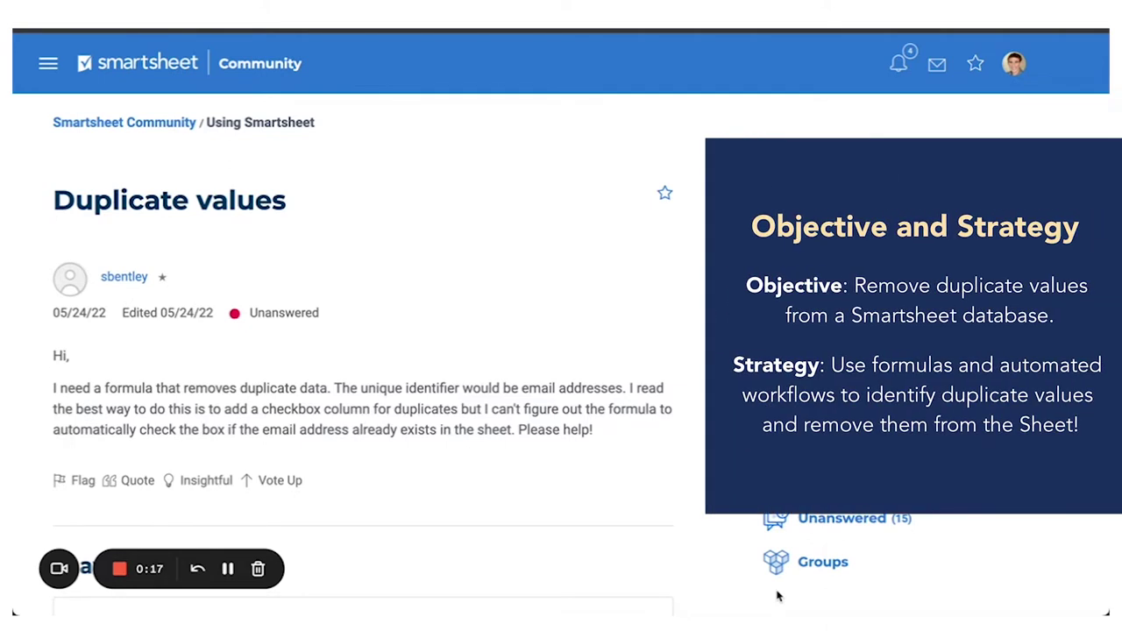
{"action": "scroll", "coordinate": [693, 579], "scroll_direction": "down", "scroll_amount": 1}
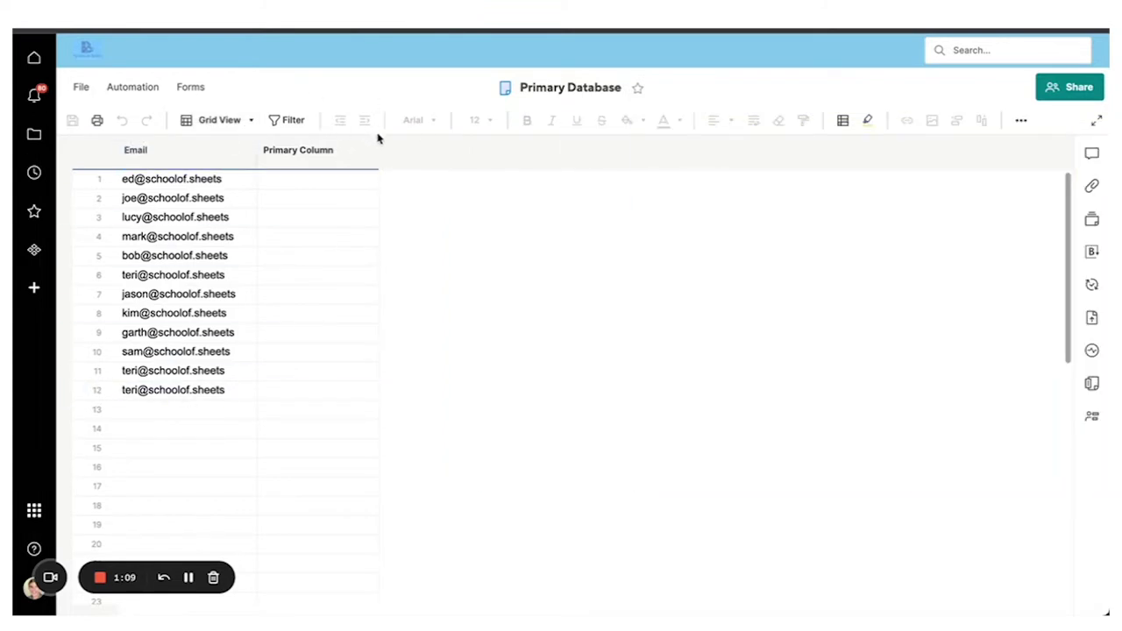
{"action": "left_click", "coordinate": [265, 149]}
{"action": "left_click", "coordinate": [176, 154]}
{"action": "right_click", "coordinate": [171, 165]}
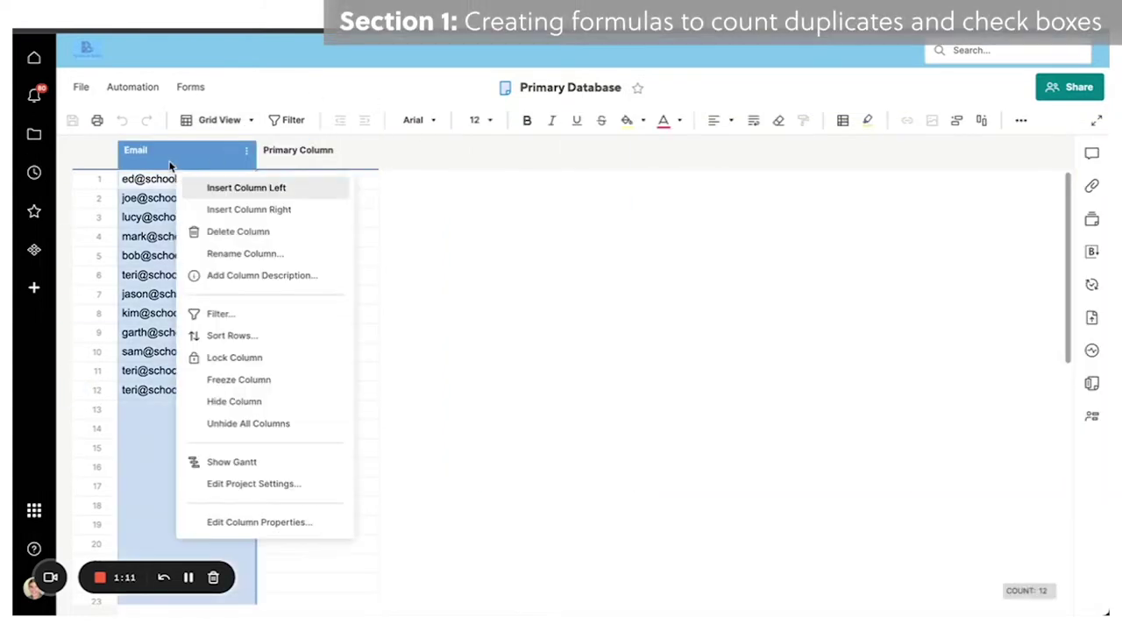
{"action": "left_click", "coordinate": [295, 211]}
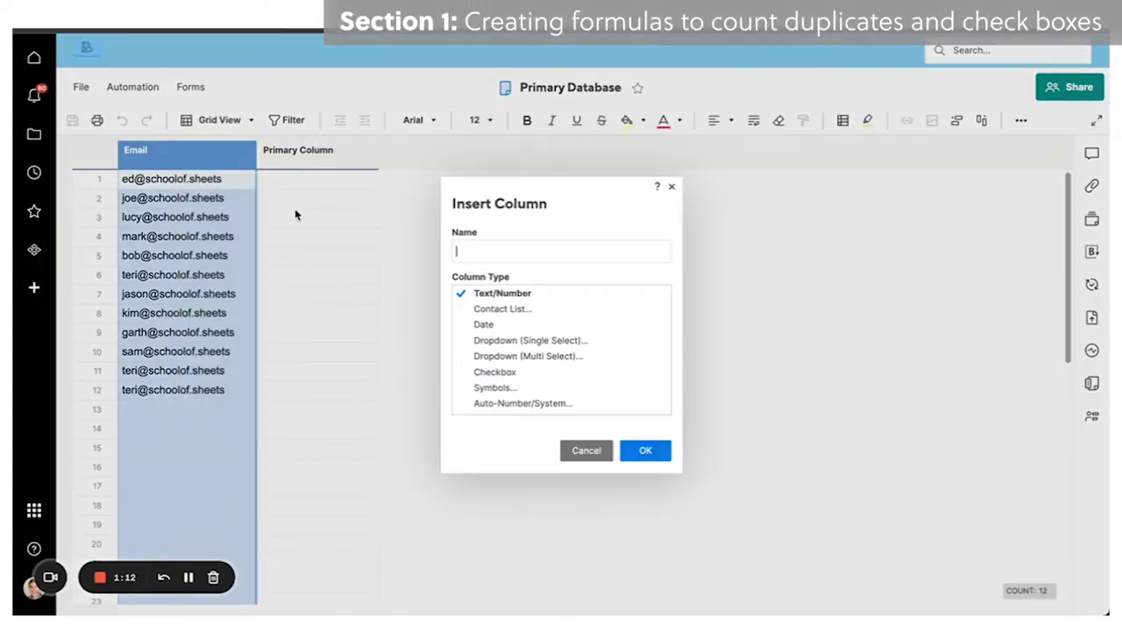
{"action": "left_click", "coordinate": [673, 187]}
Rename the primary column to "Occurances".
{"action": "double_click", "coordinate": [307, 161]}
{"action": "type", "text": "Occurances"}
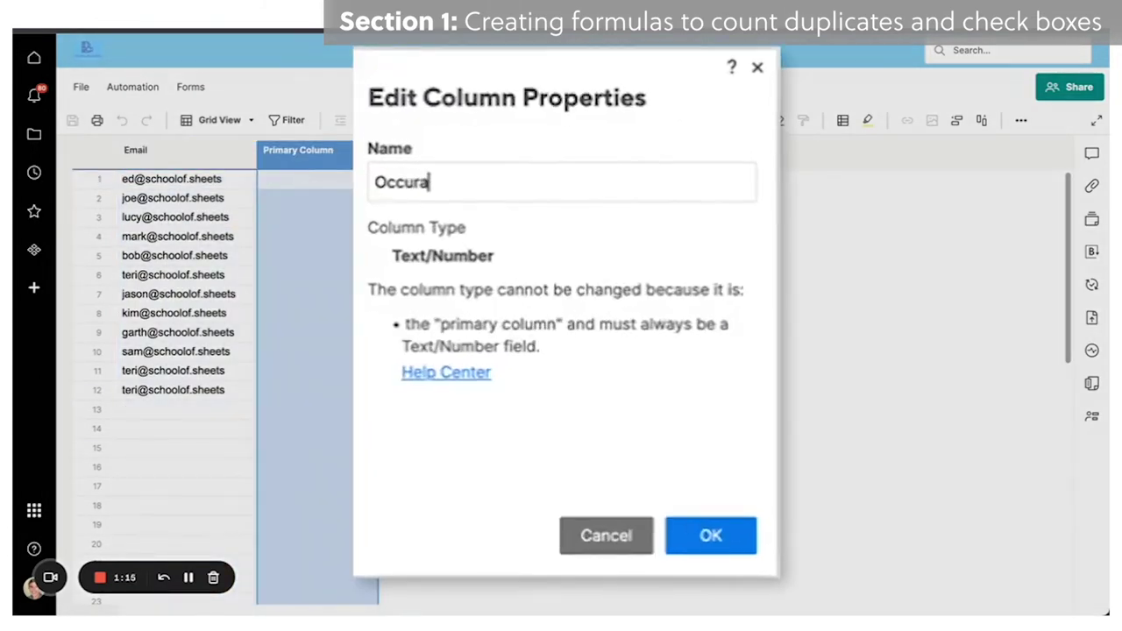
{"action": "left_click", "coordinate": [727, 526]}
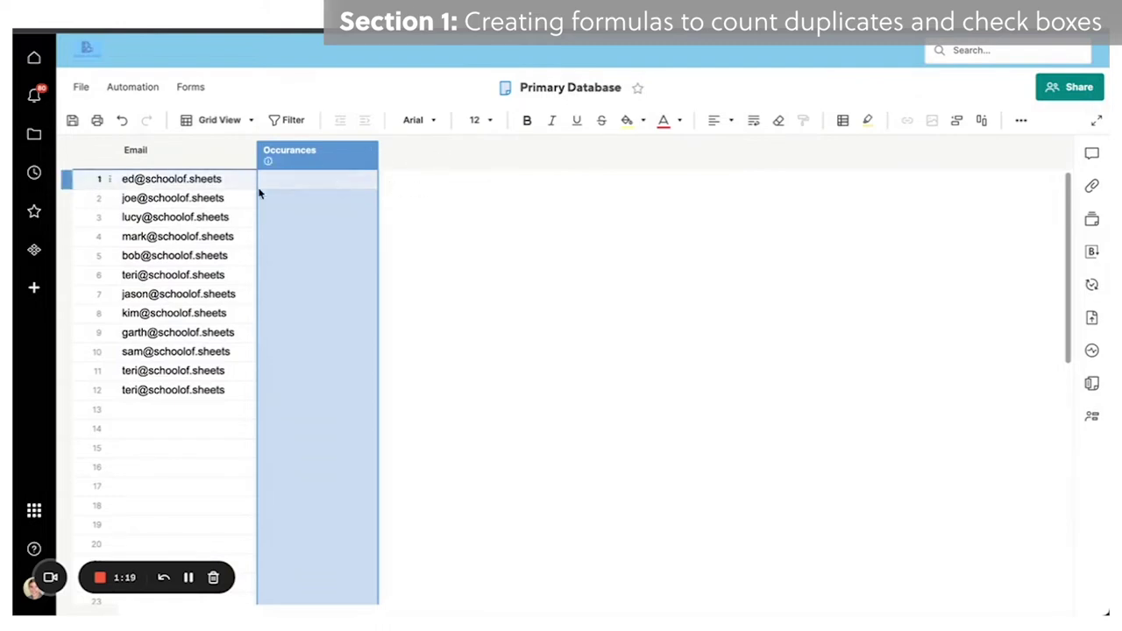
Start a COUNTIF formula in the first Occurances cell with the whole Email column, Email:Email, as its range.
{"action": "left_click", "coordinate": [298, 189]}
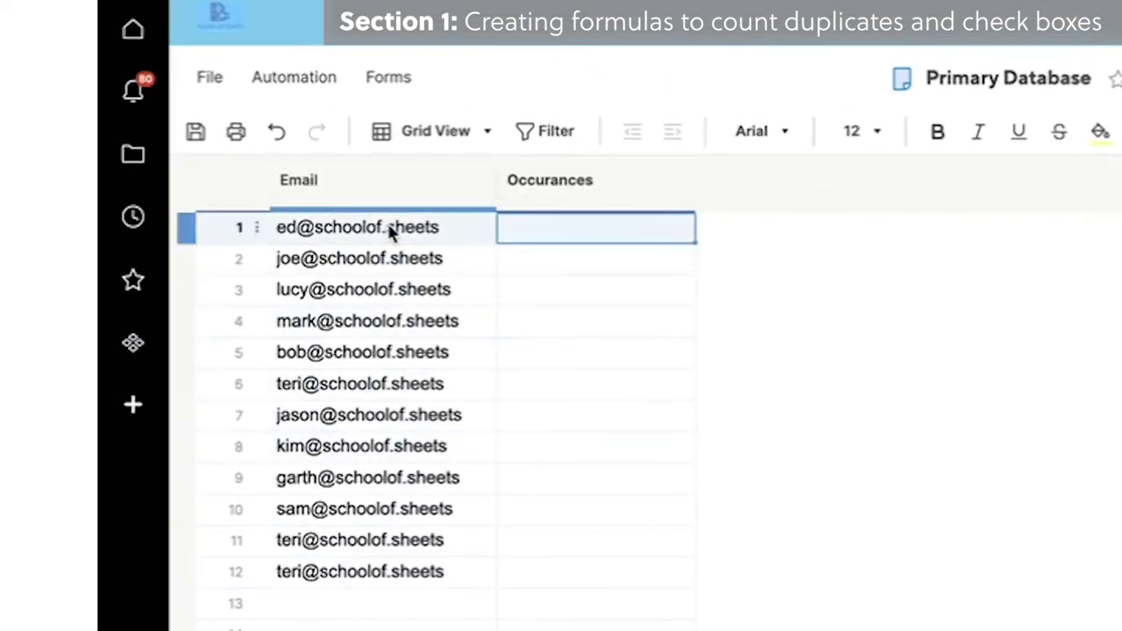
{"action": "type", "text": "=c"}
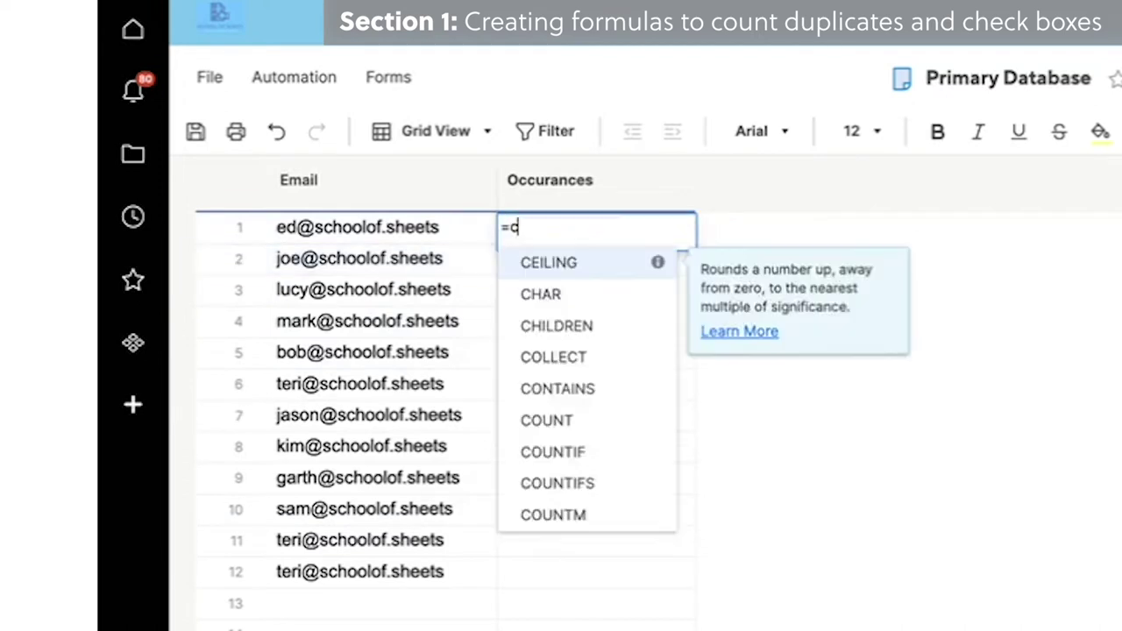
{"action": "type", "text": "ountif("}
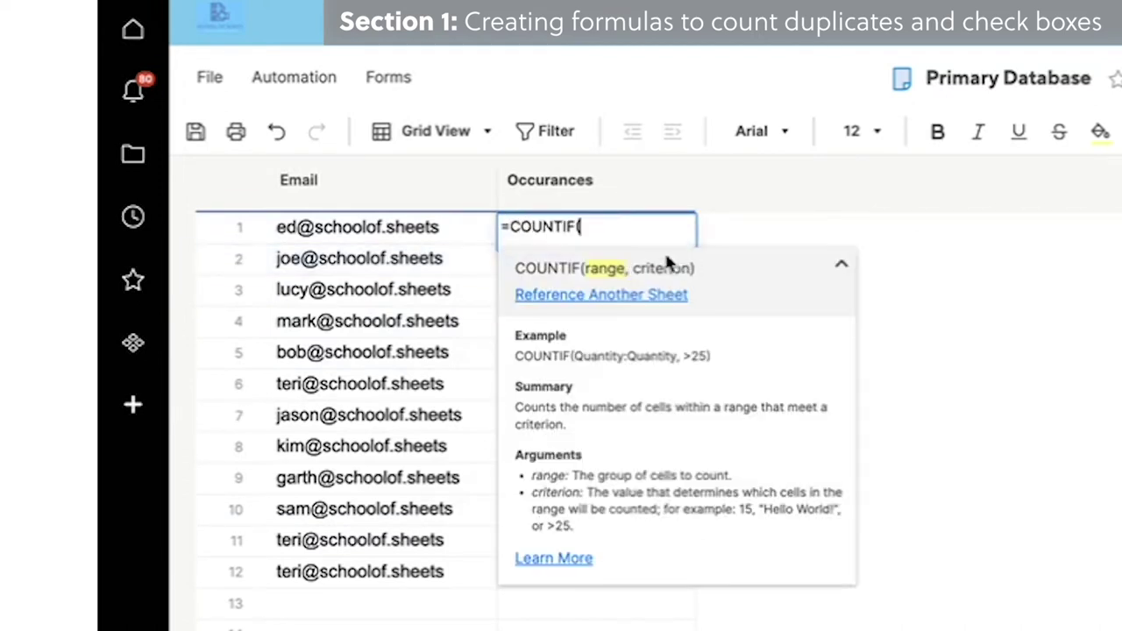
{"action": "left_click", "coordinate": [392, 224]}
{"action": "key", "text": "BackSpace"}
{"action": "key", "text": "BackSpace"}
{"action": "key", "text": "BackSpace"}
{"action": "key", "text": "BackSpace"}
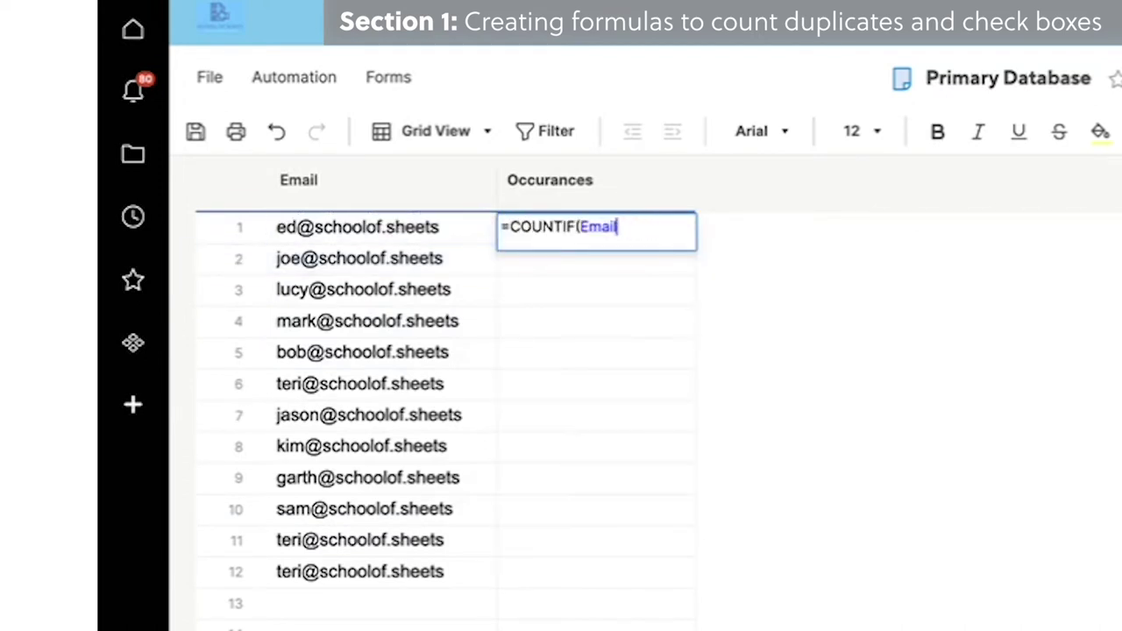
{"action": "type", "text": ":"}
{"action": "left_click", "coordinate": [423, 227]}
{"action": "key", "text": "BackSpace"}
{"action": "key", "text": "BackSpace"}
{"action": "key", "text": "BackSpace"}
{"action": "key", "text": "BackSpace"}
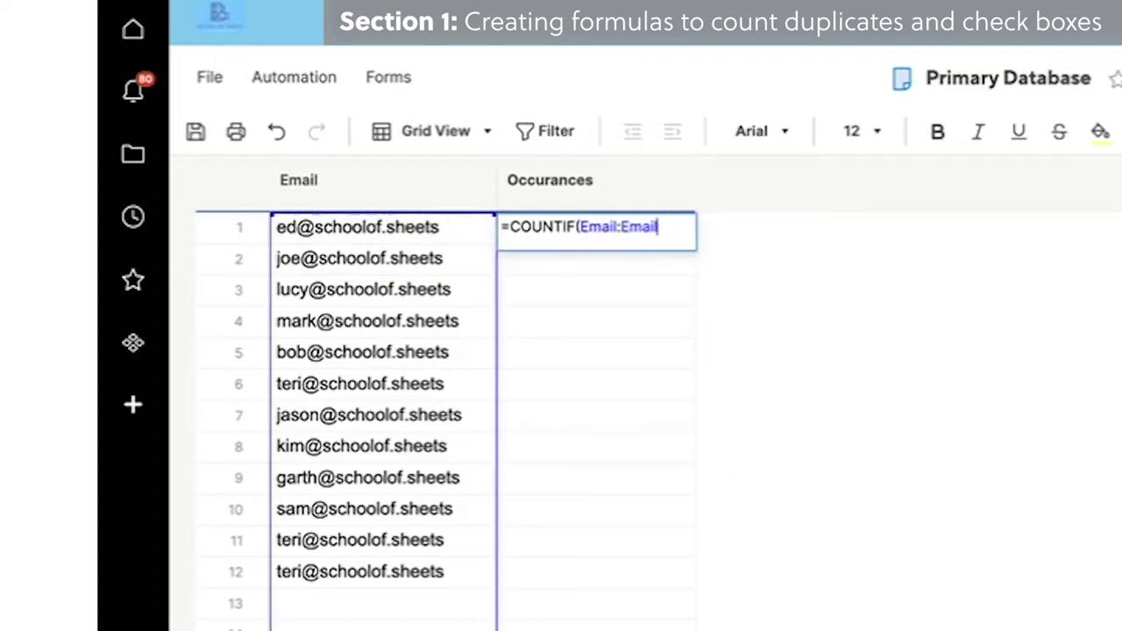
Complete the COUNTIF formula with Email@row as the criterion and enter it.
{"action": "type", "text": ","}
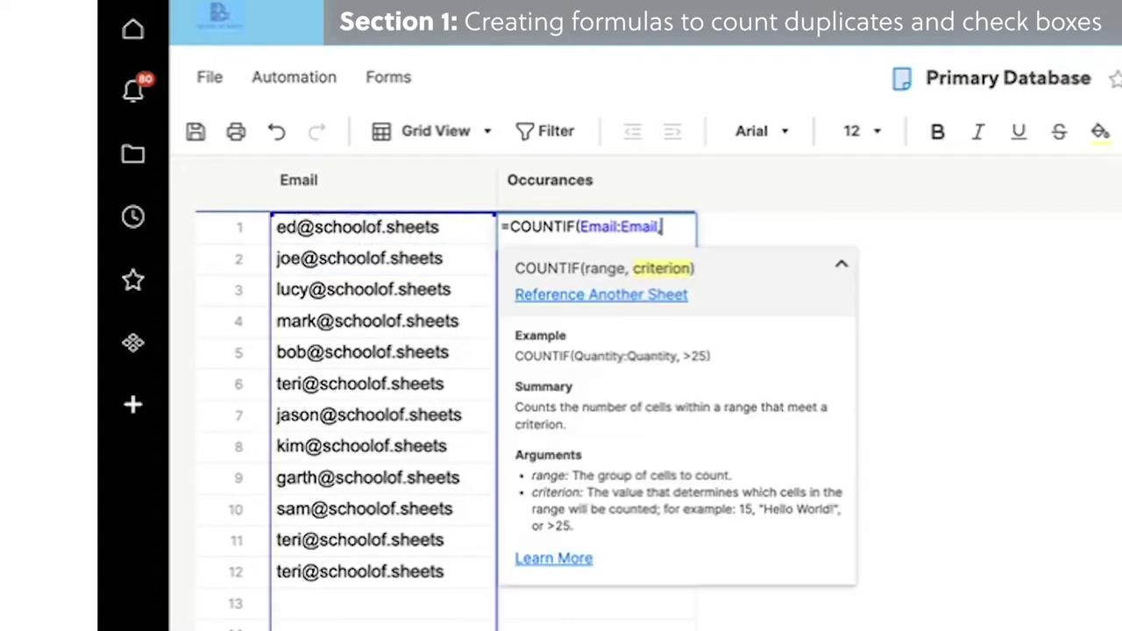
{"action": "left_click", "coordinate": [394, 241]}
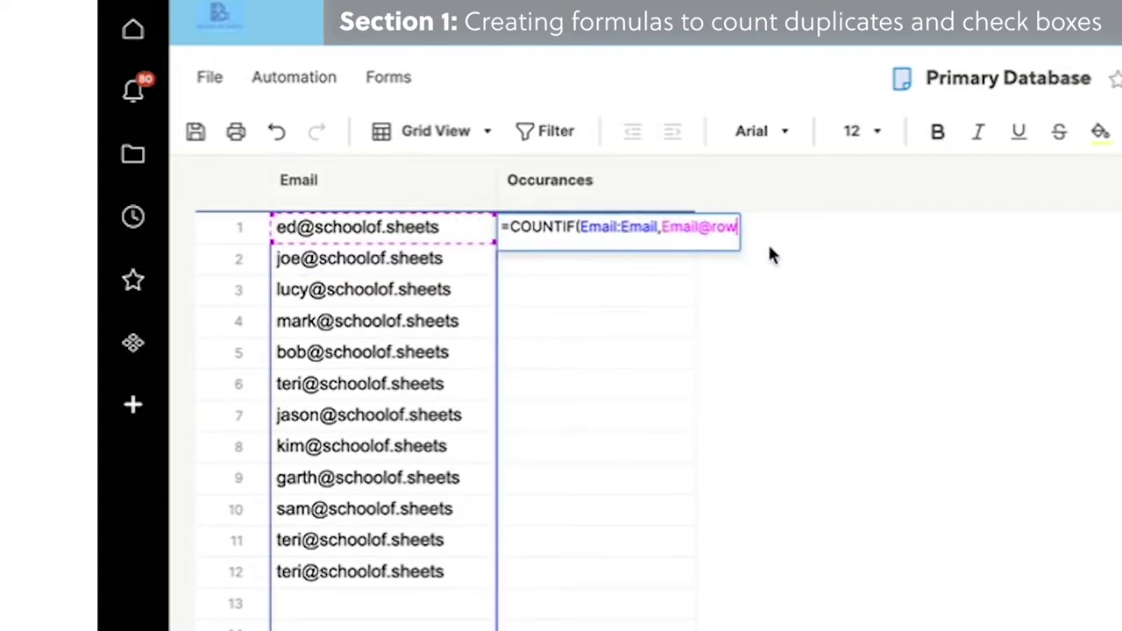
{"action": "key", "text": "Return"}
Convert the COUNTIF formula in the first Occurances cell to a column formula.
{"action": "left_click", "coordinate": [639, 228]}
{"action": "right_click", "coordinate": [639, 228]}
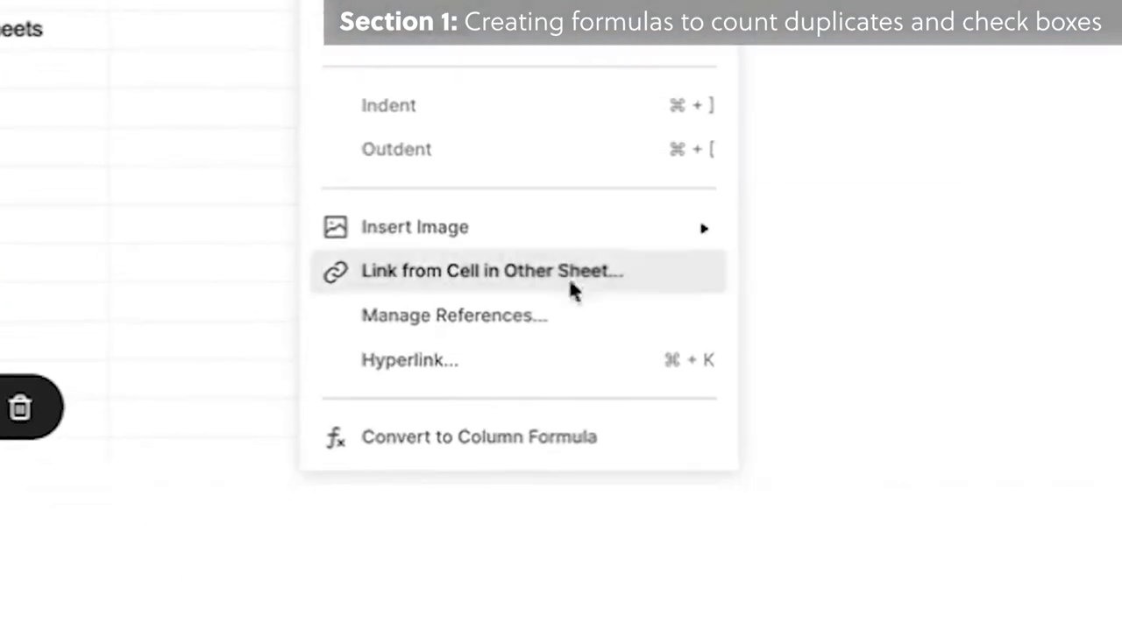
{"action": "left_click", "coordinate": [493, 436]}
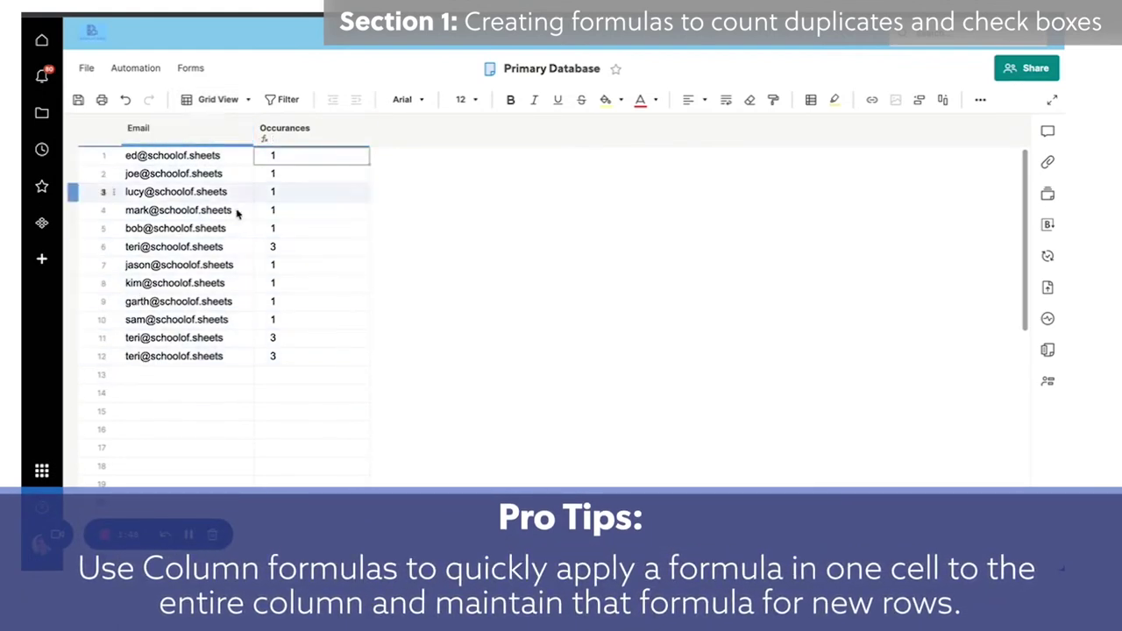
Add a conditional formatting rule with the custom condition that Occurances is greater than 1.
{"action": "left_click", "coordinate": [810, 100]}
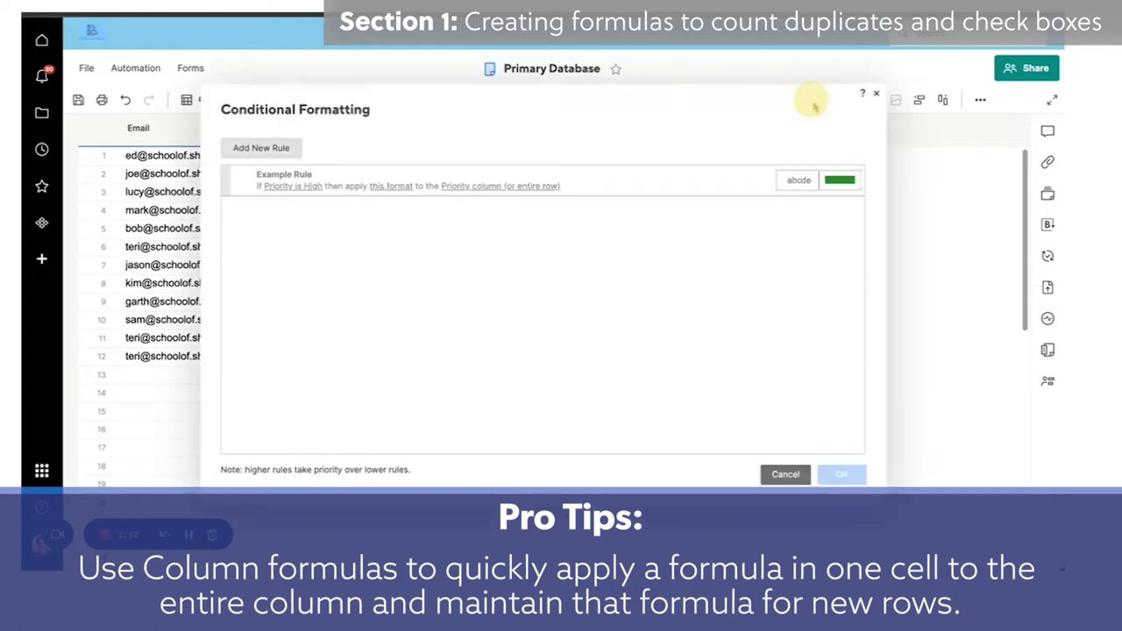
{"action": "left_click", "coordinate": [262, 148]}
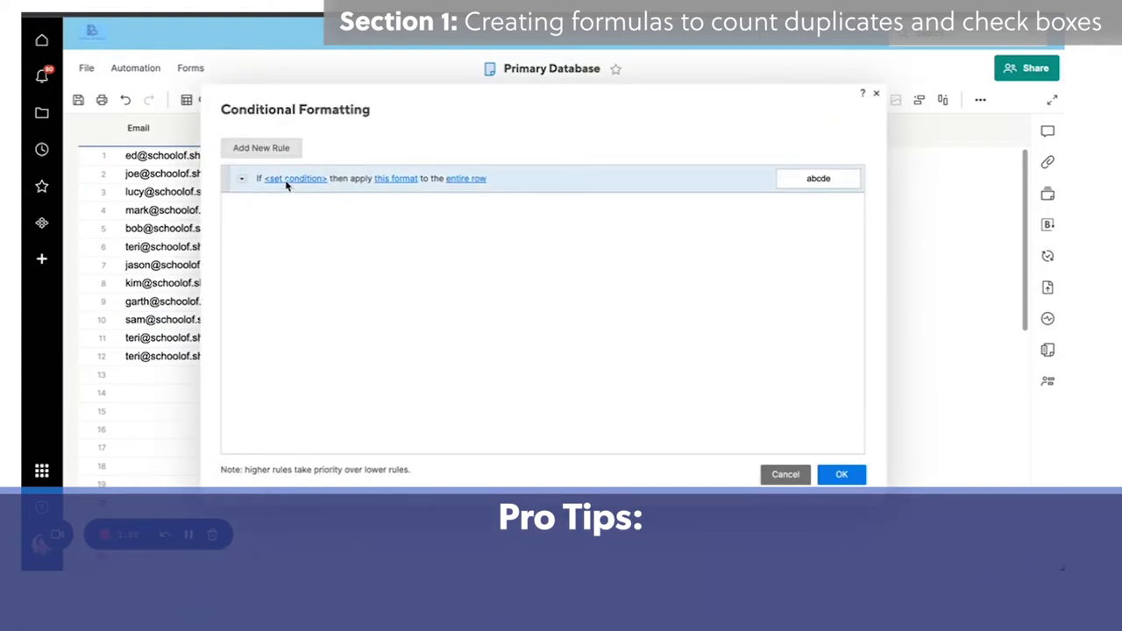
{"action": "left_click", "coordinate": [279, 179]}
{"action": "left_click", "coordinate": [351, 248]}
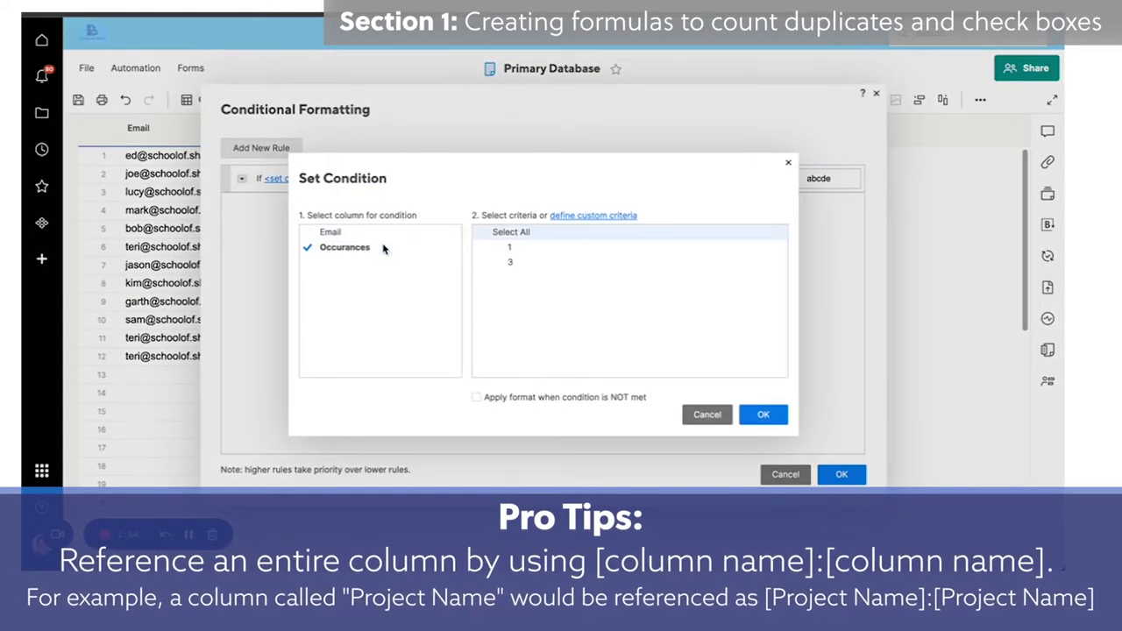
{"action": "left_click", "coordinate": [580, 215]}
{"action": "left_click", "coordinate": [553, 233]}
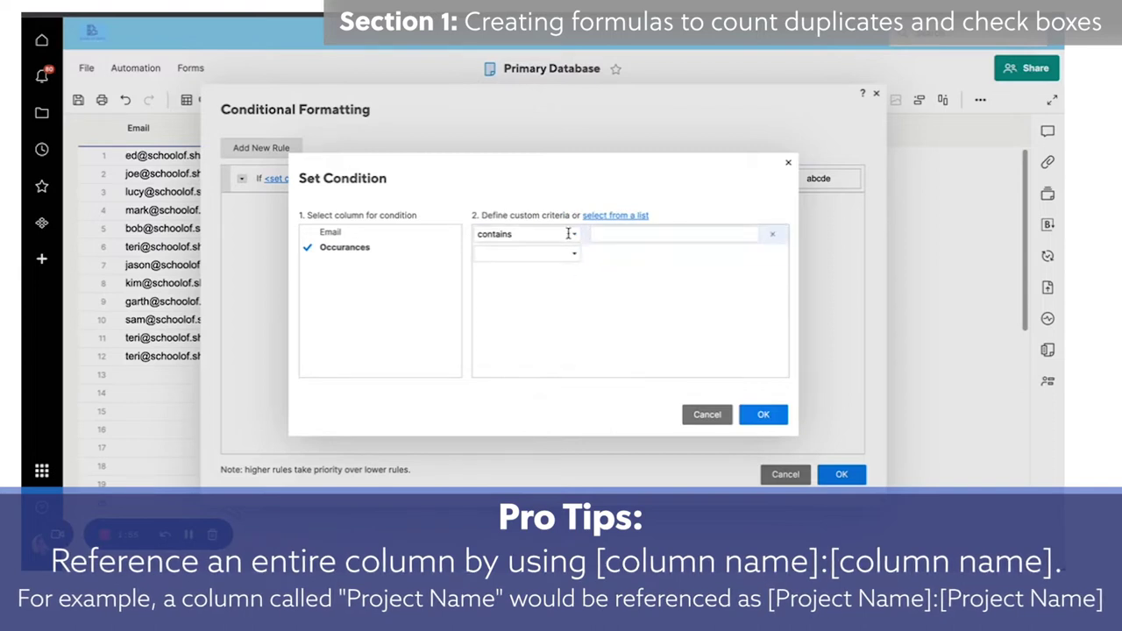
{"action": "left_click", "coordinate": [549, 285]}
{"action": "left_click", "coordinate": [639, 235]}
{"action": "type", "text": "1"}
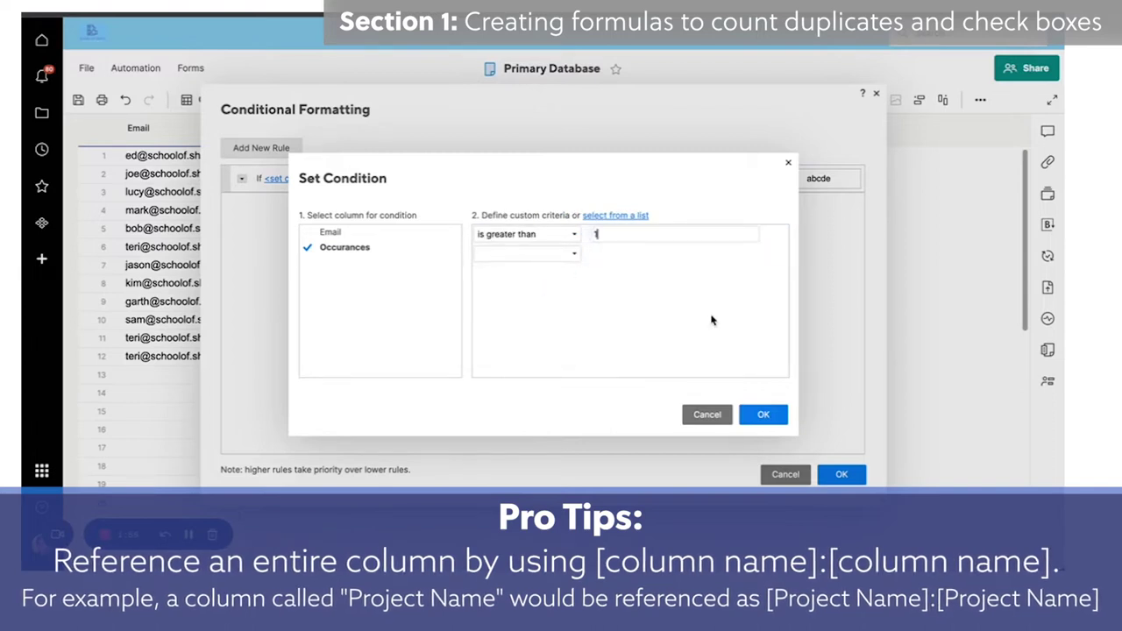
{"action": "left_click", "coordinate": [761, 414]}
Set the rule's format to a pale orange background fill.
{"action": "left_click", "coordinate": [449, 179]}
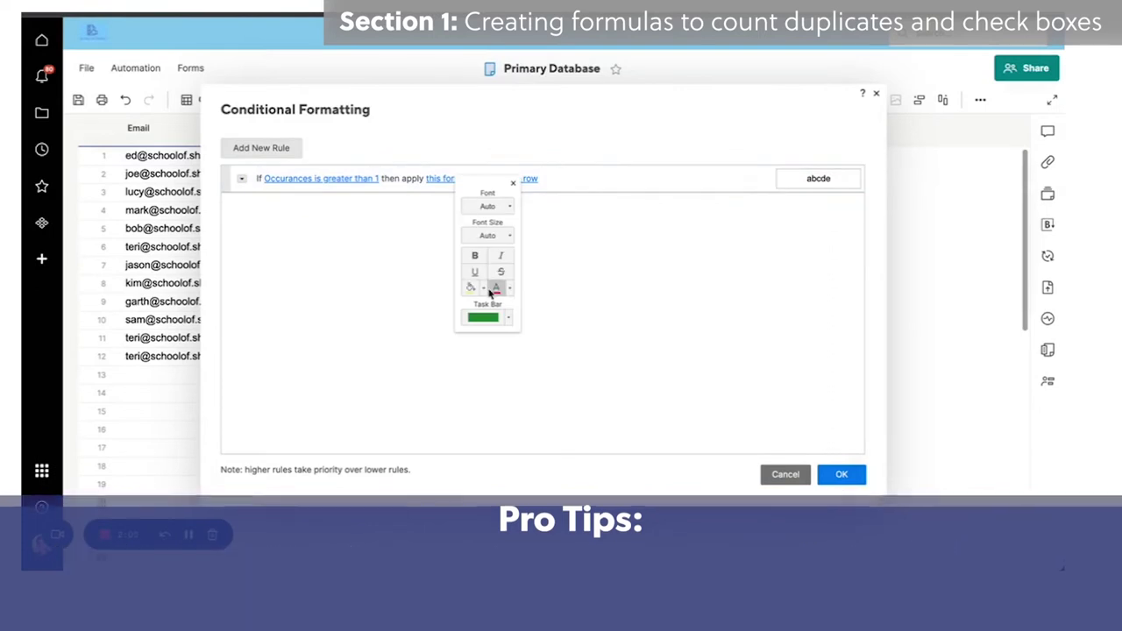
{"action": "left_click", "coordinate": [484, 287]}
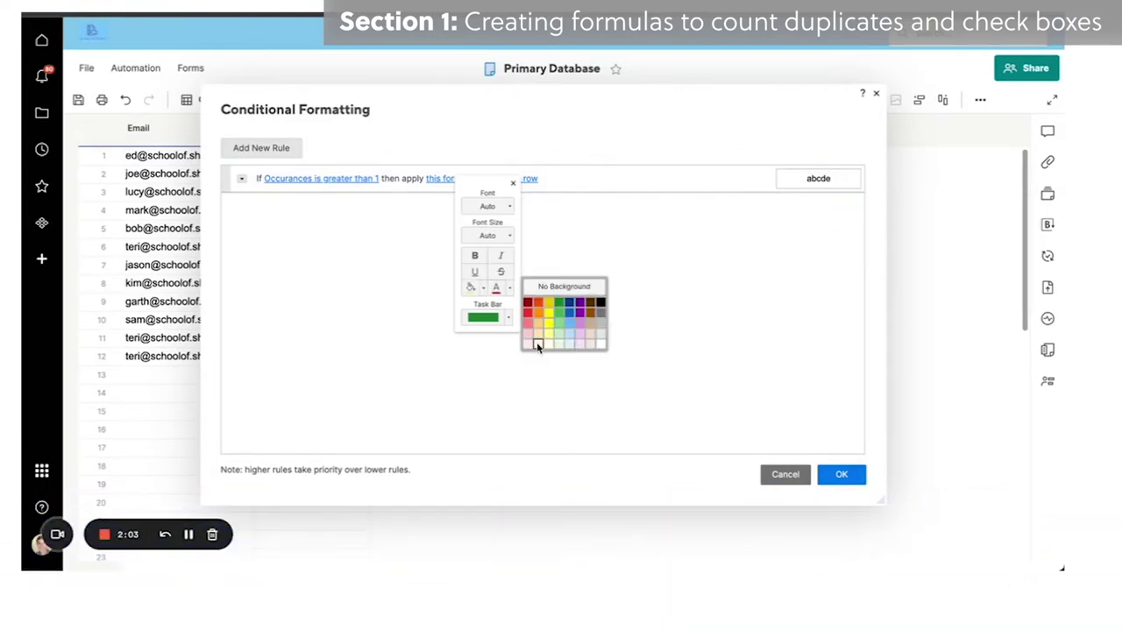
{"action": "left_click", "coordinate": [538, 346]}
Limit the rule's formatting to the Occurances column instead of the entire row and save the conditional formatting.
{"action": "left_click", "coordinate": [533, 176]}
{"action": "left_click", "coordinate": [530, 178]}
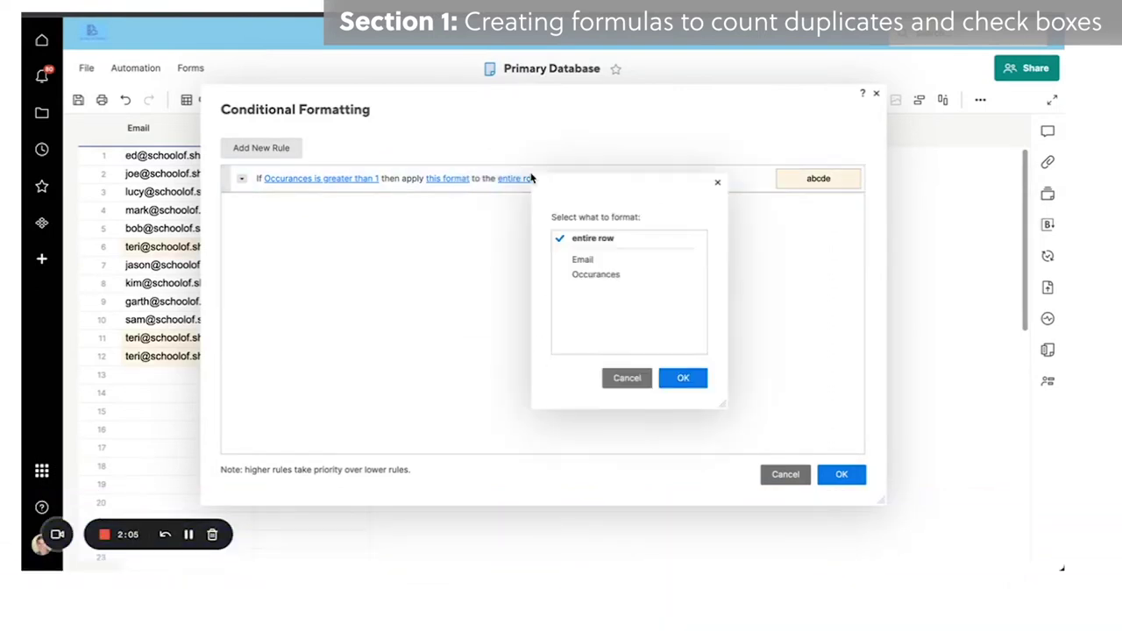
{"action": "left_click", "coordinate": [596, 274]}
{"action": "left_click", "coordinate": [683, 378]}
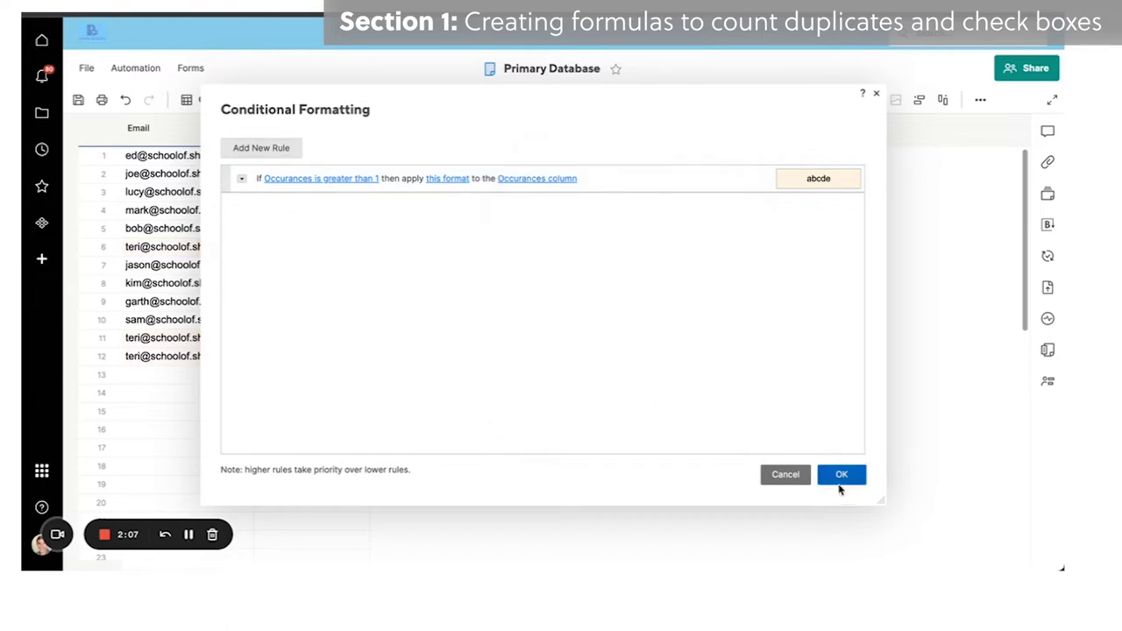
{"action": "left_click", "coordinate": [842, 474]}
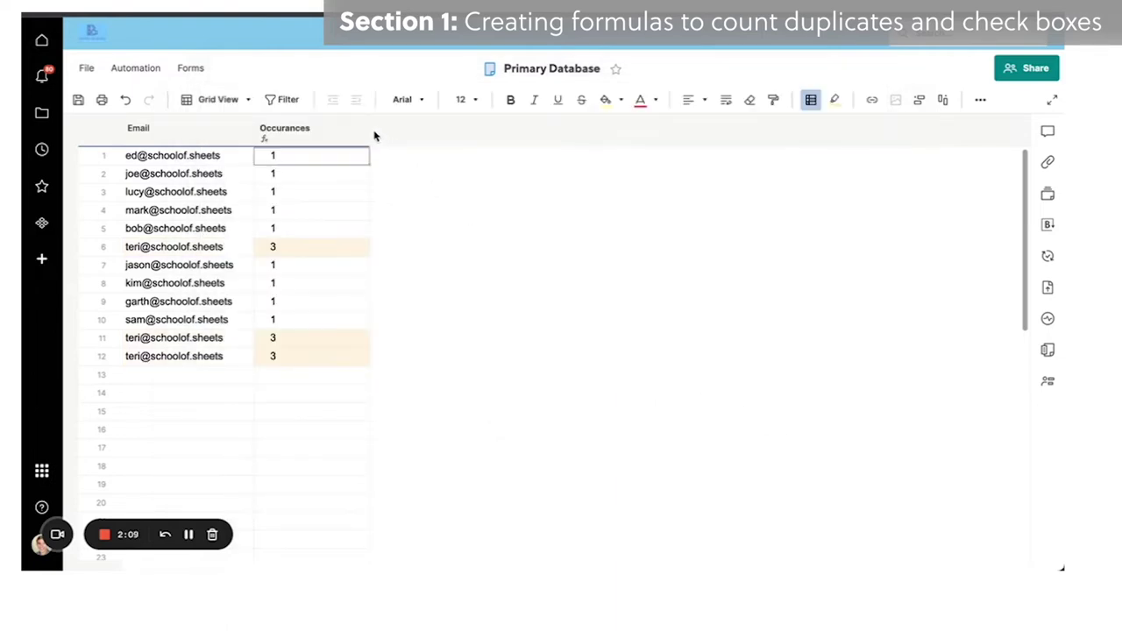
Narrow the Occurances column and clear the duplicate entries in rows 11 and 12.
{"action": "left_click_drag", "start_coordinate": [369, 131], "coordinate": [323, 136]}
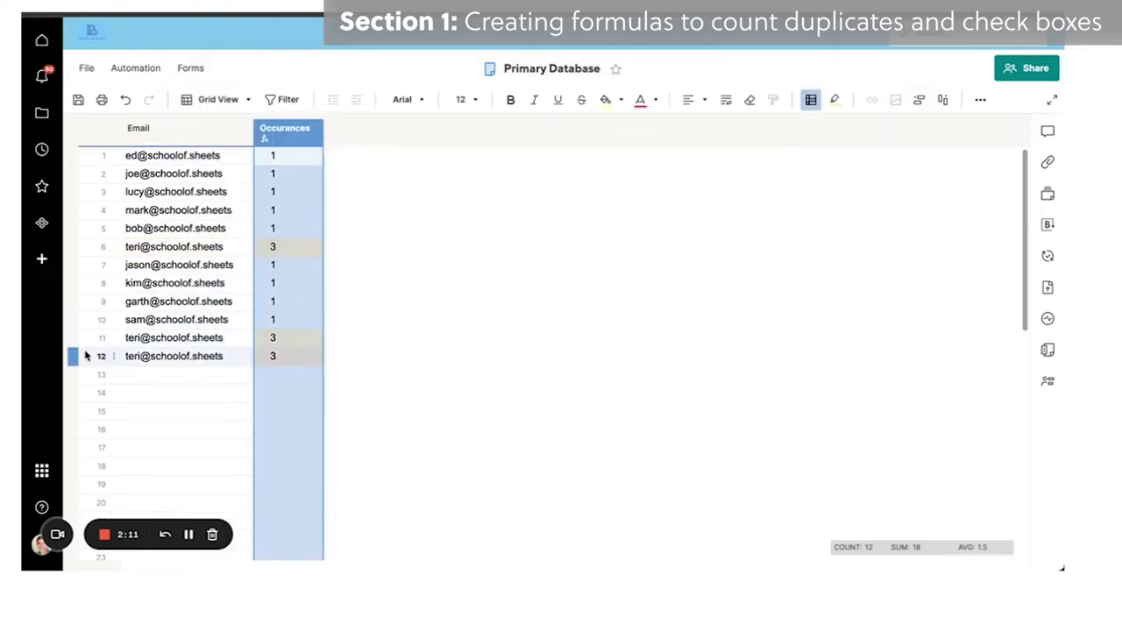
{"action": "left_click_drag", "start_coordinate": [85, 355], "coordinate": [86, 338]}
{"action": "key", "text": "Delete"}
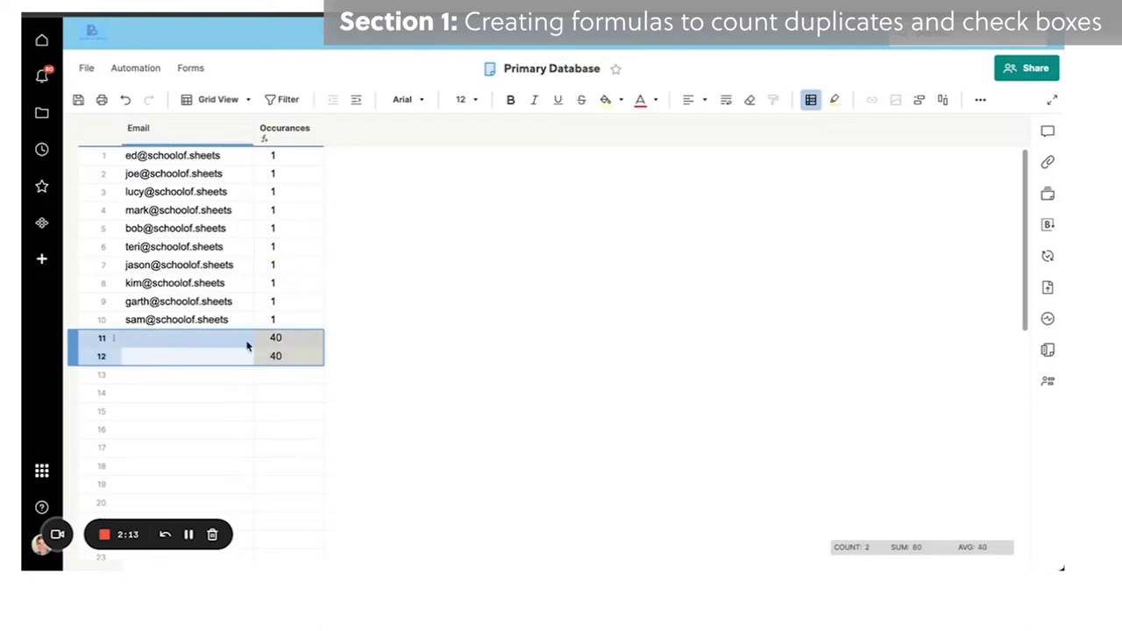
{"action": "left_click", "coordinate": [427, 371]}
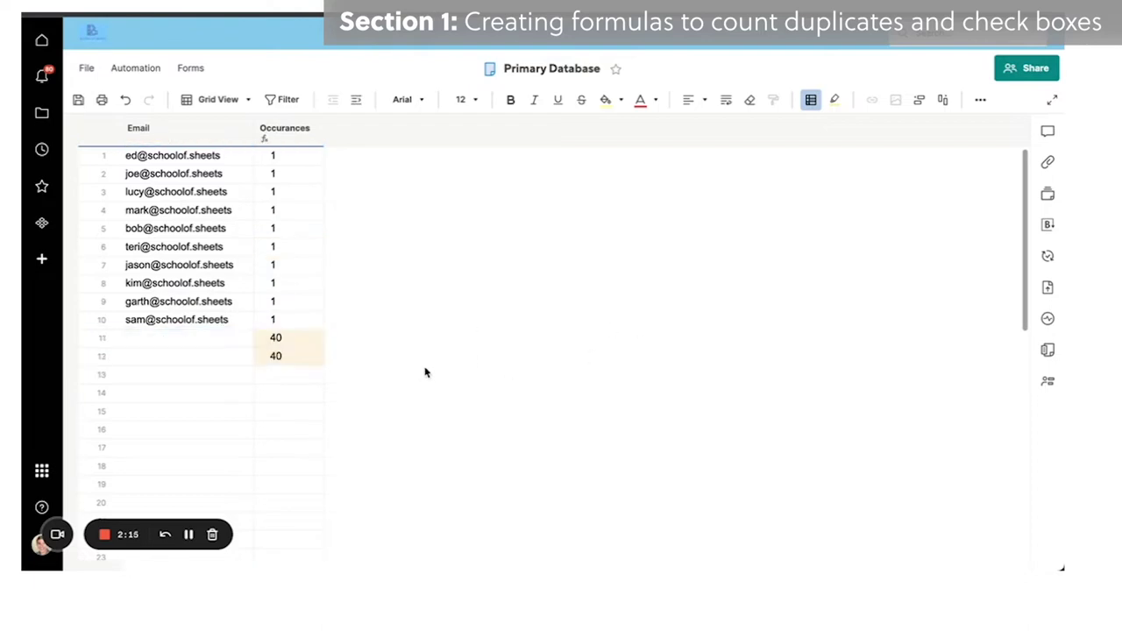
Edit the Occurances column formula from row 11, changing the function to COUNTIFS.
{"action": "left_click", "coordinate": [287, 341]}
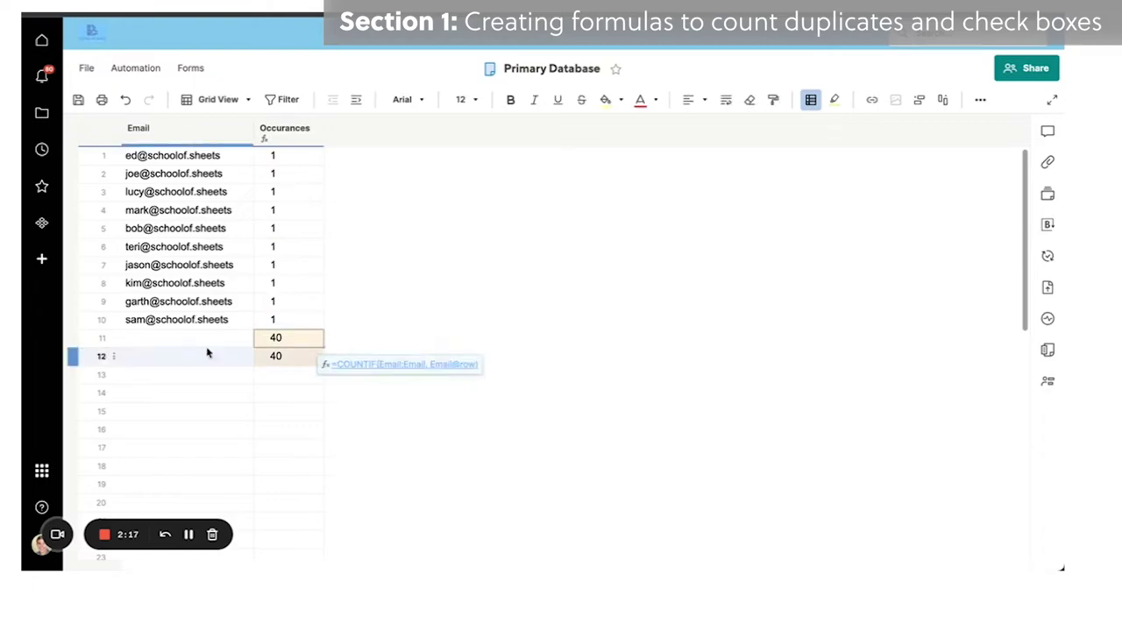
{"action": "right_click", "coordinate": [289, 341]}
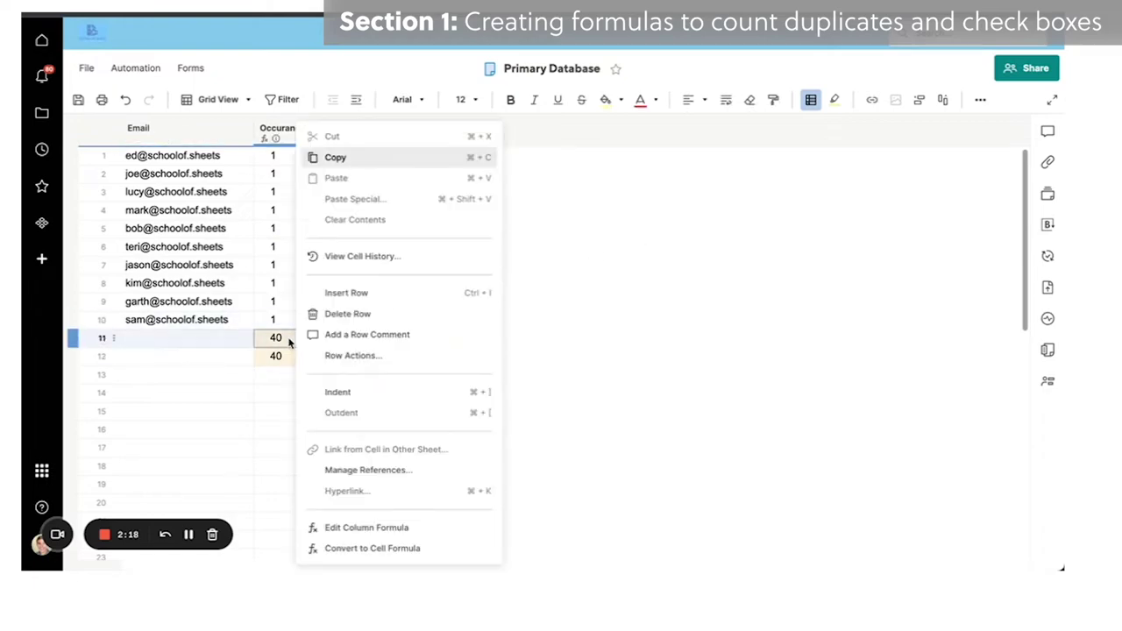
{"action": "left_click", "coordinate": [391, 528]}
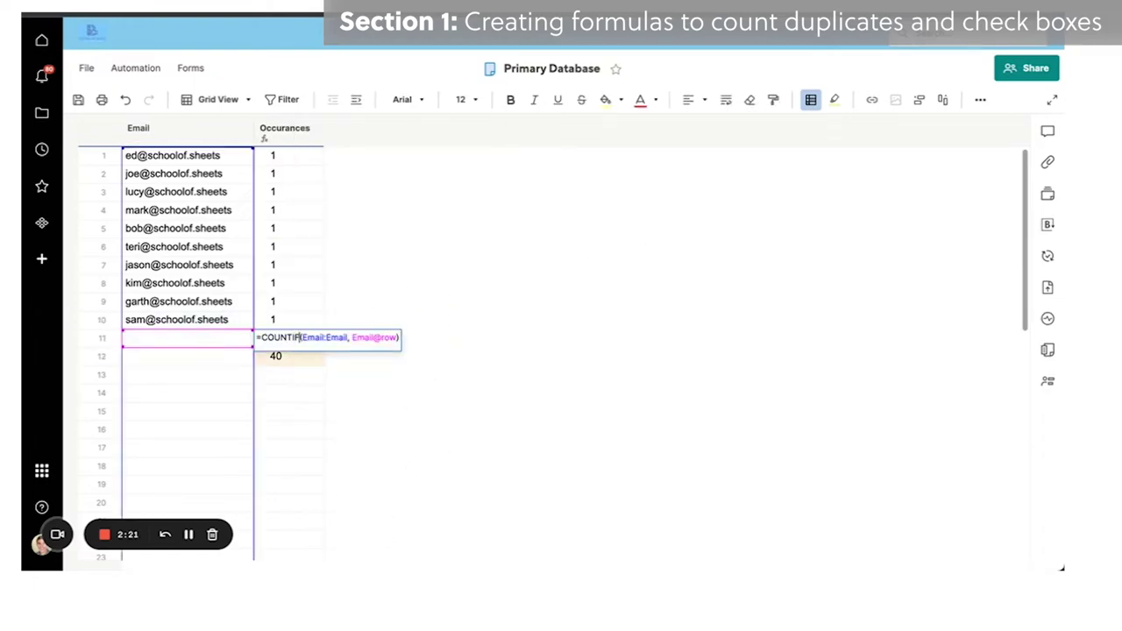
{"action": "type", "text": "S"}
Add Email:Email as the second range in the row 11 COUNTIFS formula, following the Email@row criterion.
{"action": "left_click", "coordinate": [399, 338]}
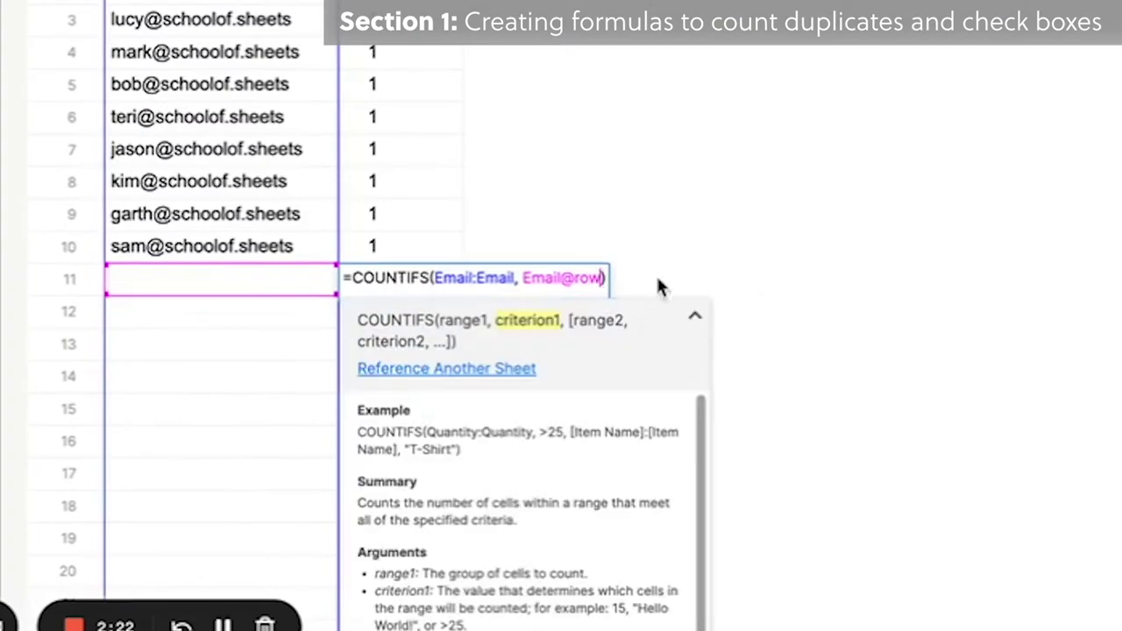
{"action": "type", "text": ","}
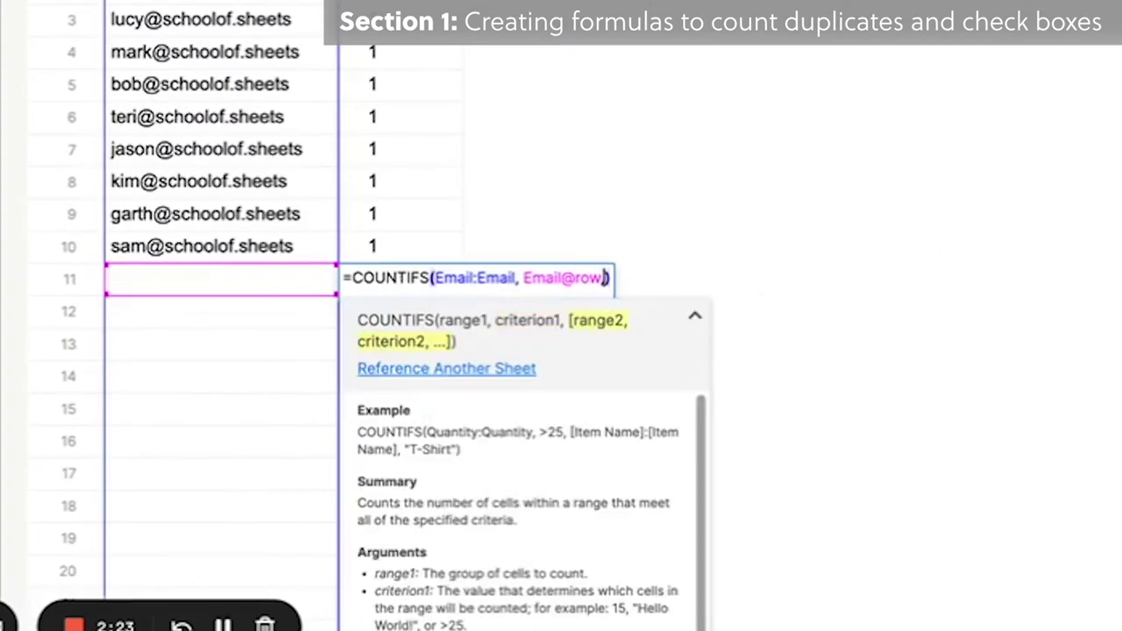
{"action": "left_click", "coordinate": [195, 253]}
{"action": "left_click", "coordinate": [1035, 293]}
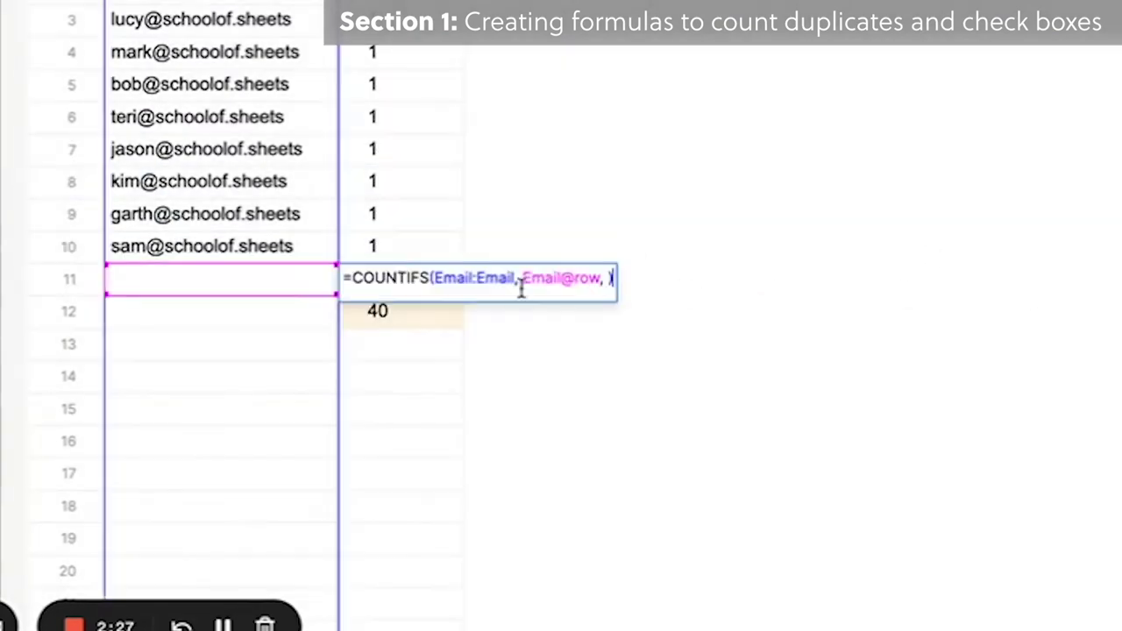
{"action": "left_click", "coordinate": [609, 279]}
{"action": "type", "text": "ema "}
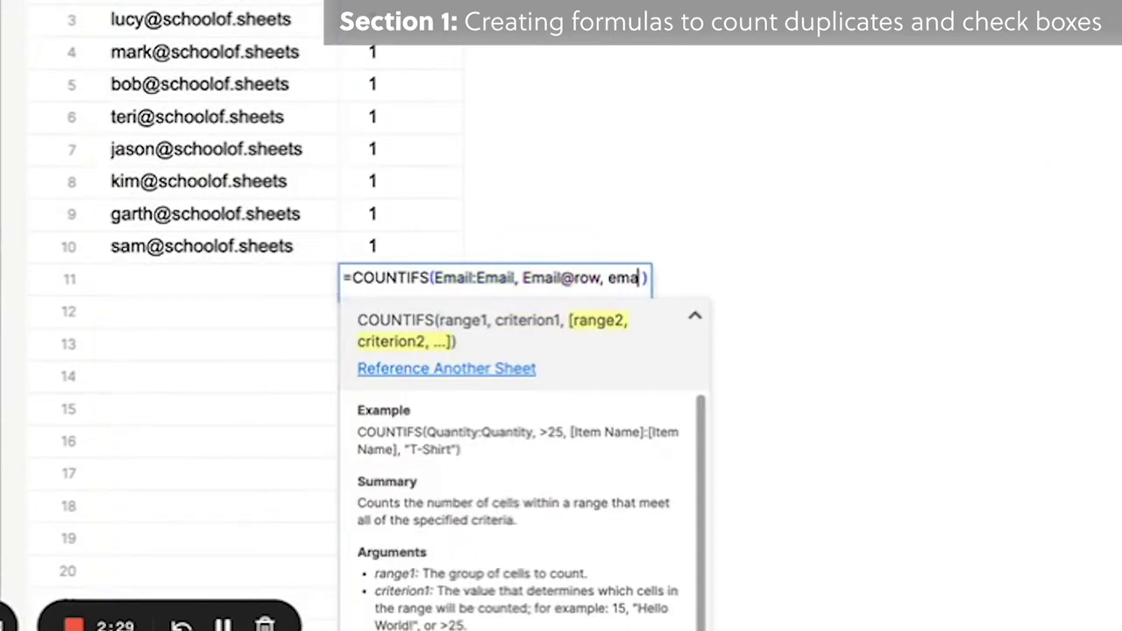
{"action": "type", "text": "il:email"}
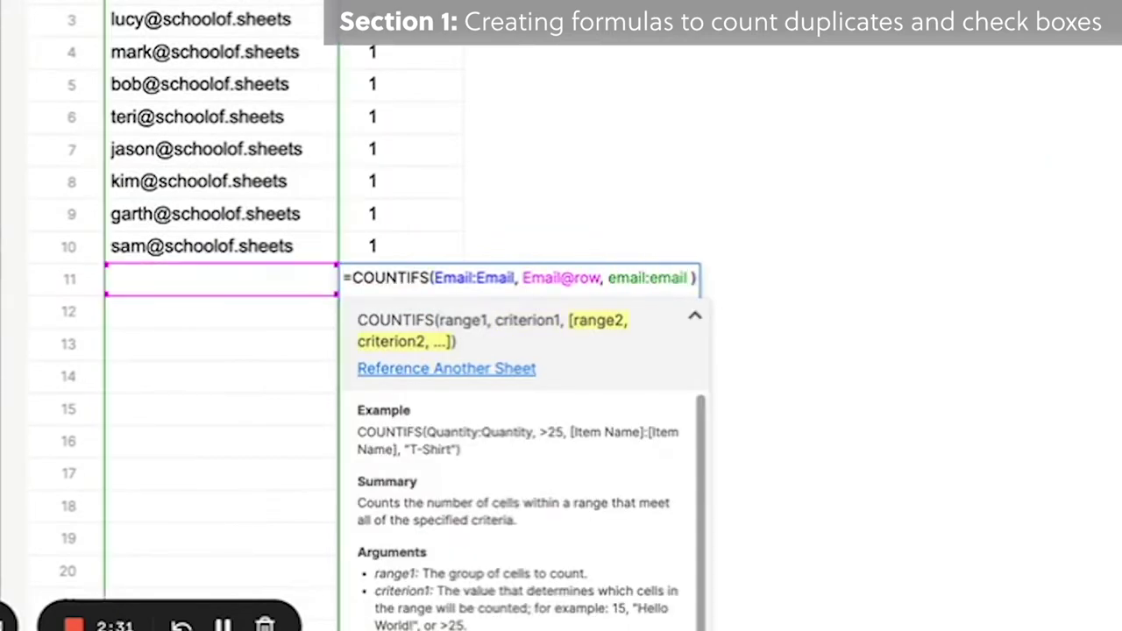
{"action": "type", "text": ", istext"}
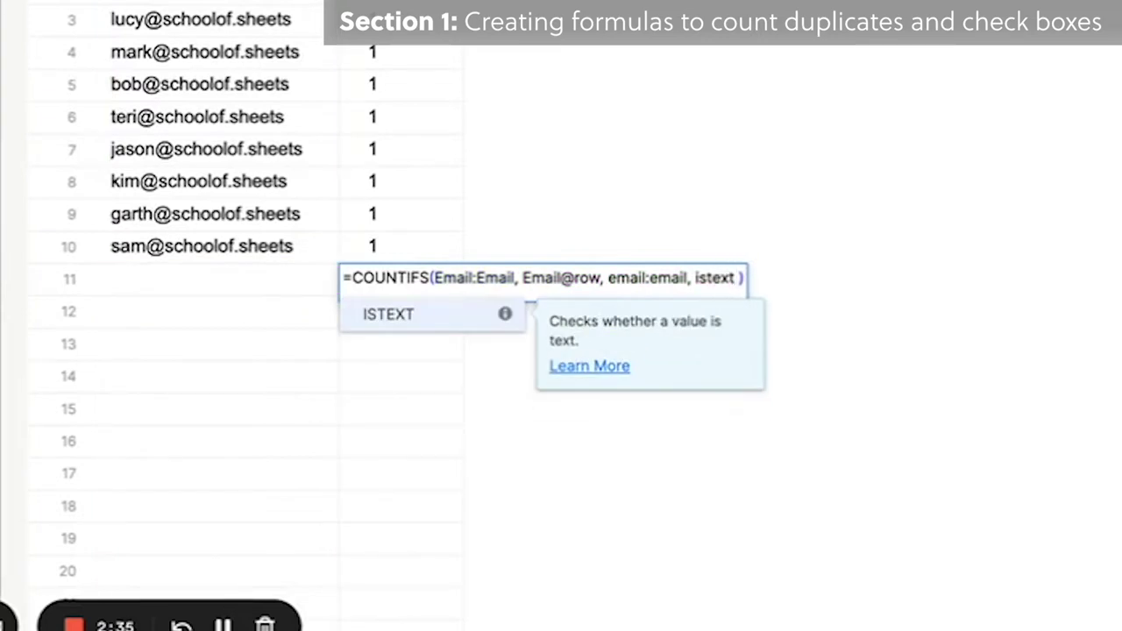
{"action": "key", "text": "BackSpace"}
{"action": "key", "text": "BackSpace"}
{"action": "key", "text": "BackSpace"}
{"action": "key", "text": "BackSpace"}
{"action": "key", "text": "BackSpace"}
{"action": "key", "text": "BackSpace"}
{"action": "type", "text": "<>\"\""}
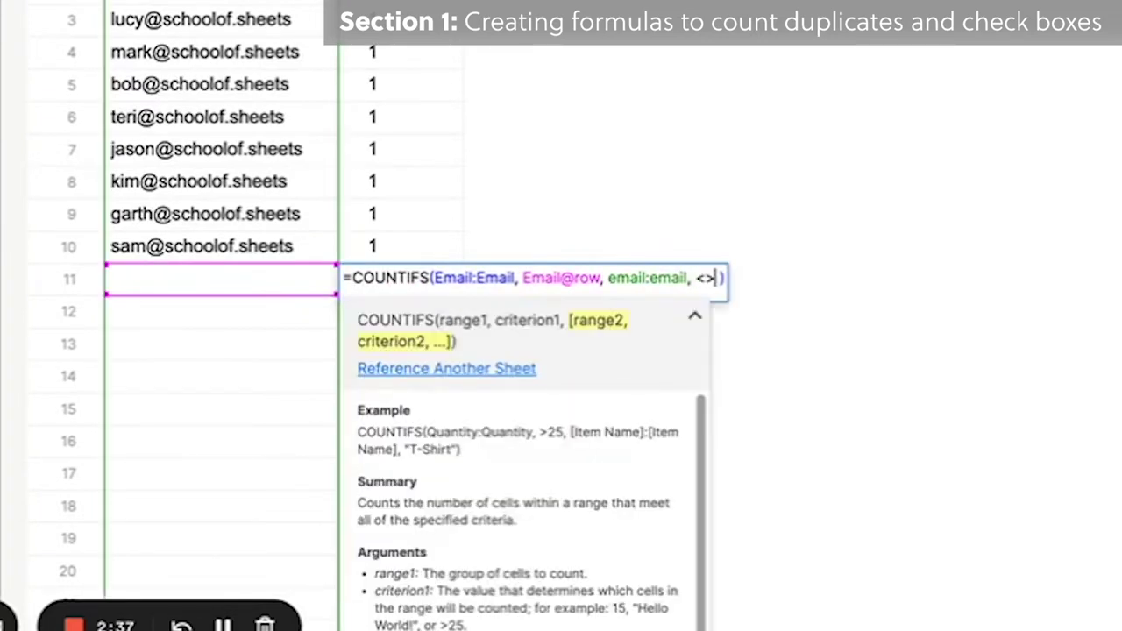
{"action": "key", "text": "BackSpace"}
{"action": "key", "text": "BackSpace"}
{"action": "key", "text": "BackSpace"}
{"action": "key", "text": "BackSpace"}
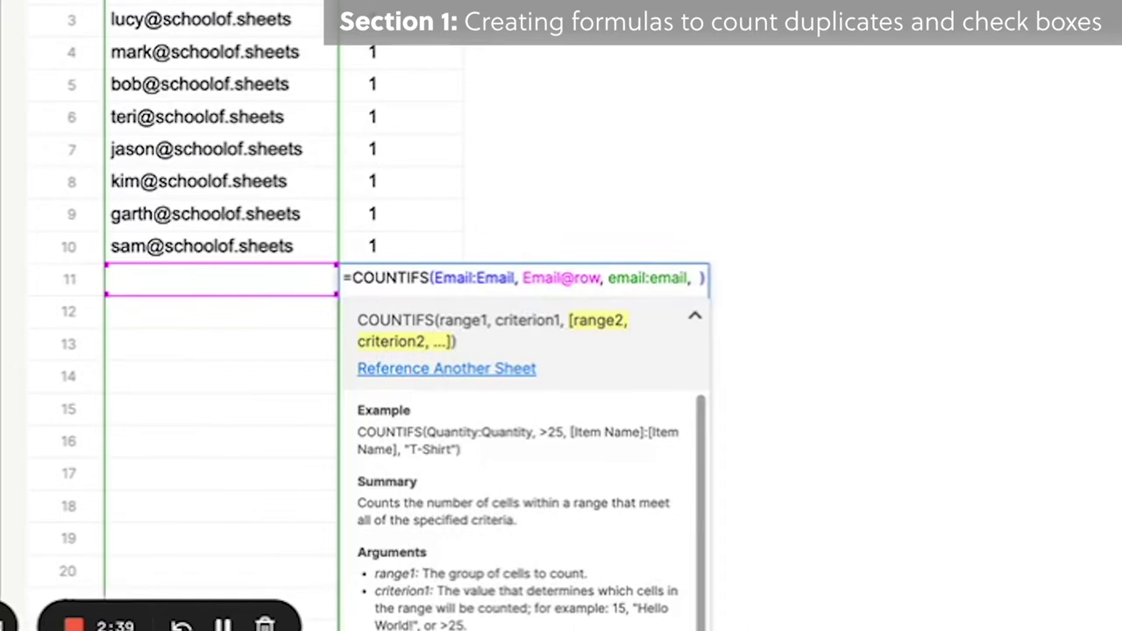
{"action": "type", "text": "not(isblank("}
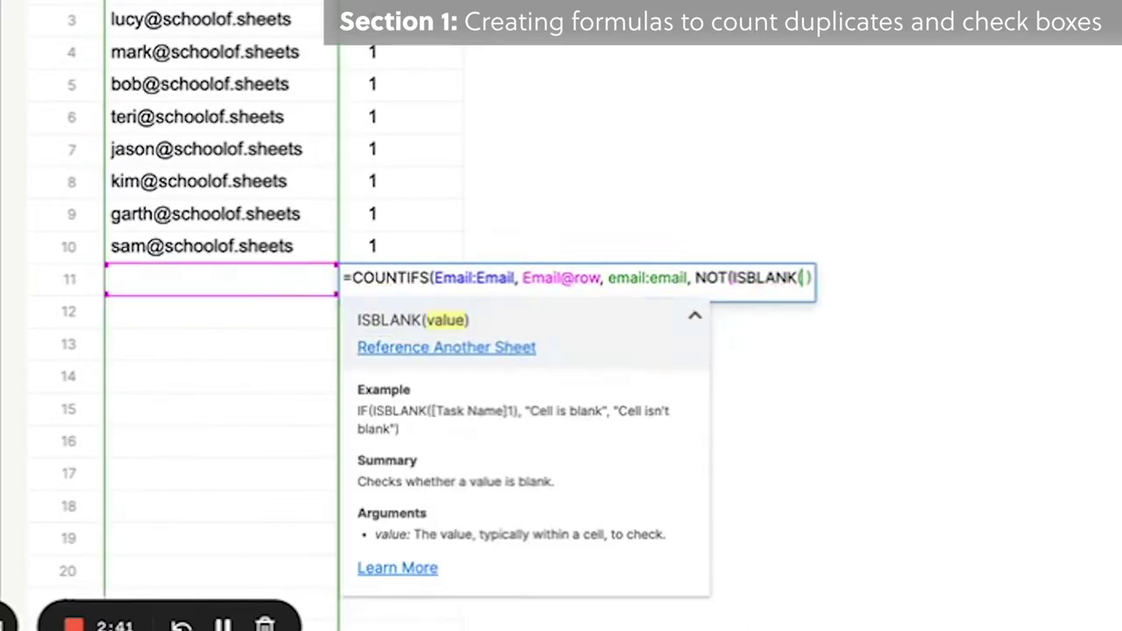
{"action": "key", "text": "Return"}
{"action": "right_click", "coordinate": [401, 281]}
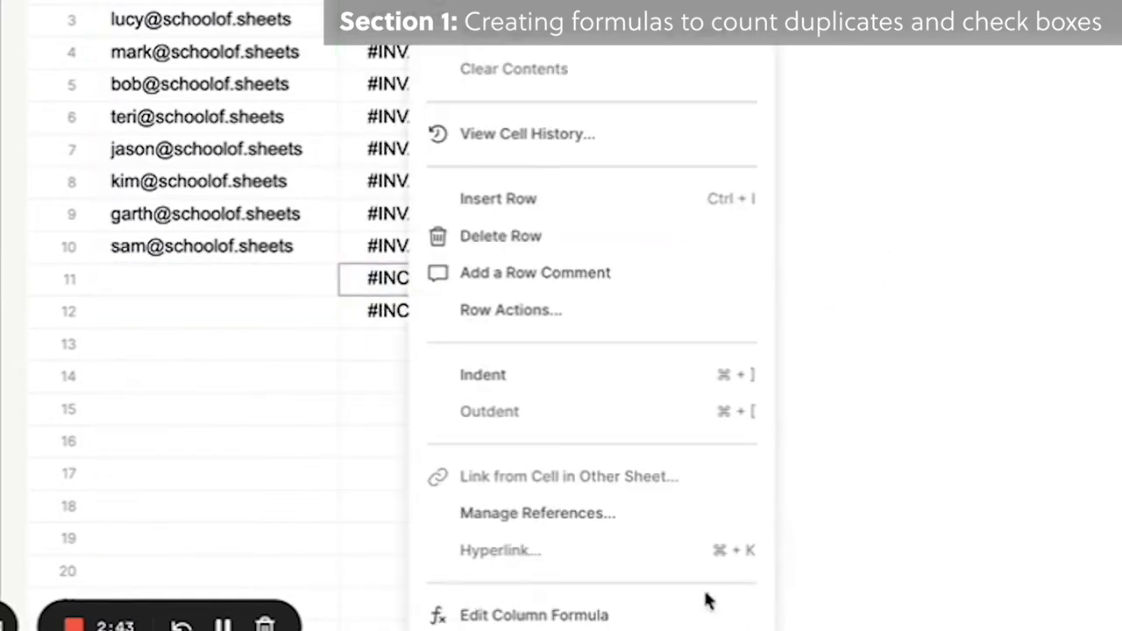
{"action": "left_click", "coordinate": [708, 601]}
{"action": "left_click", "coordinate": [801, 278]}
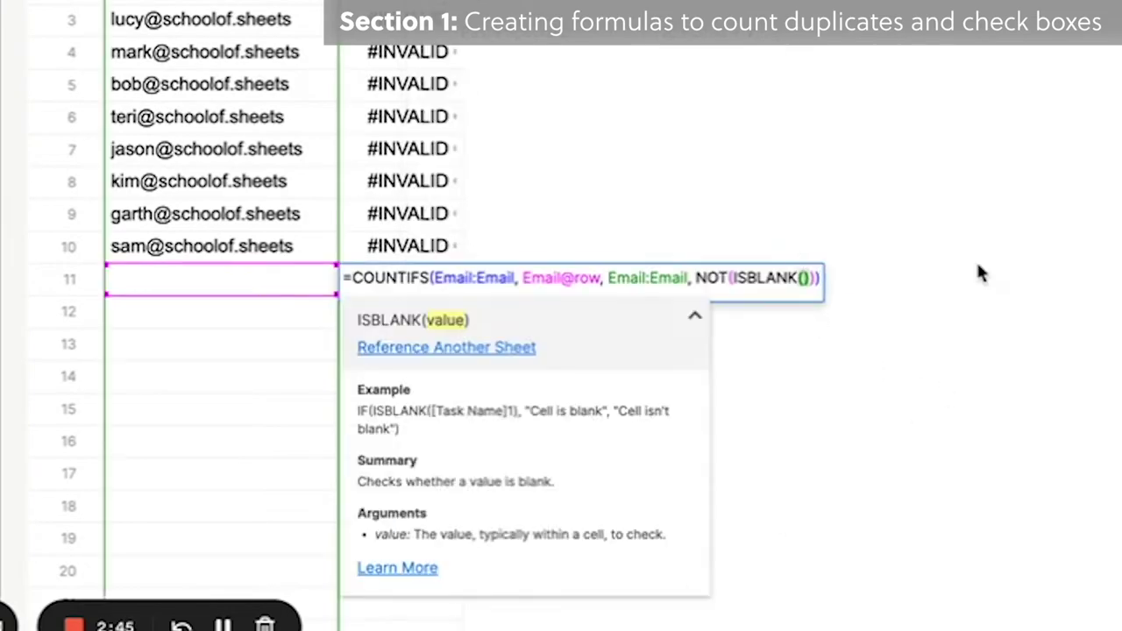
{"action": "type", "text": "@cel"}
{"action": "type", "text": "l"}
{"action": "key", "text": "Return"}
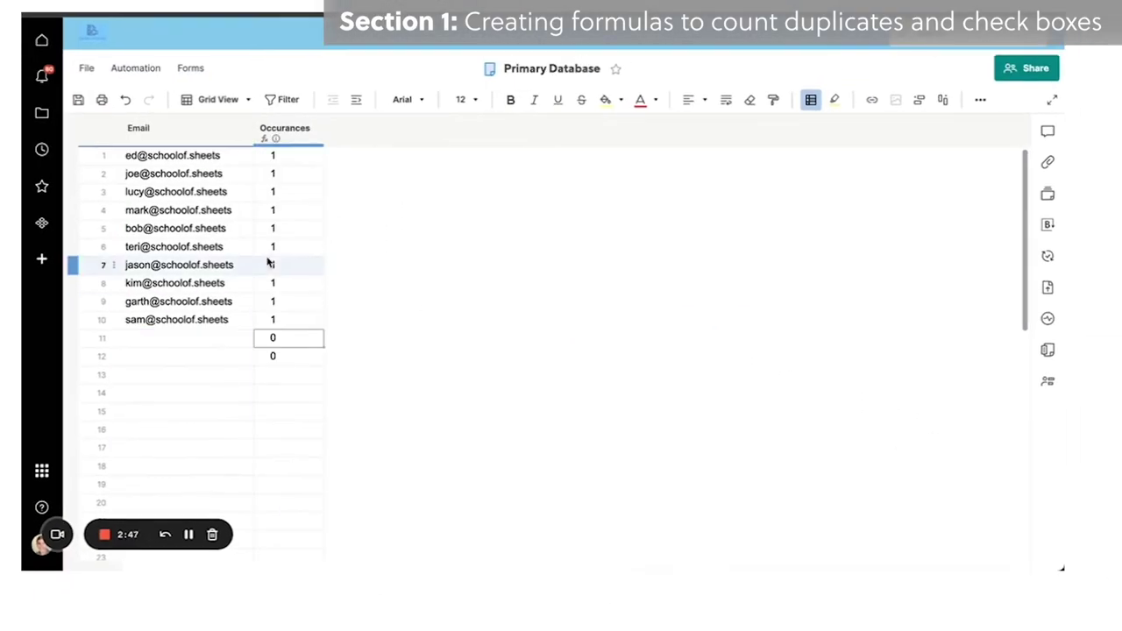
Delete the empty rows 11 and 12 and save the sheet.
{"action": "left_click", "coordinate": [80, 347]}
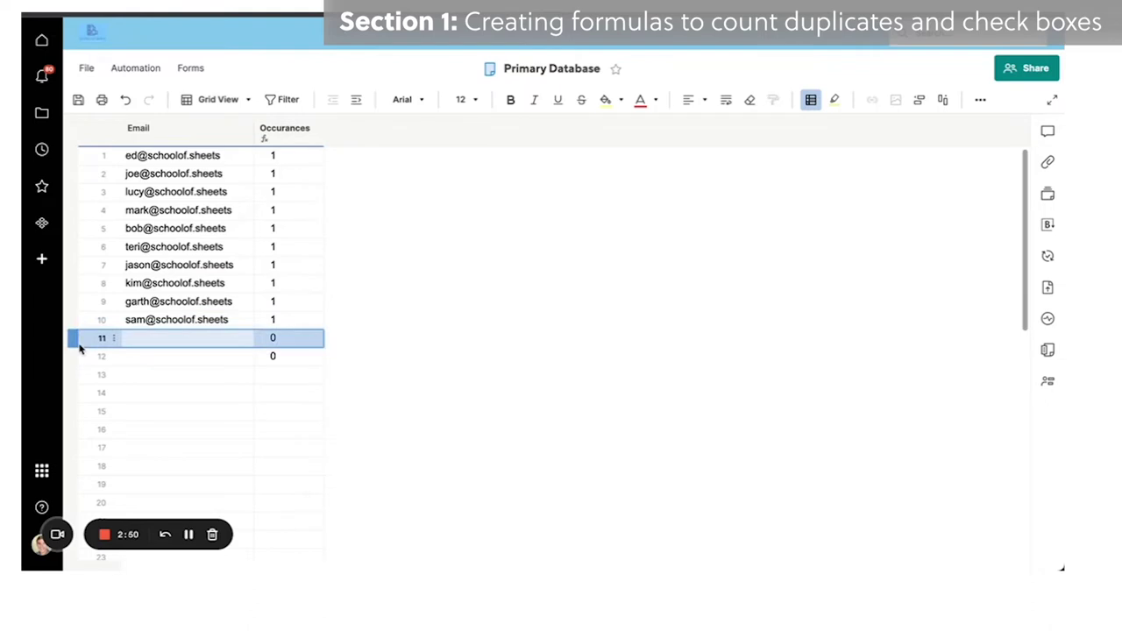
{"action": "left_click_drag", "start_coordinate": [79, 349], "coordinate": [80, 356]}
{"action": "right_click", "coordinate": [86, 347]}
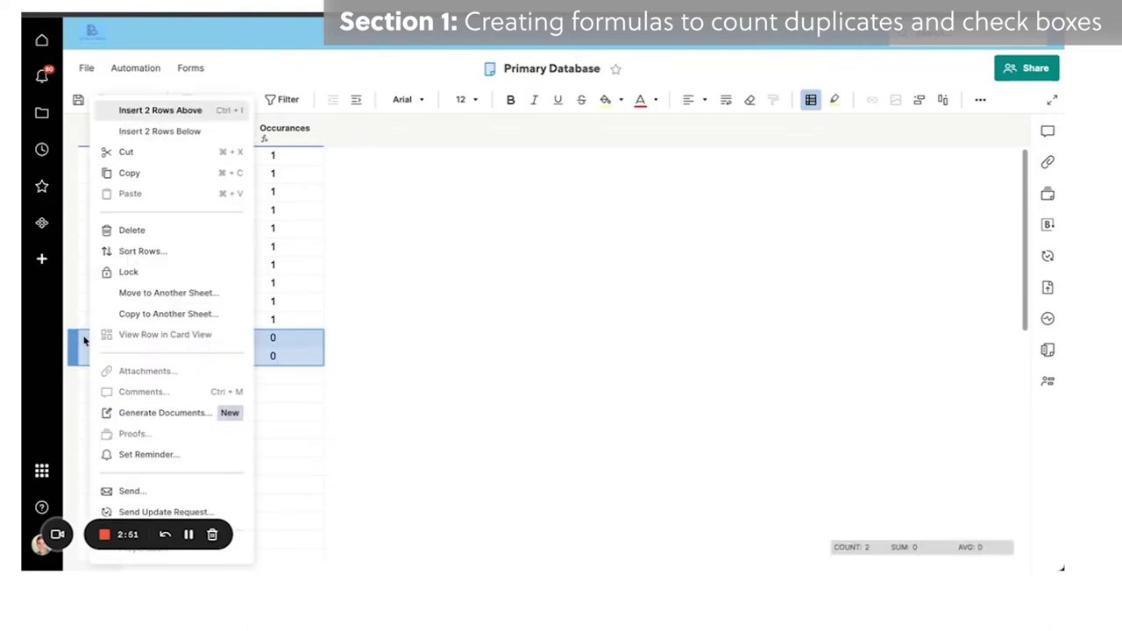
{"action": "left_click", "coordinate": [170, 237]}
{"action": "left_click", "coordinate": [79, 100]}
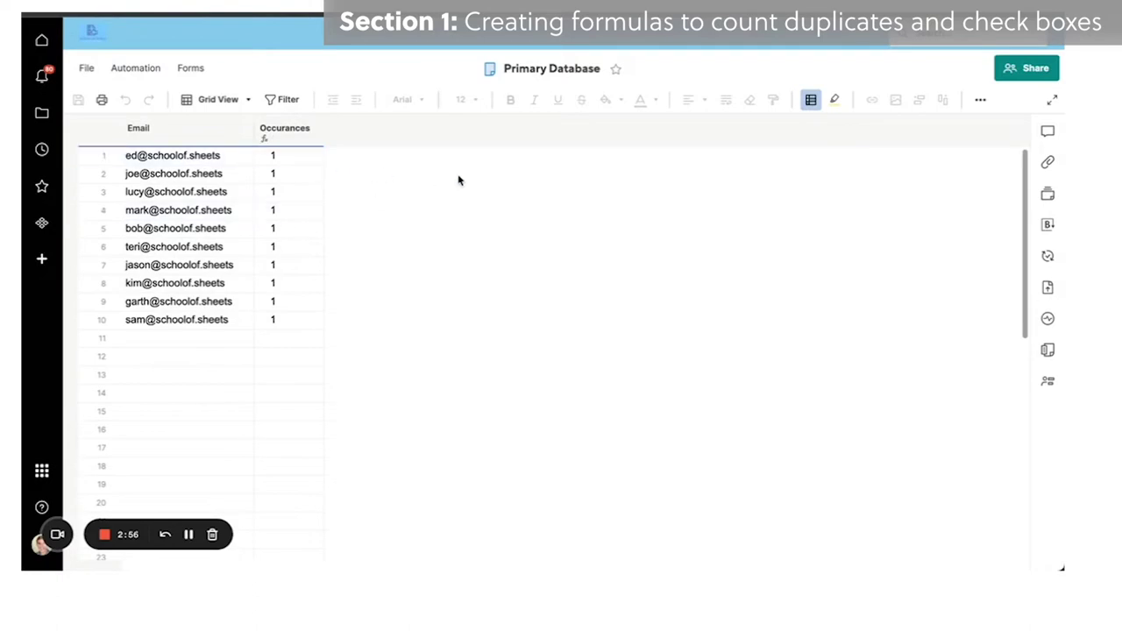
Insert a Symbols column named Duplicate after the Occurances column, using the flag symbol.
{"action": "left_click", "coordinate": [282, 133]}
{"action": "right_click", "coordinate": [281, 140]}
{"action": "left_click", "coordinate": [355, 183]}
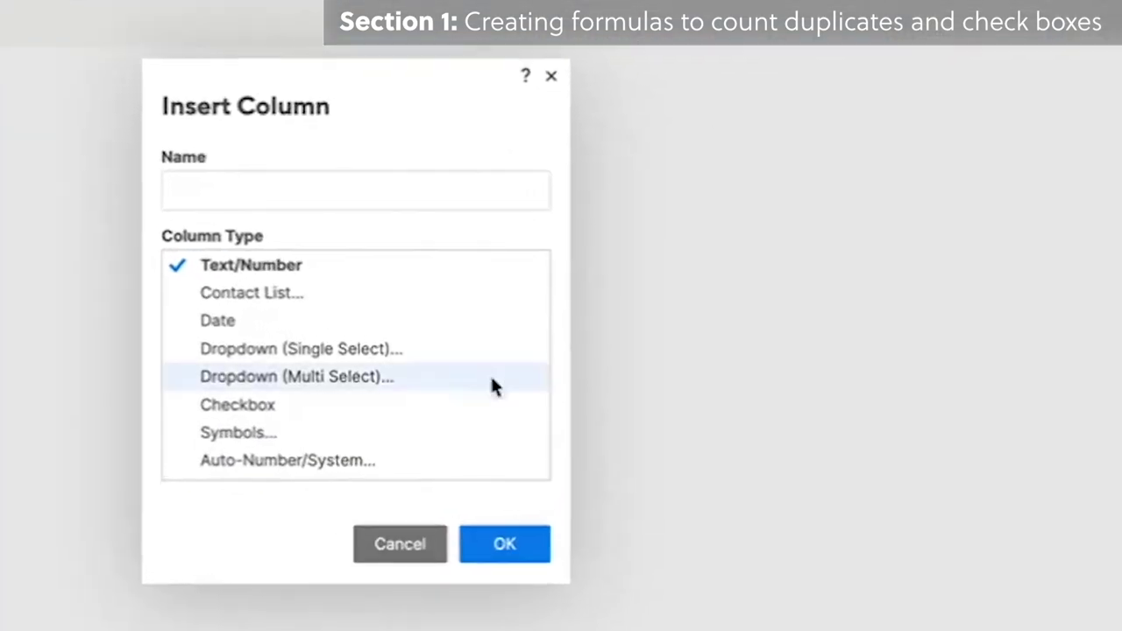
{"action": "left_click", "coordinate": [386, 439]}
{"action": "left_click", "coordinate": [784, 308]}
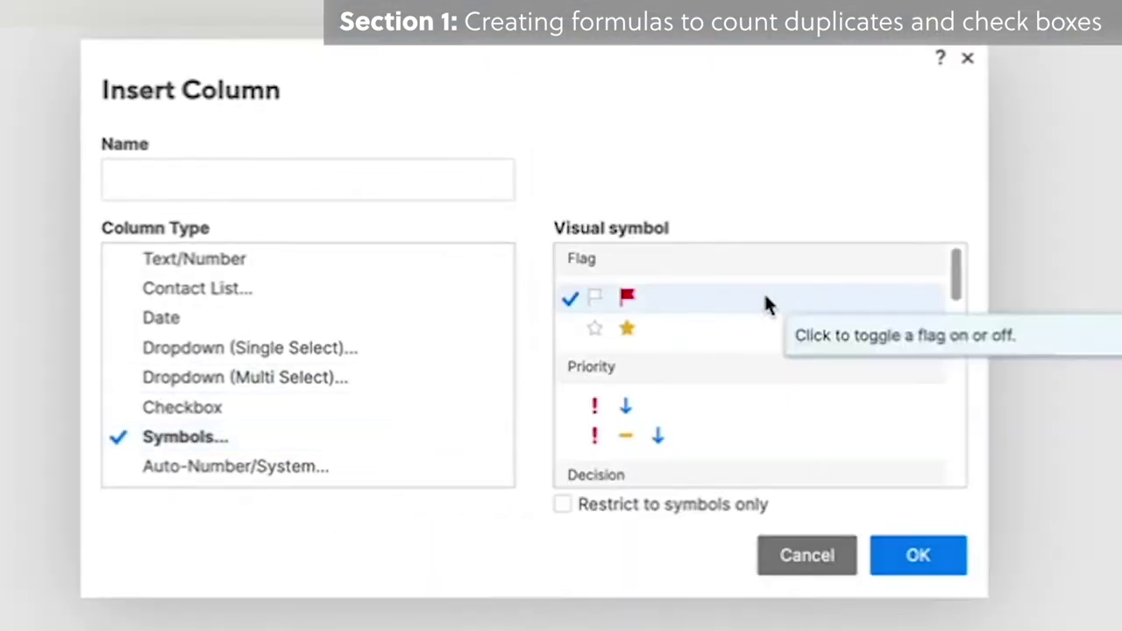
{"action": "left_click", "coordinate": [286, 176]}
{"action": "type", "text": "Duplicate"}
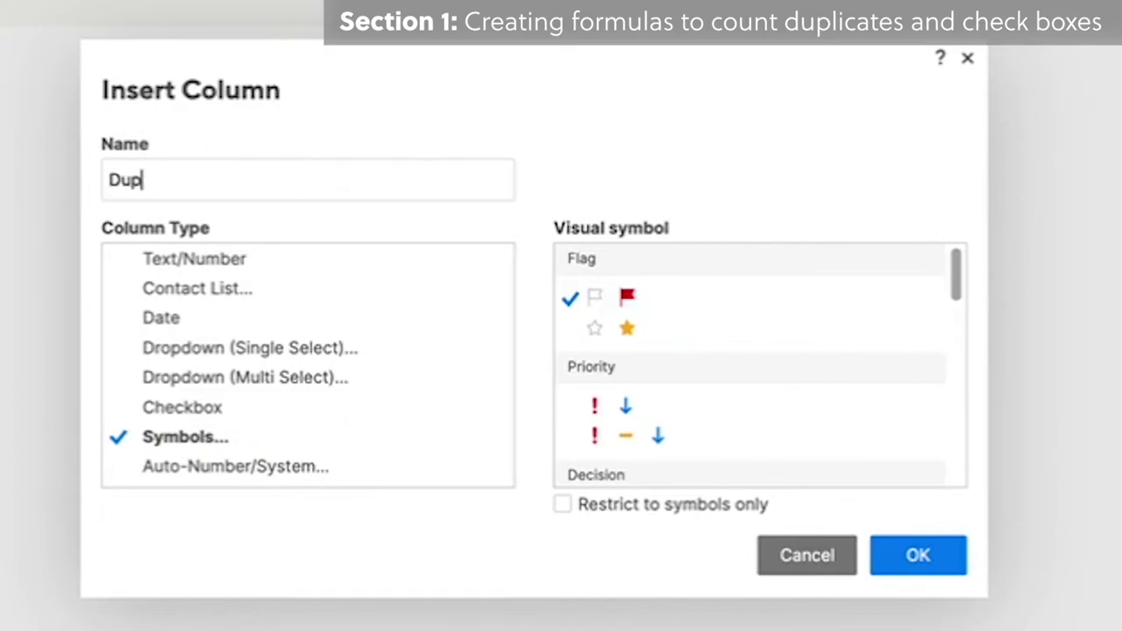
{"action": "key", "text": "Return"}
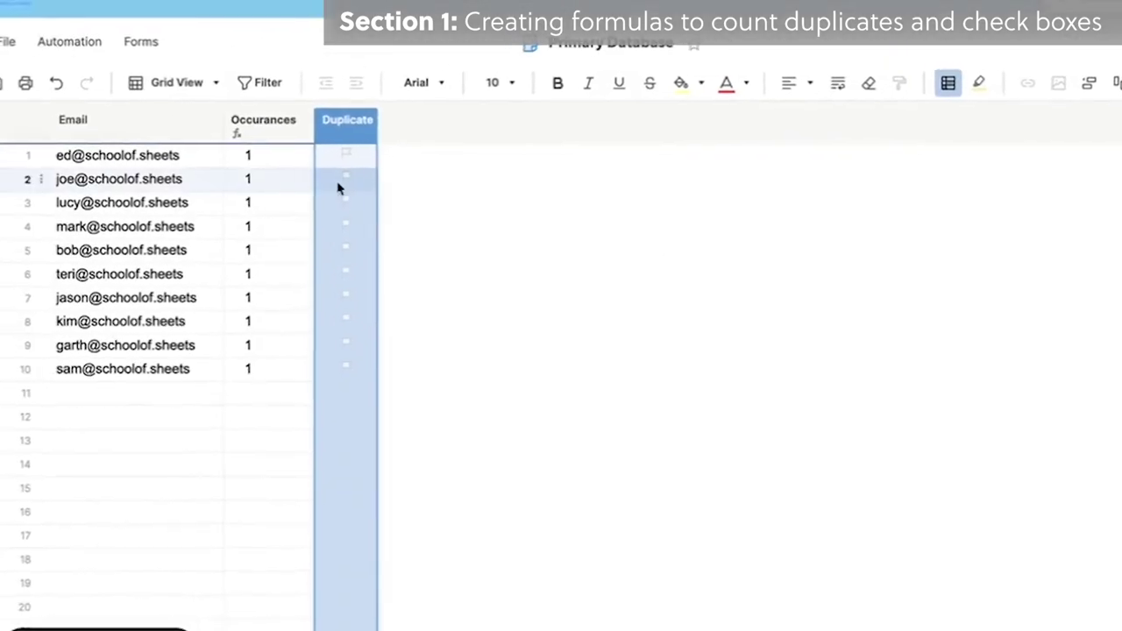
Begin an IF formula in row 1 of the Duplicate column with a COUNTIF over the range Email:Email.
{"action": "left_click", "coordinate": [237, 148]}
{"action": "left_click", "coordinate": [447, 160]}
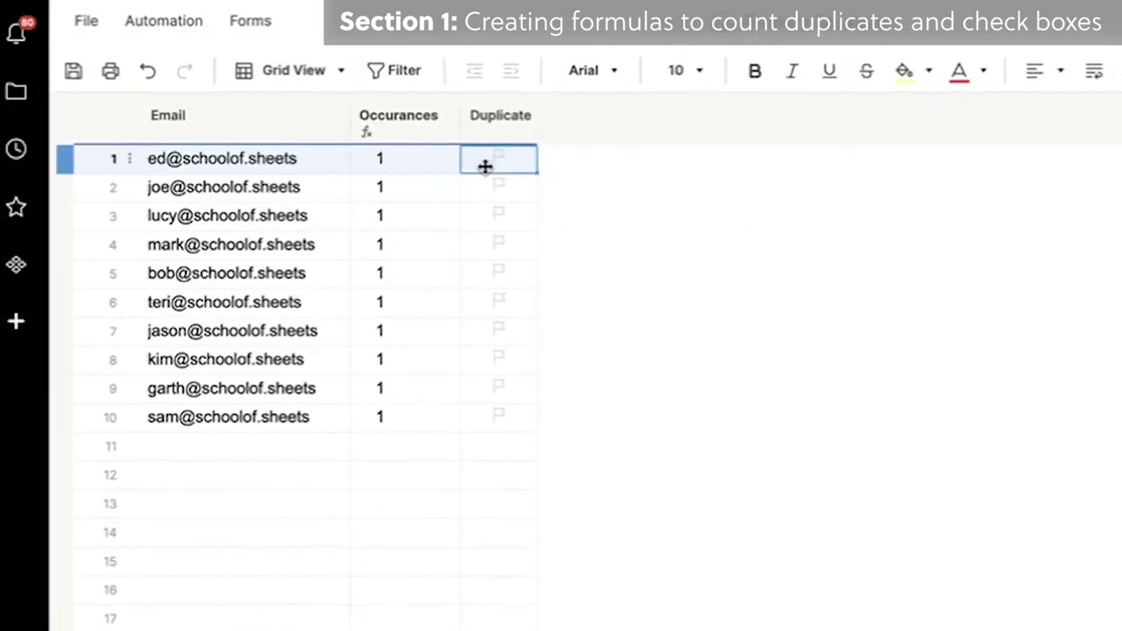
{"action": "type", "text": "=IF(c"}
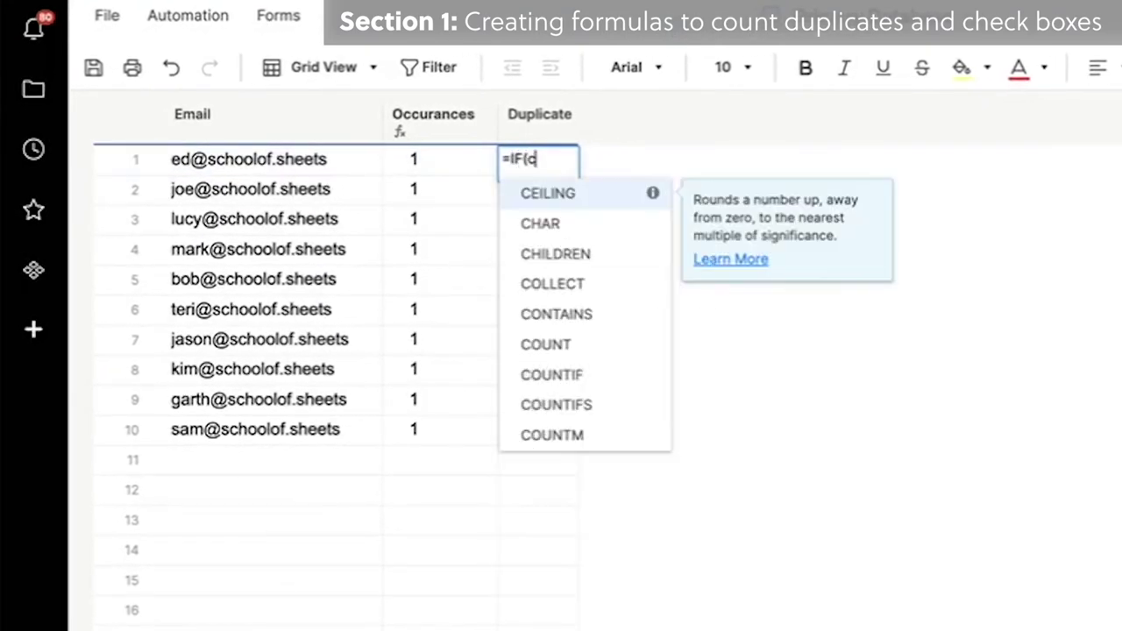
{"action": "type", "text": "ountif"}
{"action": "key", "text": "Tab"}
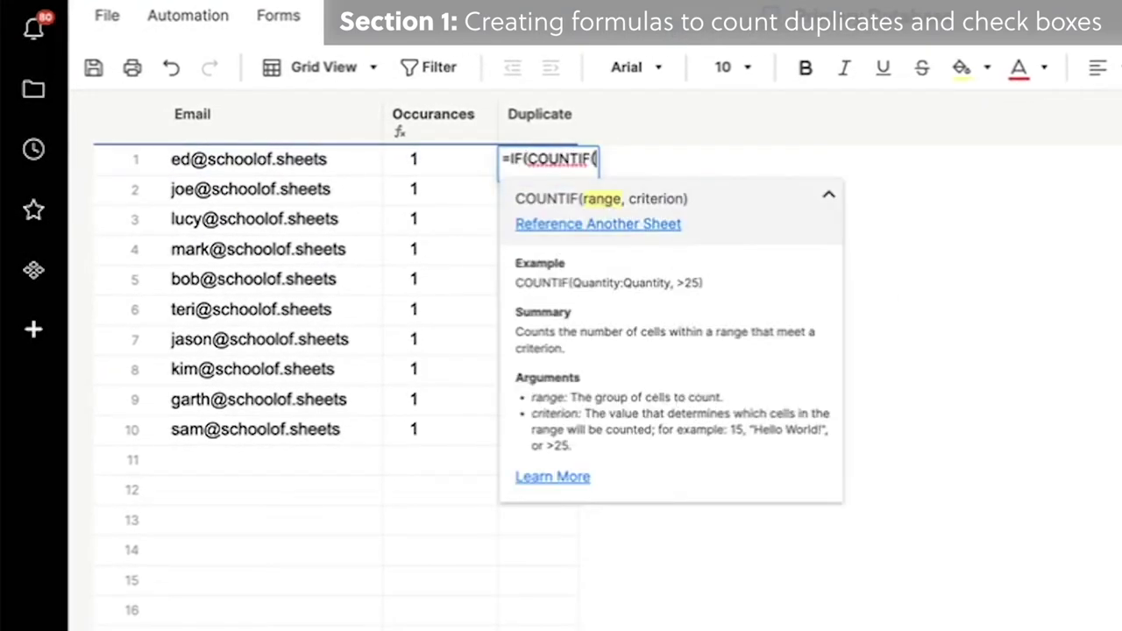
{"action": "left_click", "coordinate": [288, 166]}
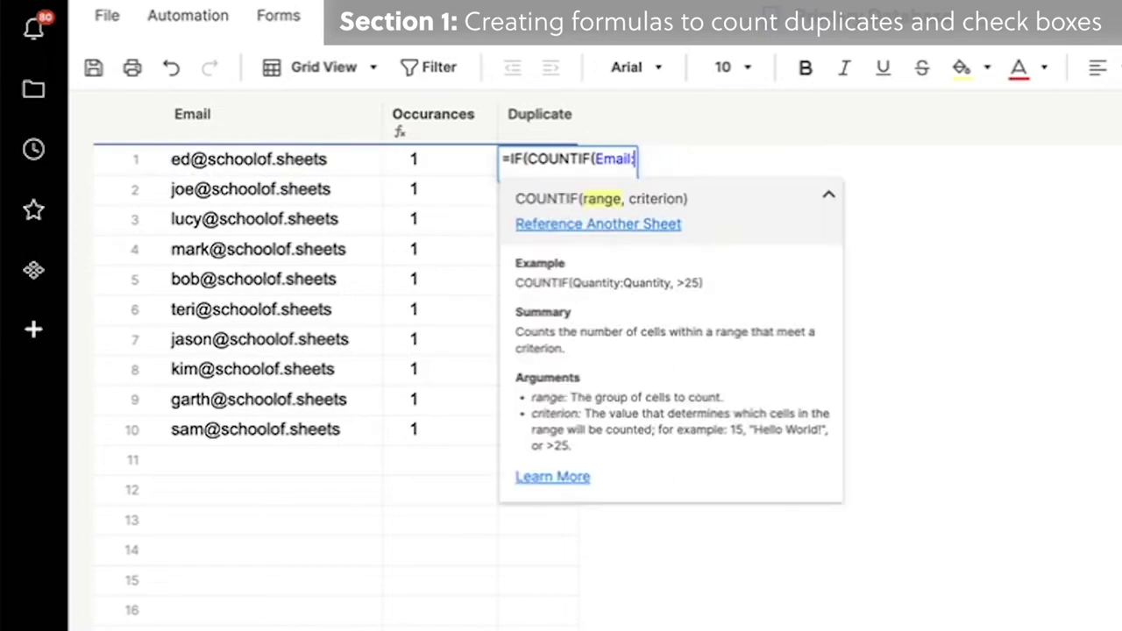
{"action": "left_click", "coordinate": [294, 163]}
{"action": "left_click", "coordinate": [192, 114]}
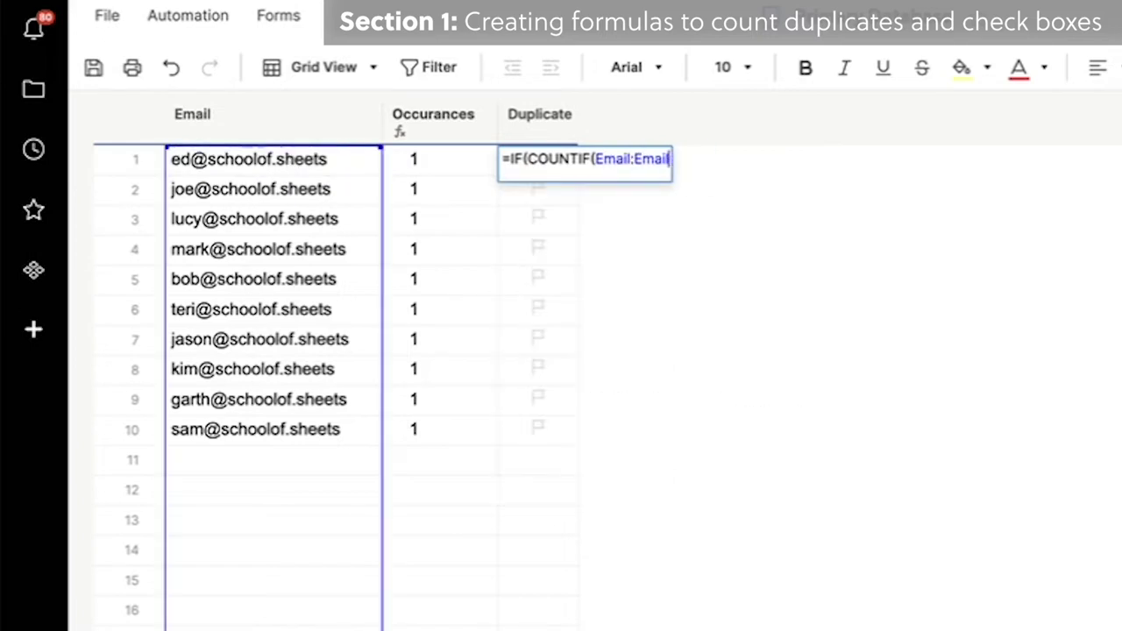
{"action": "type", "text": ",email"}
{"action": "key", "text": "Return"}
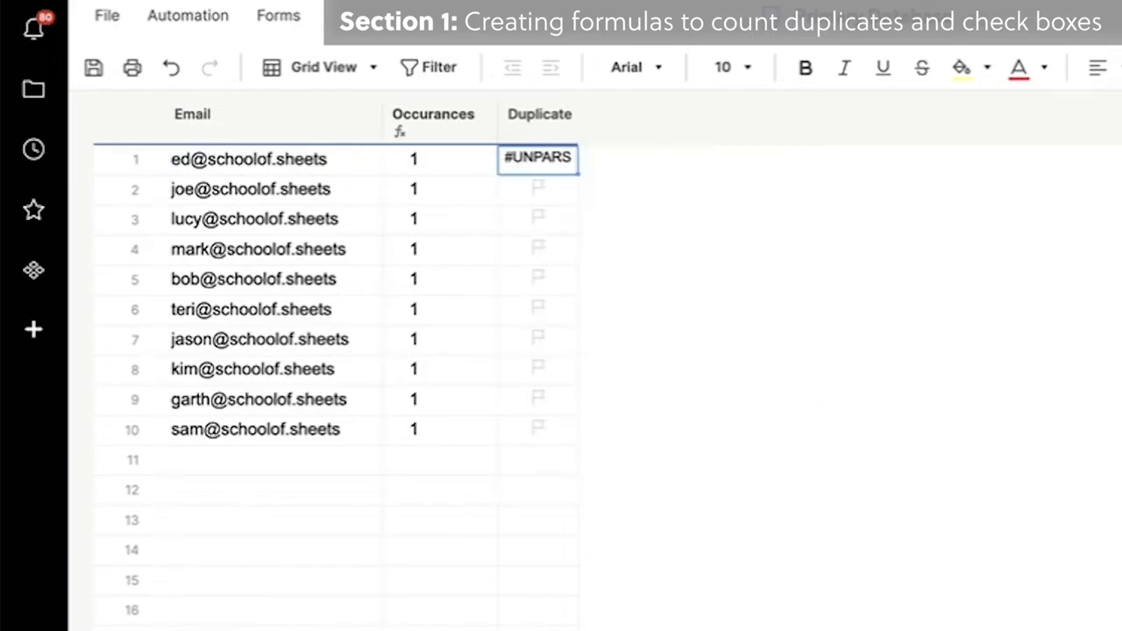
Complete the formula with the criterion email@row, the condition >1 and the true value 1, and convert it to a column formula.
{"action": "double_click", "coordinate": [537, 159]}
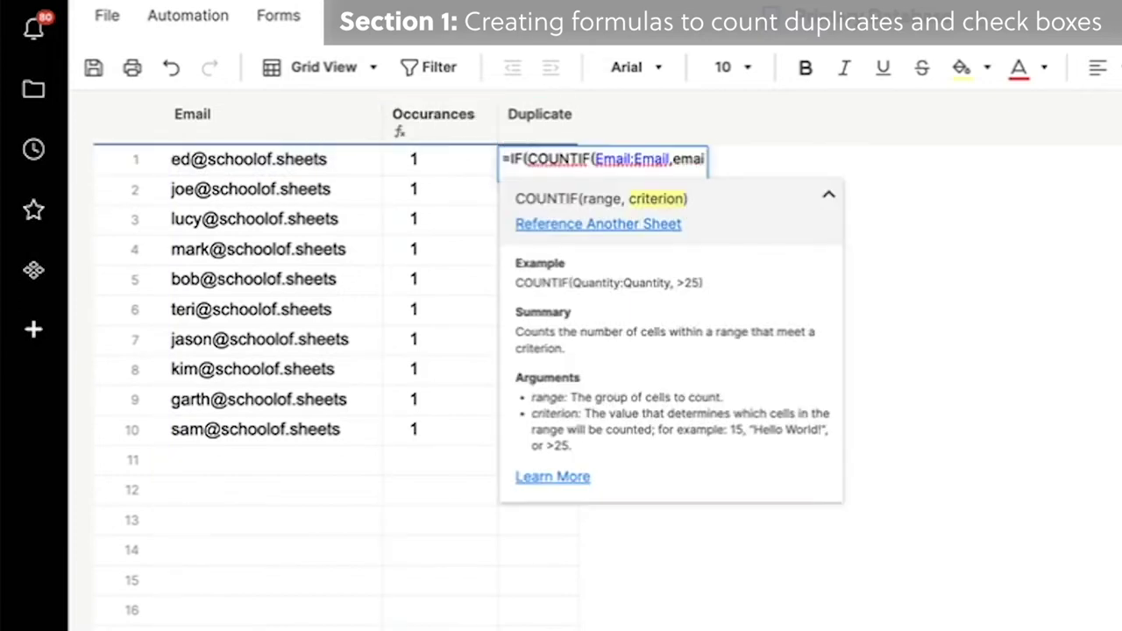
{"action": "type", "text": "@row"}
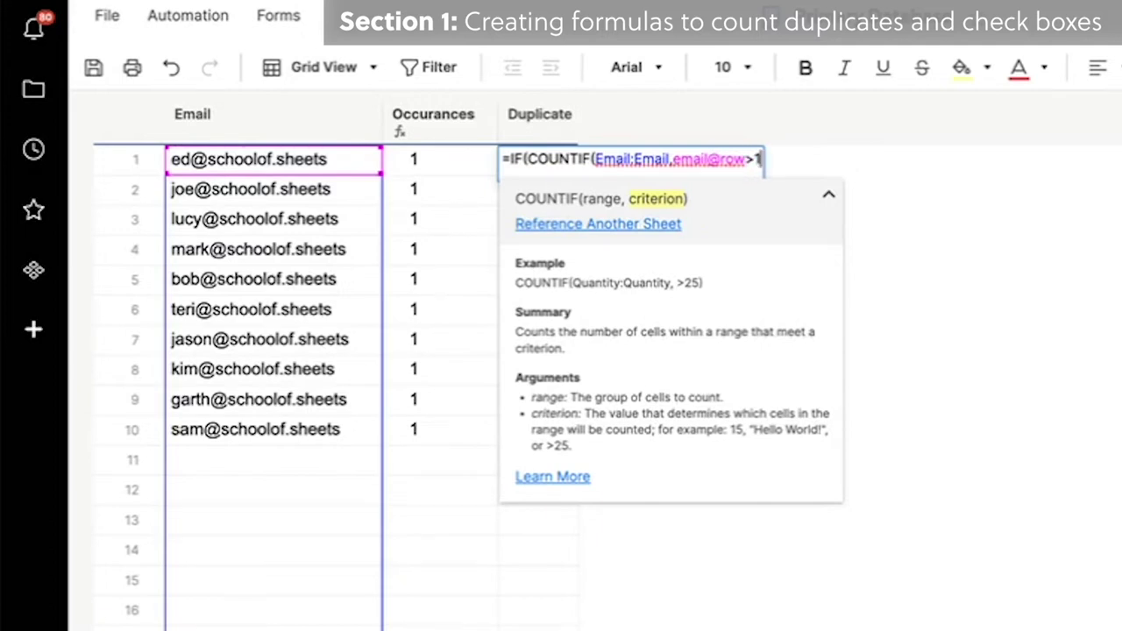
{"action": "type", "text": ")"}
{"action": "key", "text": "BackSpace"}
{"action": "key", "text": "BackSpace"}
{"action": "key", "text": "BackSpace"}
{"action": "type", "text": ") >1,"}
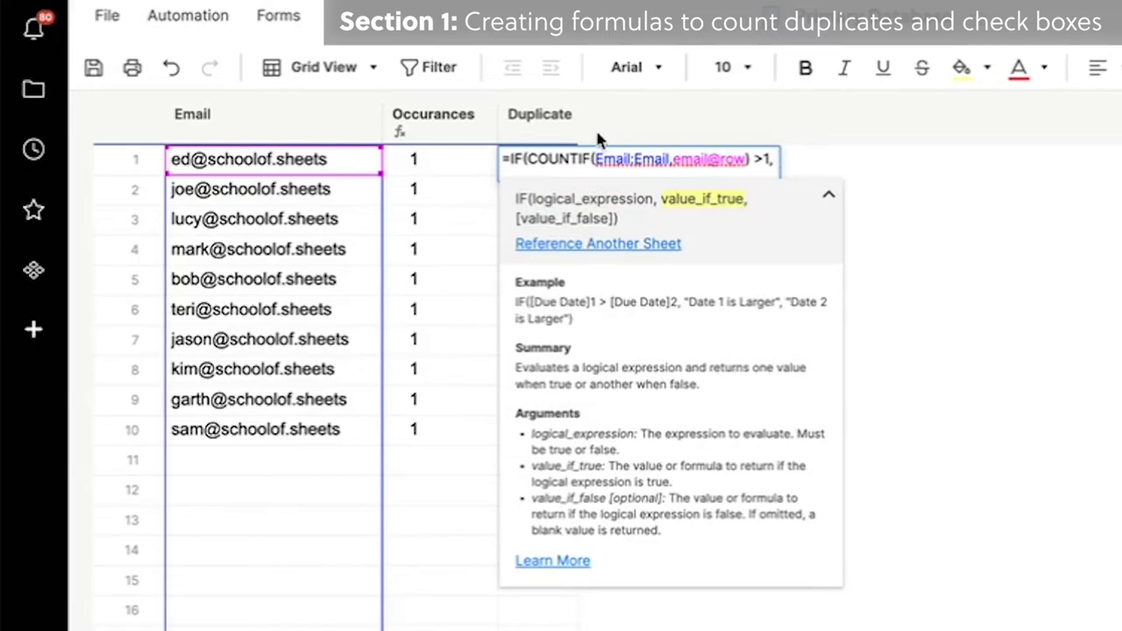
{"action": "type", "text": " 1"}
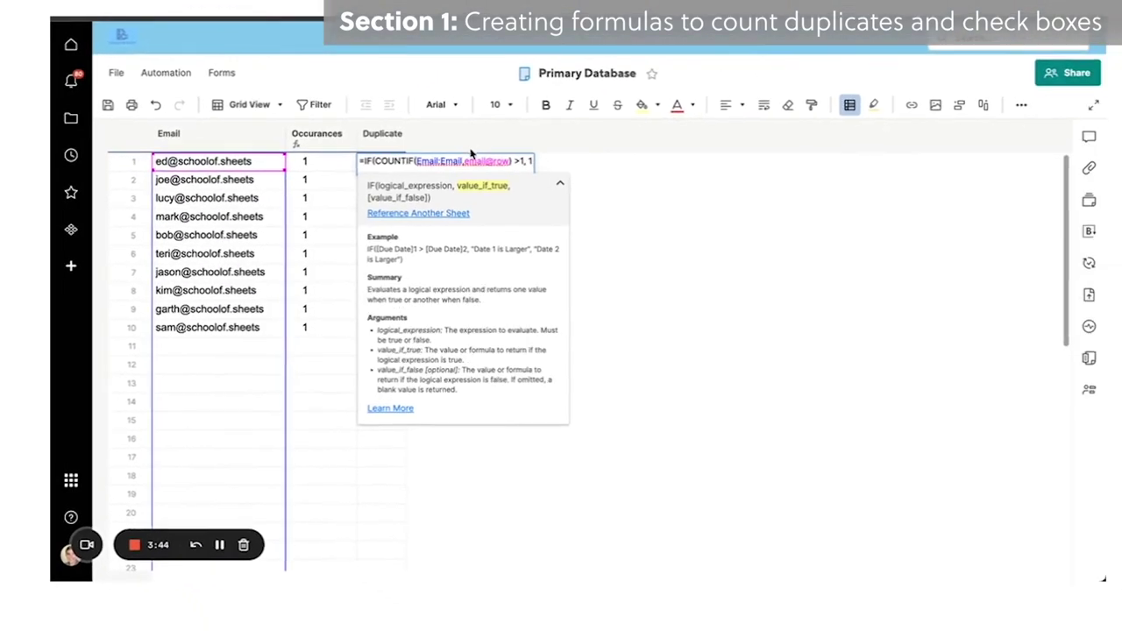
{"action": "key", "text": "Escape"}
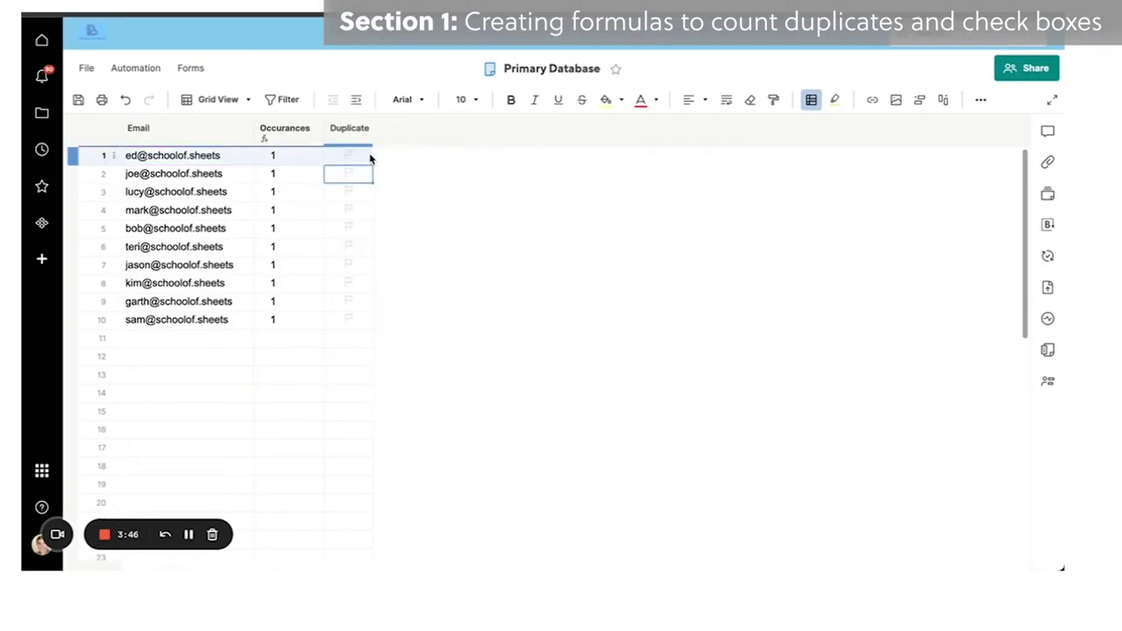
{"action": "right_click", "coordinate": [371, 159]}
{"action": "left_click", "coordinate": [456, 533]}
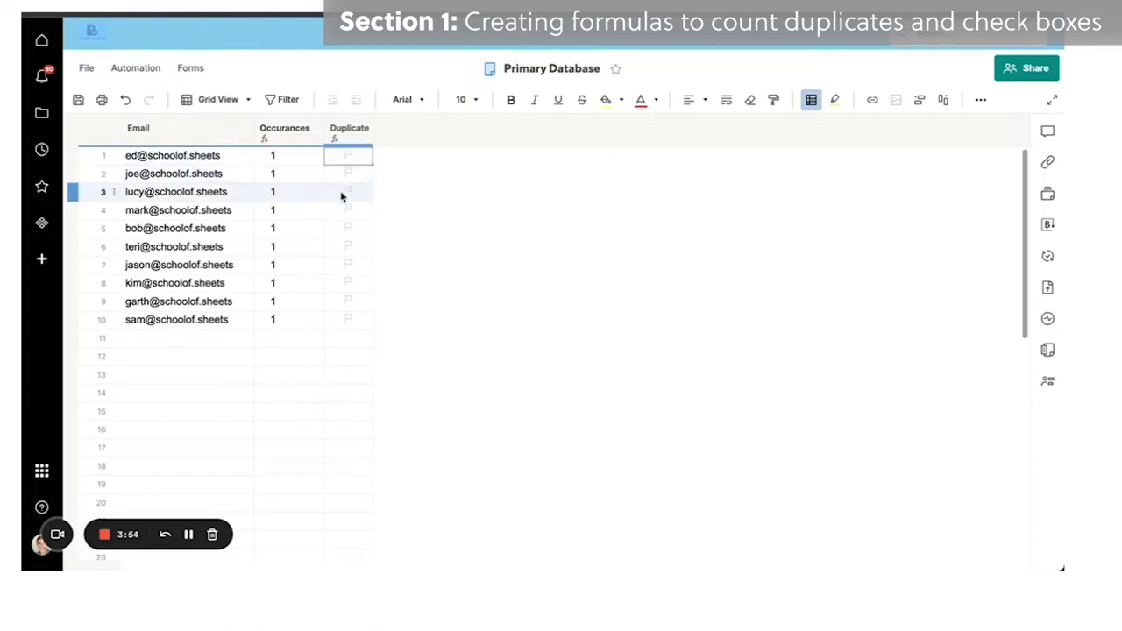
Copy the row 10 email address into row 11 and enter the row 6 email address again in row 12.
{"action": "left_click", "coordinate": [233, 321]}
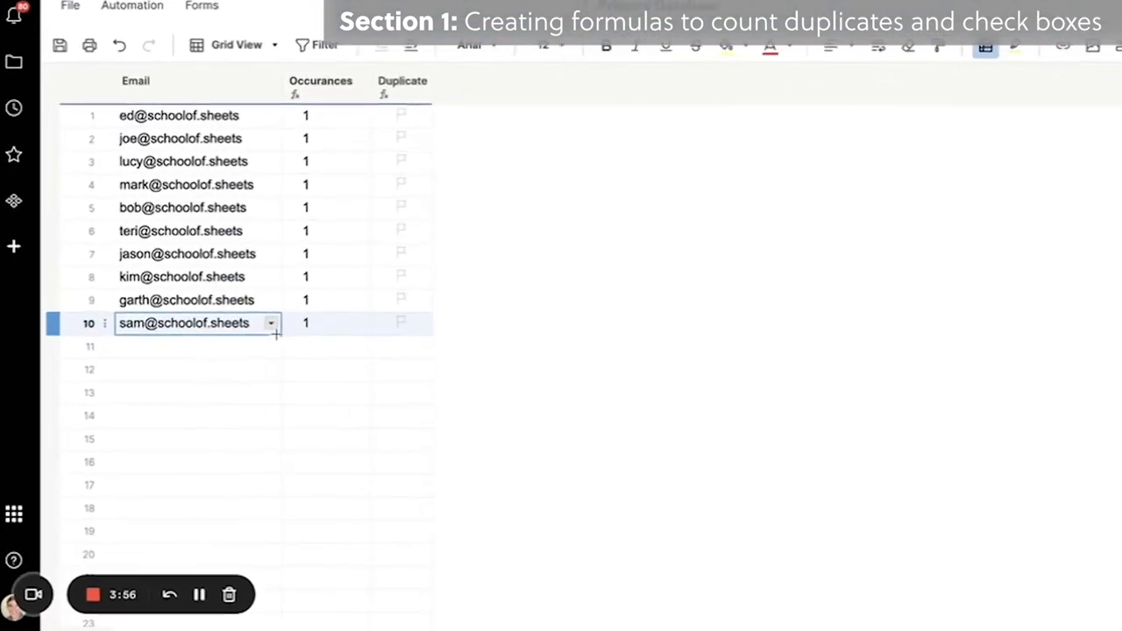
{"action": "left_click_drag", "start_coordinate": [253, 329], "coordinate": [252, 340]}
{"action": "left_click", "coordinate": [557, 394]}
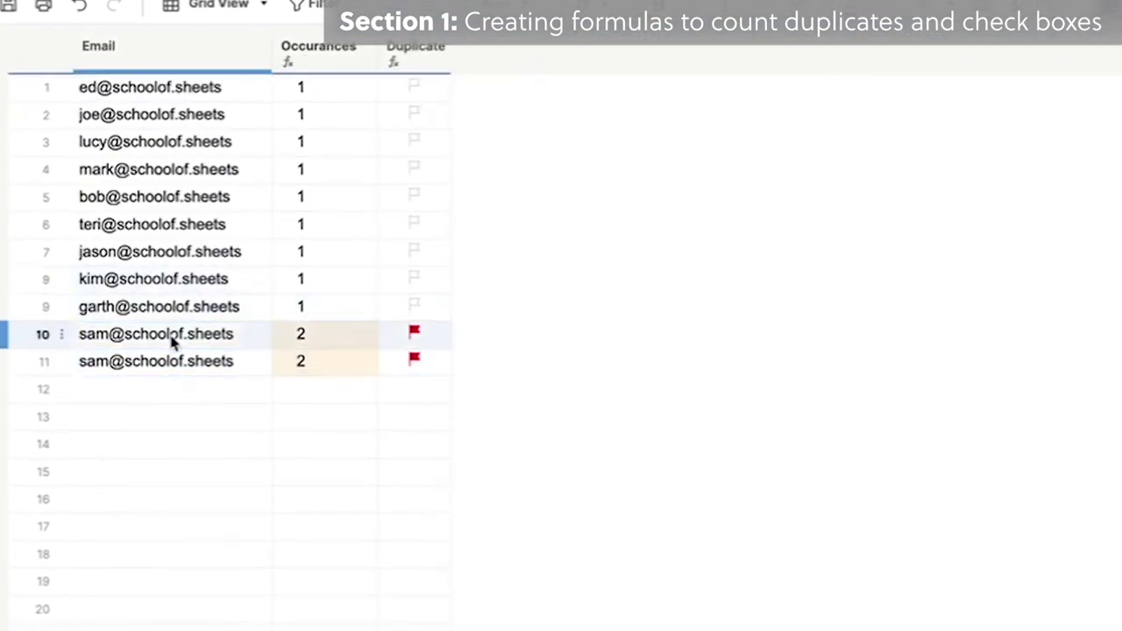
{"action": "left_click", "coordinate": [148, 388]}
{"action": "left_click", "coordinate": [258, 389]}
{"action": "left_click", "coordinate": [203, 503]}
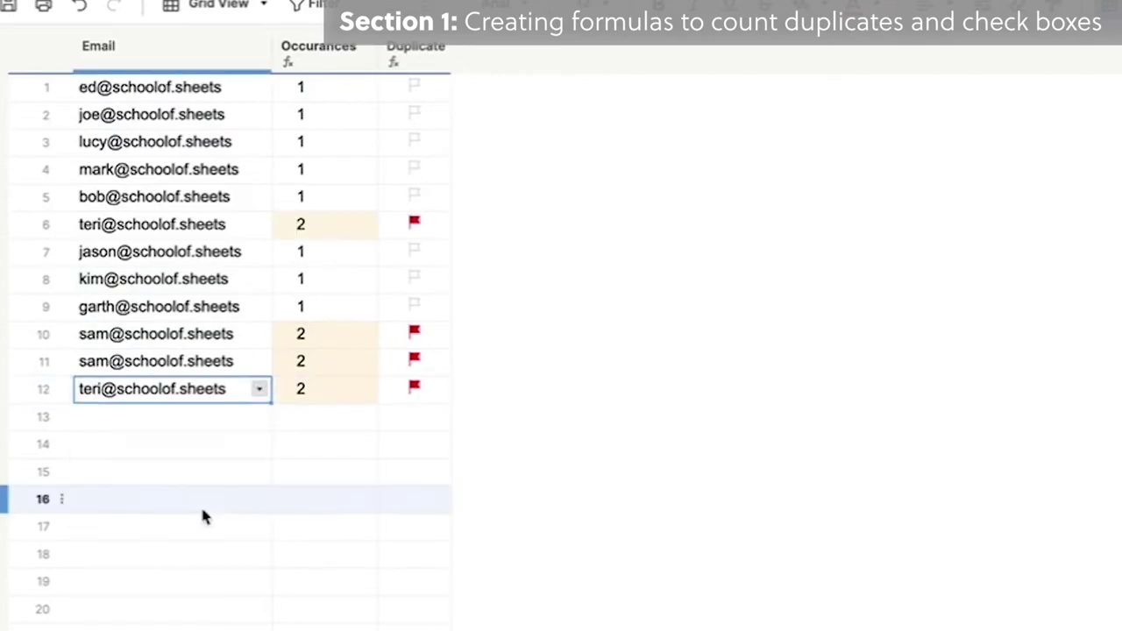
{"action": "left_click", "coordinate": [212, 415]}
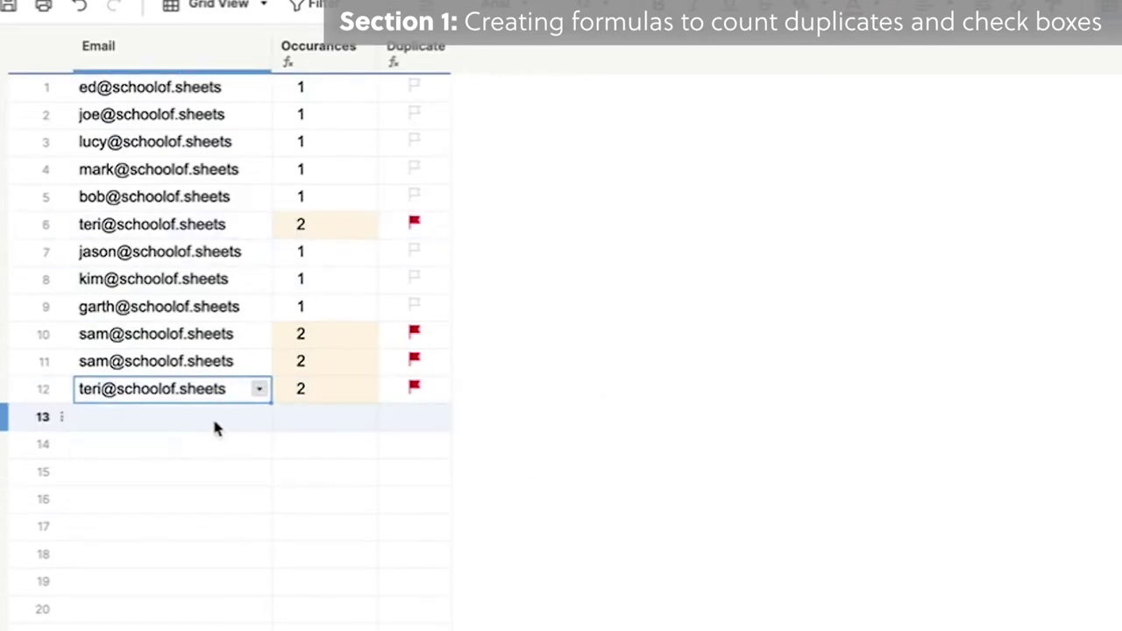
Enter the row 8 email address again in row 13 of the Email column.
{"action": "left_click", "coordinate": [259, 418]}
{"action": "left_click", "coordinate": [193, 565]}
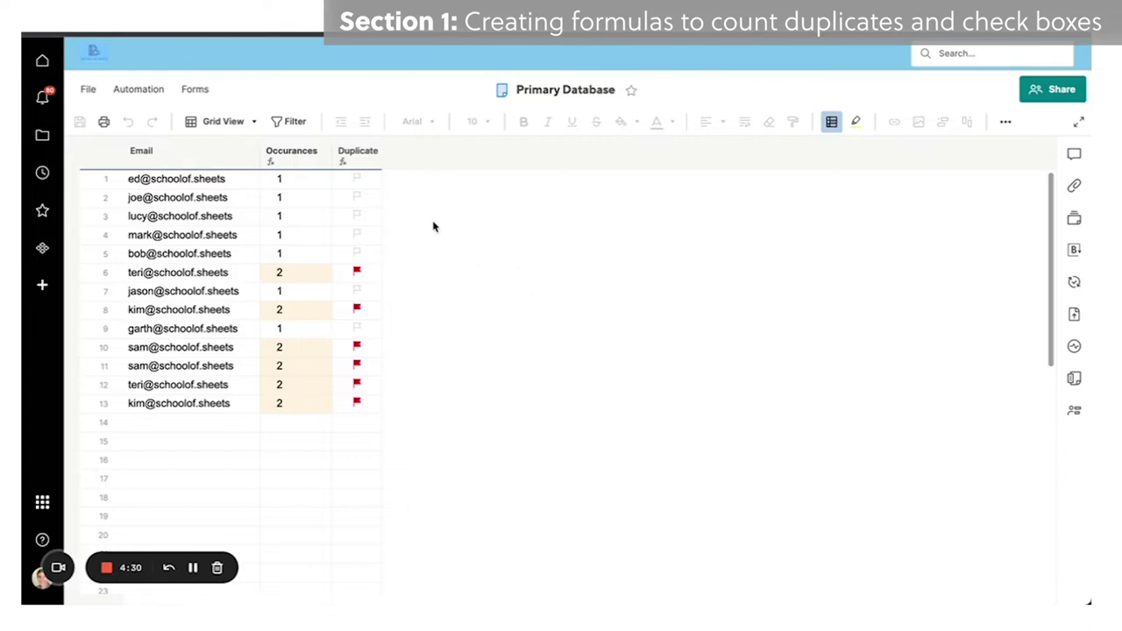
Insert a Text/Number column named 1st Duplicate after the Duplicate column.
{"action": "left_click", "coordinate": [358, 154]}
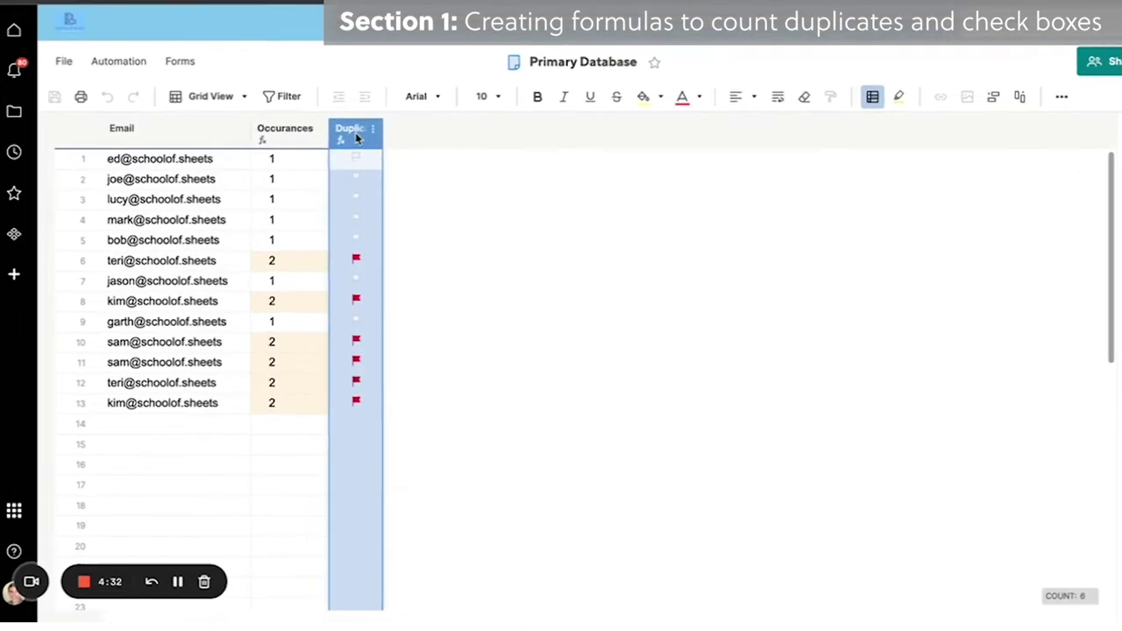
{"action": "right_click", "coordinate": [355, 132]}
{"action": "left_click", "coordinate": [449, 189]}
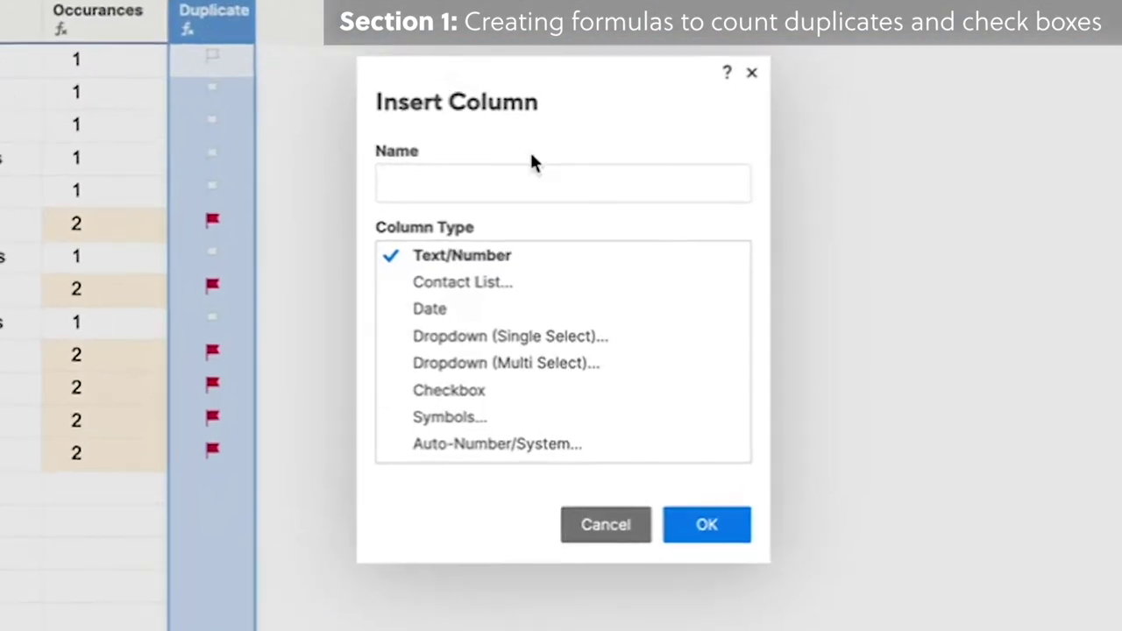
{"action": "type", "text": "1st Duplica"}
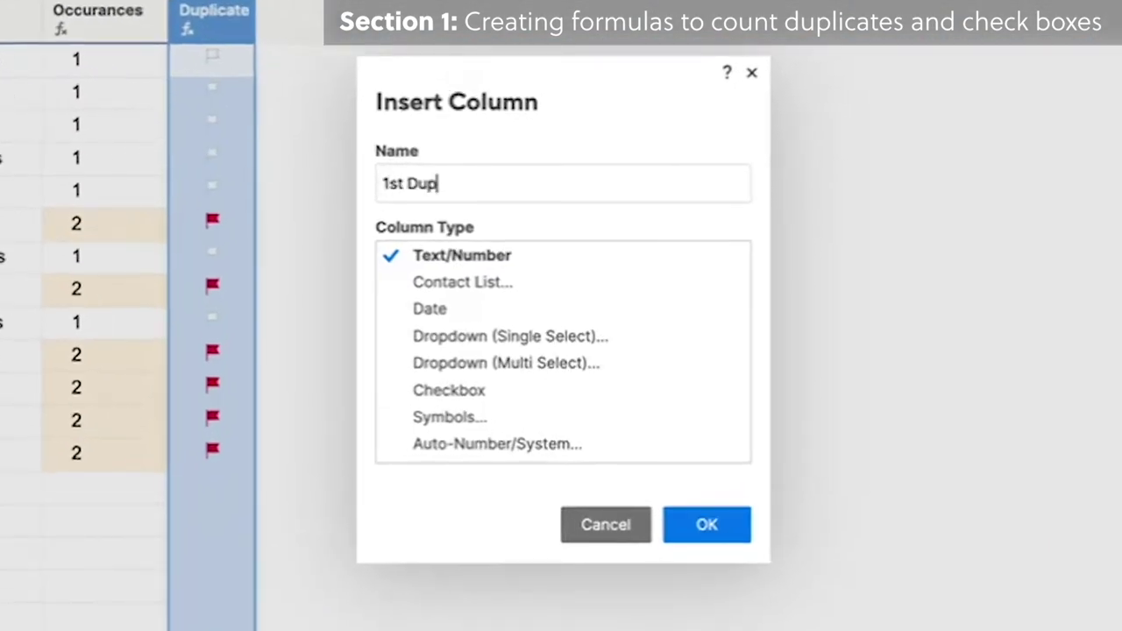
{"action": "type", "text": "te"}
{"action": "key", "text": "Return"}
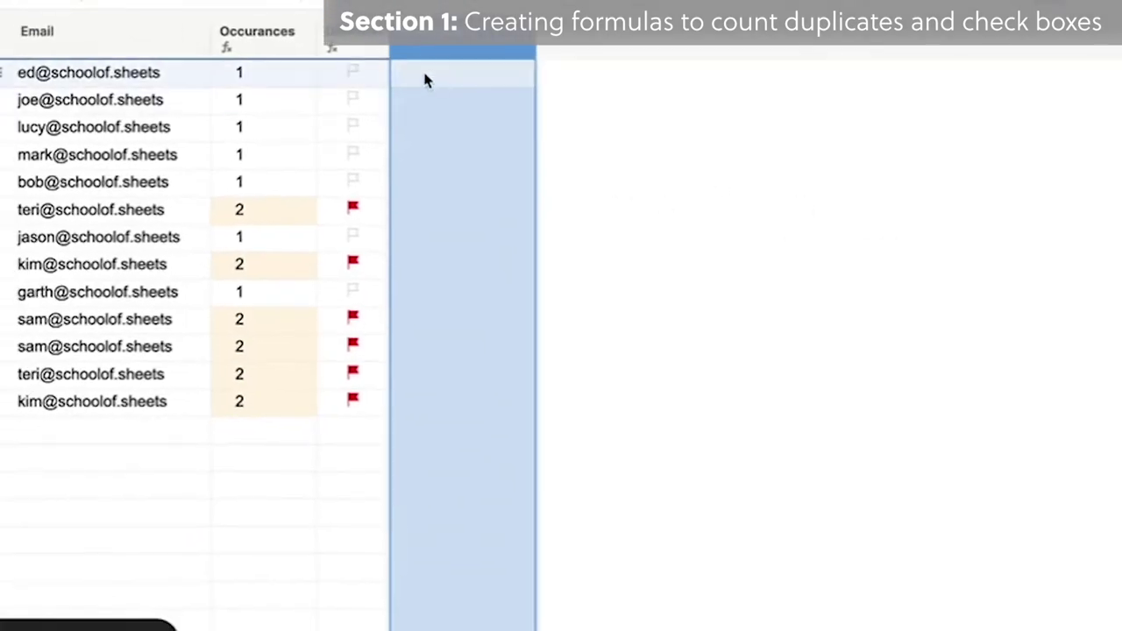
Begin an IF formula with a nested COUNTIF in row 1 of the 1st Duplicate column.
{"action": "left_click", "coordinate": [453, 77]}
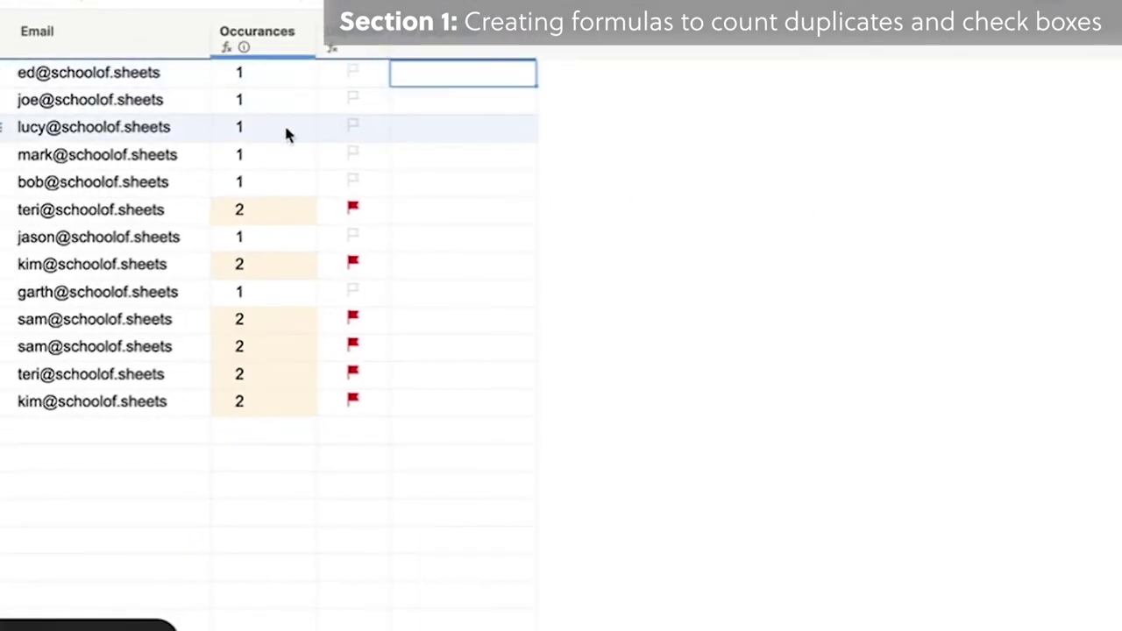
{"action": "type", "text": "="}
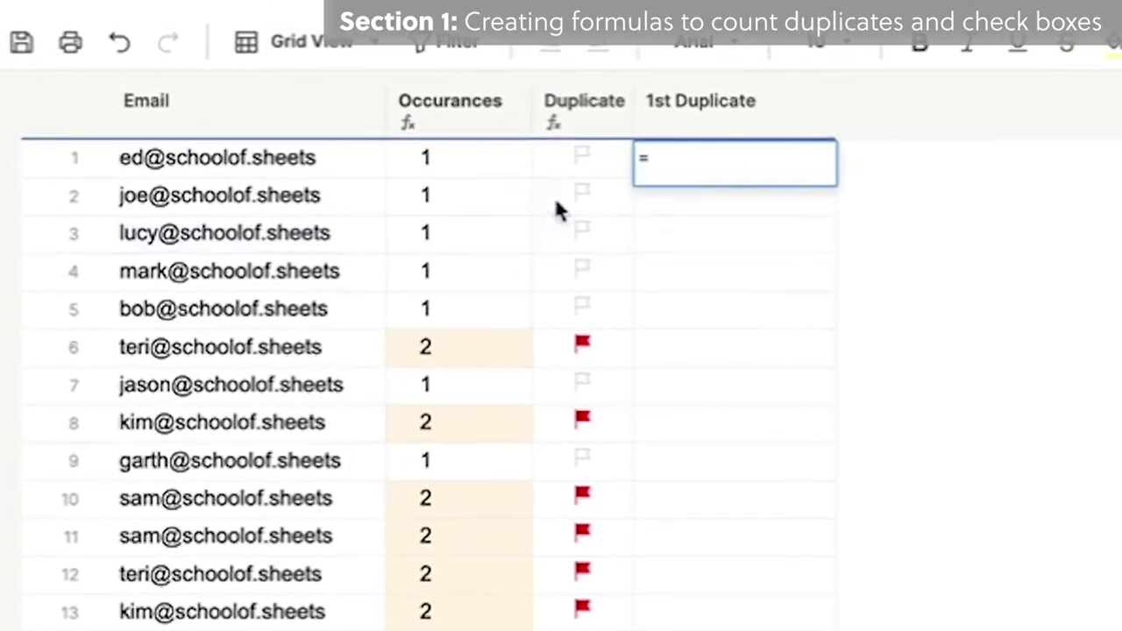
{"action": "type", "text": "ifcount"}
{"action": "key", "text": "BackSpace"}
{"action": "key", "text": "BackSpace"}
{"action": "key", "text": "BackSpace"}
{"action": "key", "text": "BackSpace"}
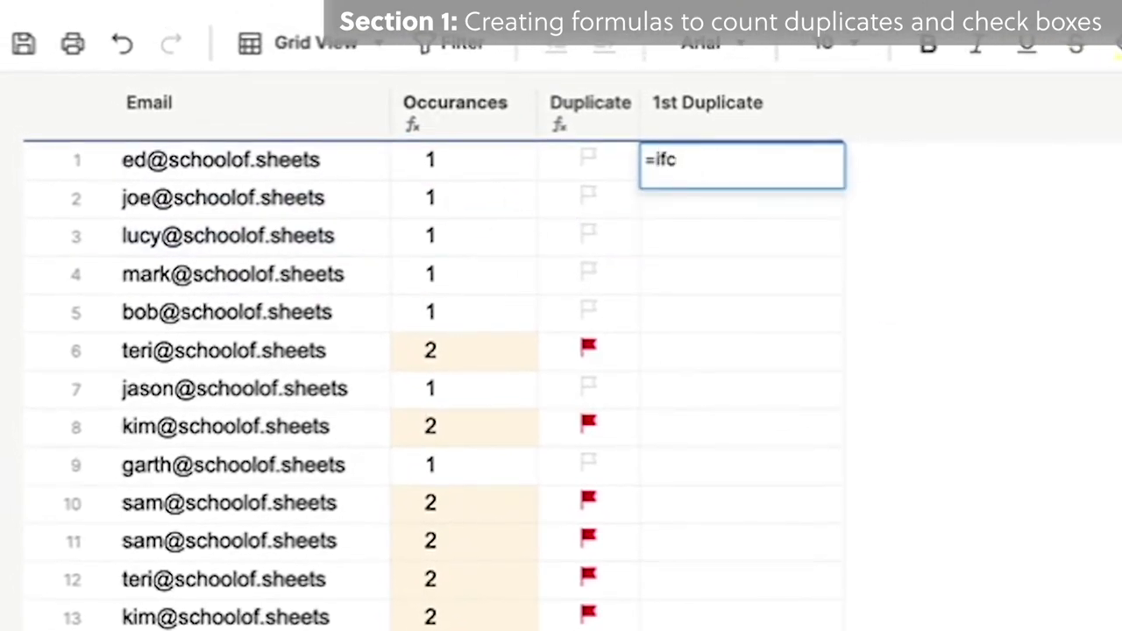
{"action": "key", "text": "BackSpace"}
{"action": "type", "text": "(countif("}
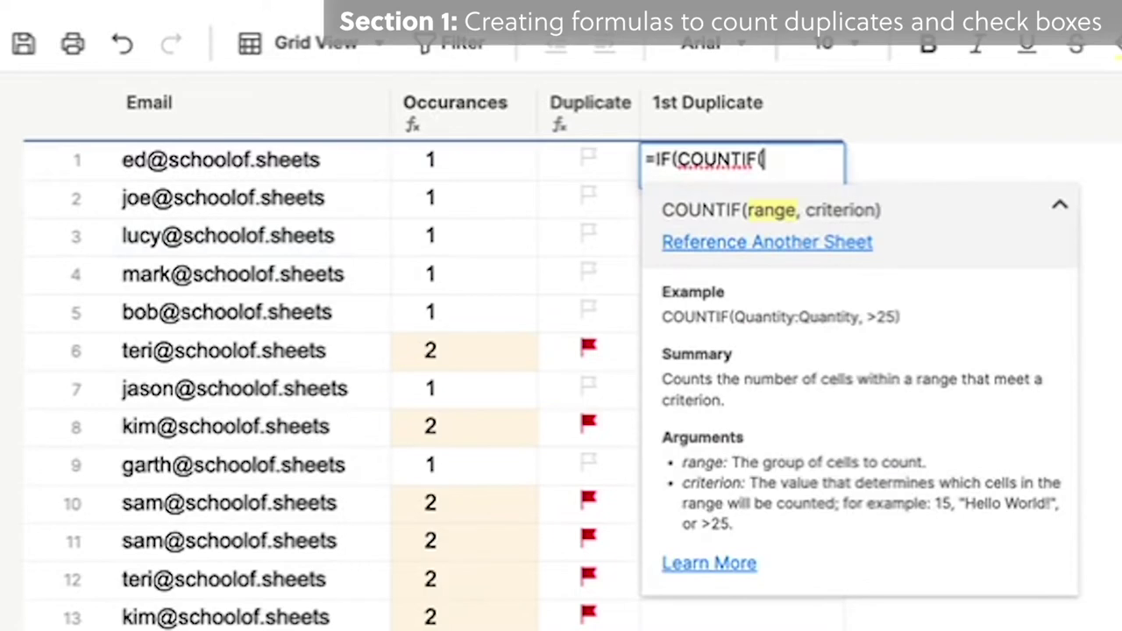
{"action": "left_click", "coordinate": [276, 167]}
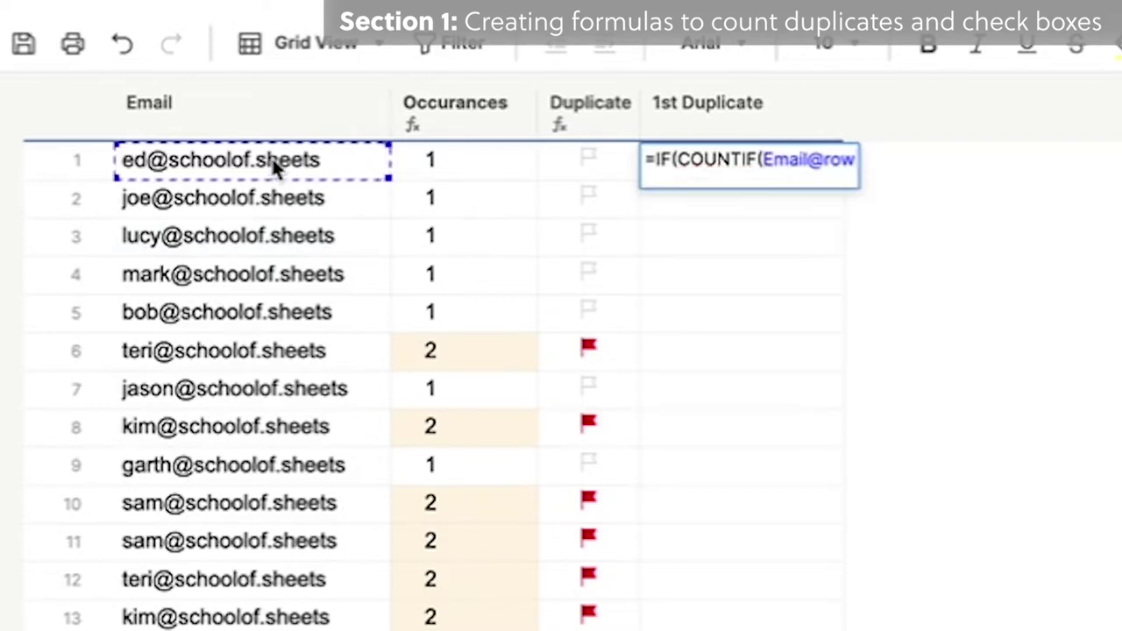
{"action": "type", "text": ":"}
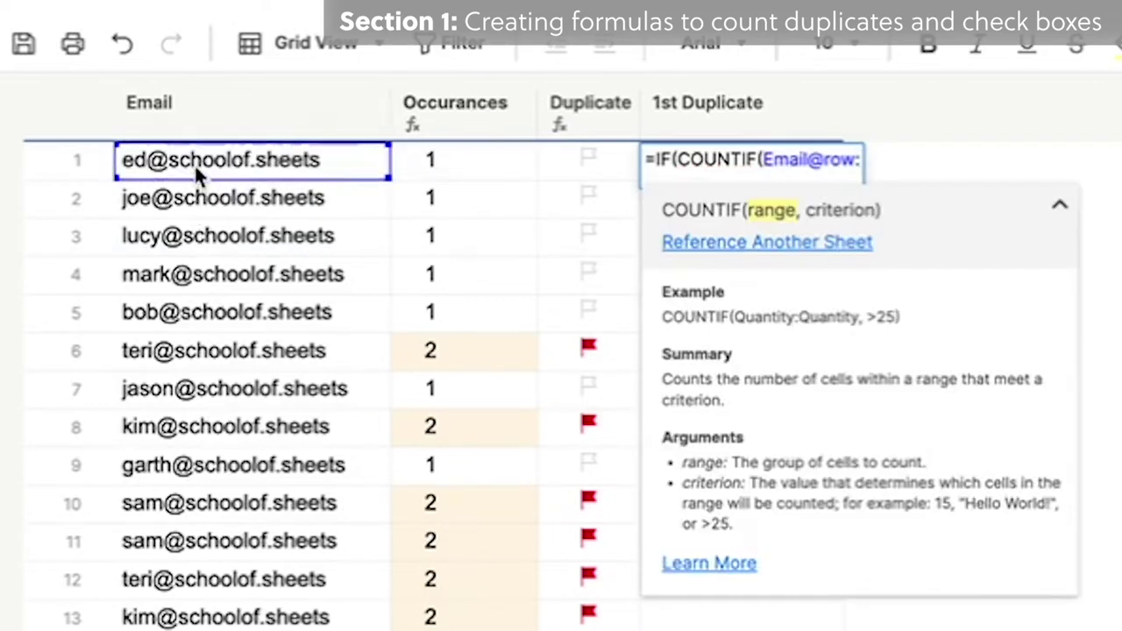
{"action": "left_click", "coordinate": [239, 157]}
{"action": "key", "text": "BackSpace"}
{"action": "key", "text": "BackSpace"}
{"action": "key", "text": "BackSpace"}
{"action": "key", "text": "BackSpace"}
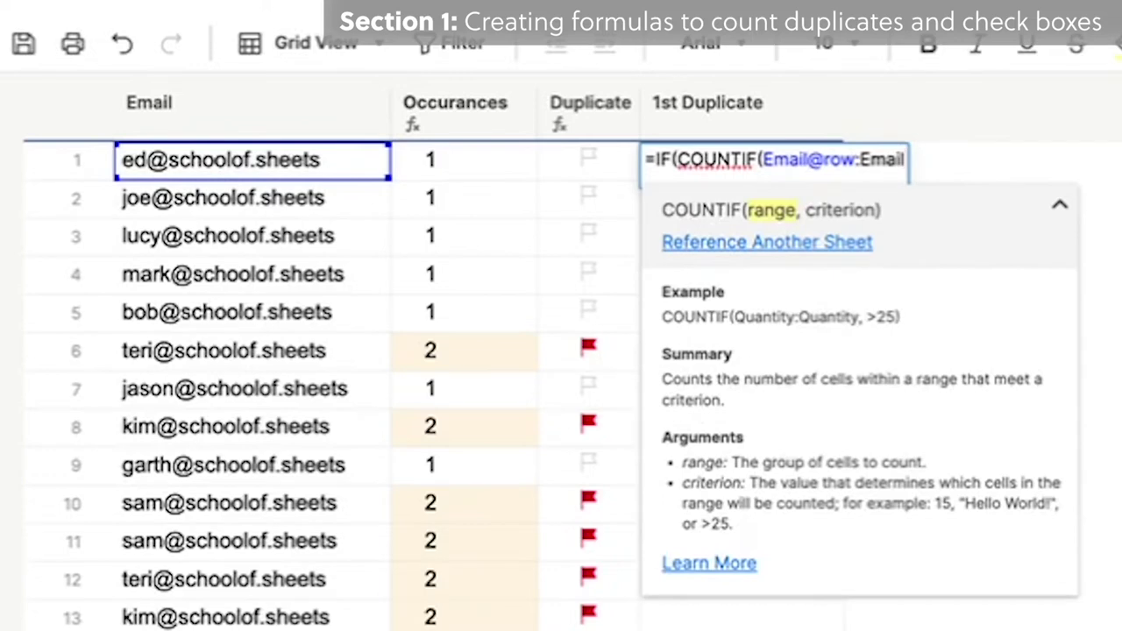
{"action": "type", "text": ">"}
{"action": "key", "text": "BackSpace"}
{"action": "type", "text": ","}
{"action": "double_click", "coordinate": [839, 159]}
{"action": "key", "text": "BackSpace"}
Enter Email1:email as the COUNTIF range and Email@row as its criterion.
{"action": "left_click", "coordinate": [252, 160]}
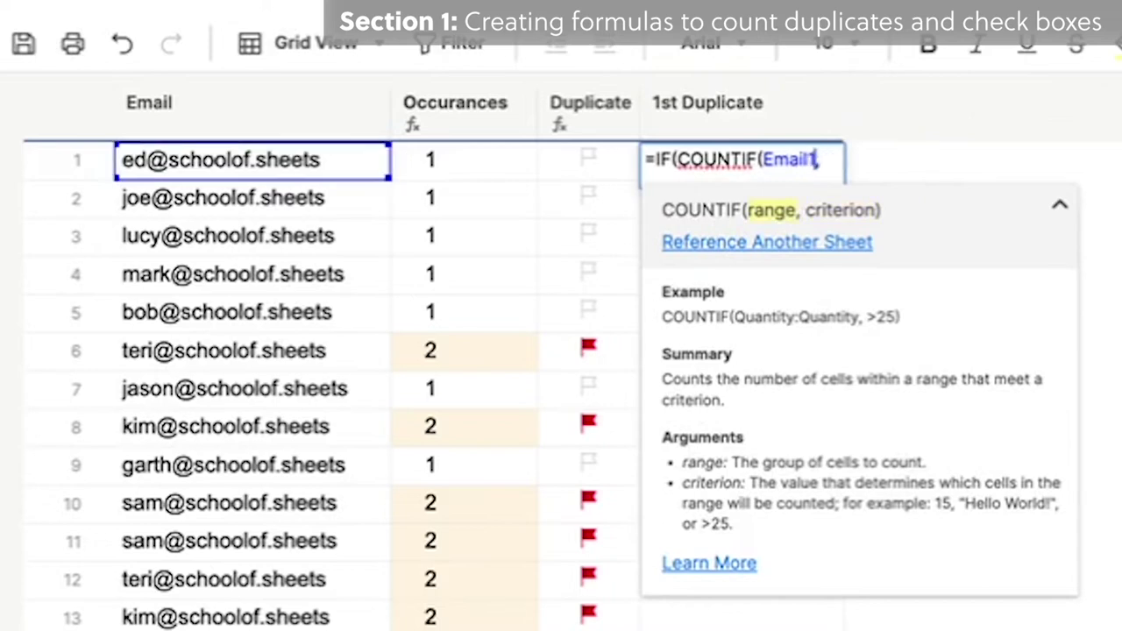
{"action": "type", "text": ":email"}
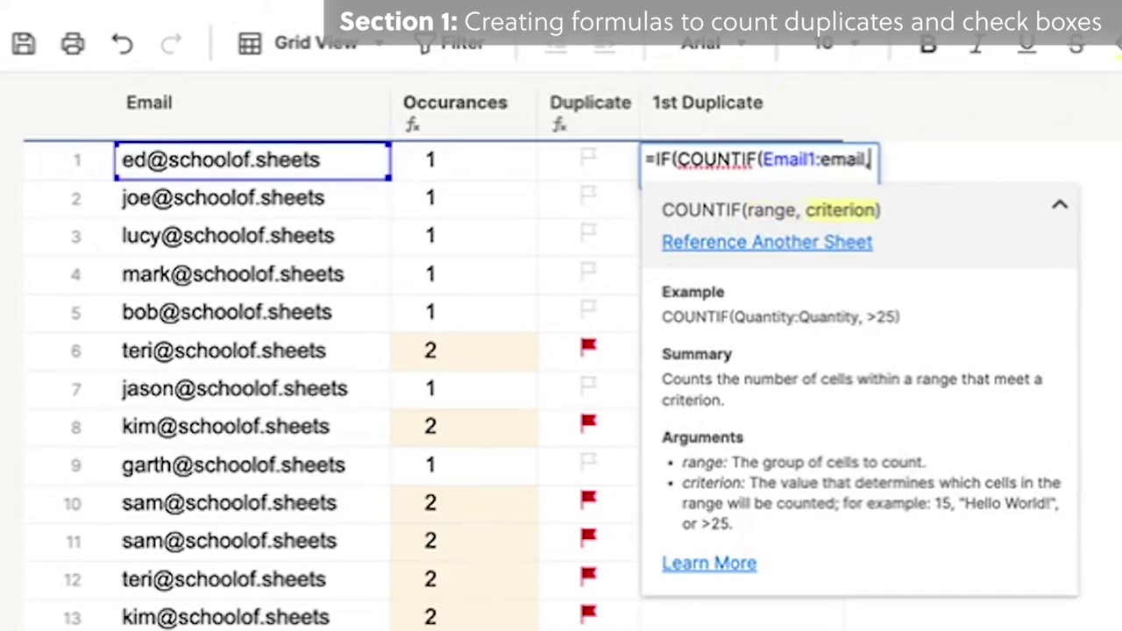
{"action": "type", "text": ","}
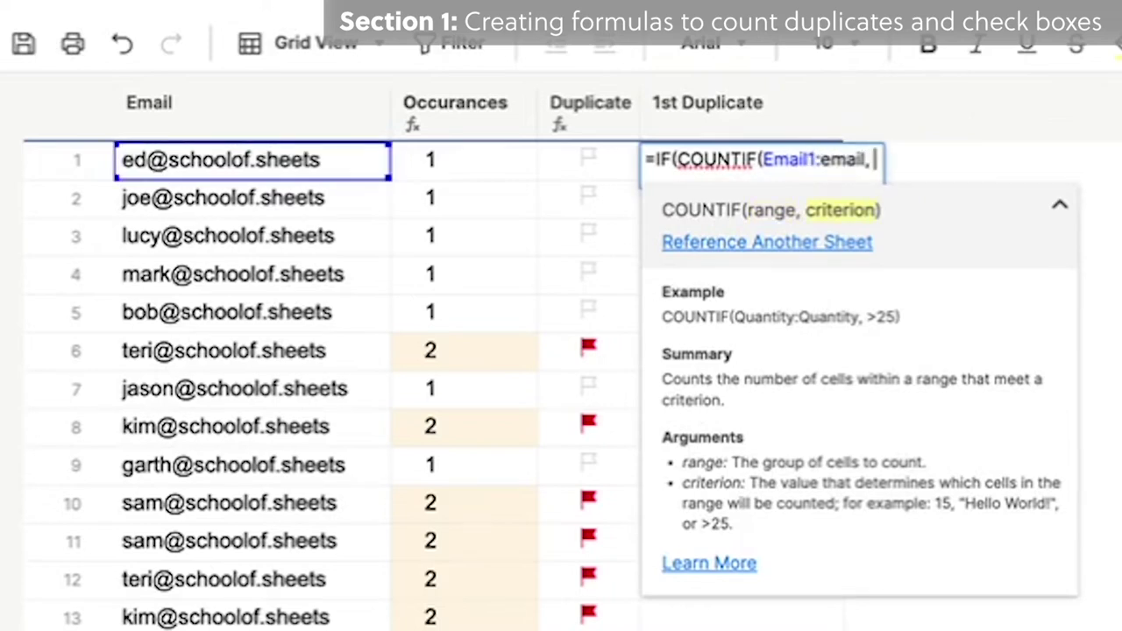
{"action": "left_click", "coordinate": [351, 152]}
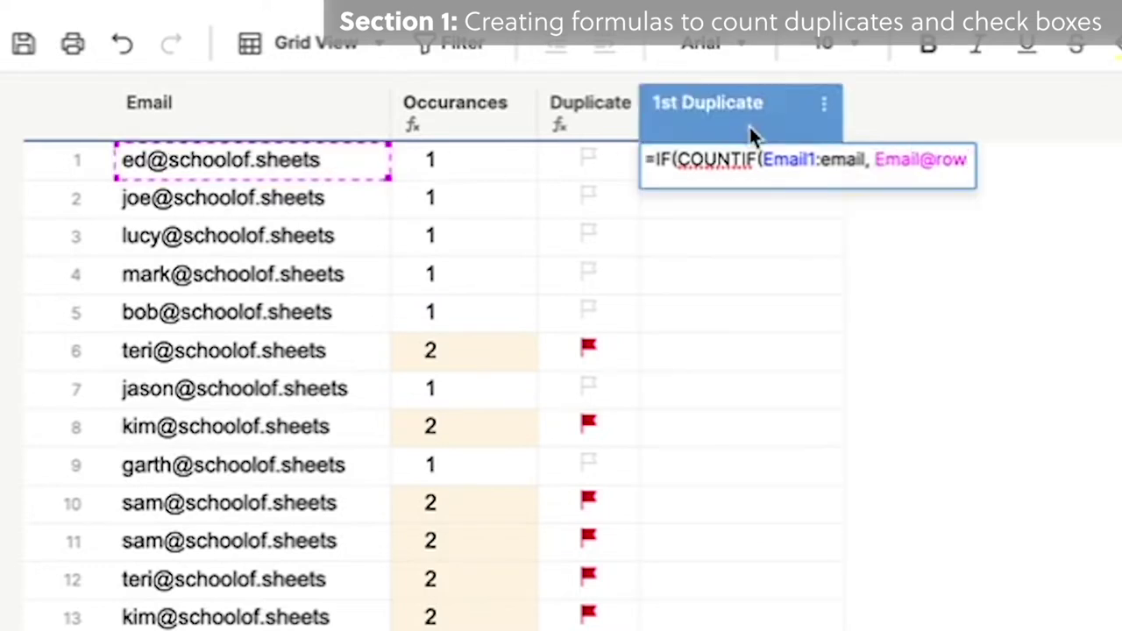
{"action": "type", "text": ")"}
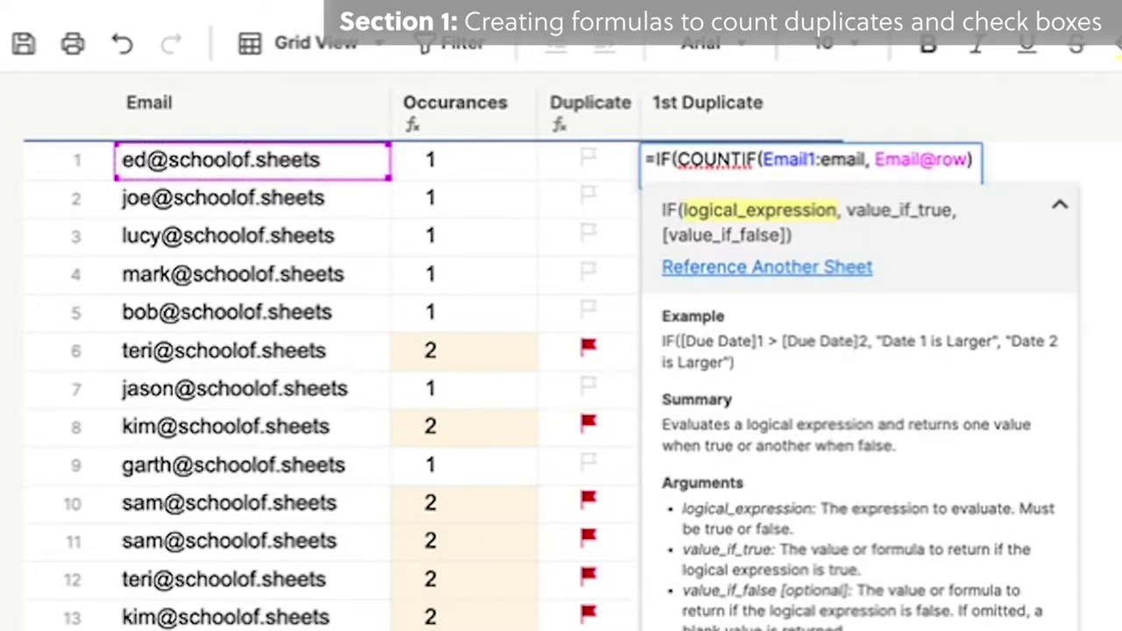
Complete the IF formula with the condition >1 and the true value 1.
{"action": "type", "text": ">0,"}
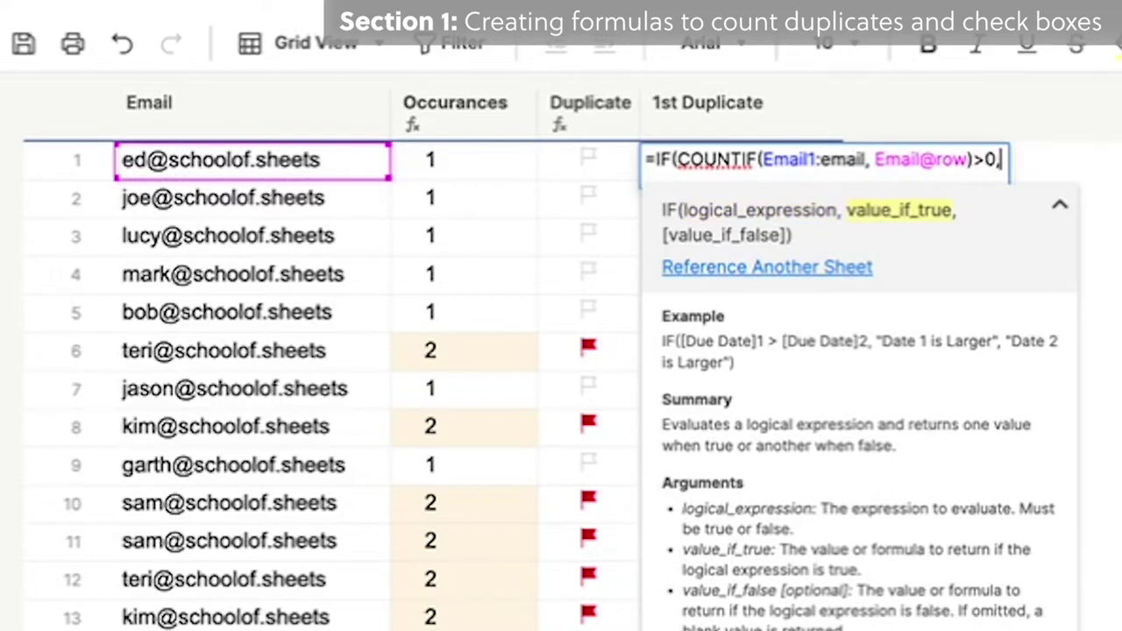
{"action": "type", "text": "1"}
{"action": "key", "text": "BackSpace"}
{"action": "key", "text": "BackSpace"}
{"action": "key", "text": "BackSpace"}
{"action": "type", "text": "1,"}
{"action": "key", "text": "Return"}
Change the COUNTIF range in the row 1 formula to Email1:Email@row.
{"action": "left_click", "coordinate": [777, 162]}
{"action": "double_click", "coordinate": [777, 162]}
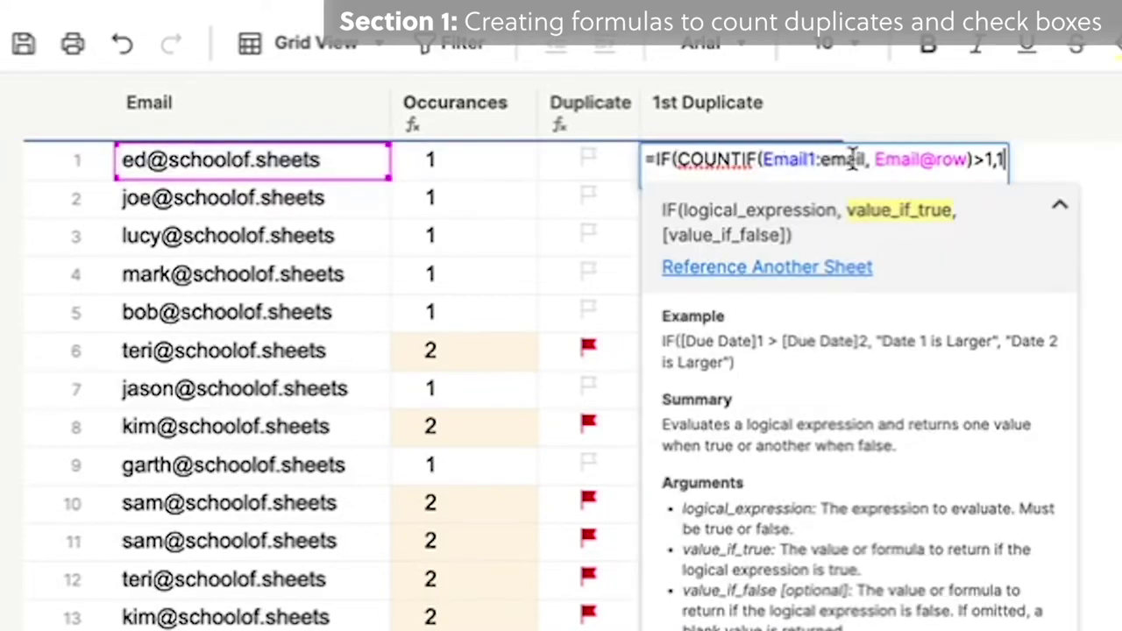
{"action": "key", "text": "Left"}
{"action": "key", "text": "Left"}
{"action": "key", "text": "Left"}
{"action": "key", "text": "Left"}
{"action": "key", "text": "BackSpace"}
{"action": "key", "text": "BackSpace"}
{"action": "key", "text": "BackSpace"}
{"action": "key", "text": "BackSpace"}
{"action": "key", "text": "BackSpace"}
{"action": "key", "text": "BackSpace"}
{"action": "key", "text": "BackSpace"}
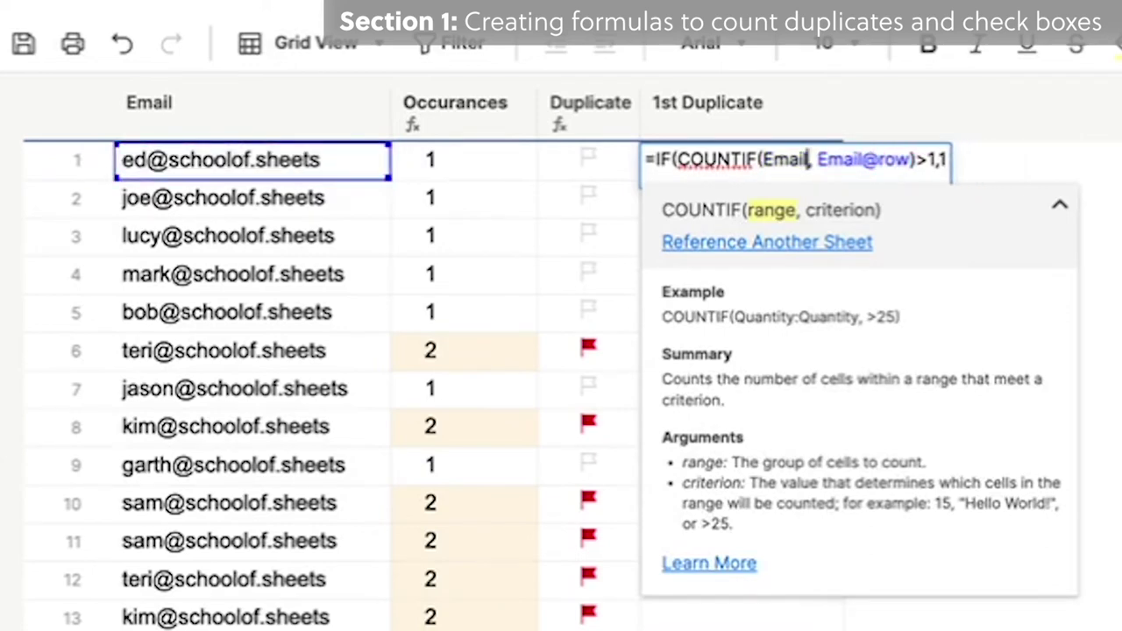
{"action": "type", "text": "1:Emai"}
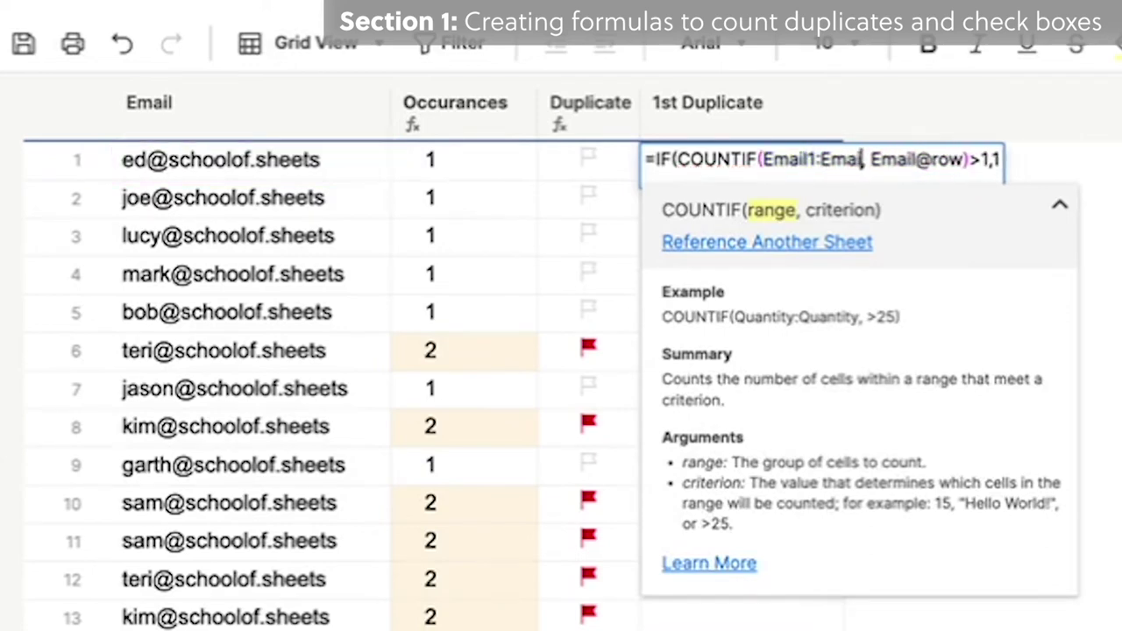
{"action": "type", "text": "l@row"}
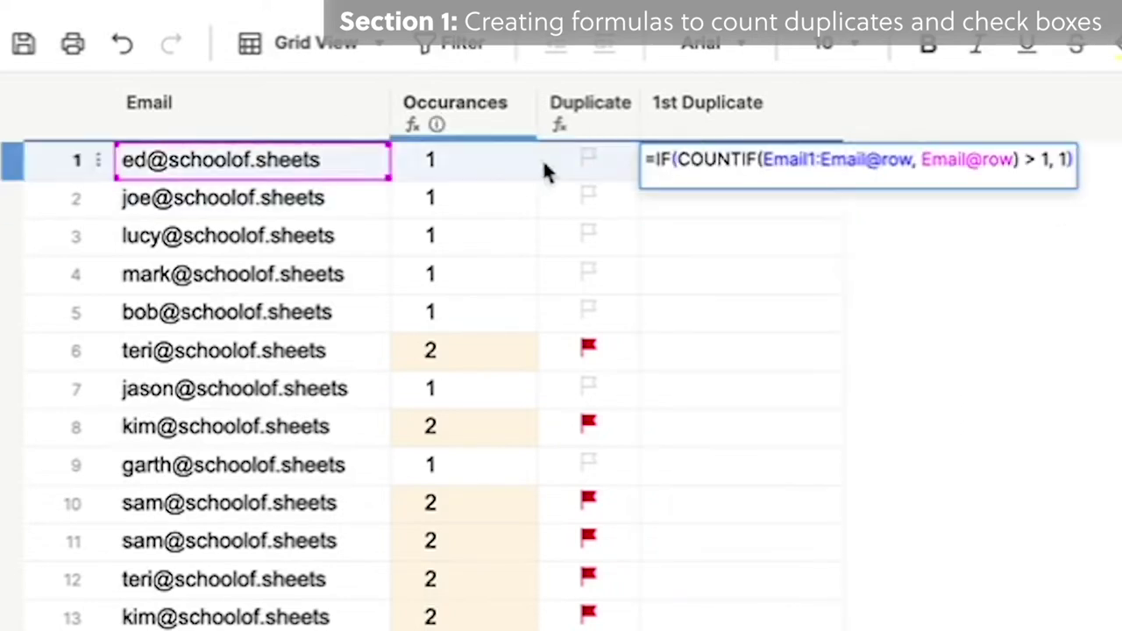
Make the range start absolute as Email$1 and fill the formula down the 1st Duplicate column through row 13.
{"action": "left_click", "coordinate": [813, 160]}
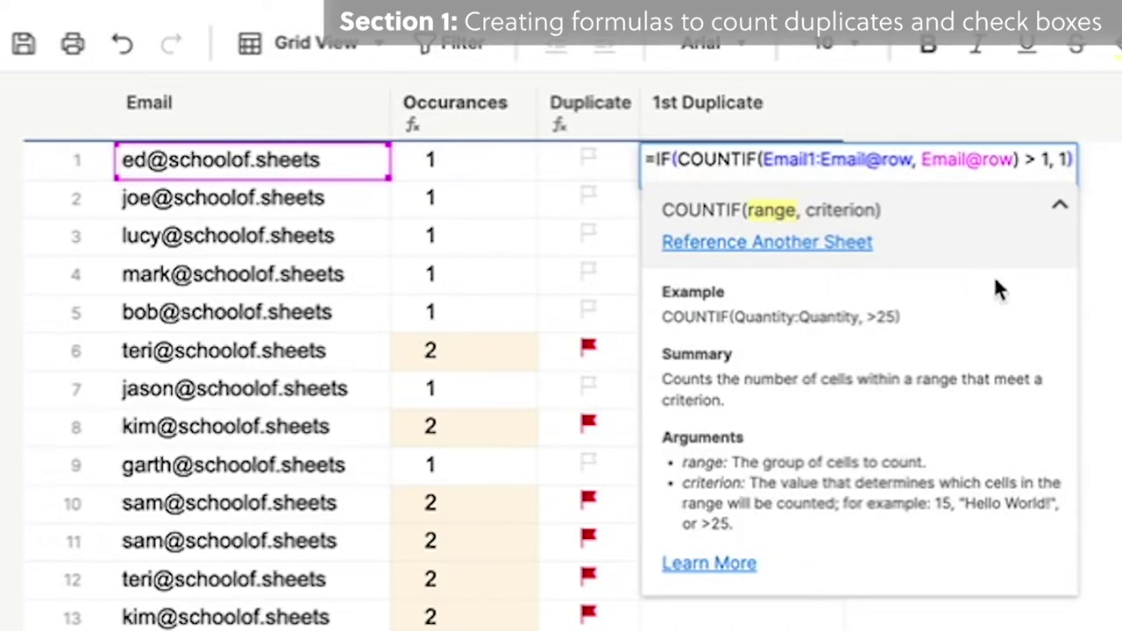
{"action": "key", "text": "Left"}
{"action": "type", "text": "$"}
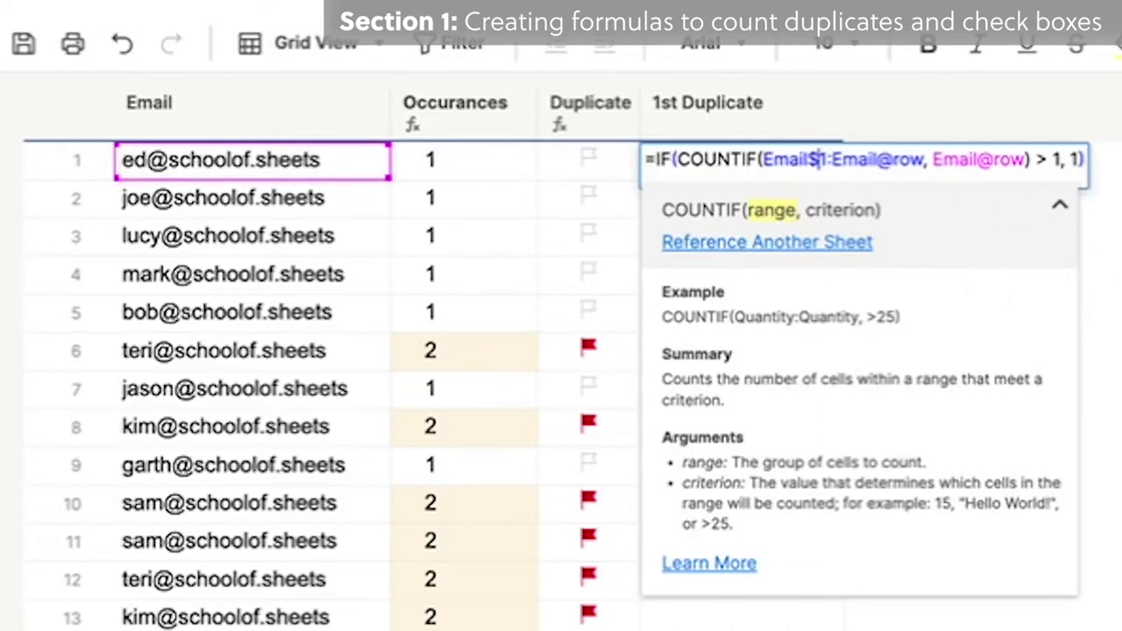
{"action": "key", "text": "Return"}
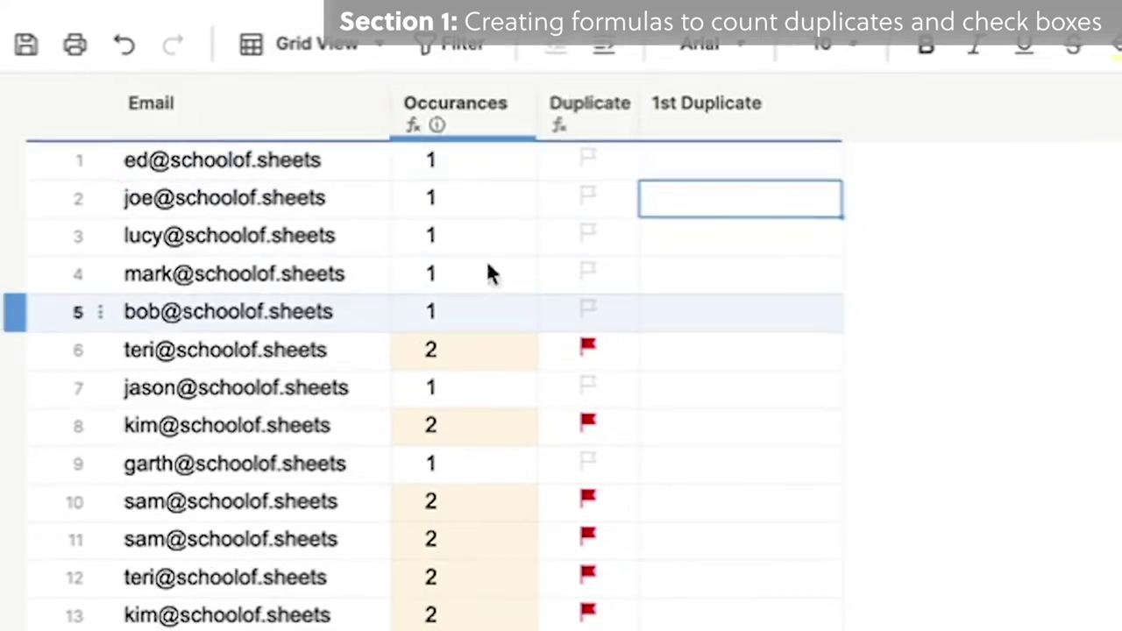
{"action": "left_click", "coordinate": [696, 165]}
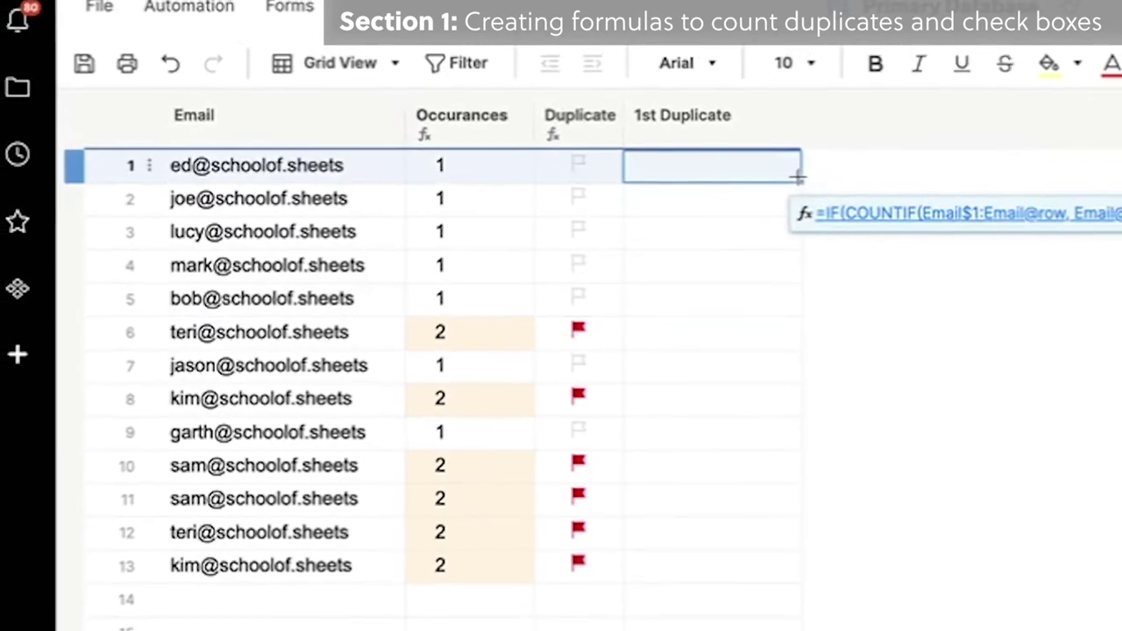
{"action": "left_click_drag", "start_coordinate": [796, 178], "coordinate": [761, 554]}
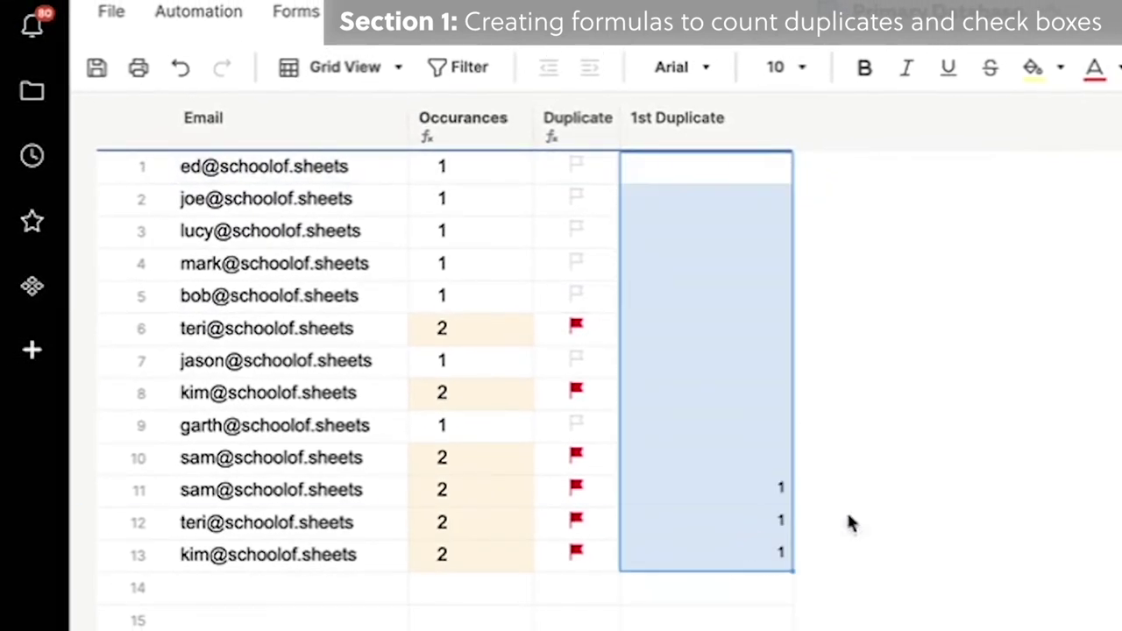
Examine the range covered by the 1st Duplicate formula in row 6 and compare it with the result in row 11.
{"action": "double_click", "coordinate": [704, 170]}
{"action": "left_click", "coordinate": [746, 321]}
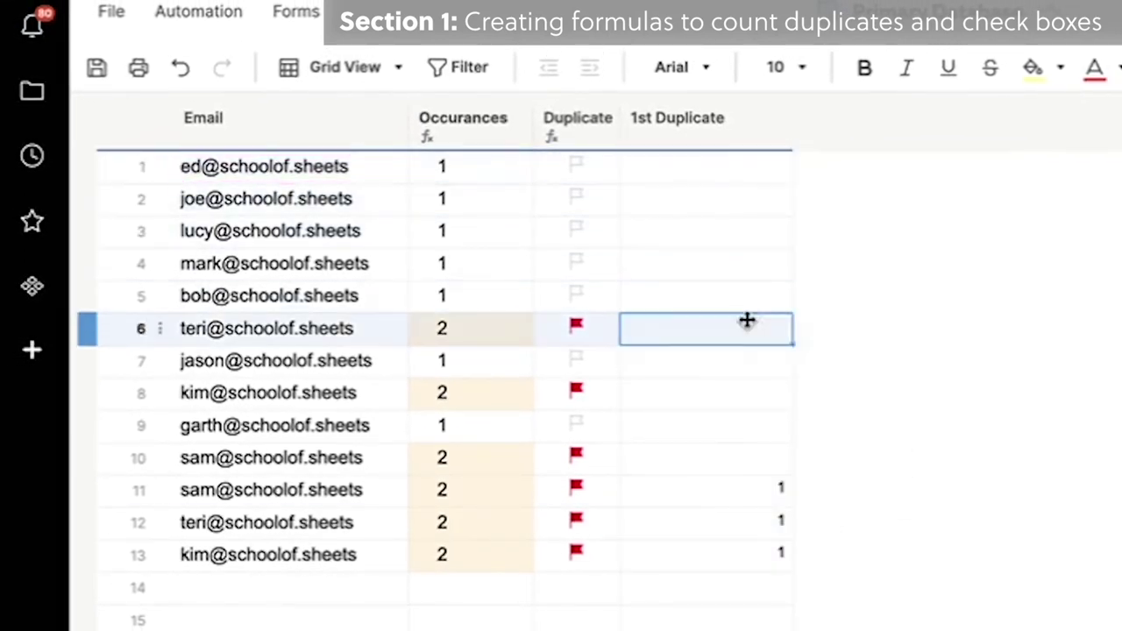
{"action": "left_click", "coordinate": [746, 321]}
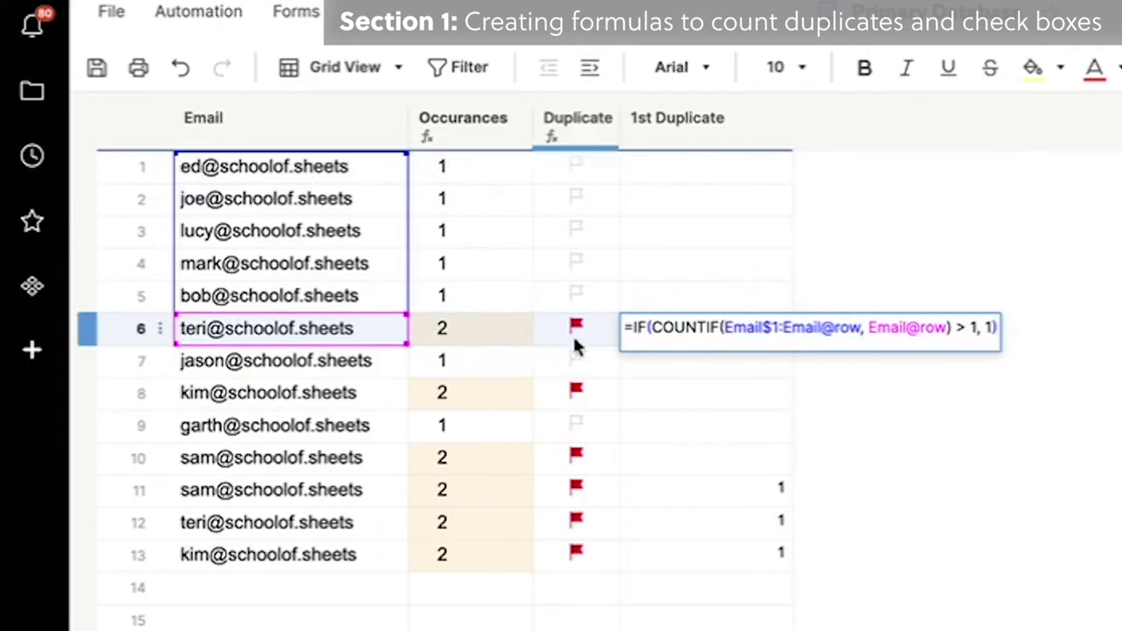
{"action": "left_click", "coordinate": [741, 490]}
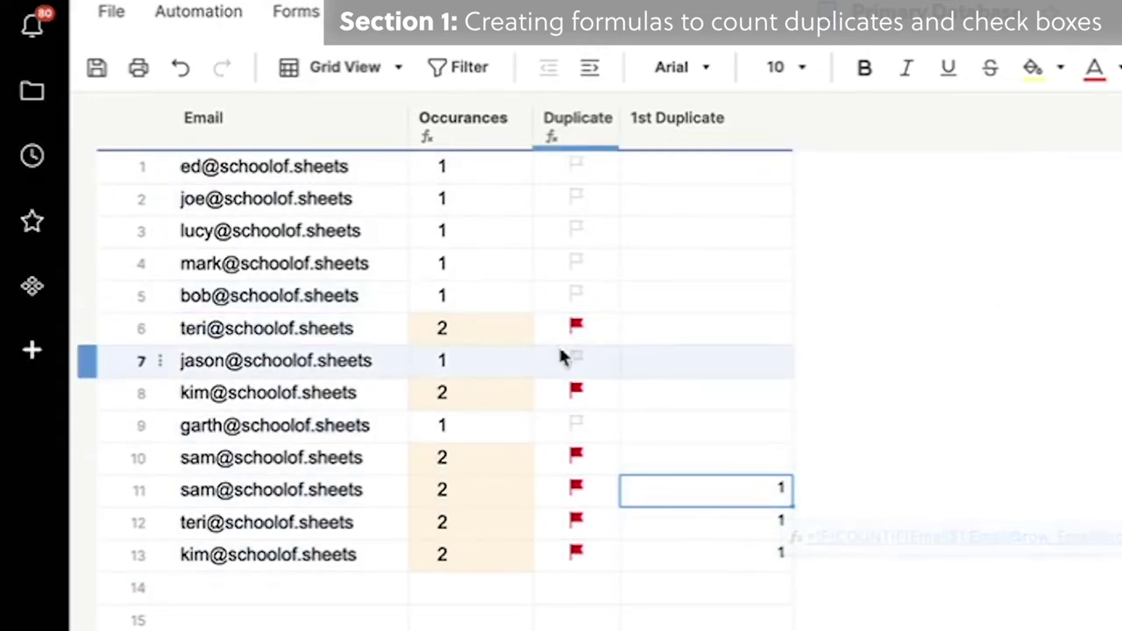
{"action": "left_click", "coordinate": [106, 332]}
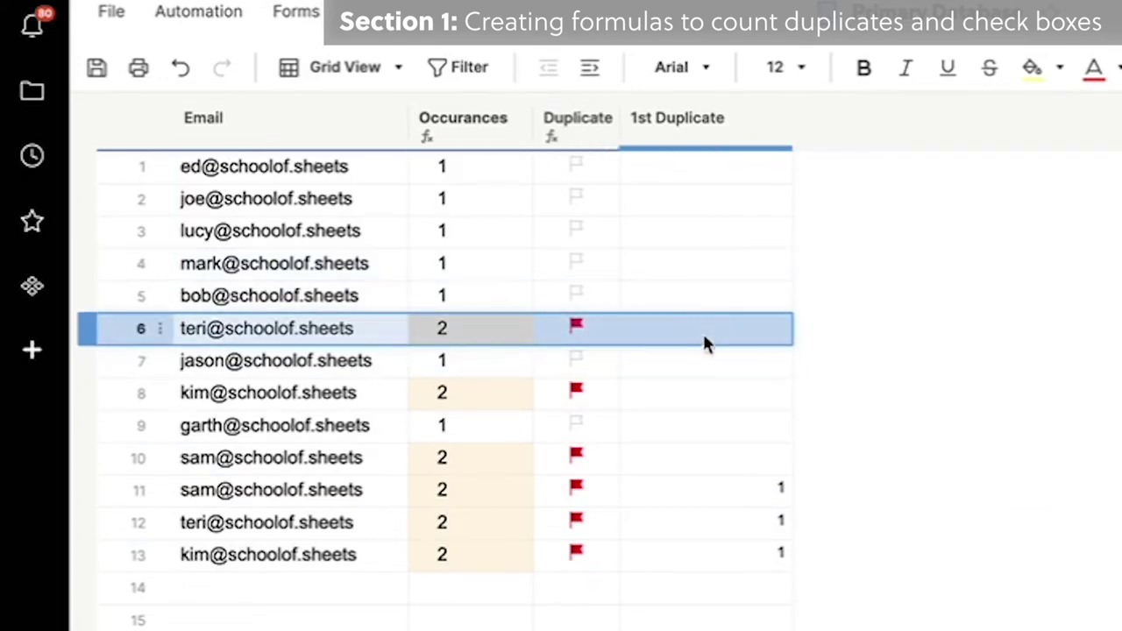
{"action": "double_click", "coordinate": [777, 331]}
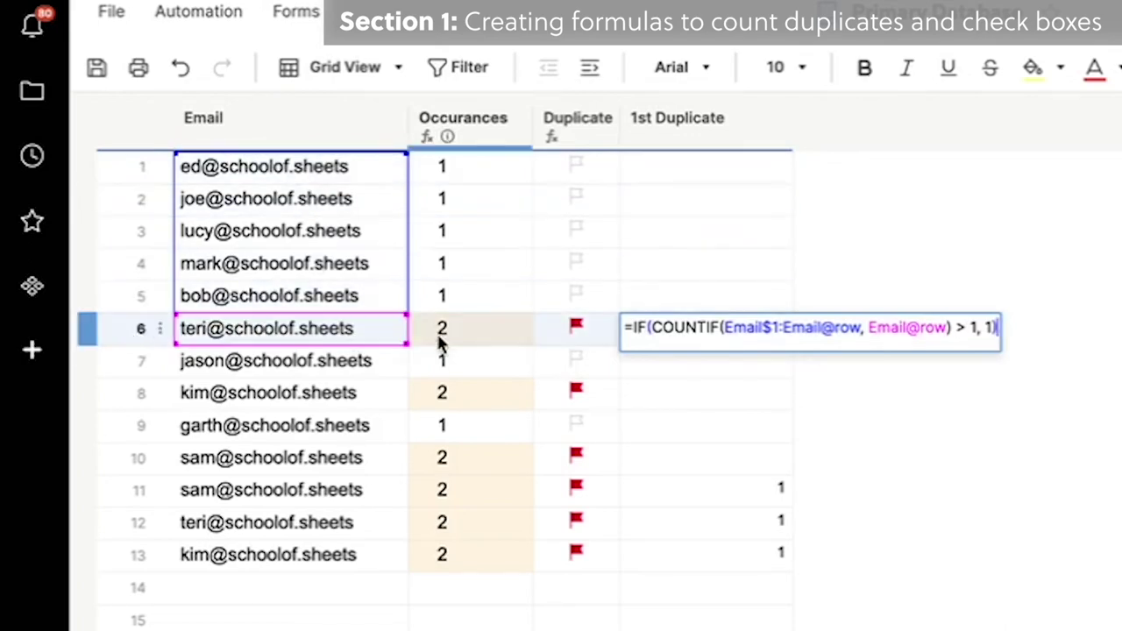
{"action": "left_click", "coordinate": [708, 405]}
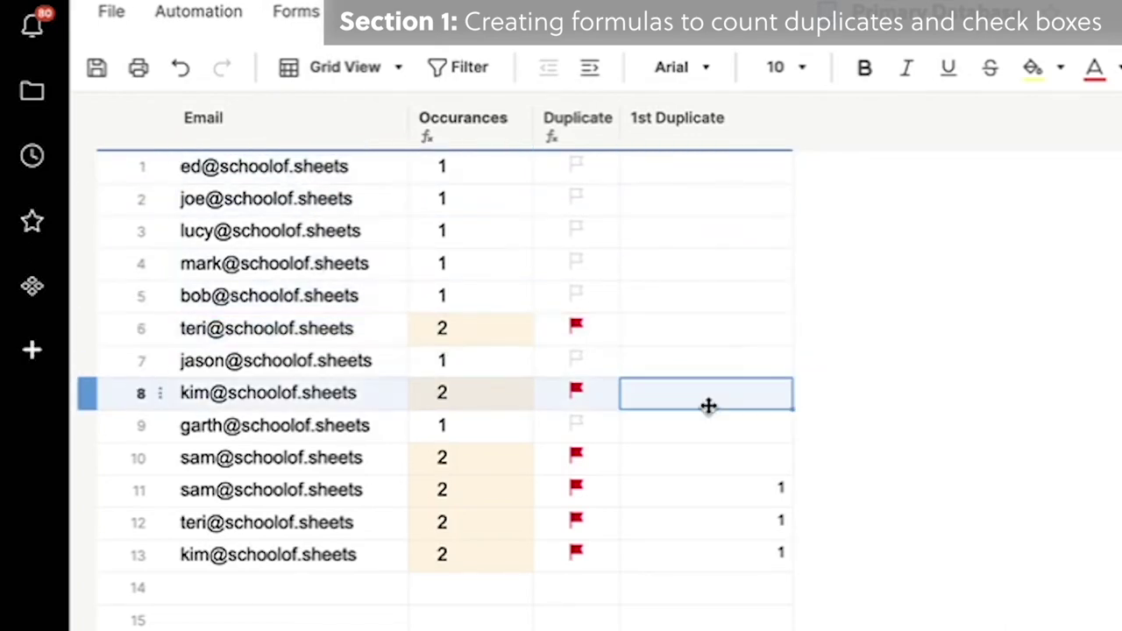
Enter the row 5 email address again in row 14 of the Email column.
{"action": "left_click", "coordinate": [342, 588]}
{"action": "left_click", "coordinate": [394, 587]}
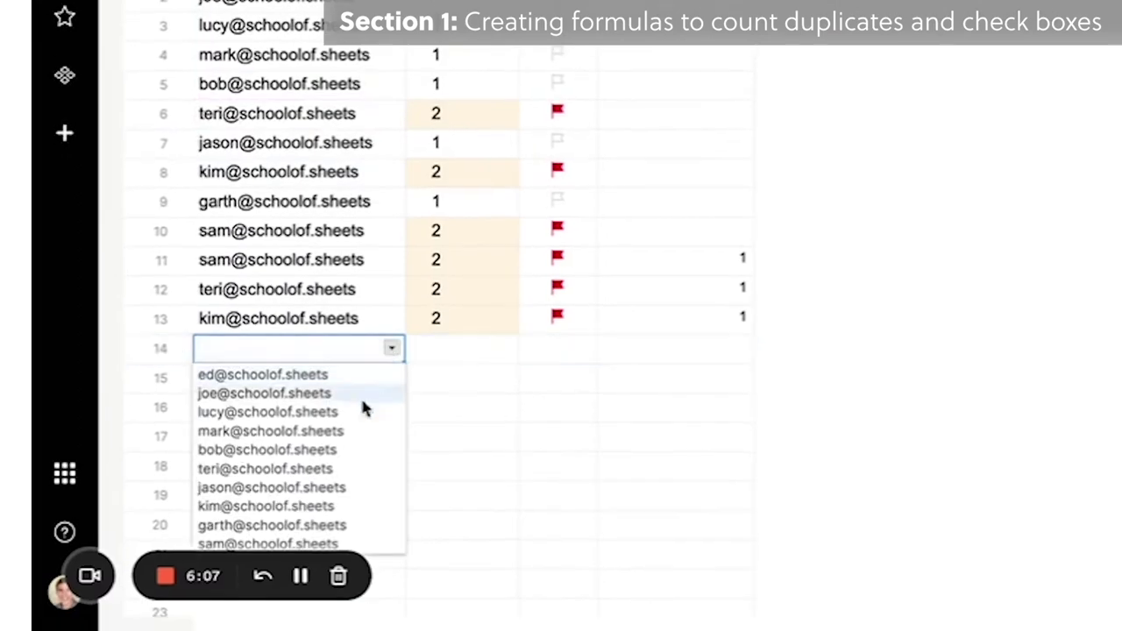
{"action": "left_click", "coordinate": [349, 449]}
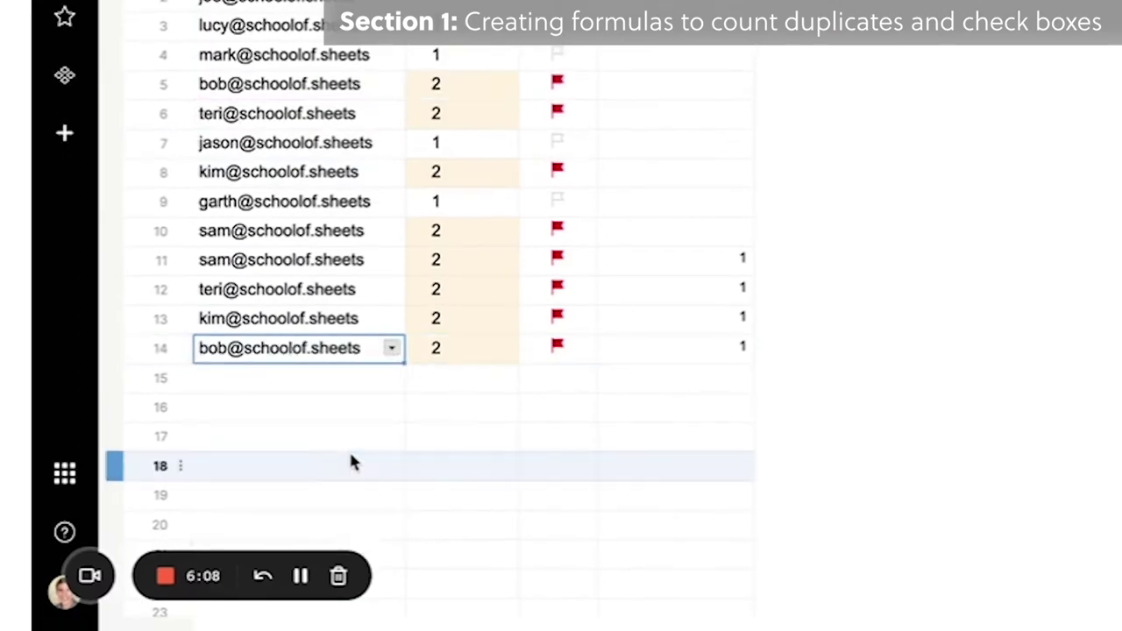
Enter the row 2 email address again in row 15 of the Email column.
{"action": "scroll", "coordinate": [418, 444], "scroll_direction": "down", "scroll_amount": 3}
{"action": "left_click", "coordinate": [375, 245]}
{"action": "left_click", "coordinate": [391, 239]}
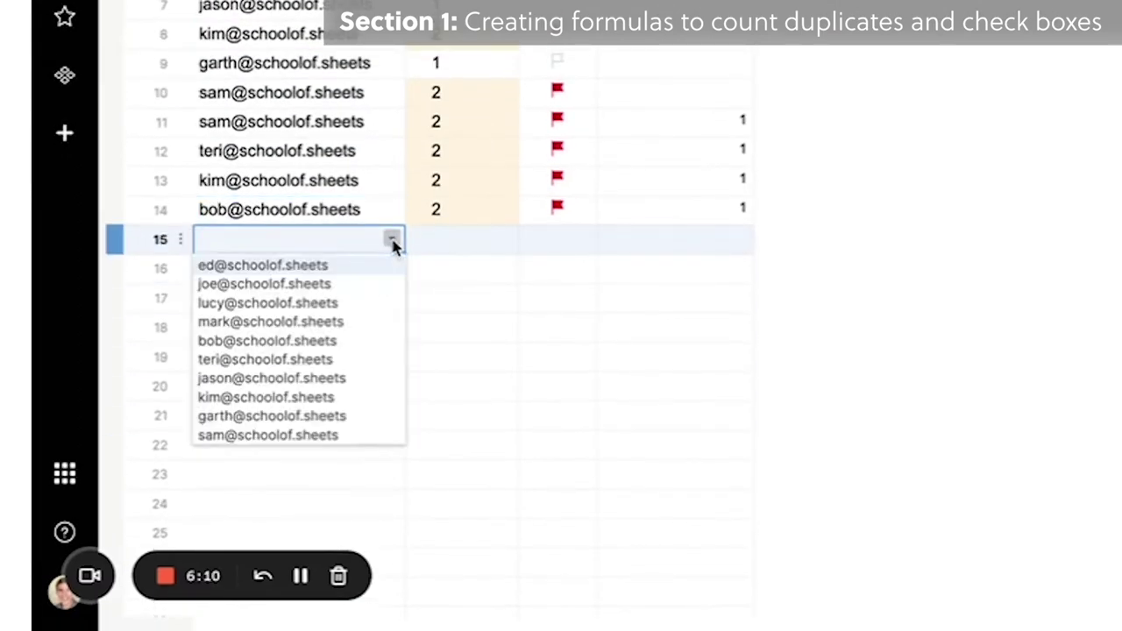
{"action": "left_click", "coordinate": [336, 290]}
{"action": "left_click", "coordinate": [581, 388]}
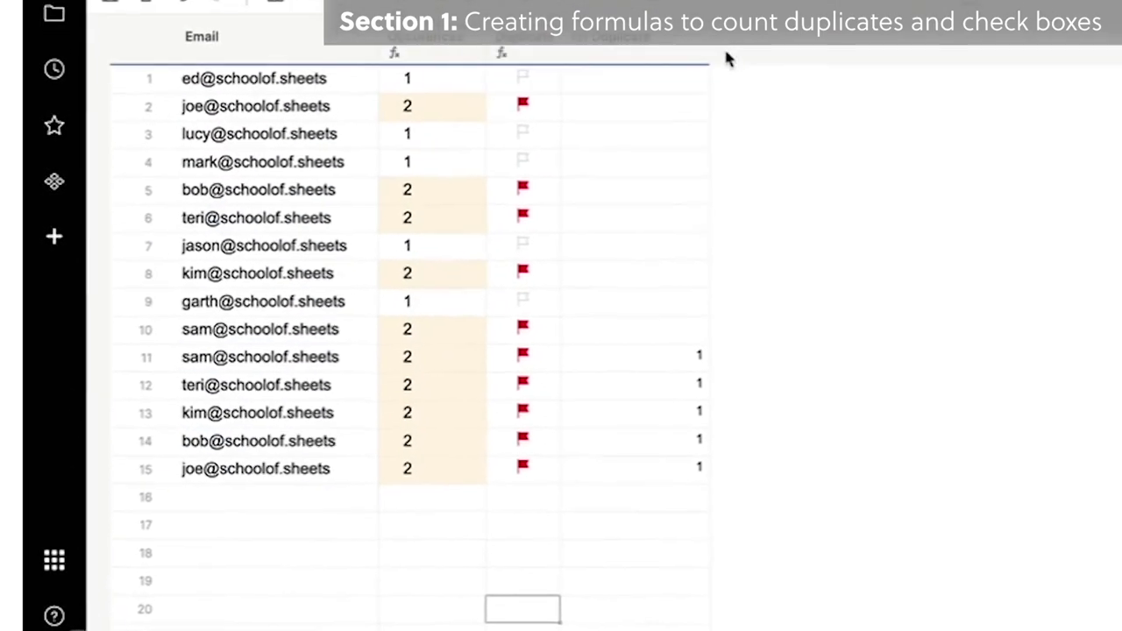
Narrow the 1st Duplicate column and check the cell options for its row 15 formula.
{"action": "left_click", "coordinate": [672, 129]}
{"action": "left_click_drag", "start_coordinate": [674, 129], "coordinate": [607, 145]}
{"action": "left_click", "coordinate": [563, 551]}
{"action": "right_click", "coordinate": [563, 550]}
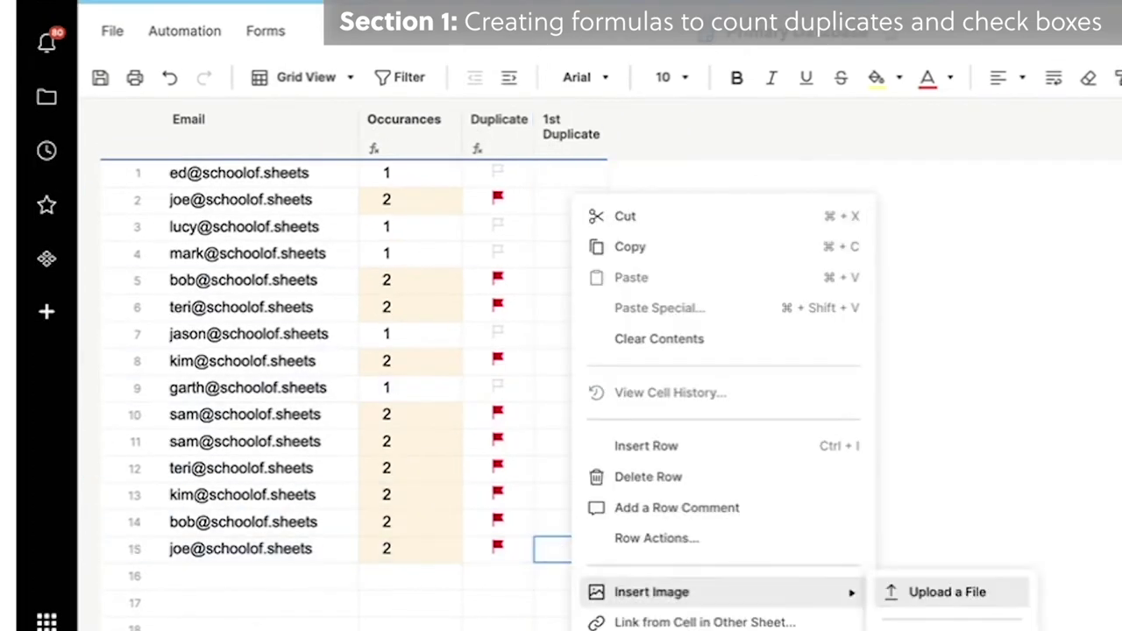
{"action": "left_click", "coordinate": [632, 625]}
{"action": "left_click", "coordinate": [935, 439]}
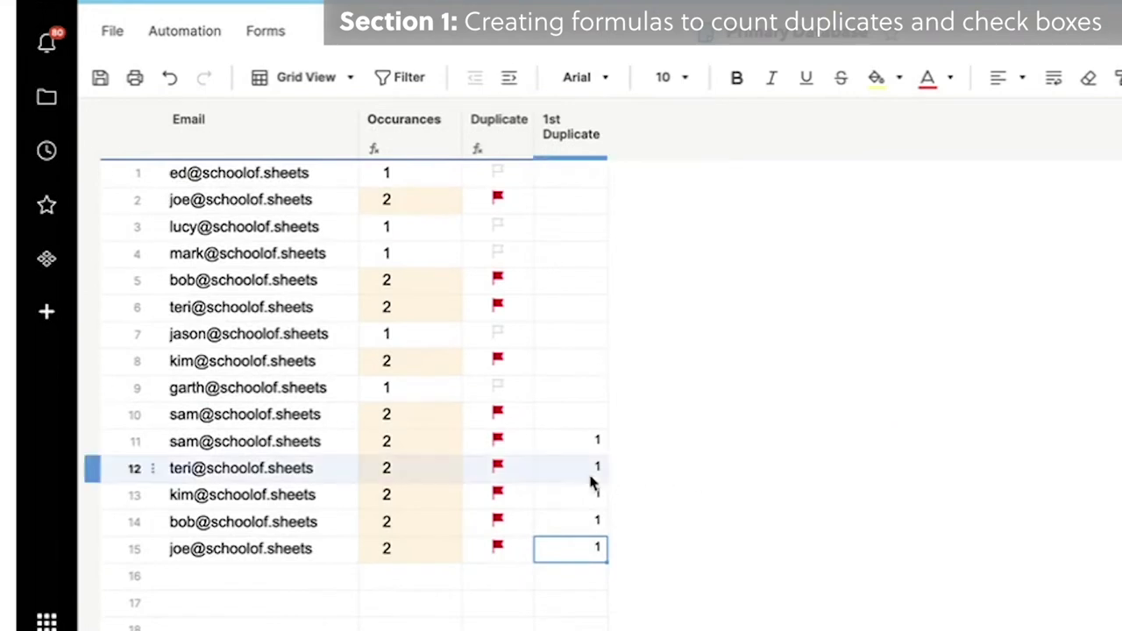
Examine the absolute Email$1 range start in the row 11 formula of the 1st Duplicate column.
{"action": "left_click", "coordinate": [561, 443]}
{"action": "double_click", "coordinate": [561, 443]}
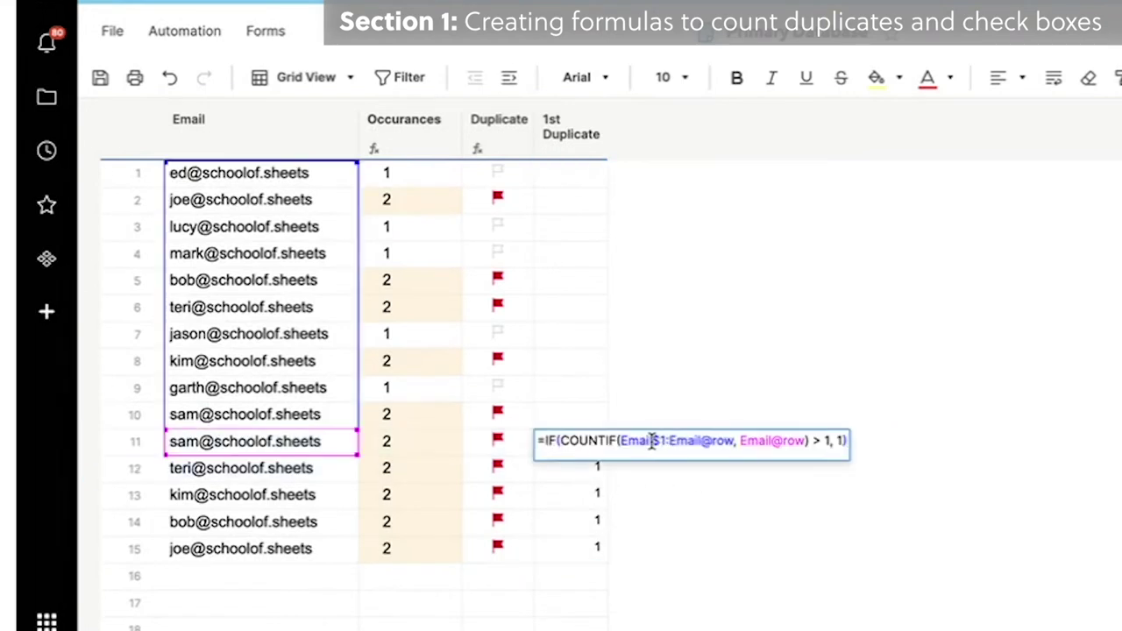
{"action": "left_click_drag", "start_coordinate": [652, 440], "coordinate": [664, 441]}
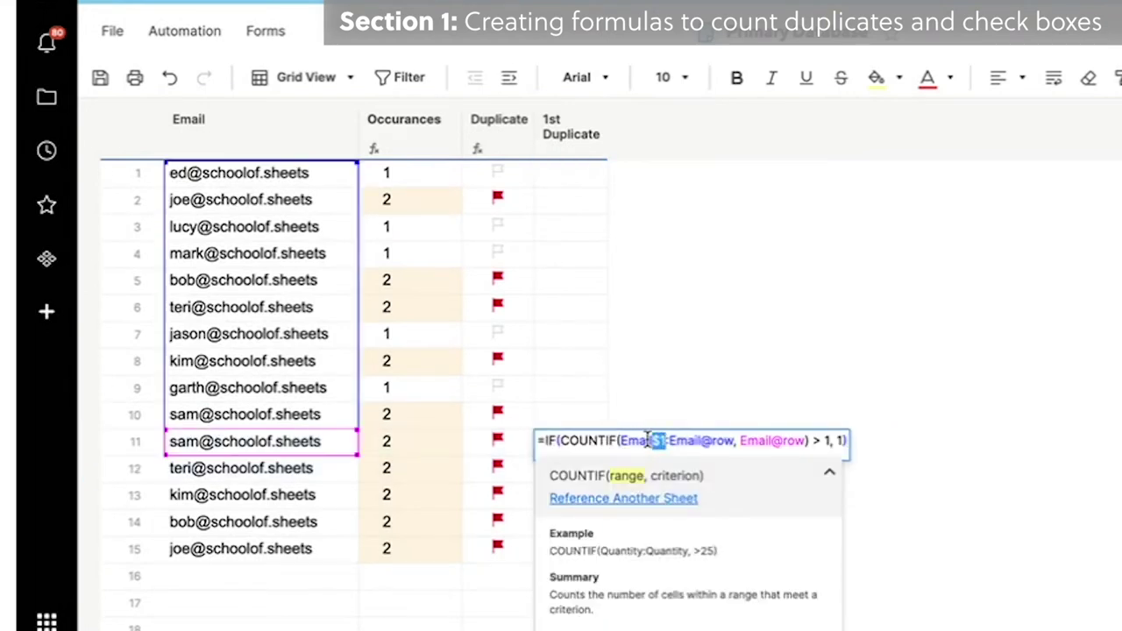
{"action": "left_click", "coordinate": [599, 358]}
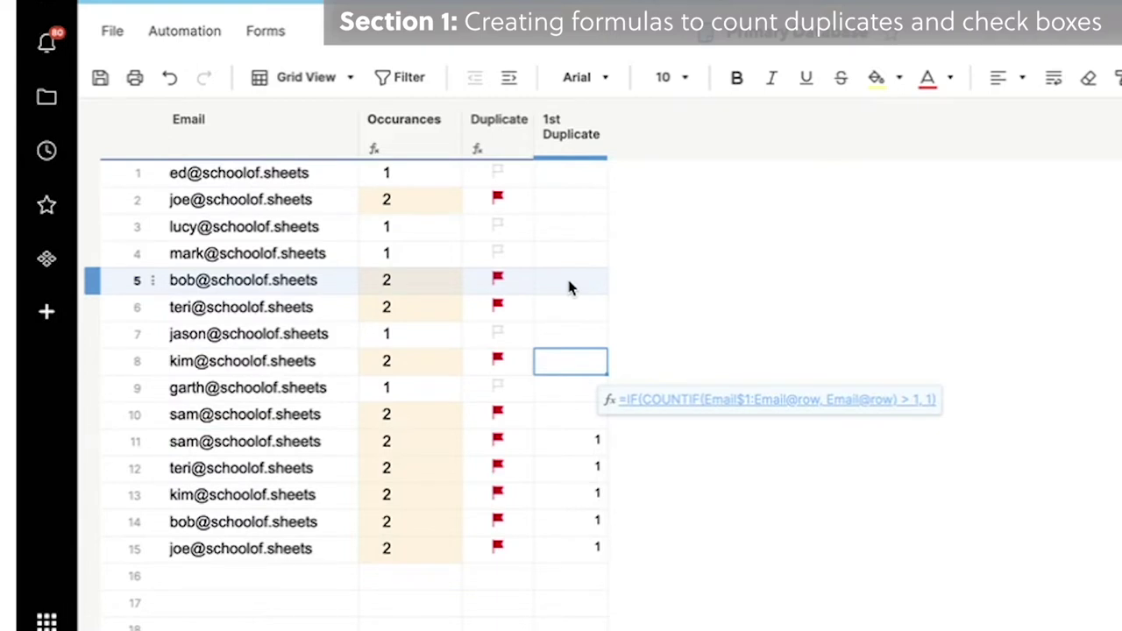
Clear all formulas from the 1st Duplicate column and save the sheet.
{"action": "left_click", "coordinate": [571, 154]}
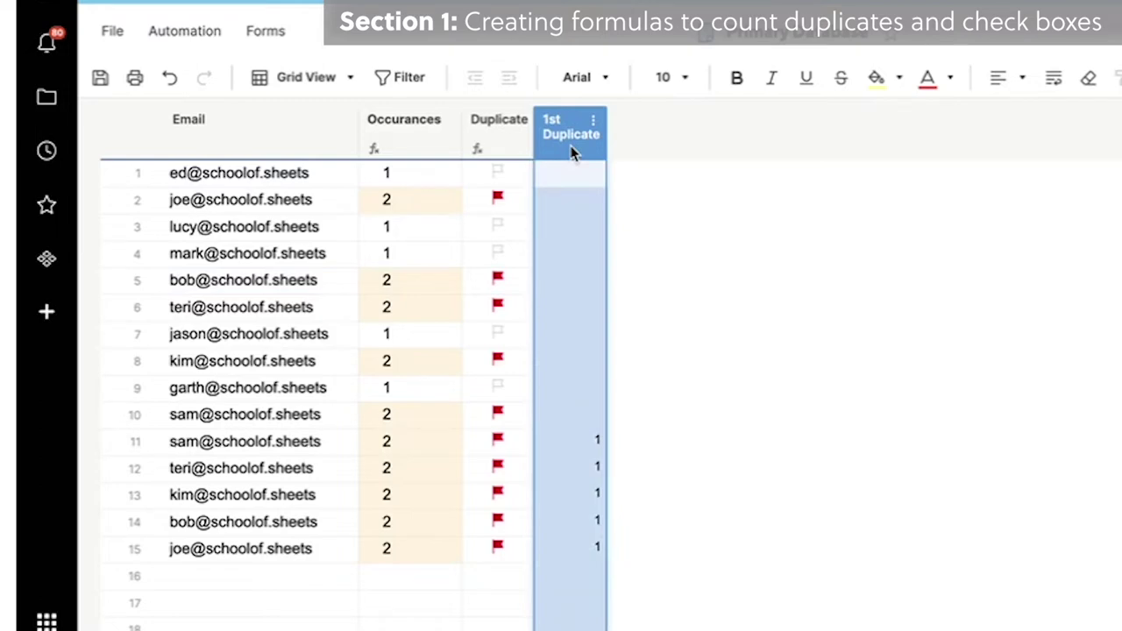
{"action": "key", "text": "Delete"}
{"action": "left_click", "coordinate": [100, 77]}
Insert an Auto-Number system column named Row ID before the Email column and save the sheet.
{"action": "left_click", "coordinate": [268, 143]}
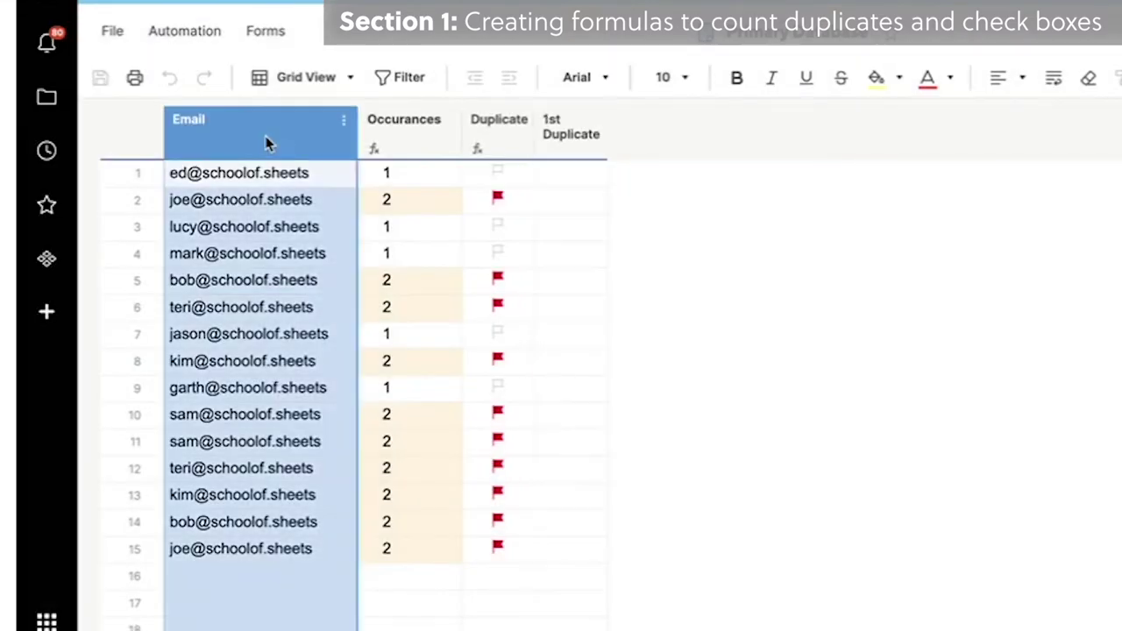
{"action": "right_click", "coordinate": [268, 143]}
{"action": "left_click", "coordinate": [334, 180]}
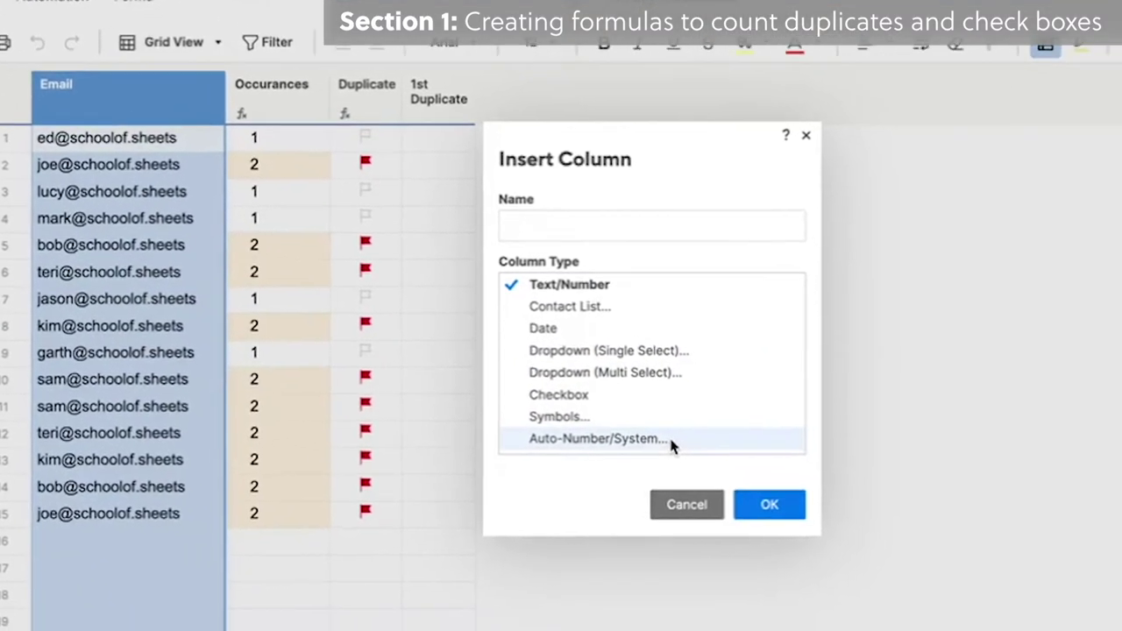
{"action": "left_click", "coordinate": [671, 444]}
{"action": "left_click", "coordinate": [951, 283]}
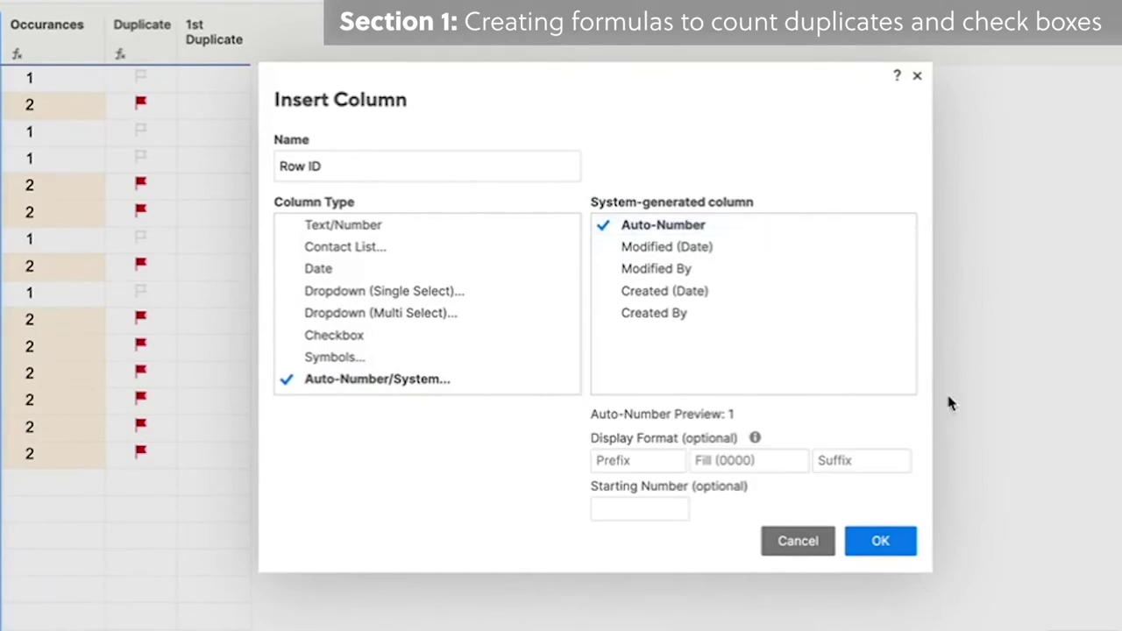
{"action": "left_click", "coordinate": [880, 541]}
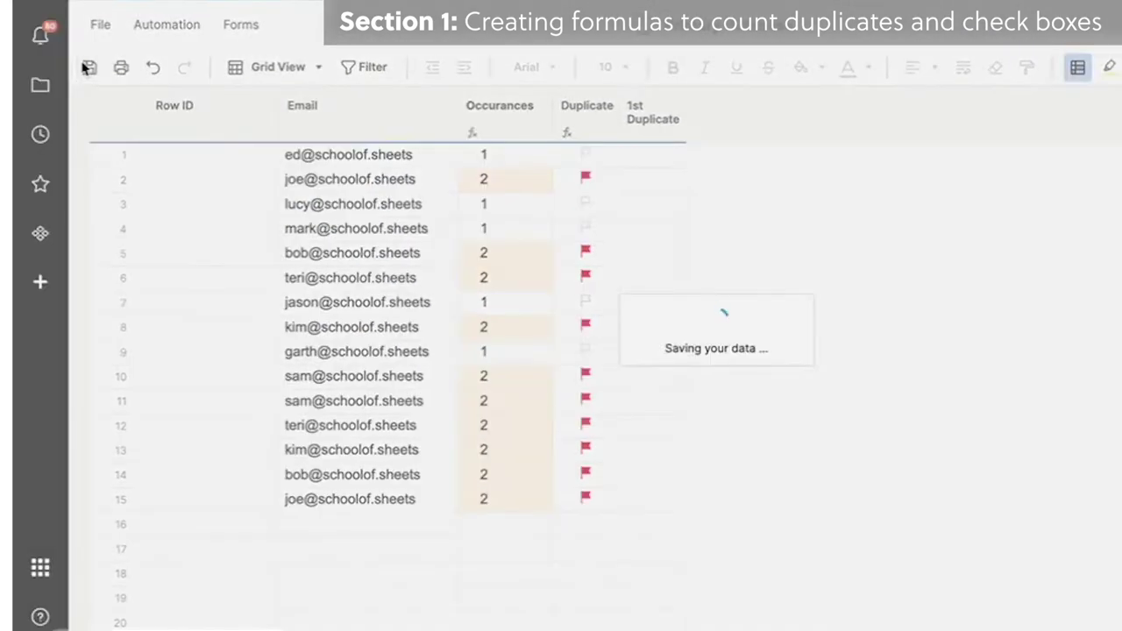
Narrow the Row ID column and check the generated numbers against the sheet rows.
{"action": "left_click", "coordinate": [275, 127]}
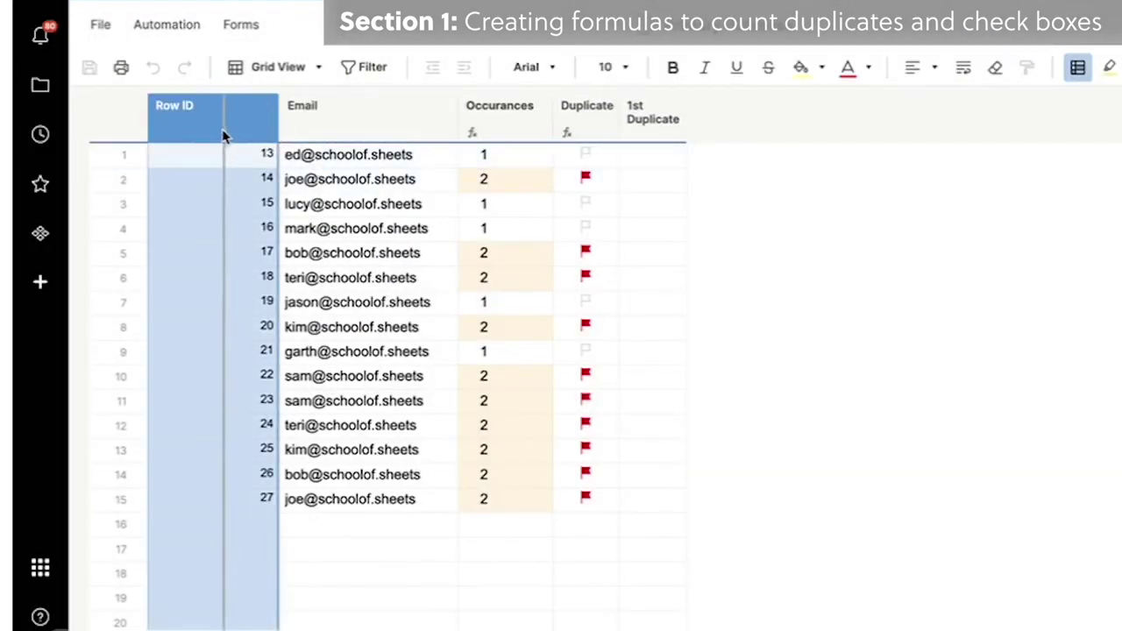
{"action": "left_click_drag", "start_coordinate": [224, 133], "coordinate": [224, 135]}
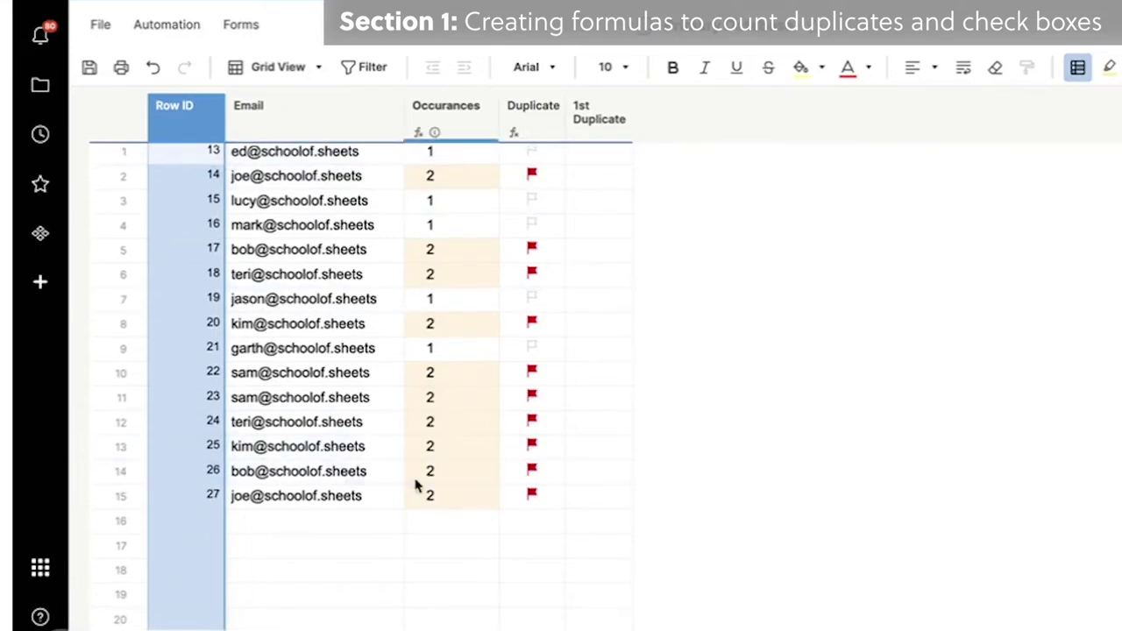
{"action": "scroll", "coordinate": [389, 257], "scroll_direction": "down", "scroll_amount": 2}
{"action": "scroll", "coordinate": [388, 426], "scroll_direction": "up", "scroll_amount": 2}
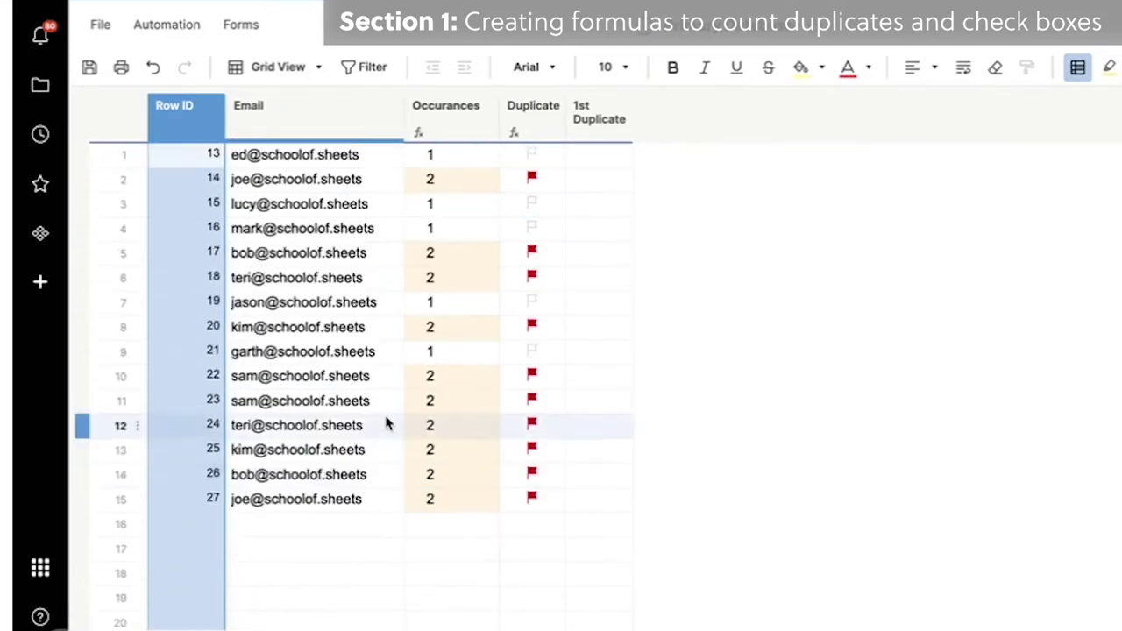
{"action": "left_click", "coordinate": [342, 353]}
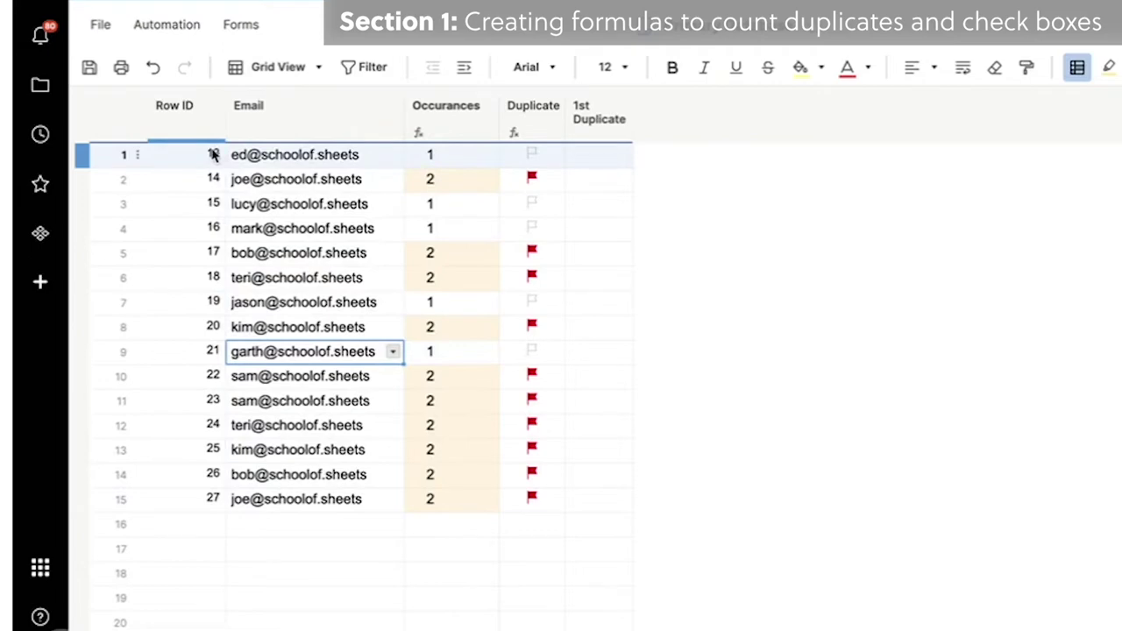
{"action": "double_click", "coordinate": [187, 118]}
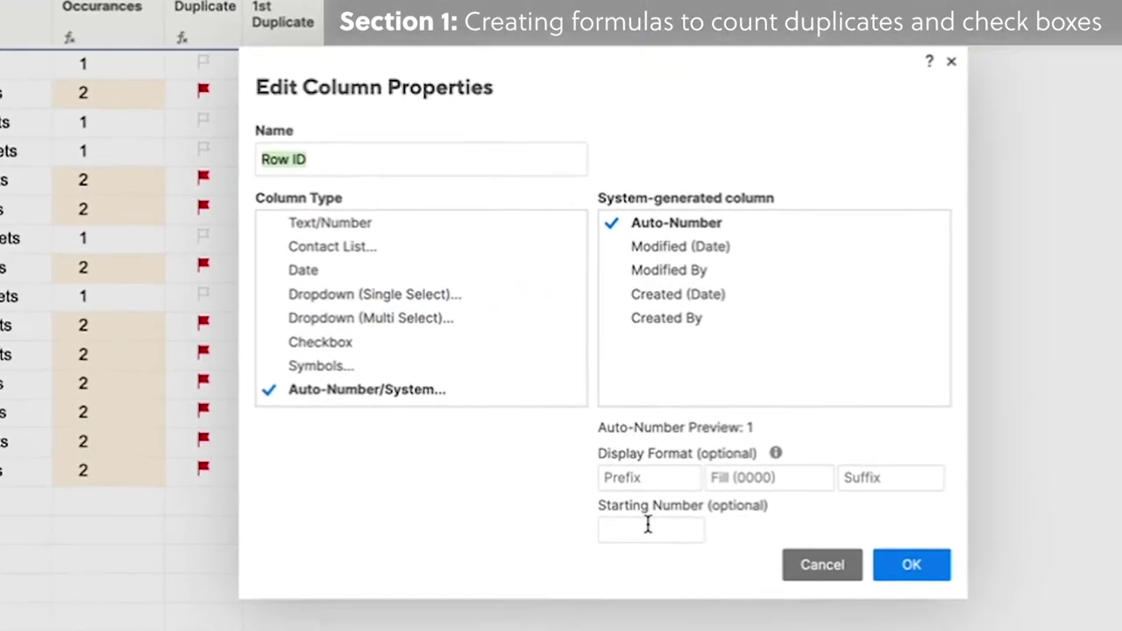
{"action": "left_click", "coordinate": [648, 525]}
{"action": "left_click", "coordinate": [822, 564]}
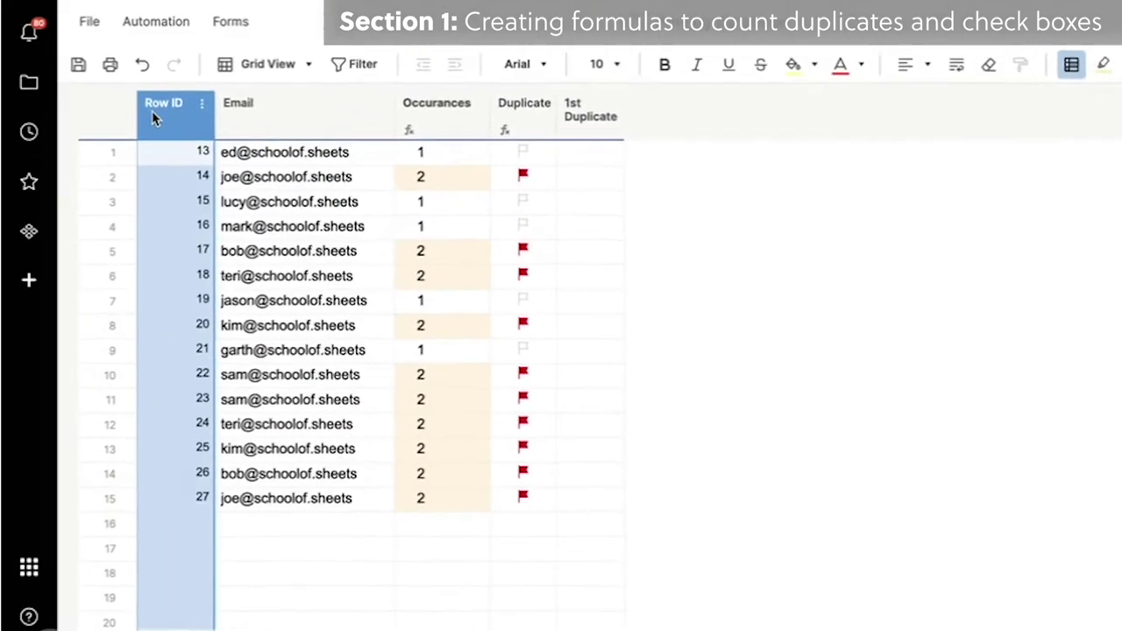
Delete the Row ID column and save the sheet.
{"action": "right_click", "coordinate": [151, 111]}
{"action": "left_click", "coordinate": [272, 211]}
{"action": "left_click", "coordinate": [78, 64]}
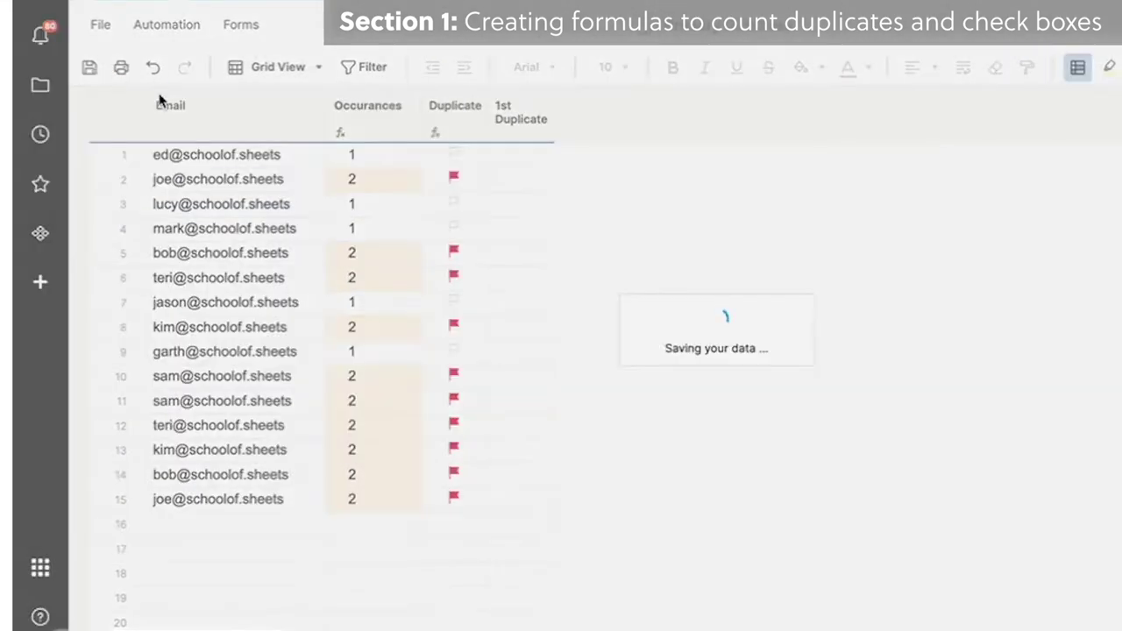
Insert an Auto-Number column named Row ID before the Email column with starting number 1, and save the sheet.
{"action": "left_click", "coordinate": [207, 115]}
{"action": "right_click", "coordinate": [207, 118]}
{"action": "left_click", "coordinate": [276, 148]}
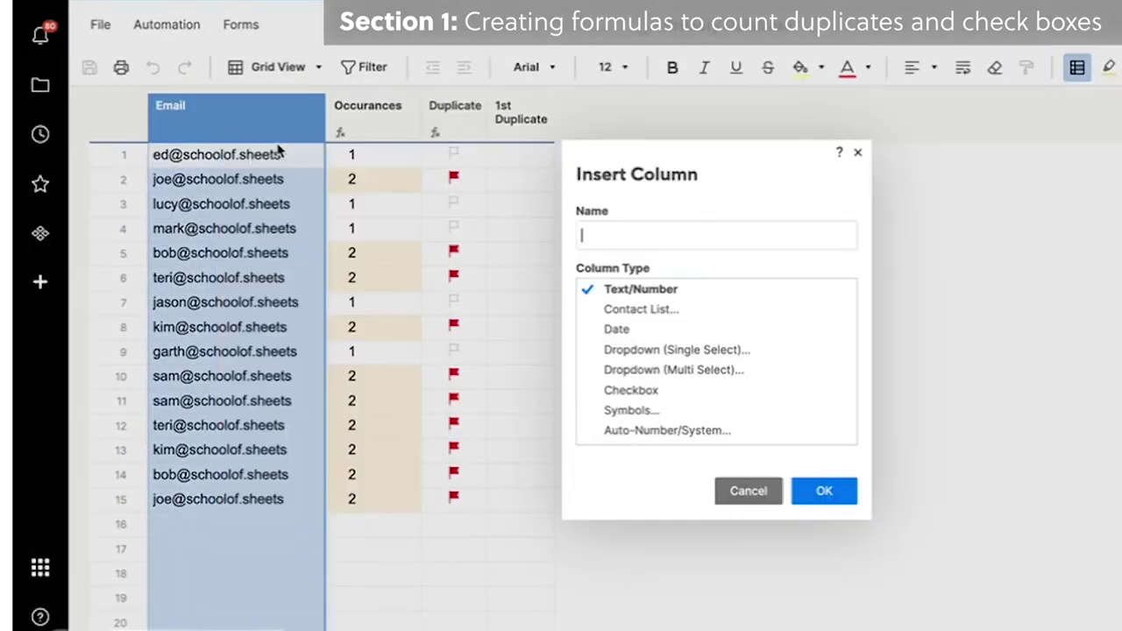
{"action": "left_click", "coordinate": [714, 431]}
{"action": "type", "text": "Row ID"}
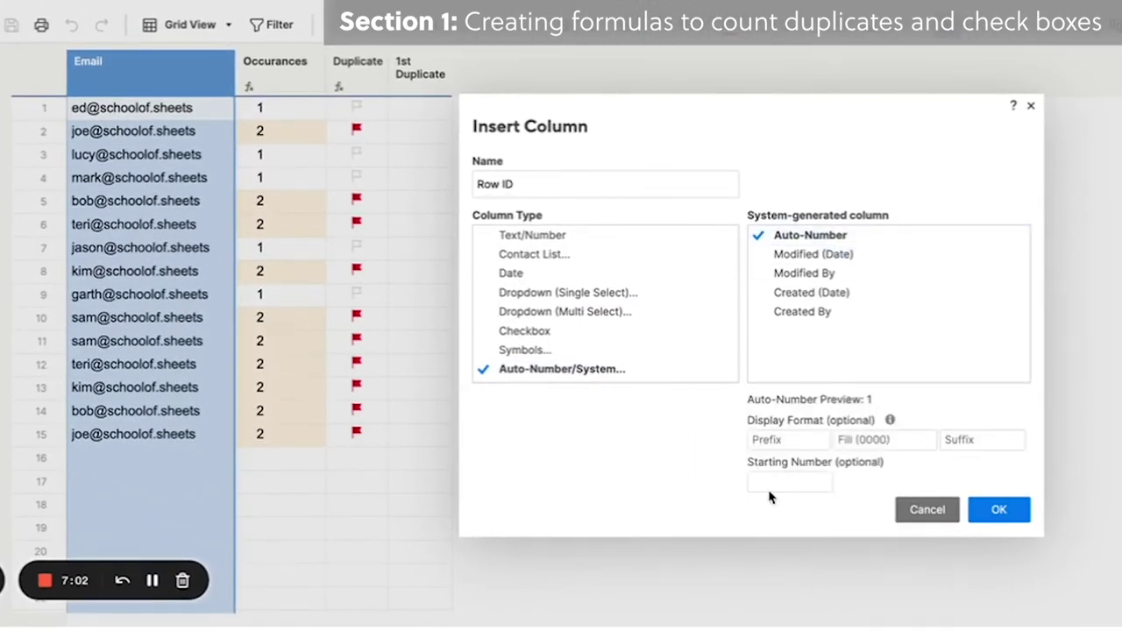
{"action": "type", "text": "1"}
{"action": "left_click", "coordinate": [998, 509]}
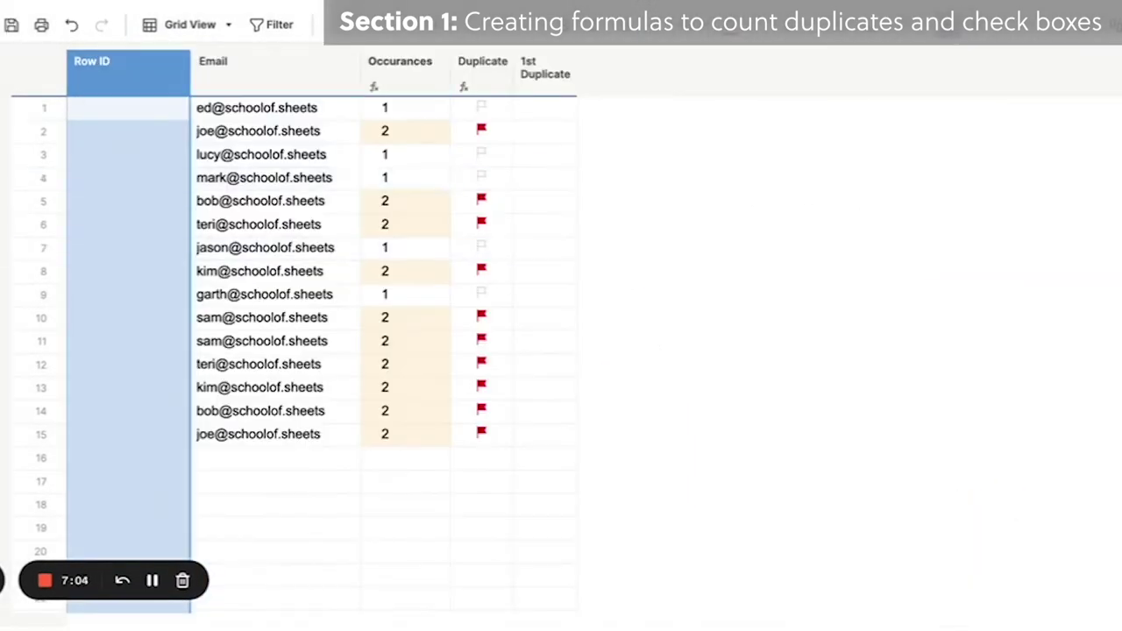
{"action": "left_click", "coordinate": [7, 29]}
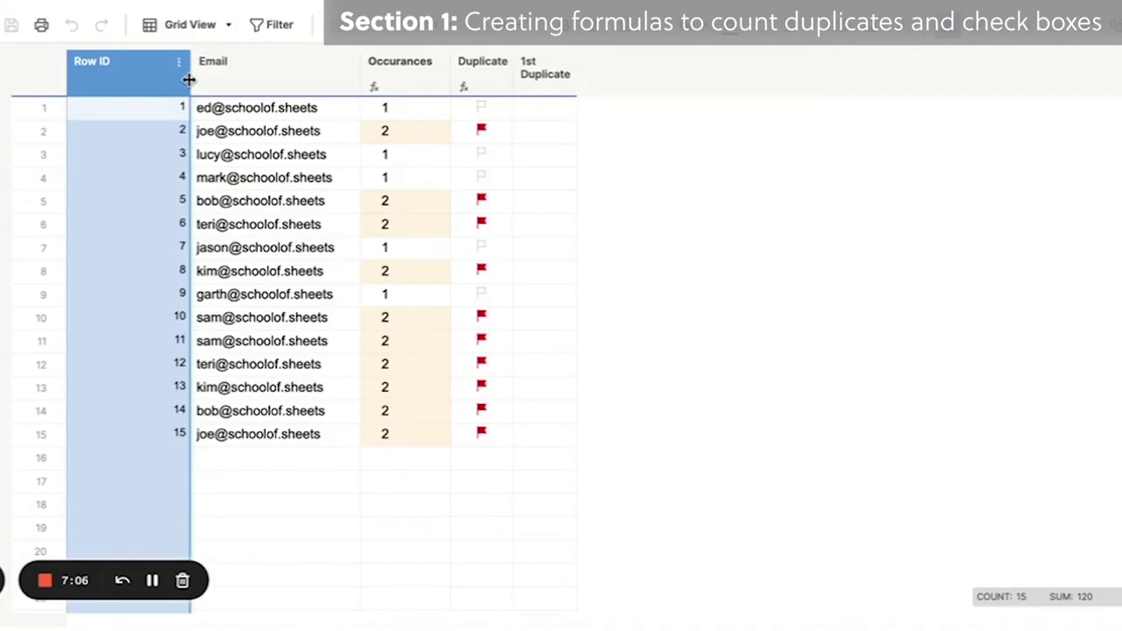
Set the font size to 12 for all columns from Row ID through 1st Duplicate.
{"action": "left_click", "coordinate": [549, 83], "text": "shift"}
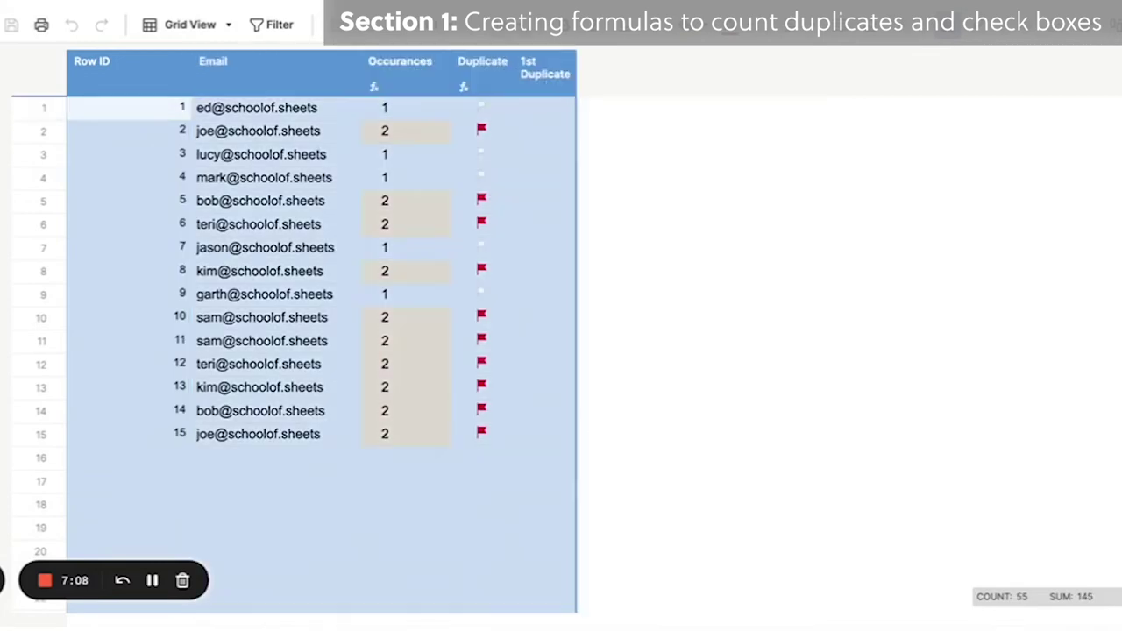
{"action": "left_click", "coordinate": [513, 25]}
{"action": "left_click", "coordinate": [516, 146]}
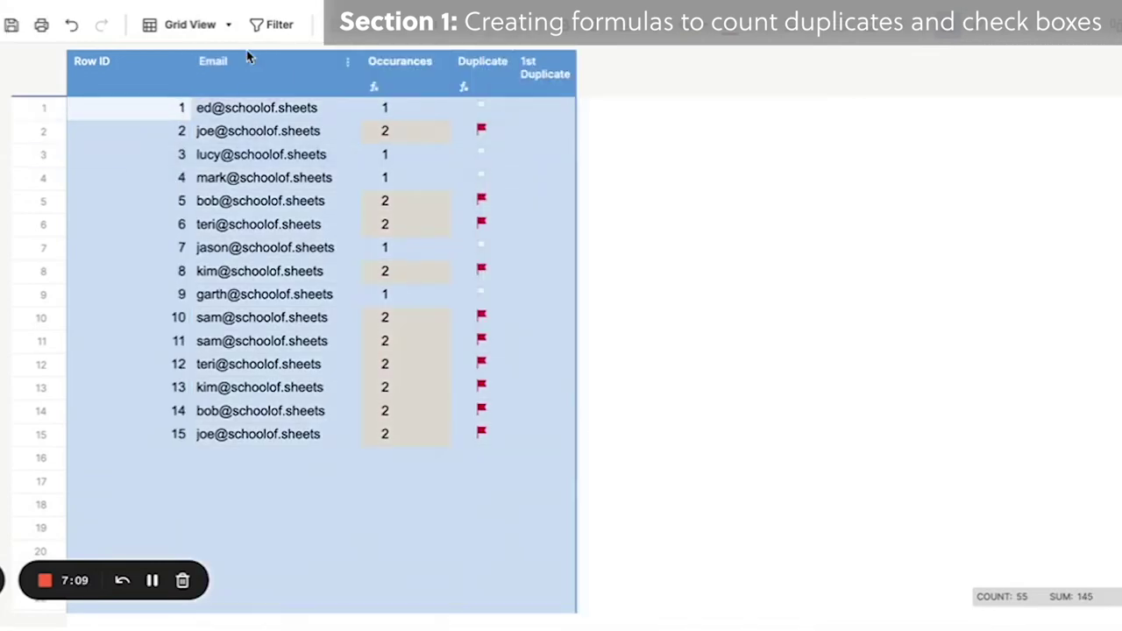
Narrow the Row ID column, widen the 1st Duplicate column to fit its heading on one line, and save the sheet.
{"action": "left_click", "coordinate": [99, 85]}
{"action": "left_click_drag", "start_coordinate": [189, 85], "coordinate": [145, 85]}
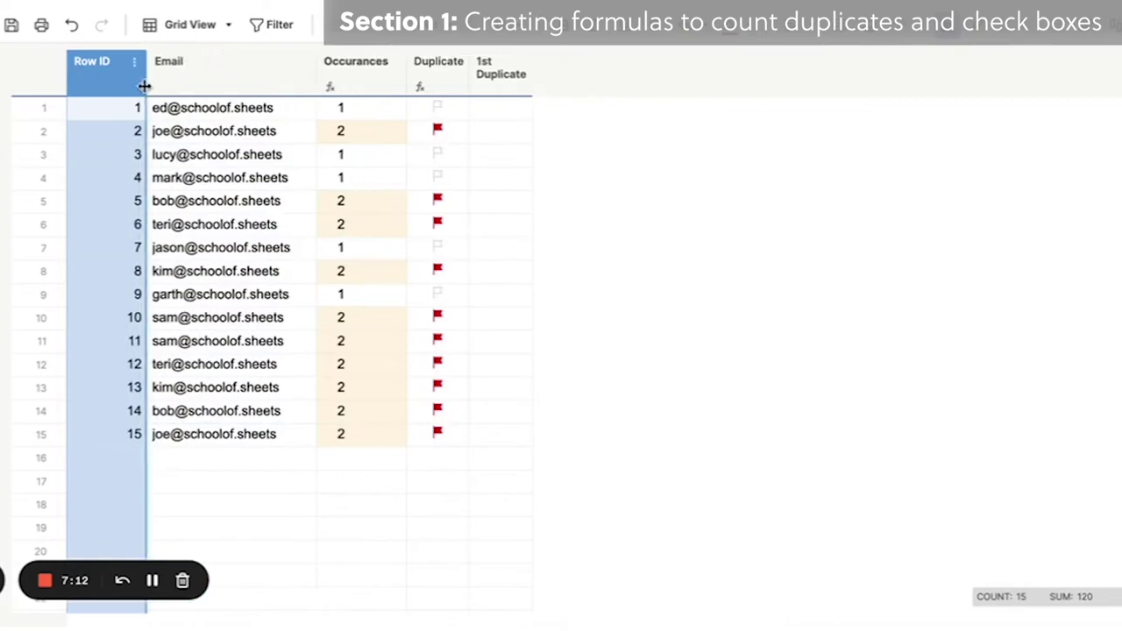
{"action": "left_click", "coordinate": [526, 68]}
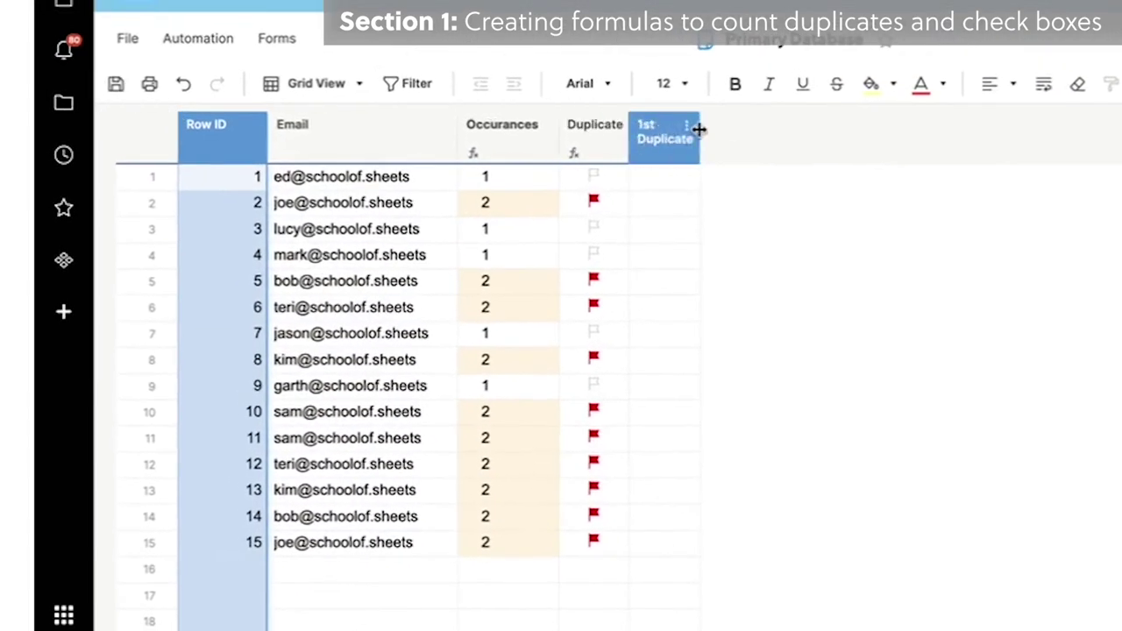
{"action": "left_click_drag", "start_coordinate": [698, 134], "coordinate": [740, 133]}
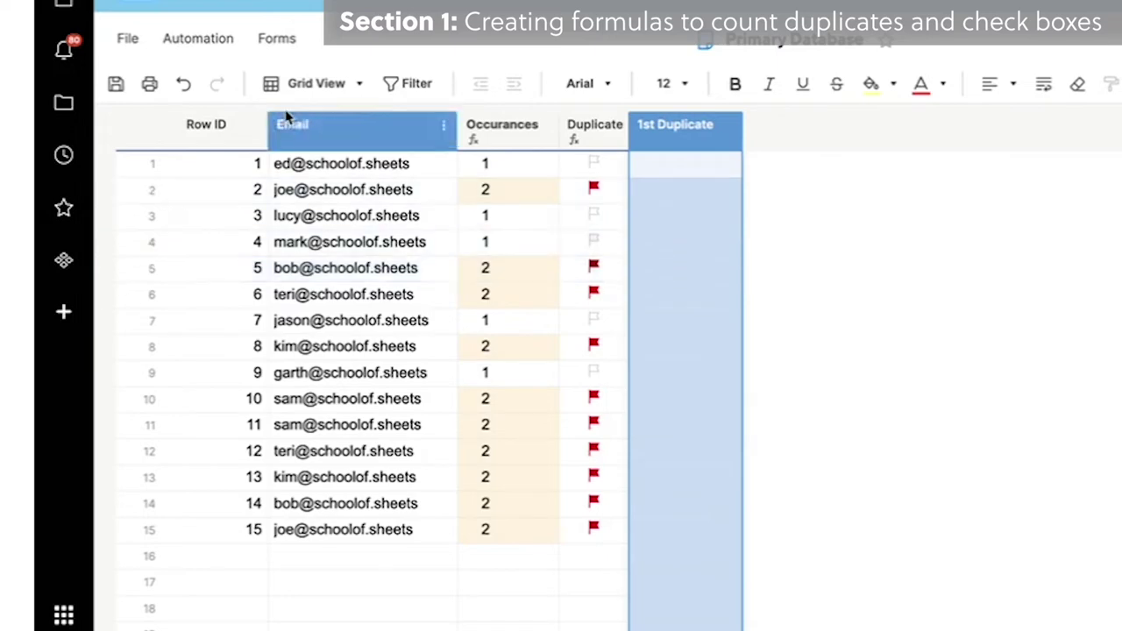
{"action": "left_click", "coordinate": [112, 86]}
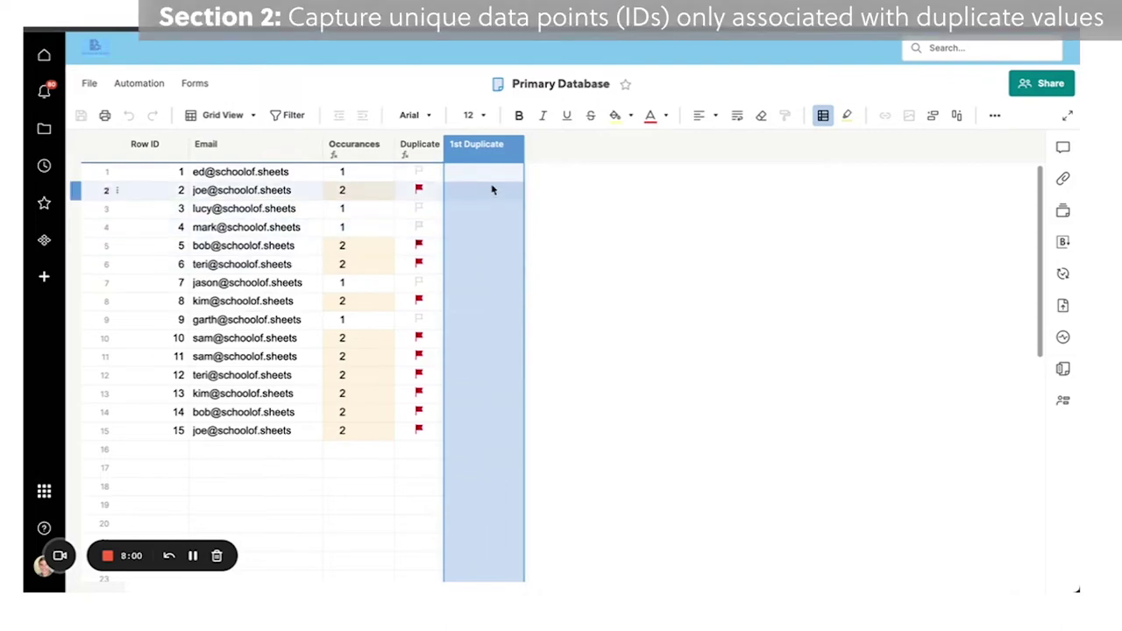
Rename the 1st Duplicate column to Duplicate IDs, keeping the Text/Number type, and select its row 2 cell.
{"action": "double_click", "coordinate": [510, 157]}
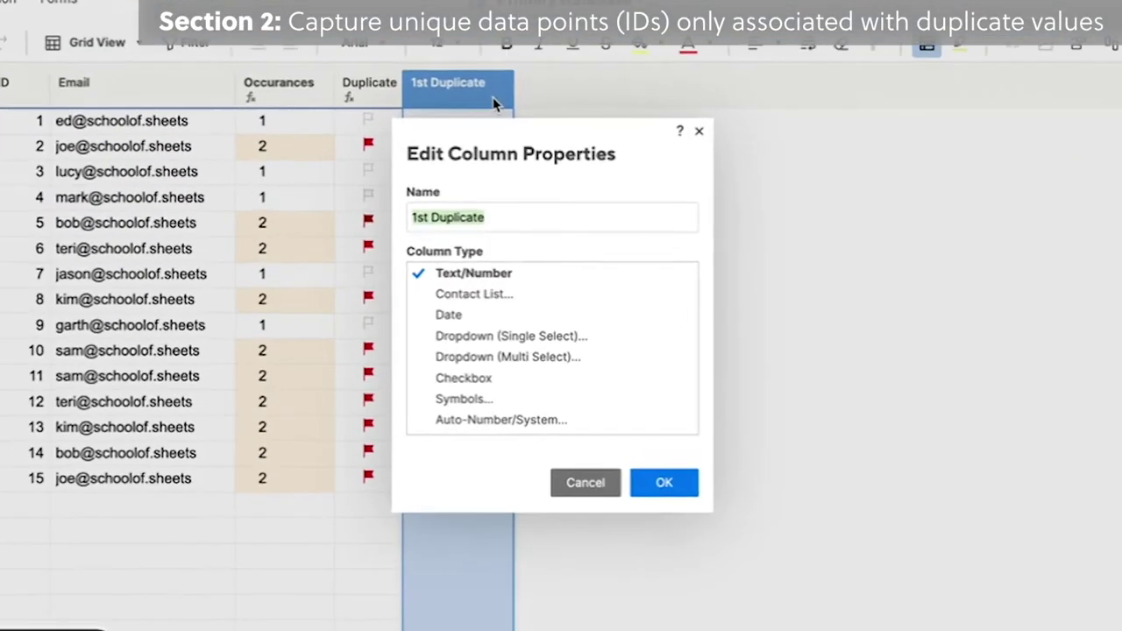
{"action": "type", "text": "Duplica"}
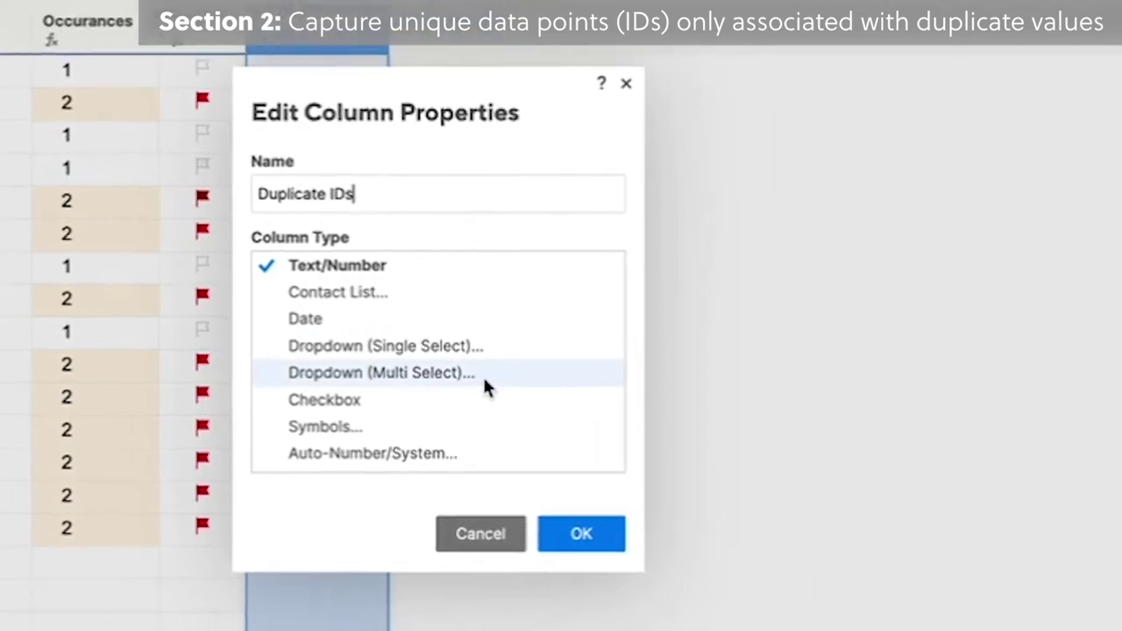
{"action": "left_click", "coordinate": [603, 375]}
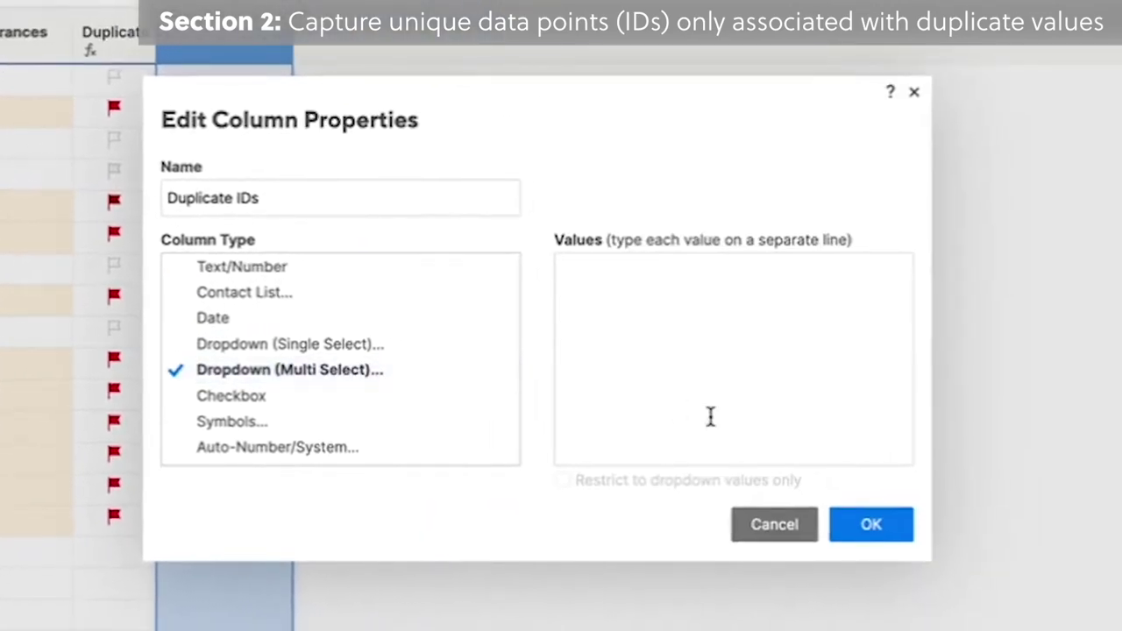
{"action": "left_click", "coordinate": [389, 268]}
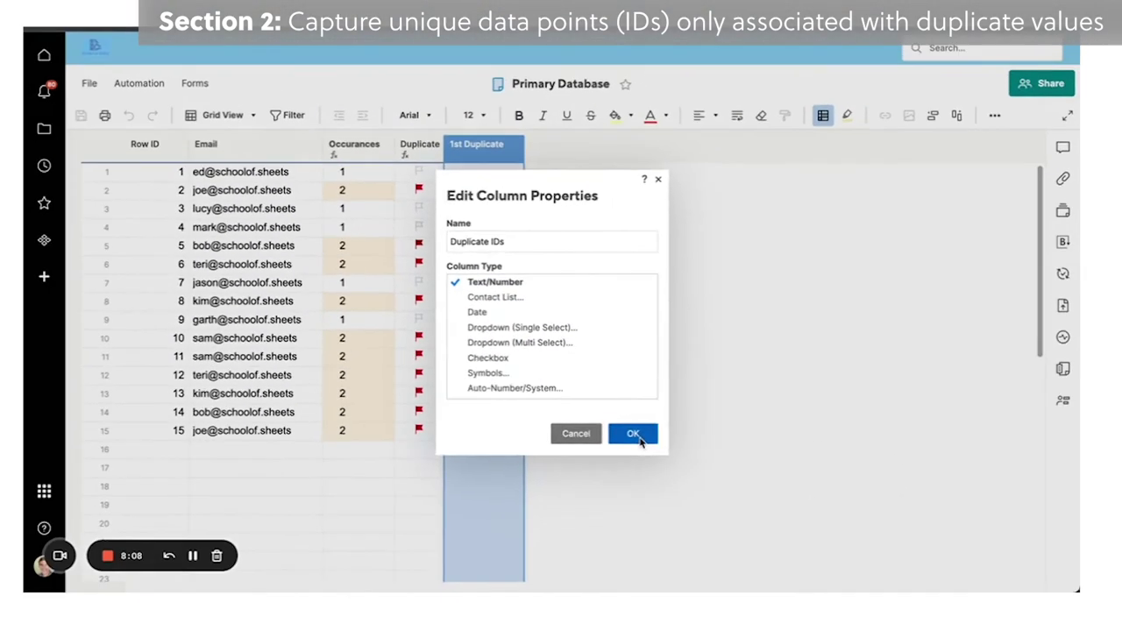
{"action": "left_click", "coordinate": [871, 524]}
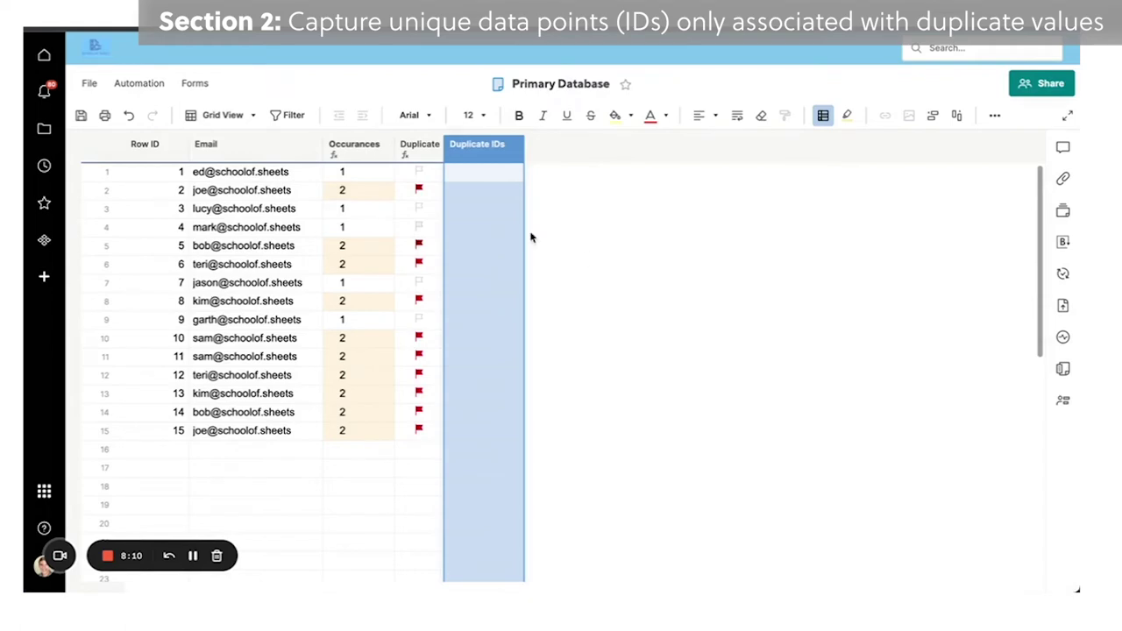
{"action": "left_click", "coordinate": [493, 197]}
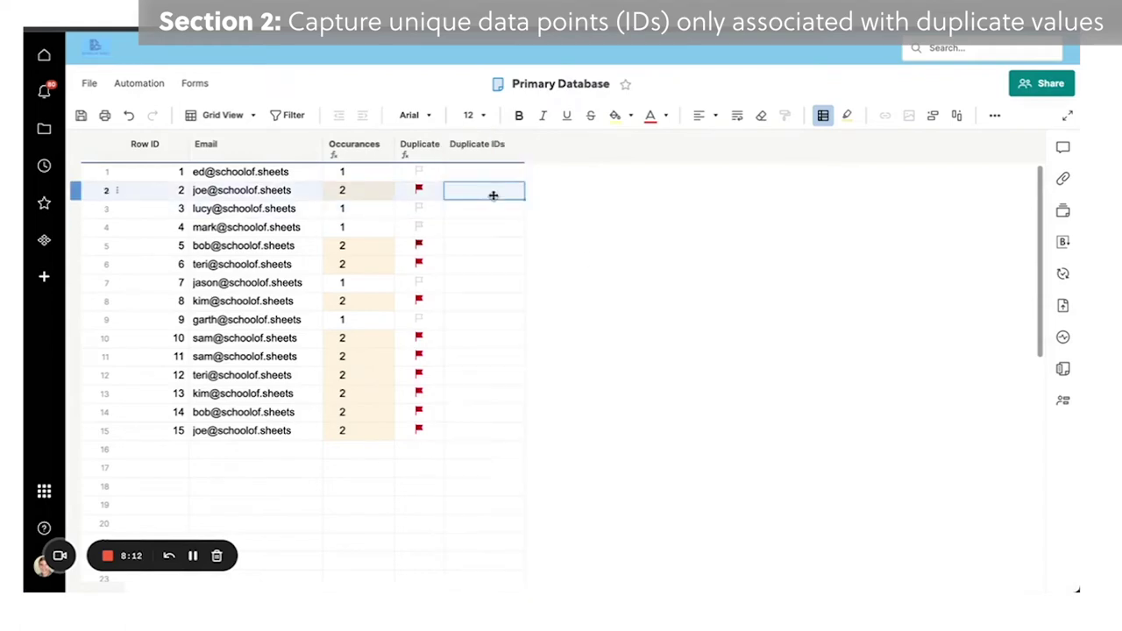
Begin a JOIN formula with a nested COLLECT function in the row 2 Duplicate IDs cell.
{"action": "type", "text": "=join("}
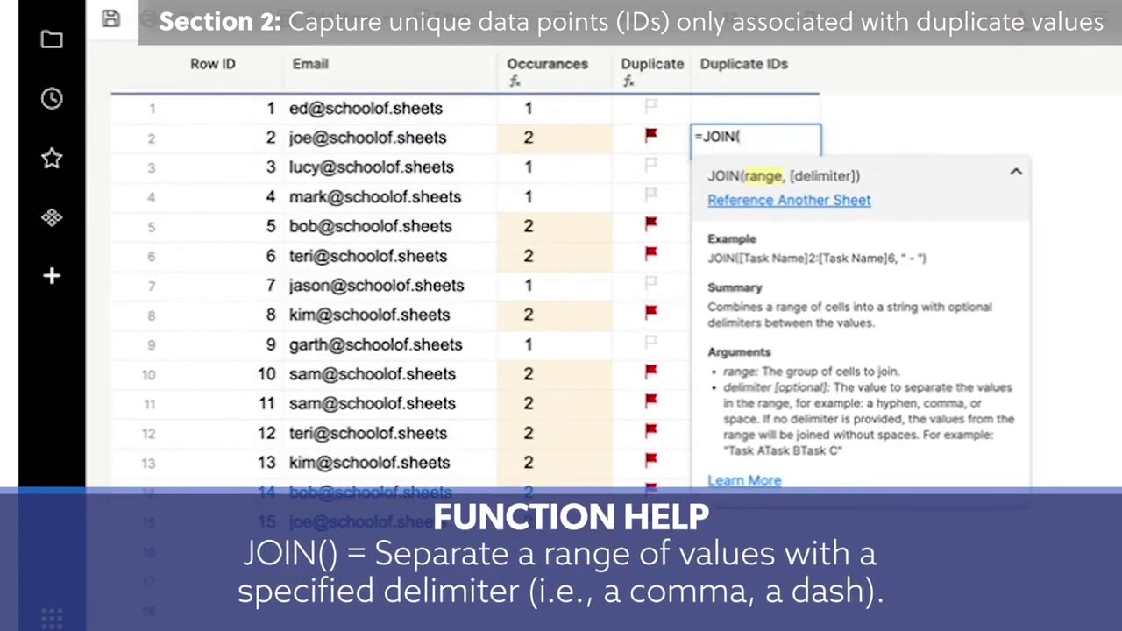
{"action": "type", "text": "colllect"}
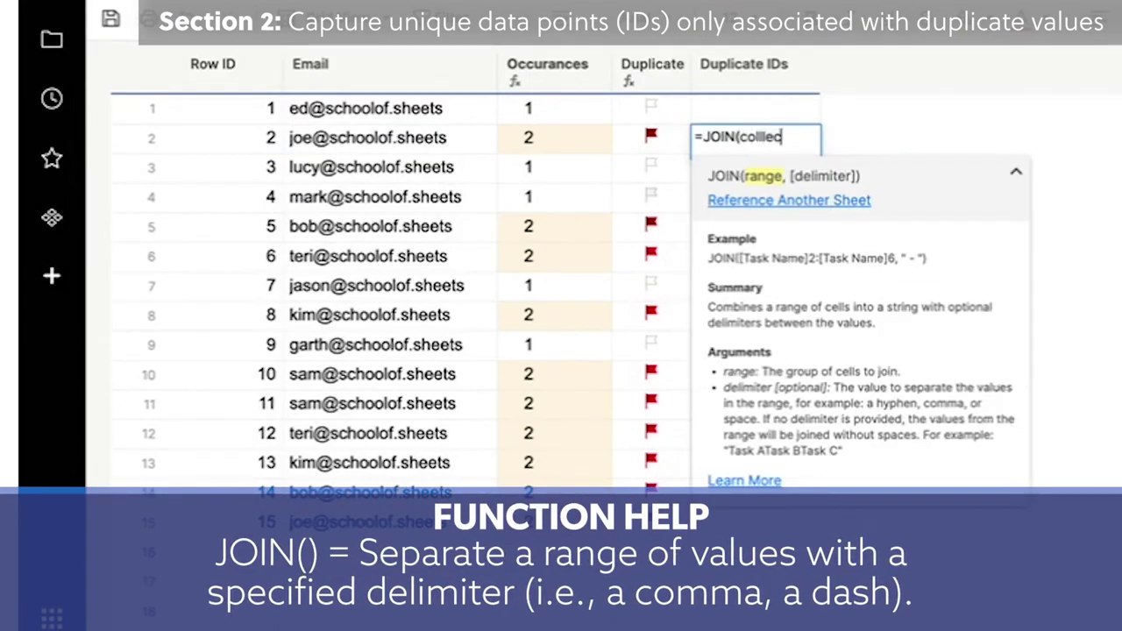
{"action": "key", "text": "Return"}
{"action": "double_click", "coordinate": [759, 136]}
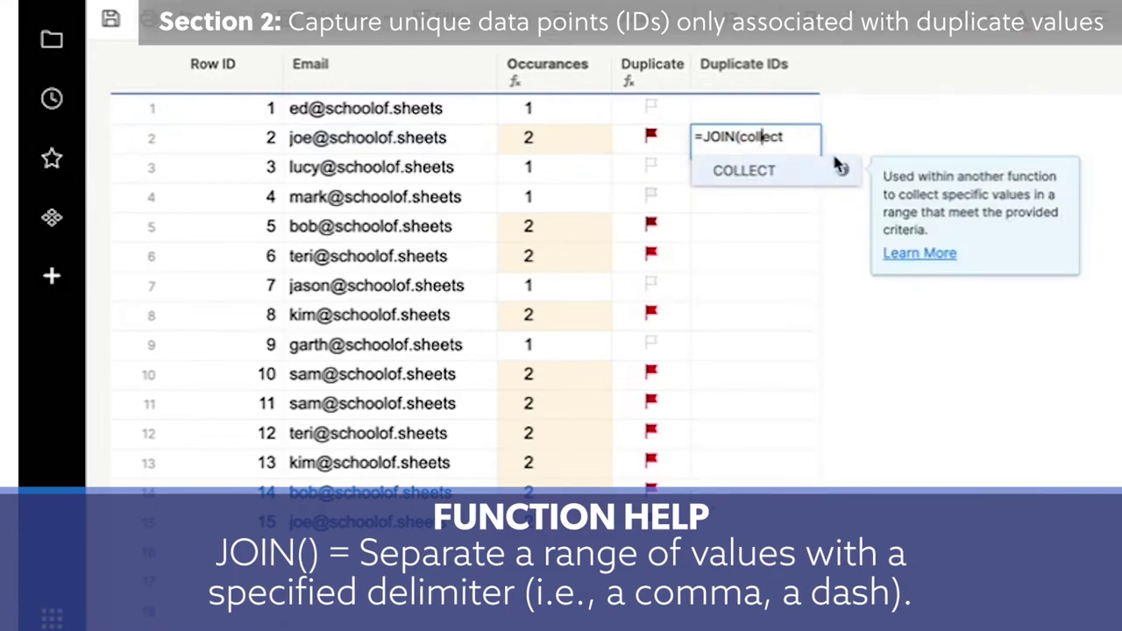
{"action": "key", "text": "Tab"}
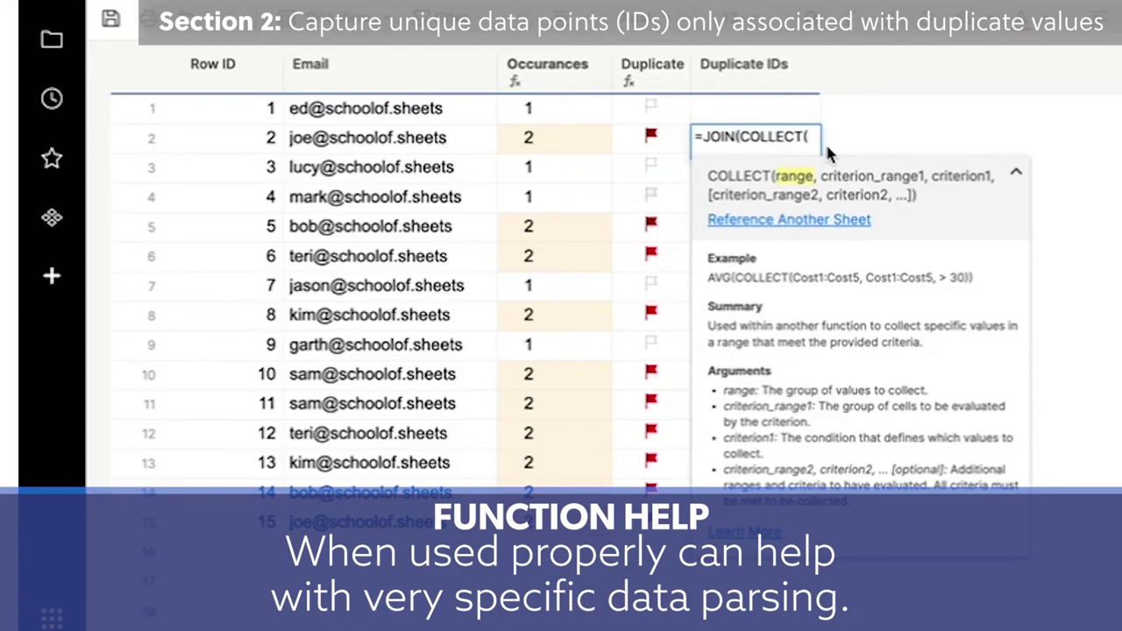
Set the COLLECT range to the whole Row ID column as [Row ID]:[Row ID].
{"action": "left_click", "coordinate": [232, 140]}
{"action": "key", "text": "BackSpace"}
{"action": "key", "text": "BackSpace"}
{"action": "key", "text": "BackSpace"}
{"action": "key", "text": "BackSpace"}
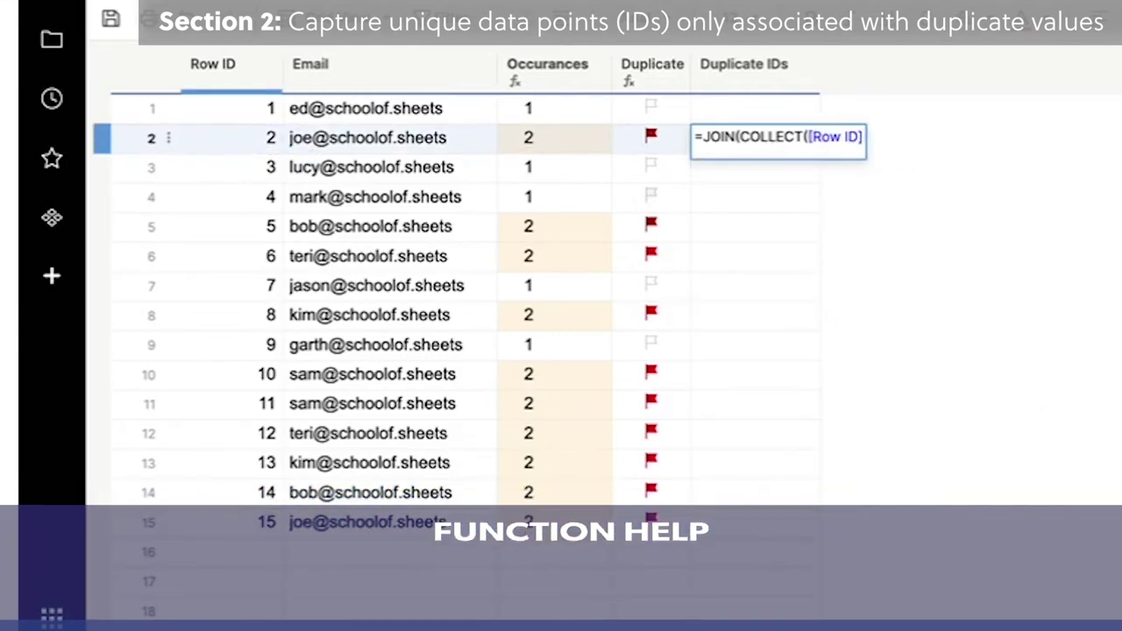
{"action": "type", "text": ":"}
{"action": "left_click", "coordinate": [250, 138]}
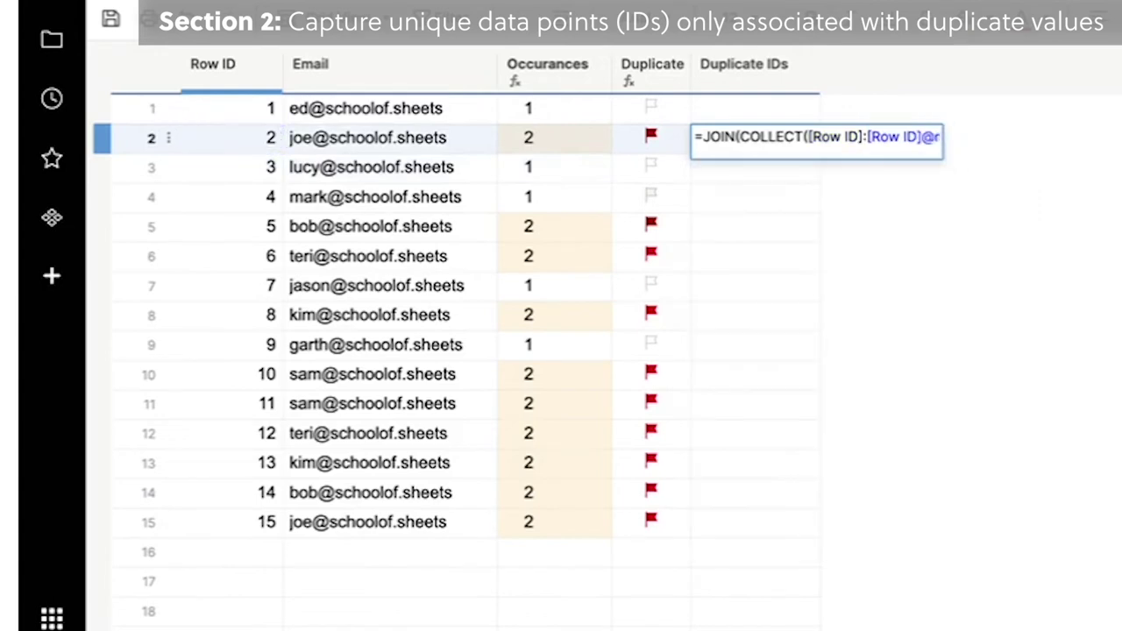
{"action": "key", "text": "BackSpace"}
{"action": "key", "text": "BackSpace"}
{"action": "key", "text": "BackSpace"}
{"action": "key", "text": "BackSpace"}
{"action": "type", "text": ","}
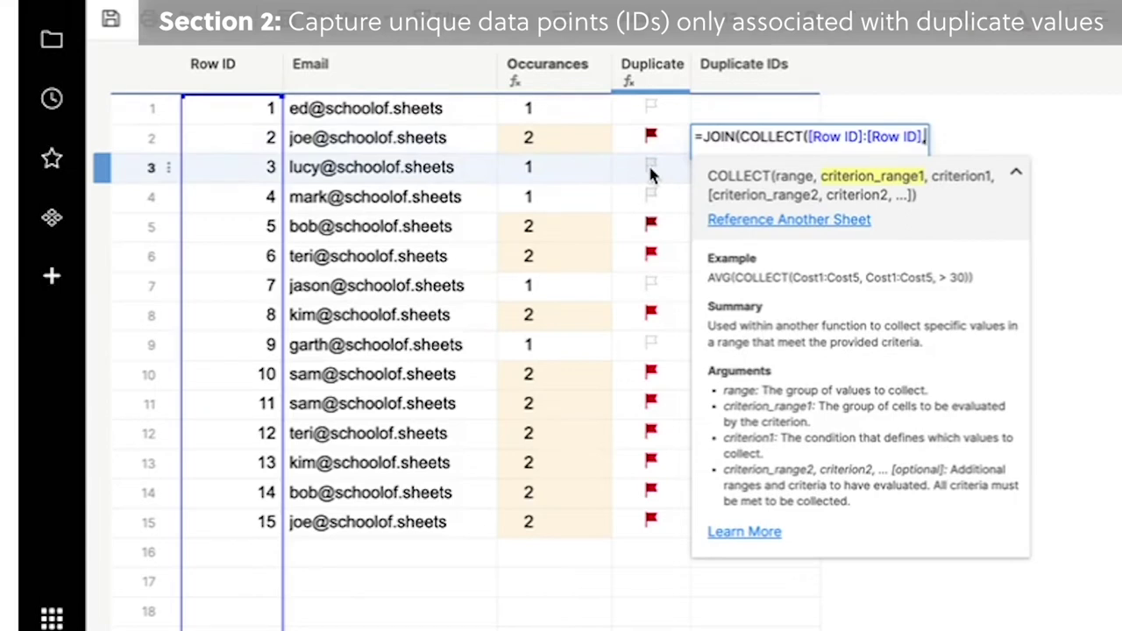
Add Email:Email as the criterion range with Email@row as its criterion, and complete the formula.
{"action": "left_click", "coordinate": [419, 147]}
{"action": "key", "text": "BackSpace"}
{"action": "key", "text": "BackSpace"}
{"action": "key", "text": "BackSpace"}
{"action": "key", "text": "BackSpace"}
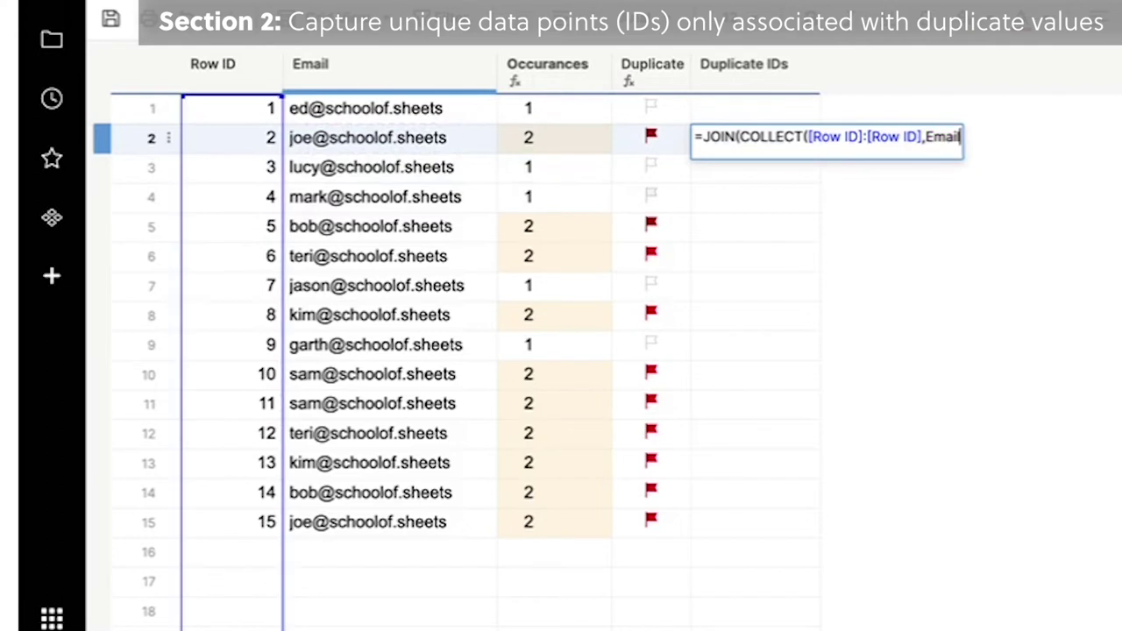
{"action": "type", "text": ":"}
{"action": "left_click", "coordinate": [453, 145]}
{"action": "key", "text": "BackSpace"}
{"action": "key", "text": "BackSpace"}
{"action": "key", "text": "BackSpace"}
{"action": "key", "text": "BackSpace"}
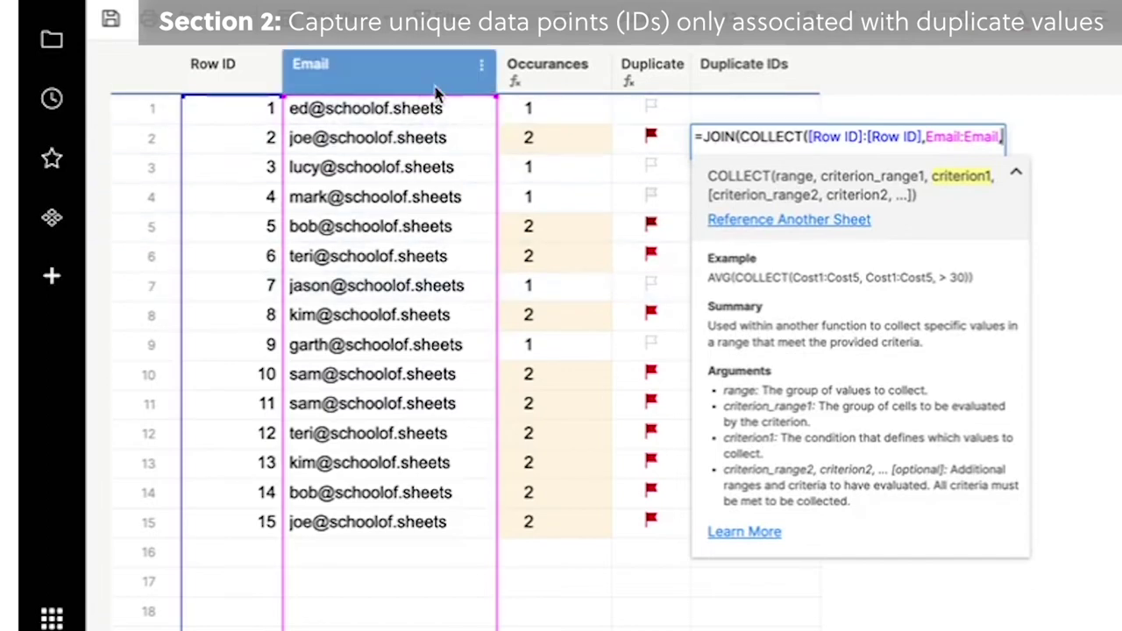
{"action": "left_click", "coordinate": [419, 149]}
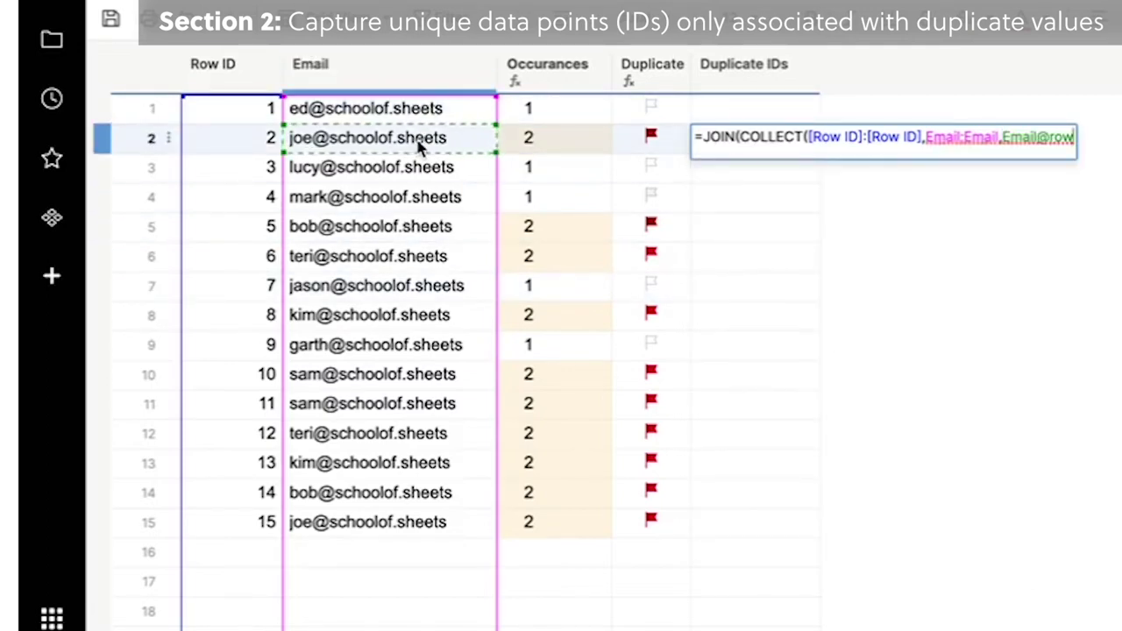
{"action": "key", "text": "Return"}
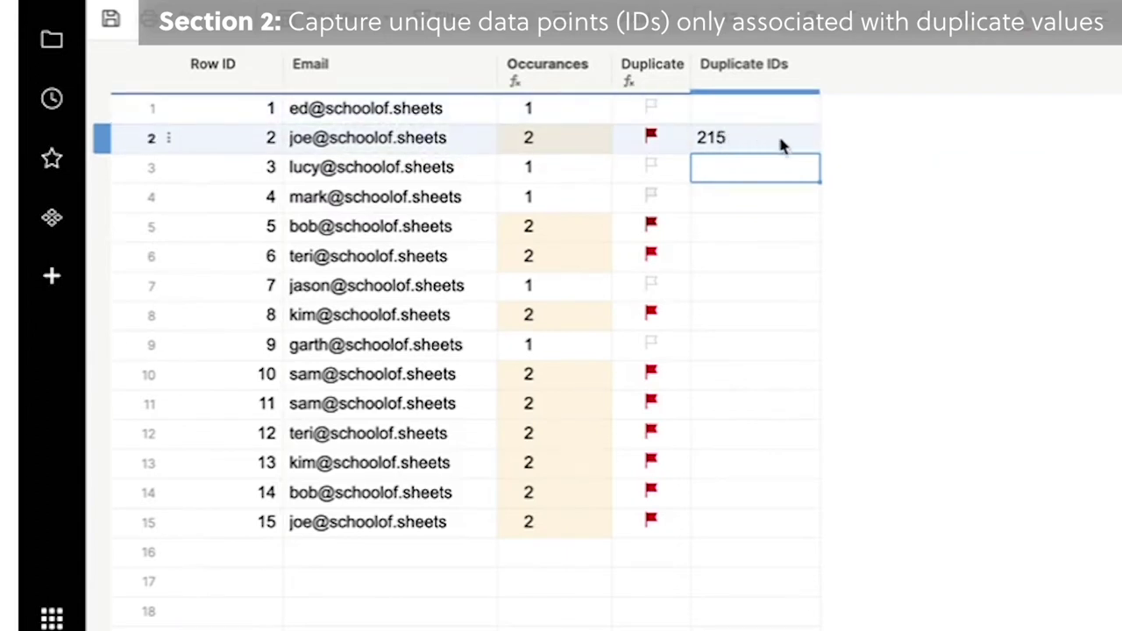
Review the row 2 Duplicate IDs formula and compare its result with the Row ID cells of rows 2 and 15.
{"action": "left_click", "coordinate": [258, 145]}
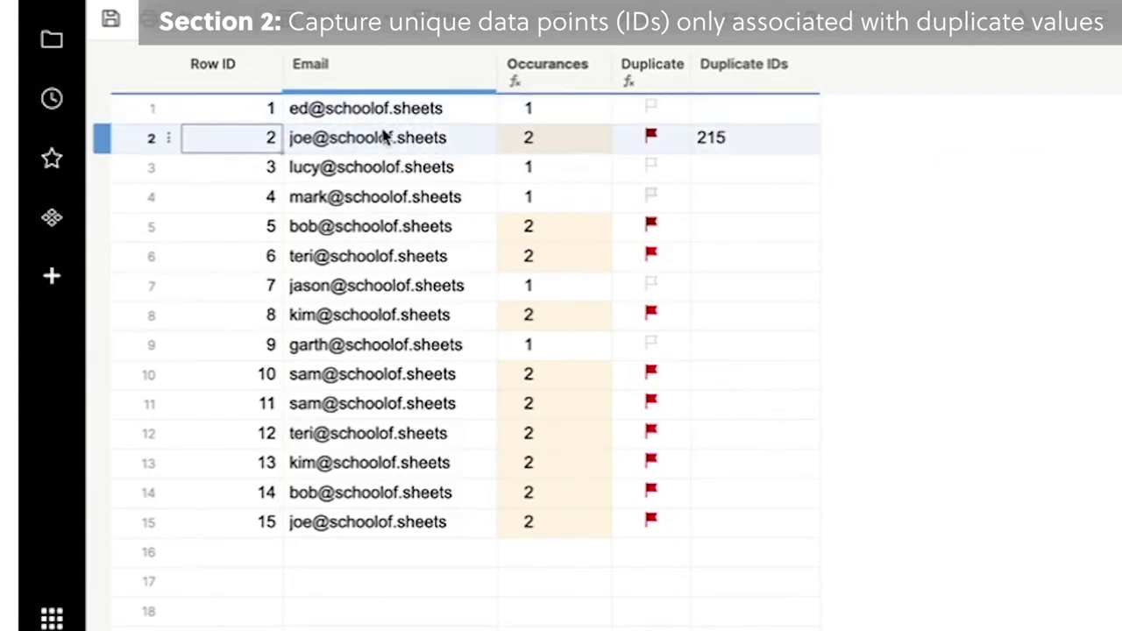
{"action": "double_click", "coordinate": [727, 143]}
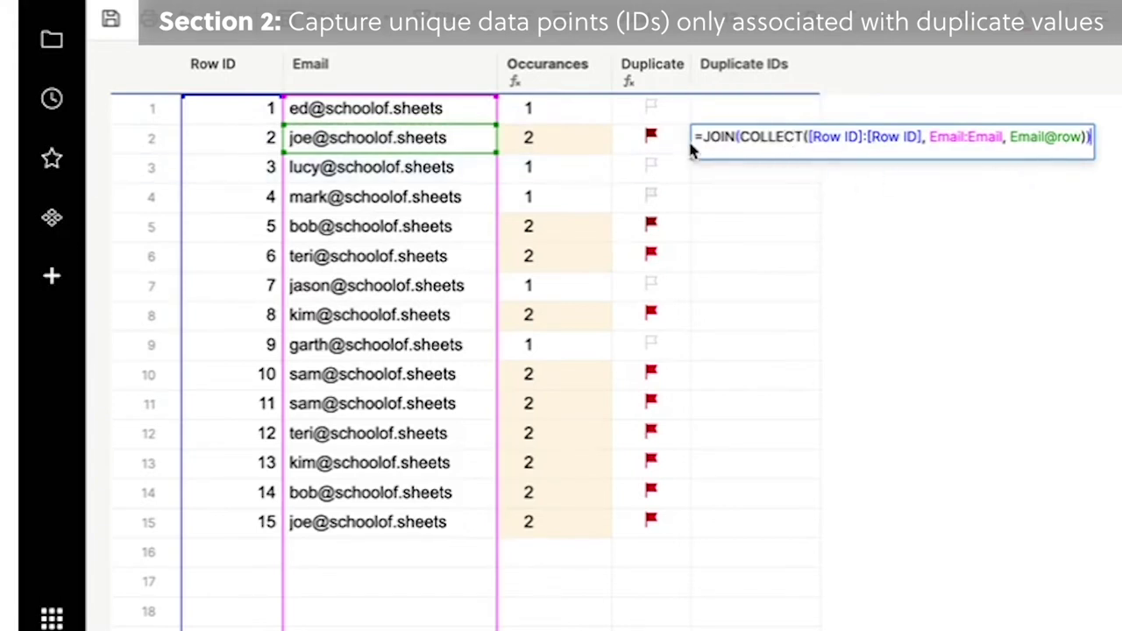
{"action": "left_click", "coordinate": [362, 195]}
{"action": "left_click", "coordinate": [248, 148]}
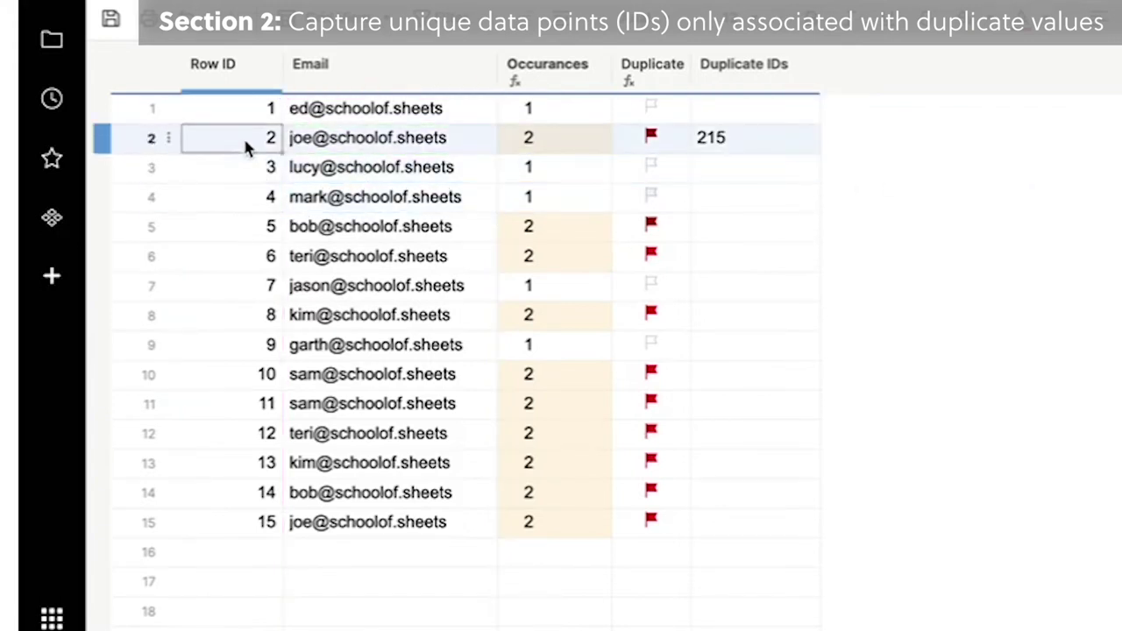
{"action": "left_click", "coordinate": [269, 112]}
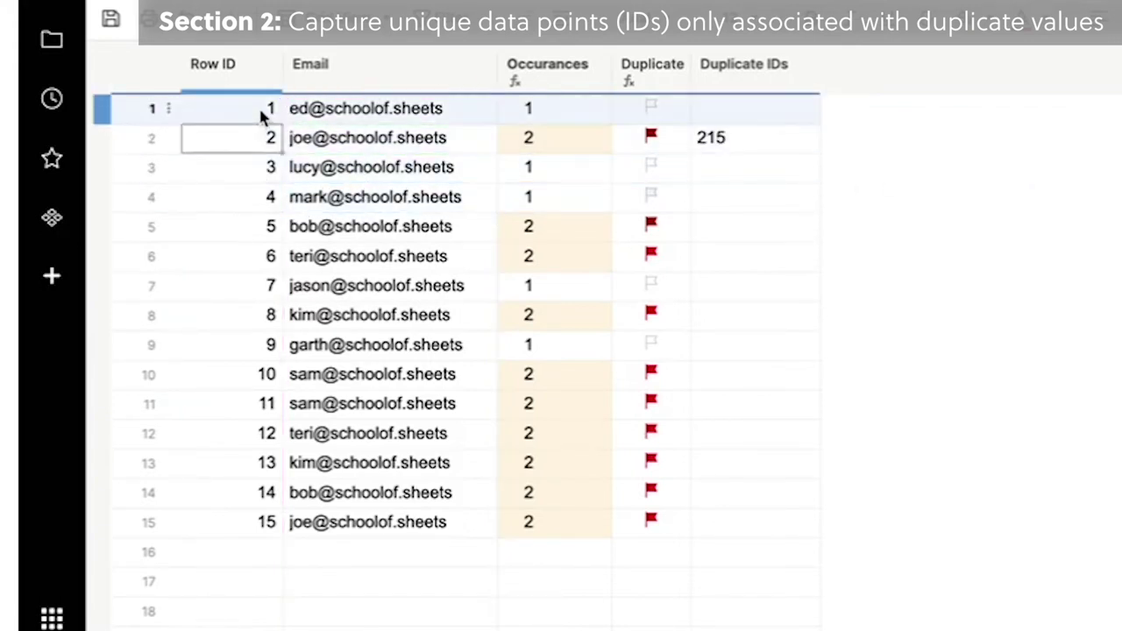
{"action": "left_click", "coordinate": [254, 523]}
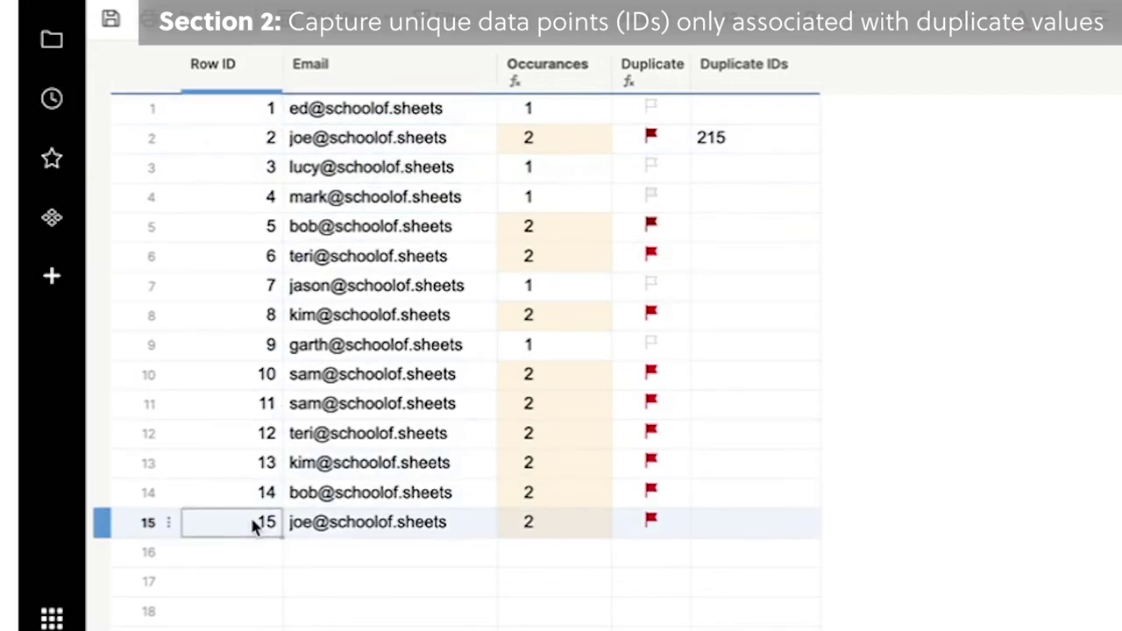
Add a comma and space ", " as the JOIN delimiter in the row 2 Duplicate IDs formula.
{"action": "double_click", "coordinate": [772, 142]}
{"action": "left_click", "coordinate": [738, 136]}
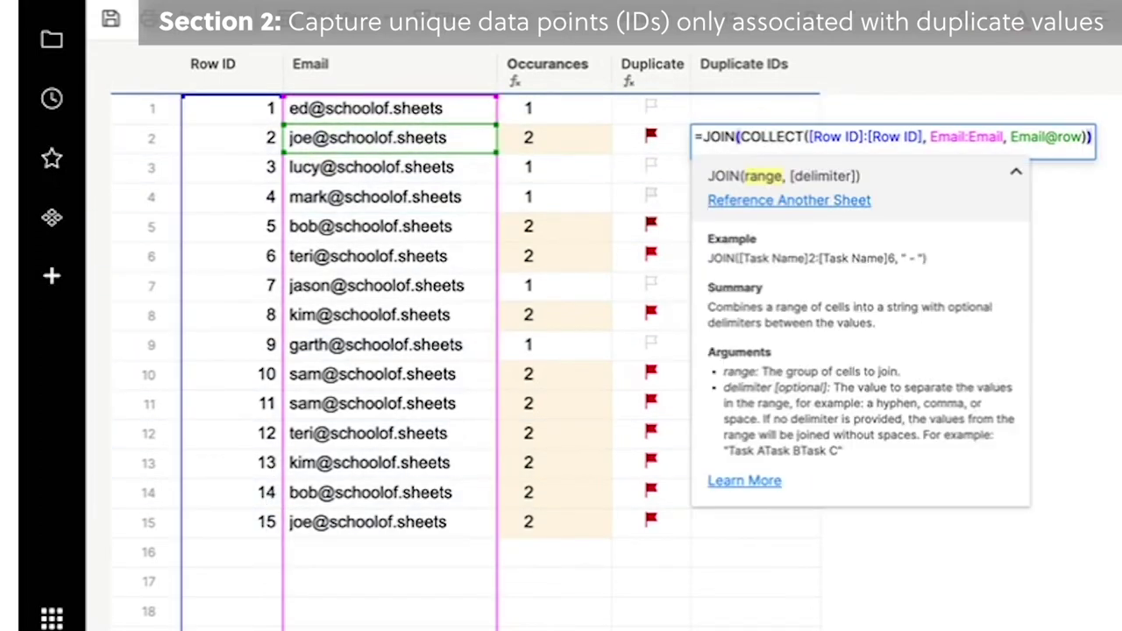
{"action": "type", "text": ",\", \""}
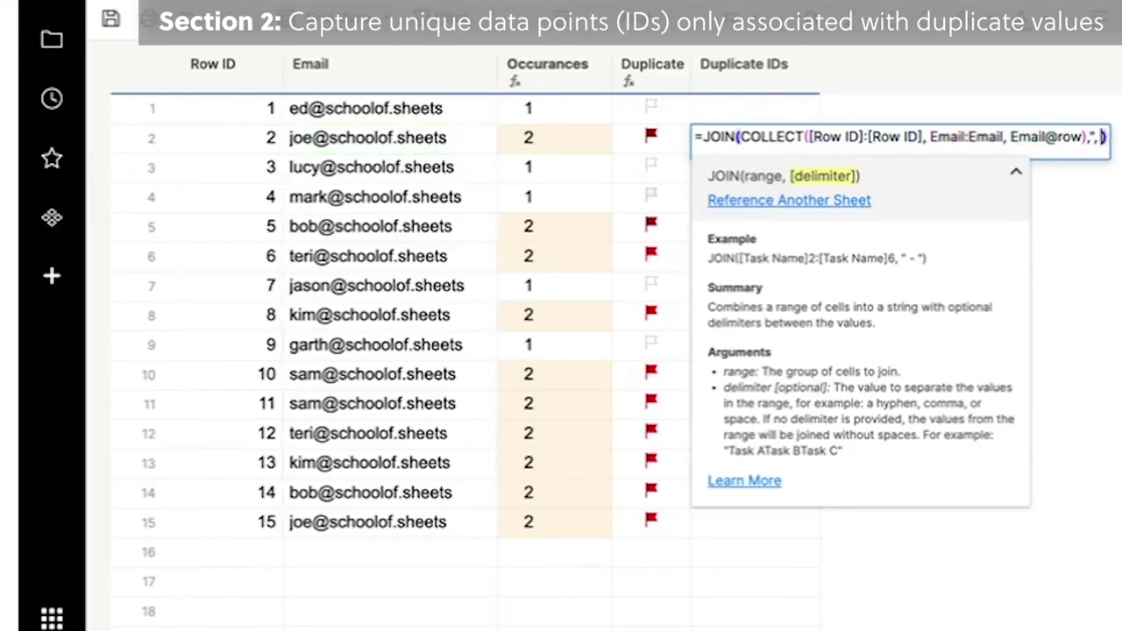
{"action": "key", "text": "Return"}
{"action": "left_click", "coordinate": [789, 142]}
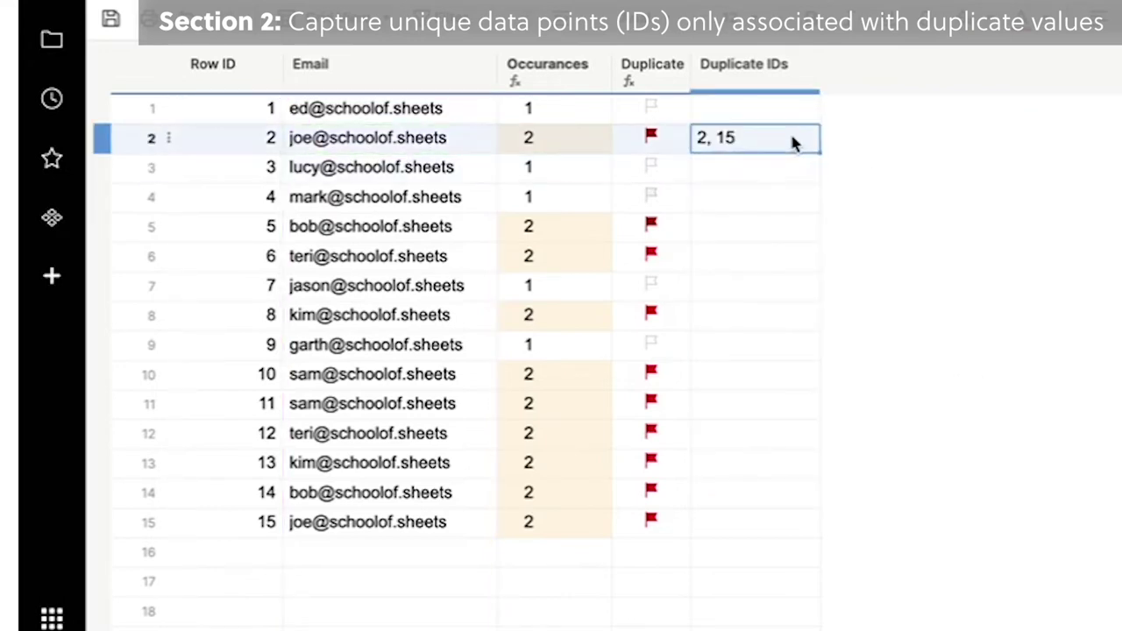
Change the Duplicate IDs column type to Dropdown (Multi Select).
{"action": "double_click", "coordinate": [736, 88]}
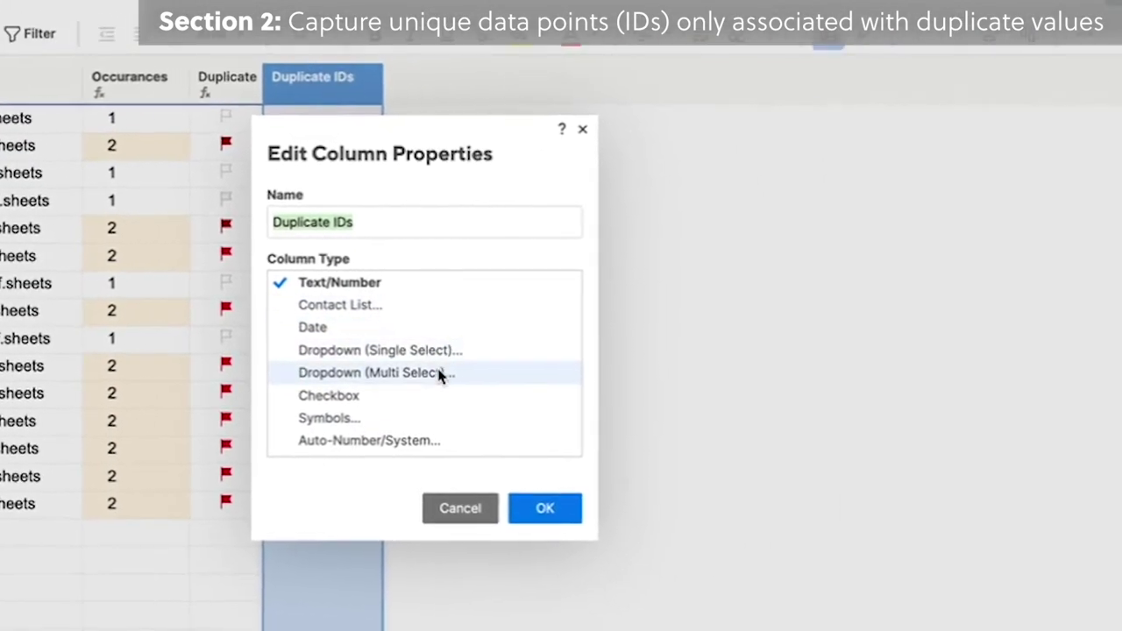
{"action": "left_click", "coordinate": [441, 375]}
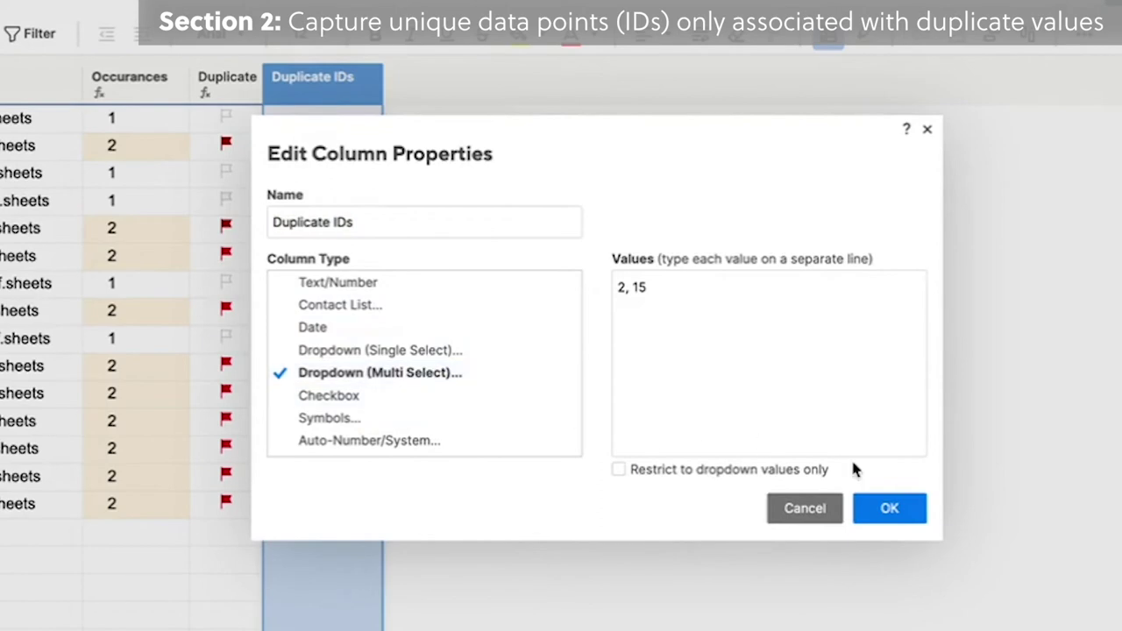
{"action": "left_click", "coordinate": [903, 509]}
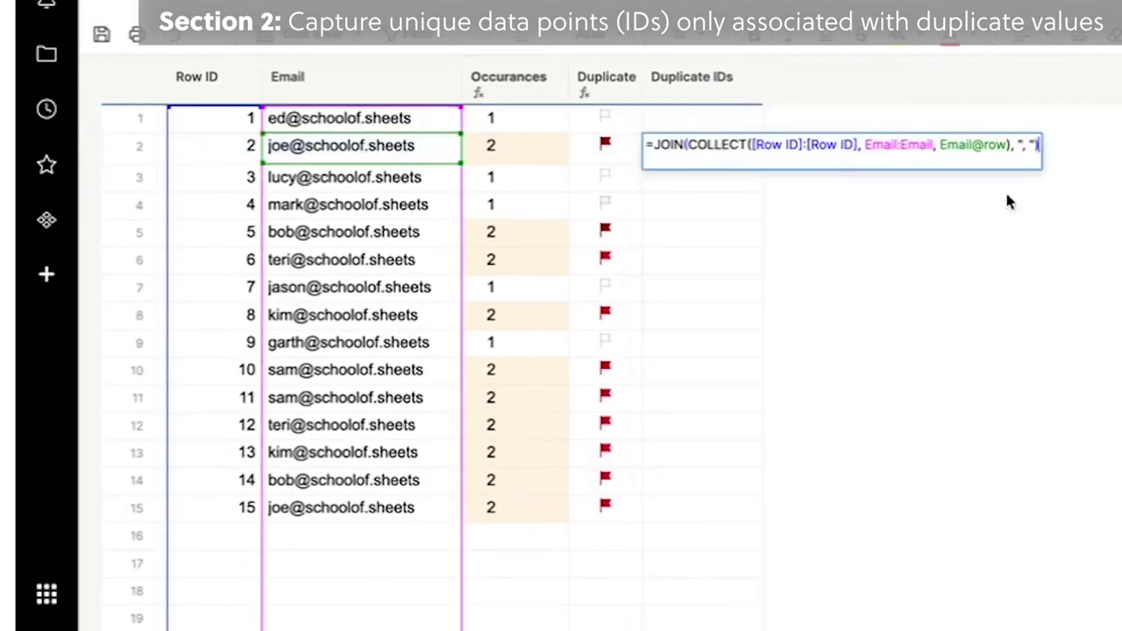
Replace the JOIN delimiter in the row 2 Duplicate IDs formula with CHAR(10).
{"action": "key", "text": "BackSpace"}
{"action": "key", "text": "BackSpace"}
{"action": "key", "text": "BackSpace"}
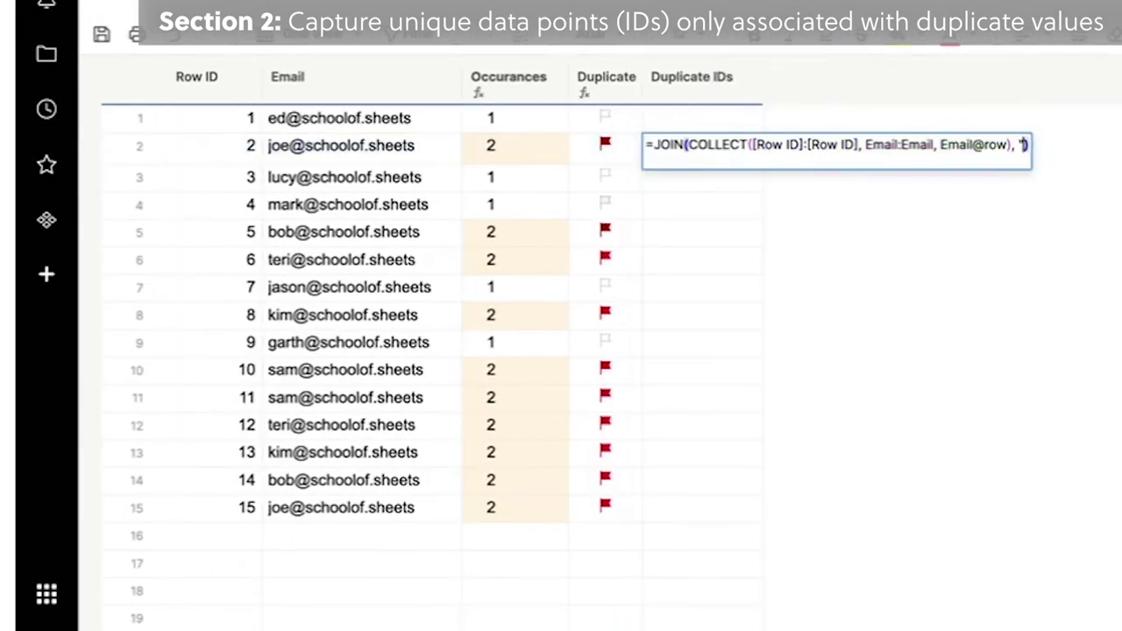
{"action": "type", "text": "char(10"}
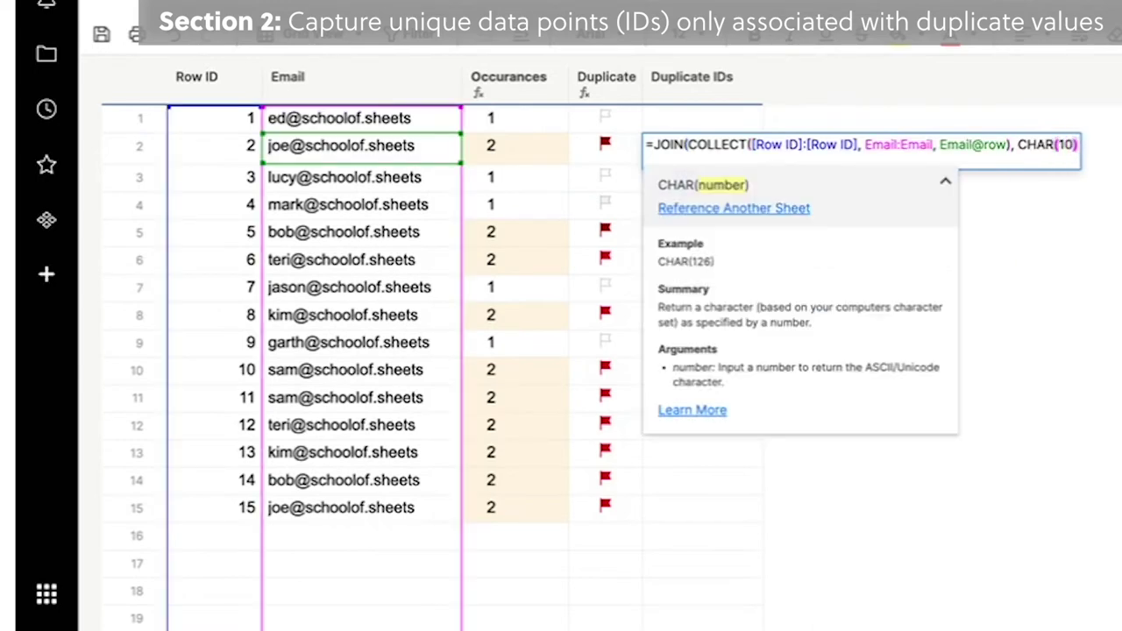
{"action": "key", "text": "Return"}
Convert the row 2 Duplicate IDs formula to a column formula.
{"action": "left_click", "coordinate": [745, 145]}
{"action": "right_click", "coordinate": [745, 146]}
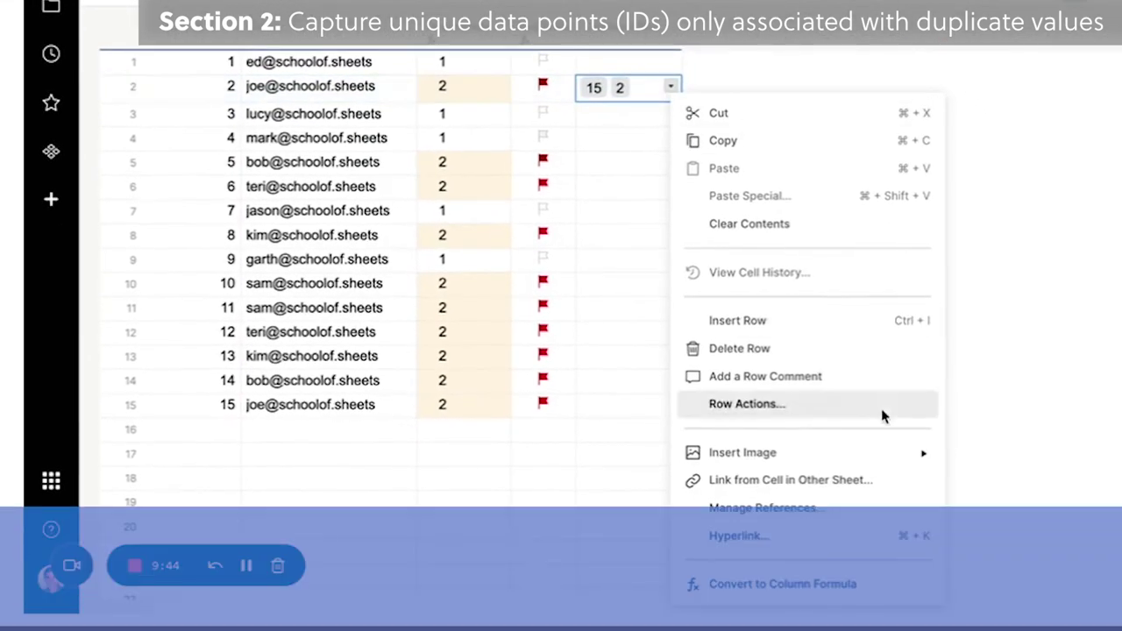
{"action": "left_click", "coordinate": [783, 583]}
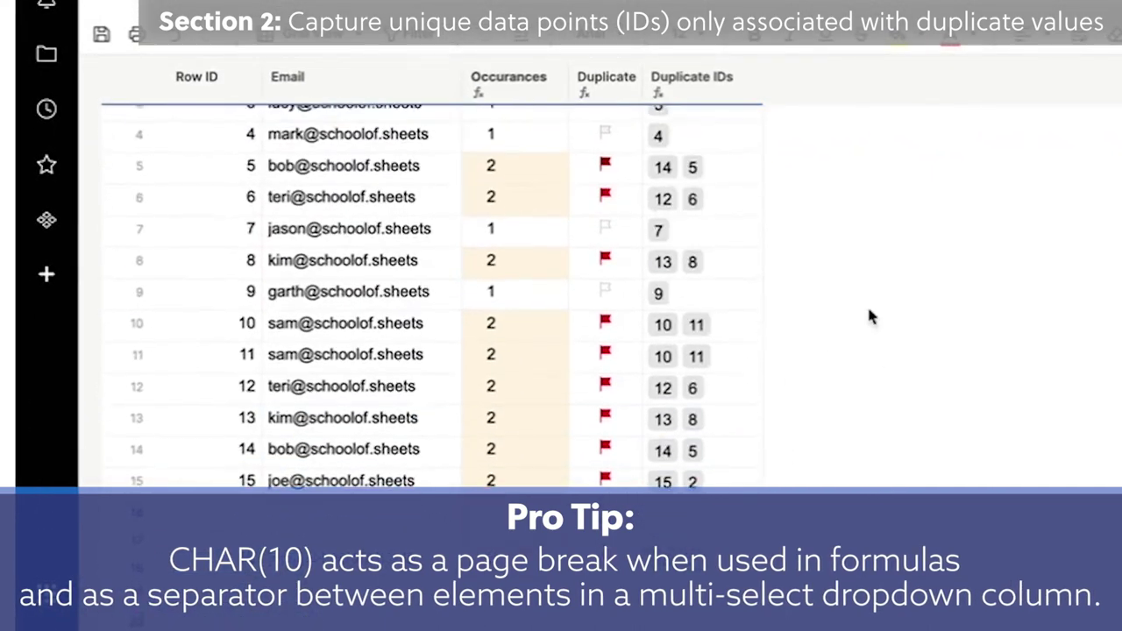
{"action": "scroll", "coordinate": [871, 317], "scroll_direction": "up", "scroll_amount": 3}
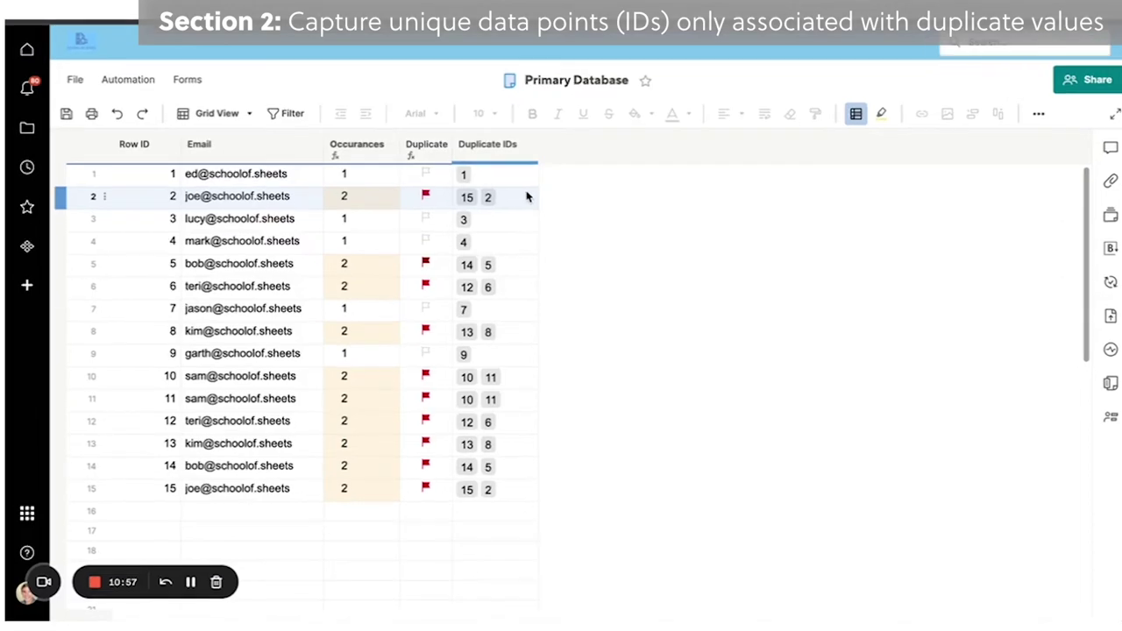
Add Duplicate:Duplicate with criterion 1 as a second condition after Email@row in the row 2 COLLECT function.
{"action": "double_click", "coordinate": [523, 199]}
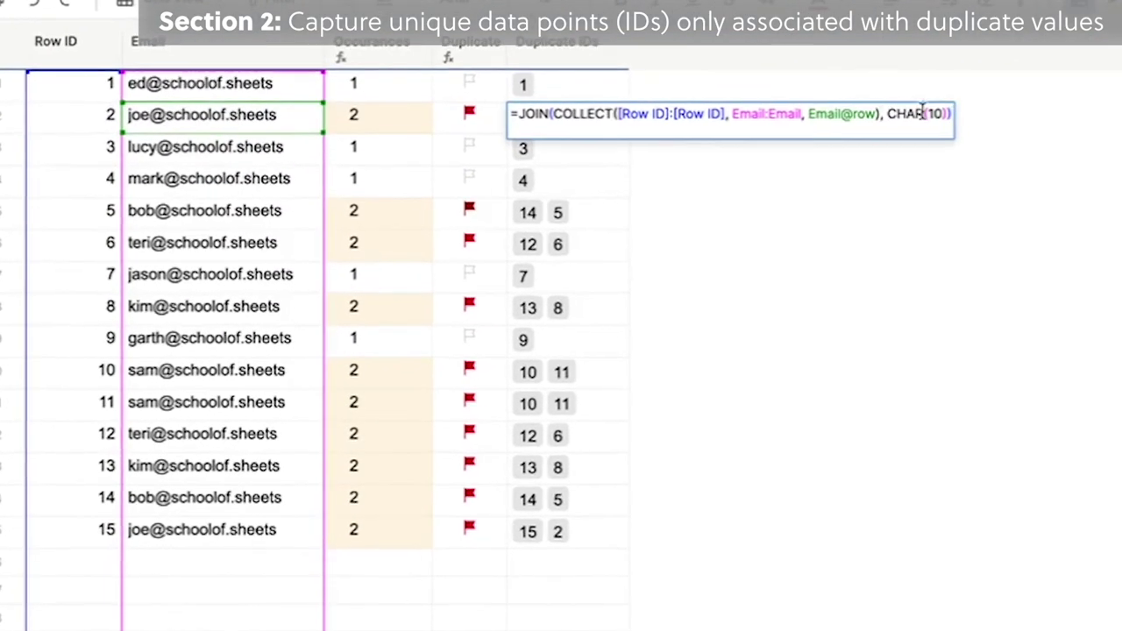
{"action": "type", "text": ","}
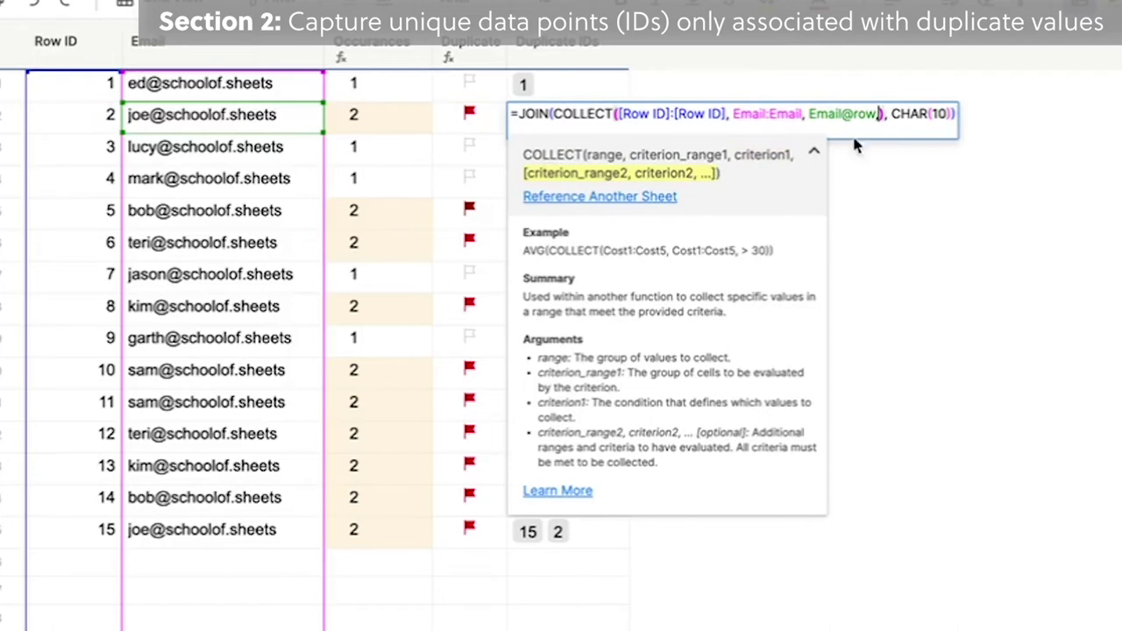
{"action": "left_click", "coordinate": [487, 112]}
{"action": "key", "text": "BackSpace"}
{"action": "key", "text": "BackSpace"}
{"action": "key", "text": "BackSpace"}
{"action": "key", "text": "BackSpace"}
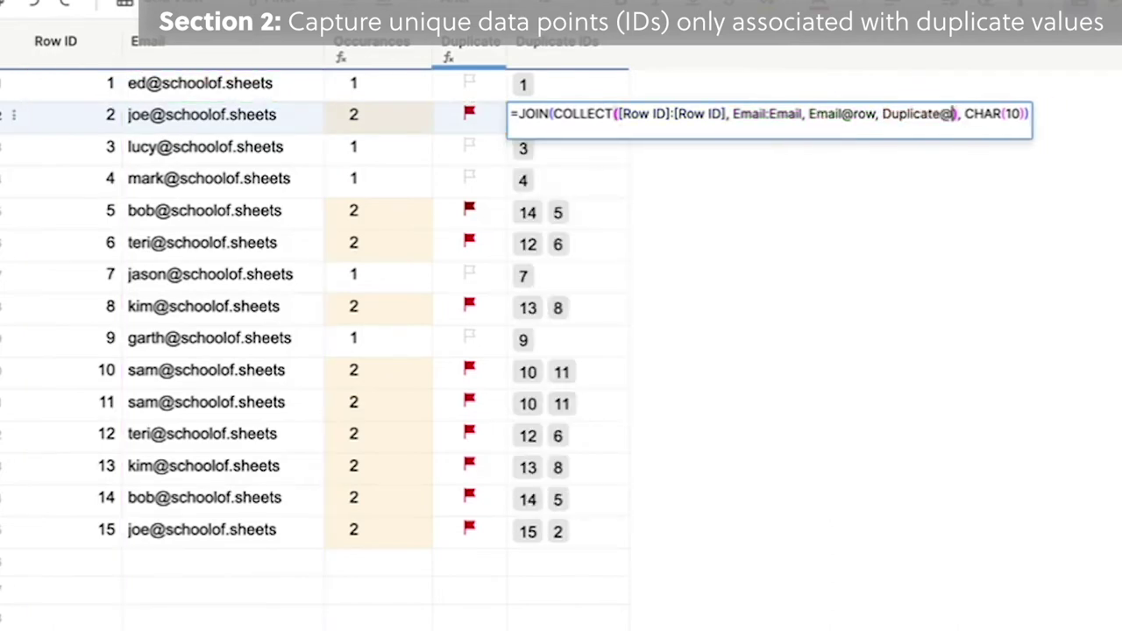
{"action": "type", "text": ":"}
{"action": "left_click", "coordinate": [485, 108]}
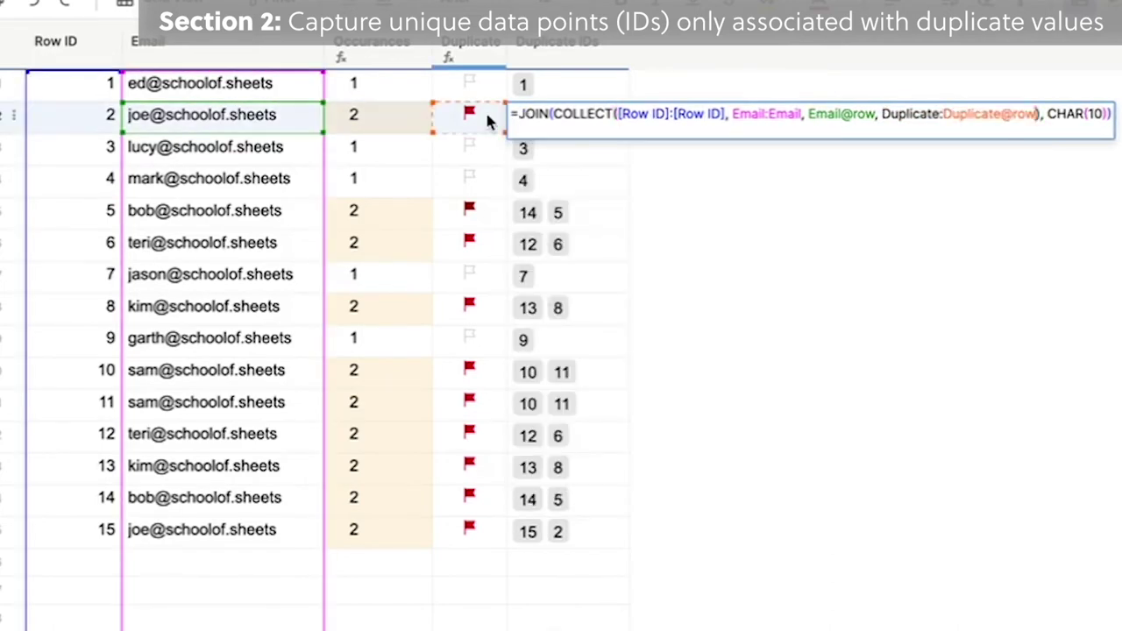
{"action": "key", "text": "BackSpace"}
{"action": "key", "text": "BackSpace"}
{"action": "key", "text": "BackSpace"}
{"action": "key", "text": "BackSpace"}
{"action": "type", "text": ", 1"}
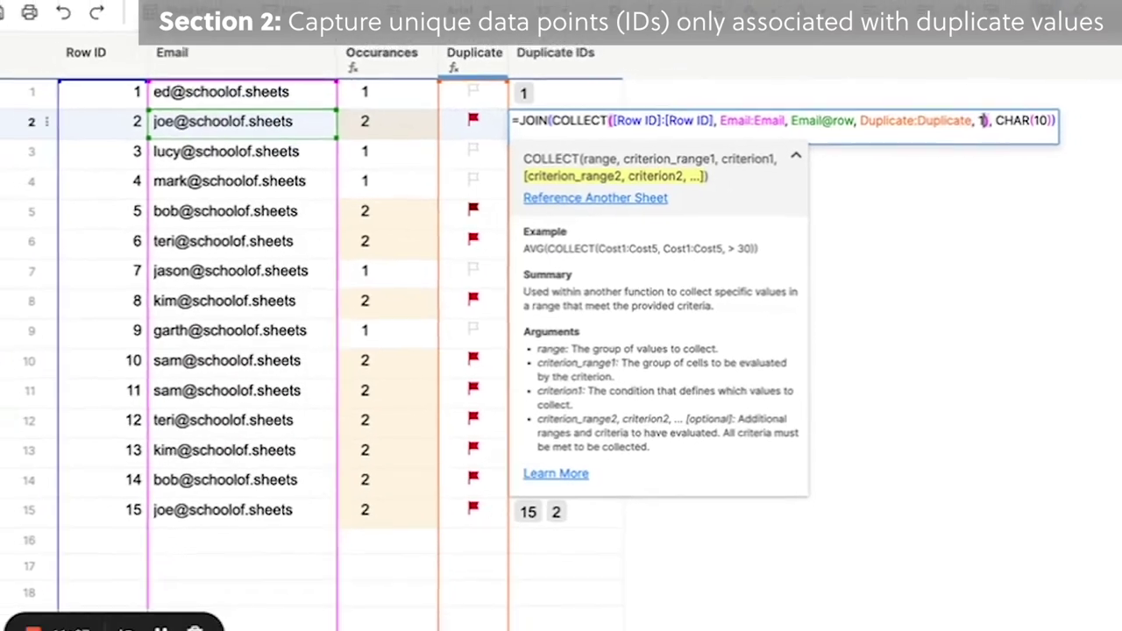
{"action": "key", "text": "Return"}
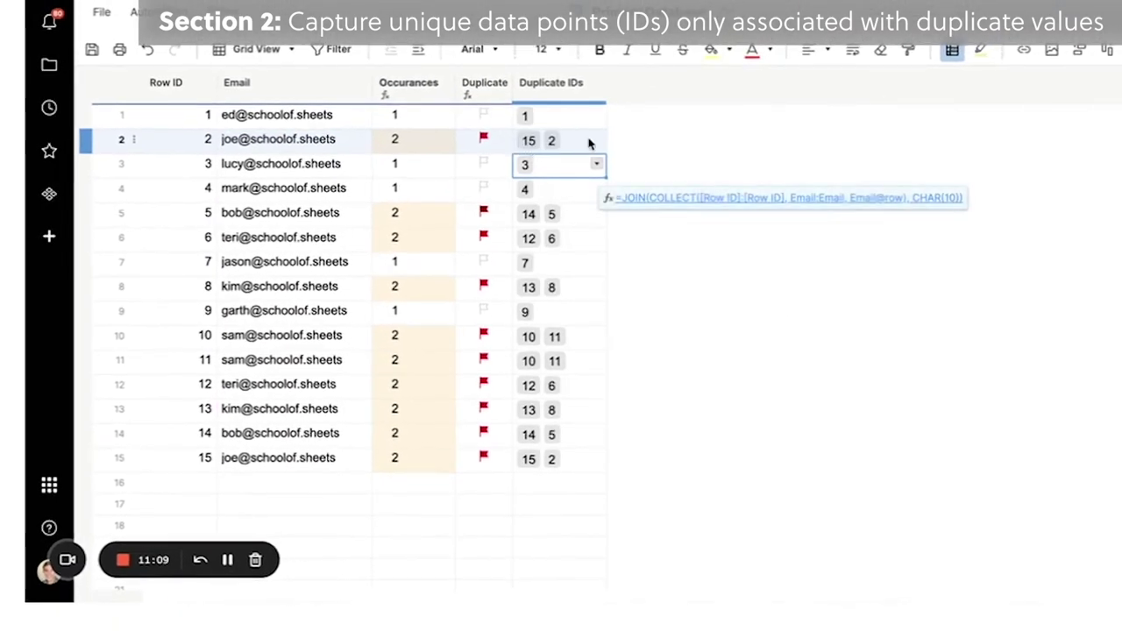
Apply the updated row 2 formula as the column formula for Duplicate IDs, and select that column.
{"action": "right_click", "coordinate": [589, 143]}
{"action": "left_click", "coordinate": [667, 576]}
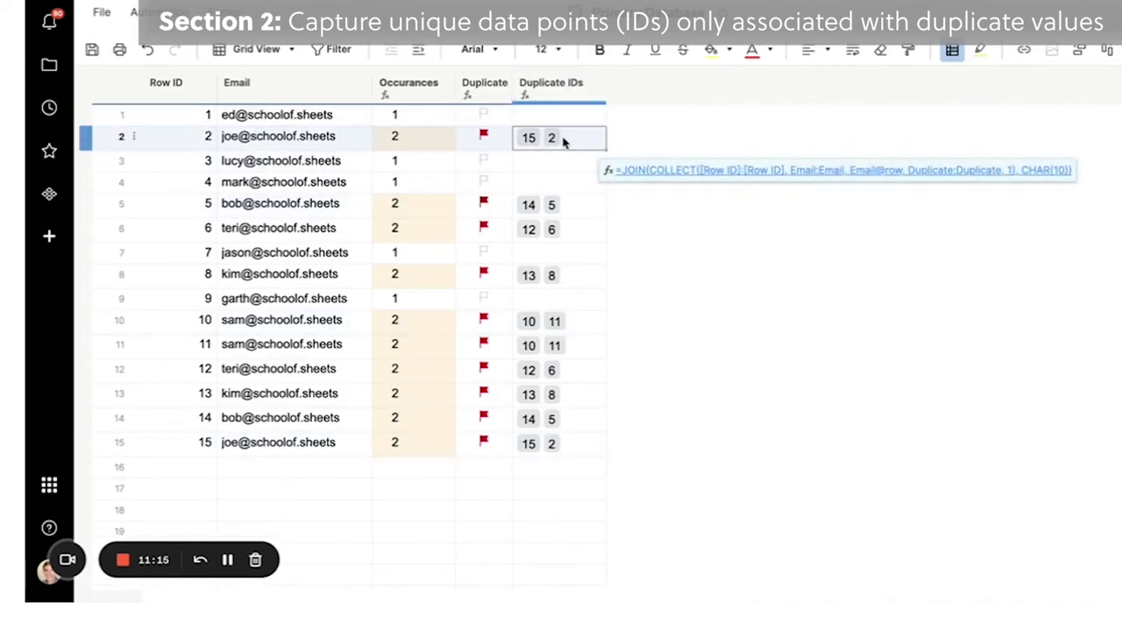
{"action": "left_click", "coordinate": [522, 90]}
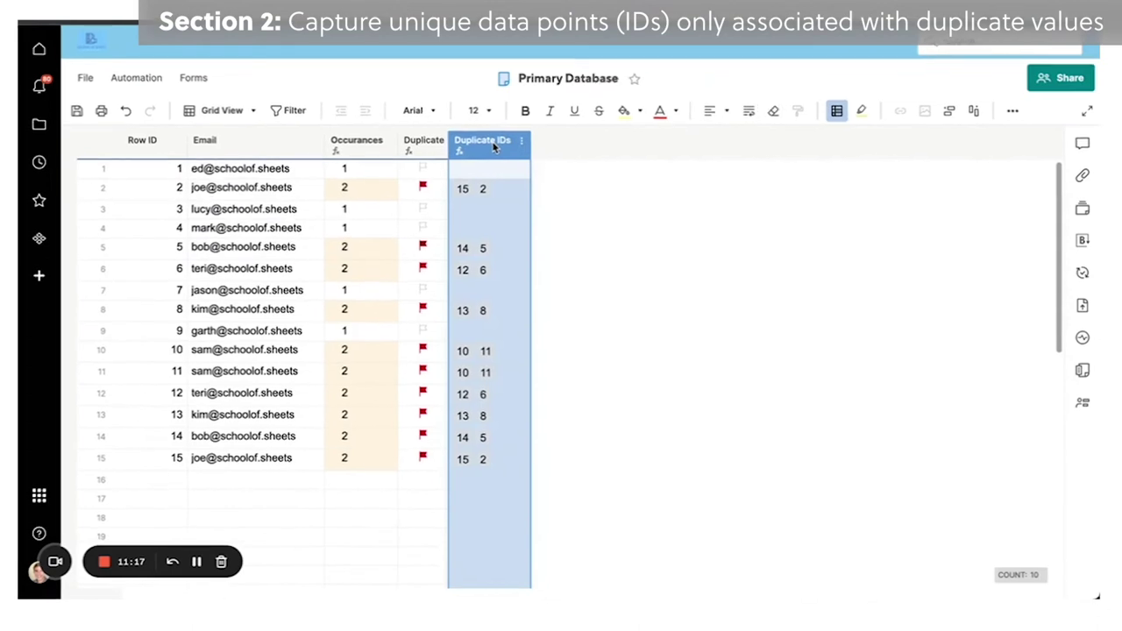
Insert a Text/Number column named Rank directly after the Duplicate IDs column.
{"action": "left_click", "coordinate": [616, 363]}
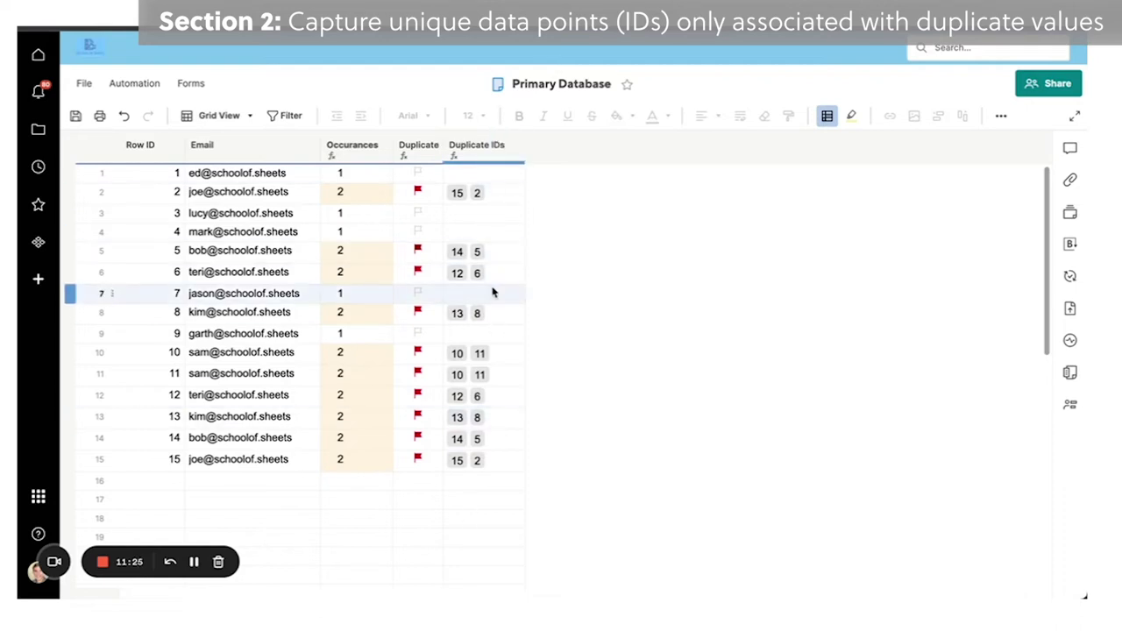
{"action": "left_click", "coordinate": [480, 153]}
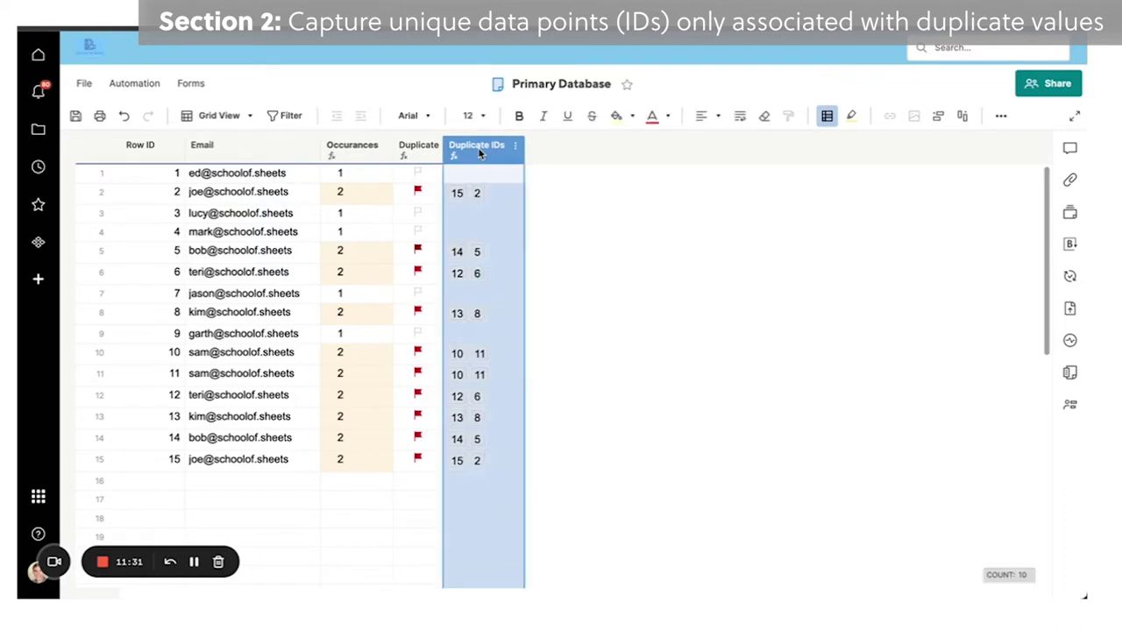
{"action": "right_click", "coordinate": [479, 153]}
{"action": "left_click", "coordinate": [537, 194]}
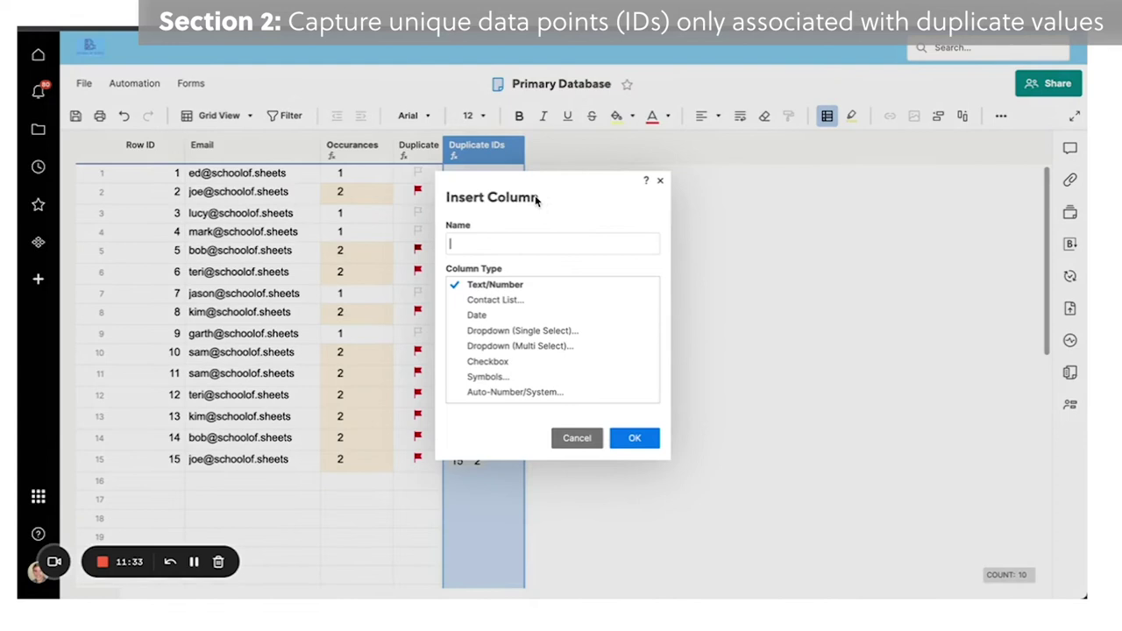
{"action": "key", "text": "Return"}
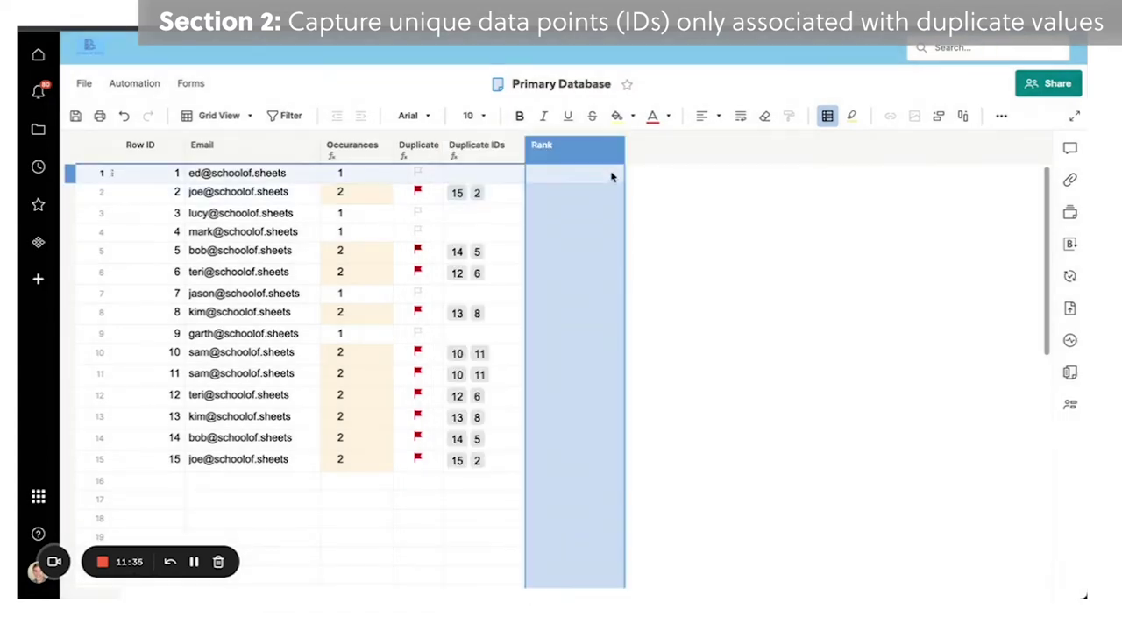
Insert a Text/Number column named Remove directly after the Rank column.
{"action": "right_click", "coordinate": [571, 153]}
{"action": "left_click", "coordinate": [629, 198]}
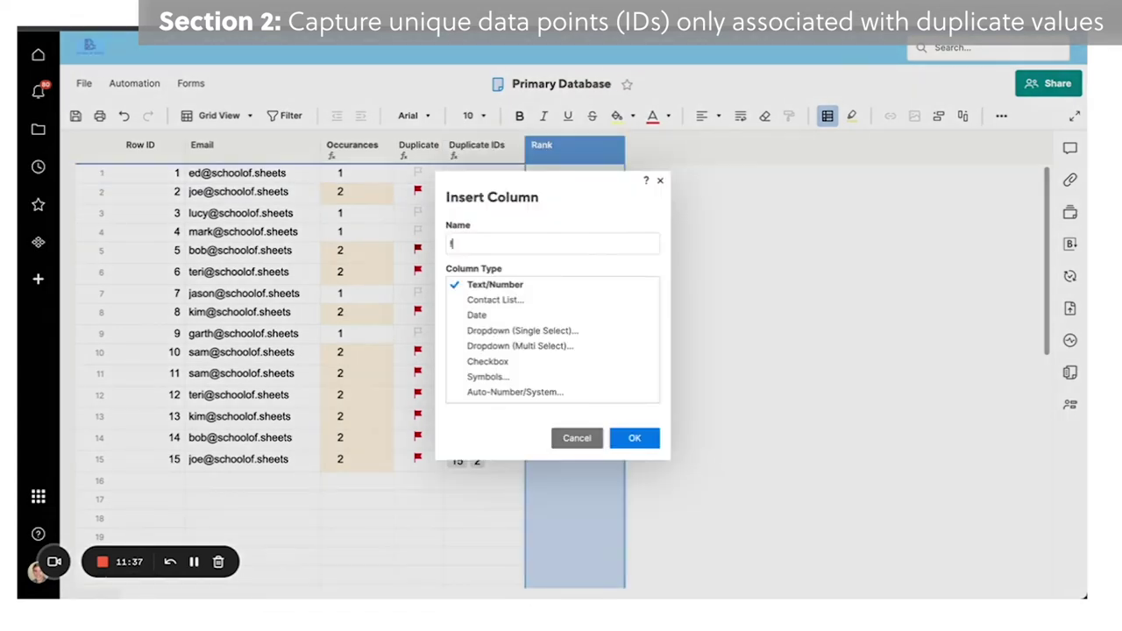
{"action": "type", "text": "Remove"}
{"action": "key", "text": "Return"}
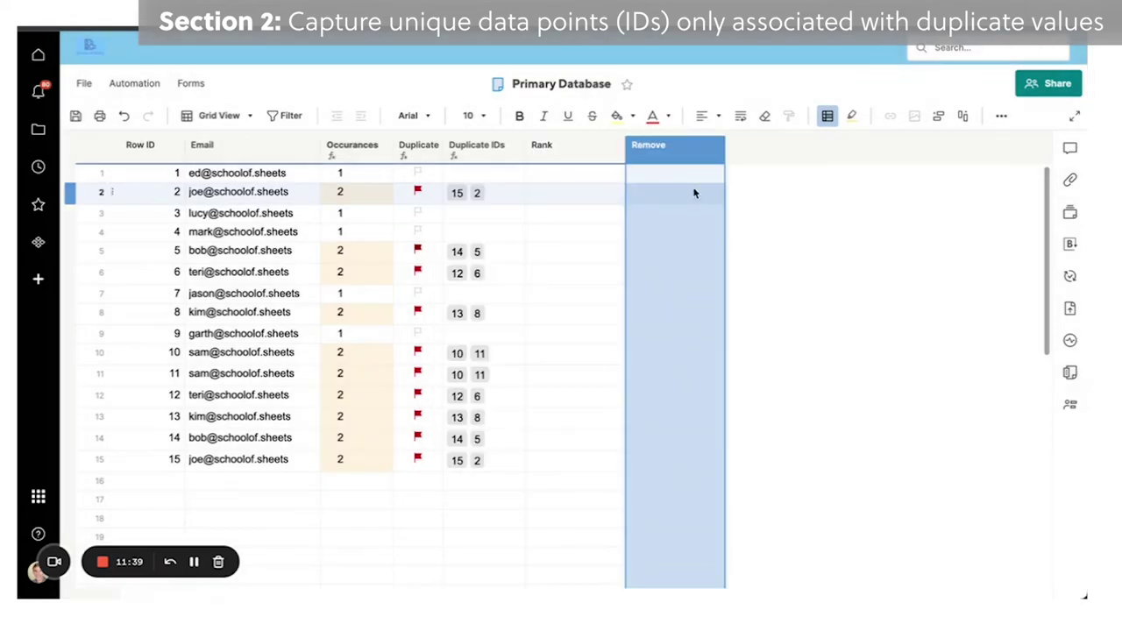
Set the font size of the Rank and Remove columns to 12.
{"action": "left_click", "coordinate": [562, 151]}
{"action": "left_click", "coordinate": [666, 149], "text": "shift"}
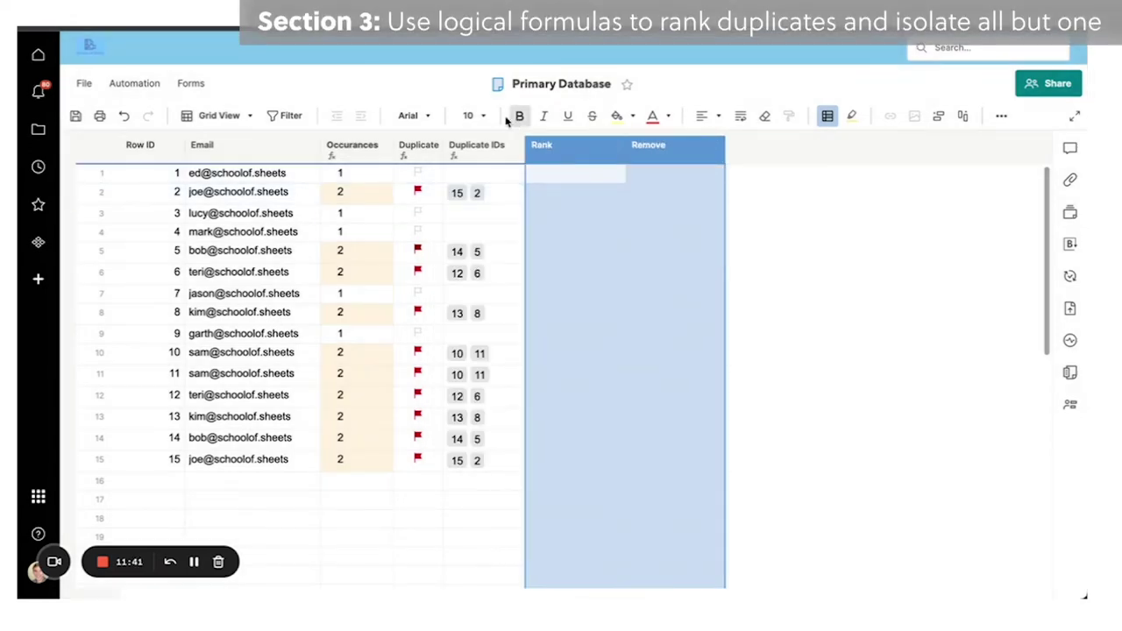
{"action": "left_click", "coordinate": [473, 116]}
{"action": "left_click", "coordinate": [474, 231]}
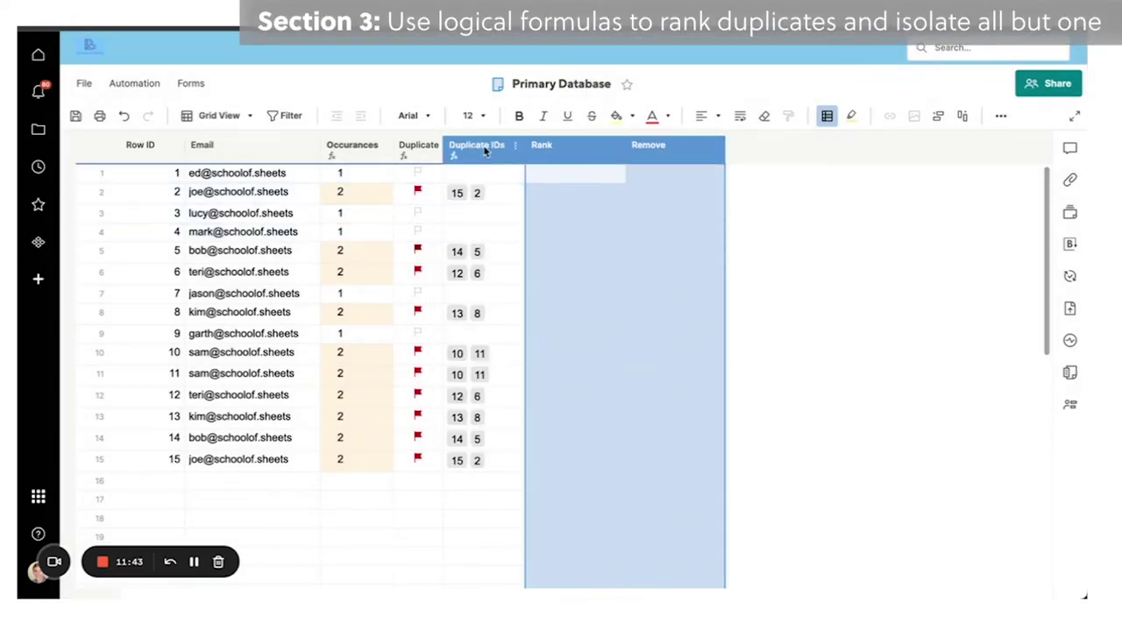
{"action": "left_click", "coordinate": [586, 175]}
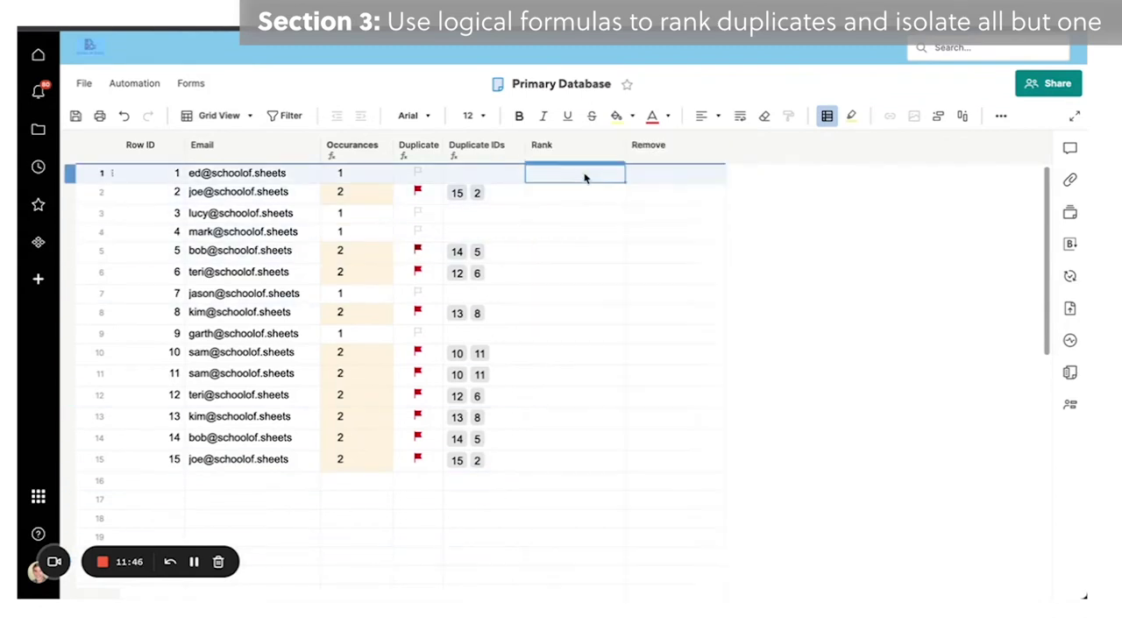
{"action": "left_click", "coordinate": [137, 195]}
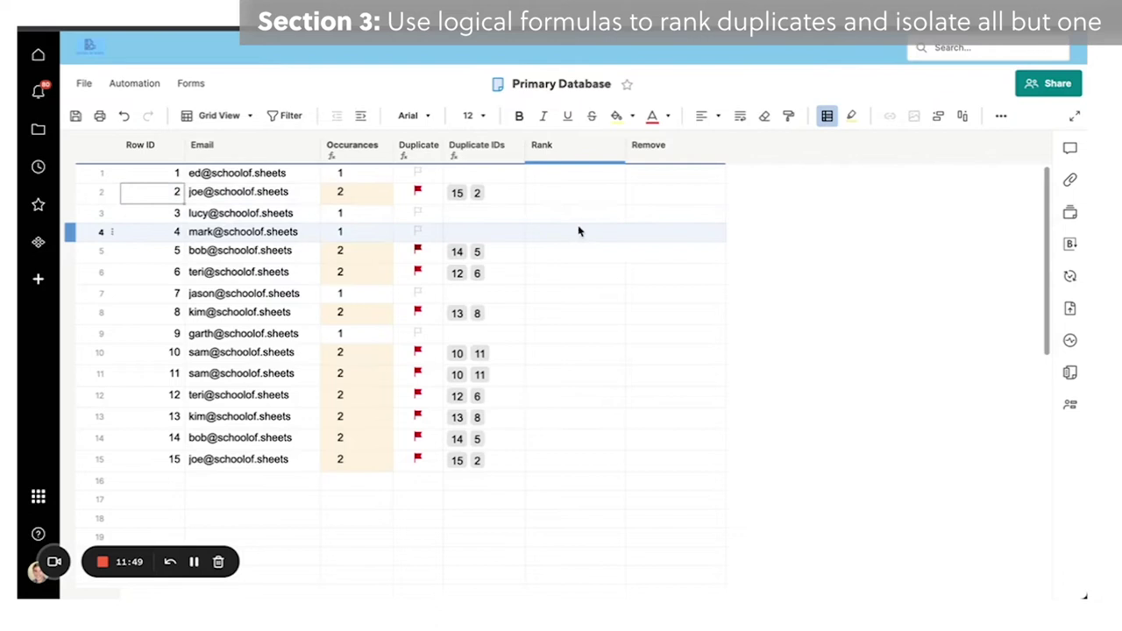
{"action": "left_click", "coordinate": [581, 200]}
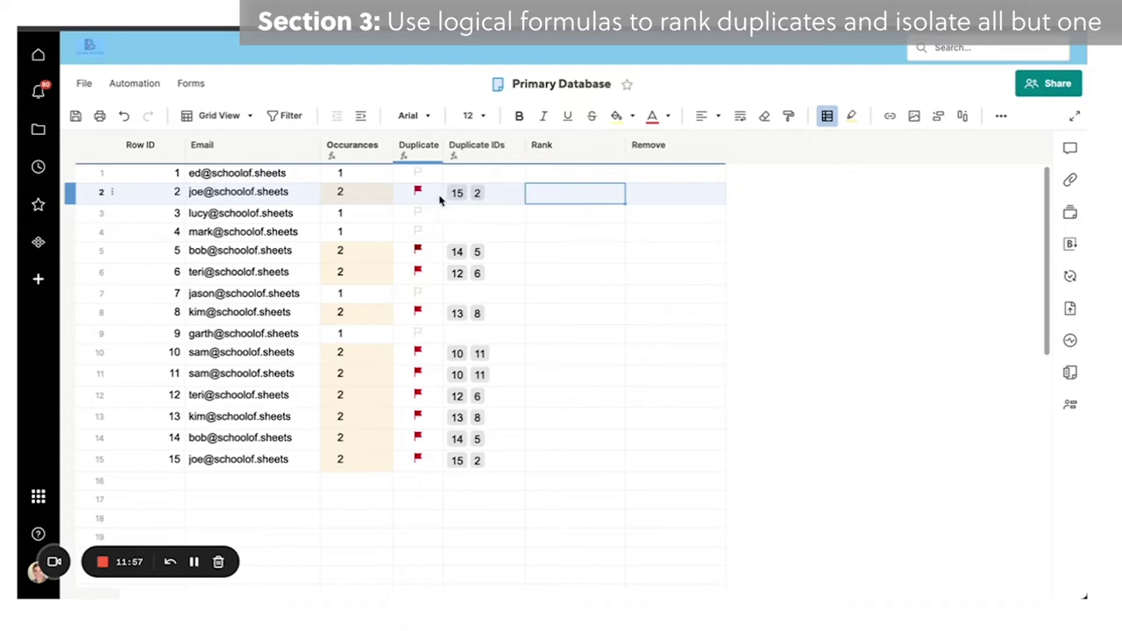
{"action": "left_click", "coordinate": [699, 192]}
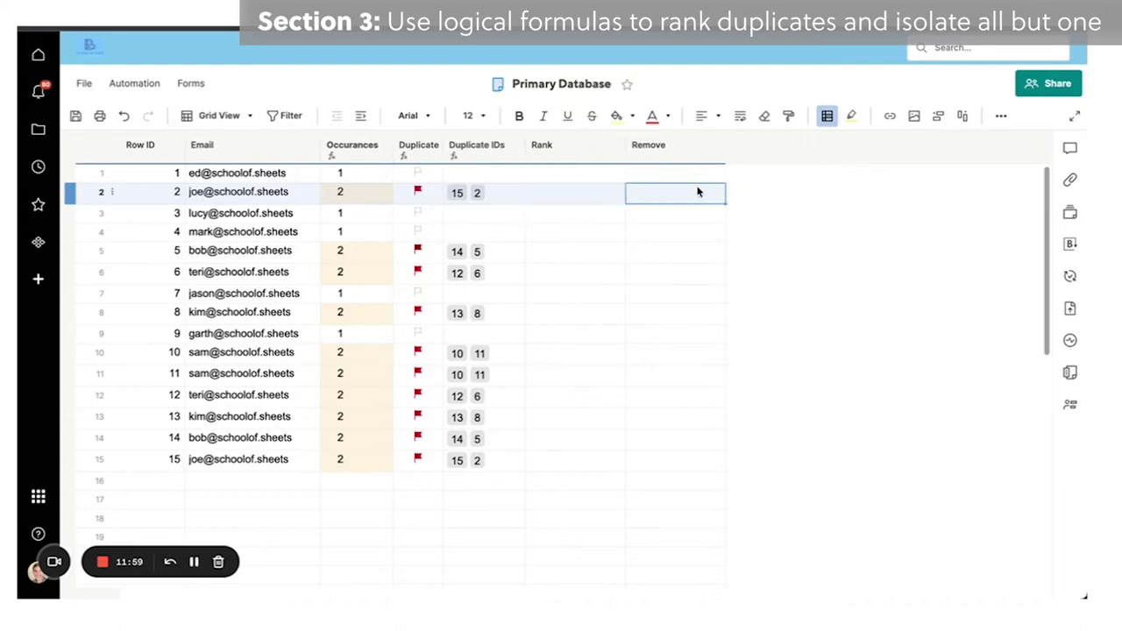
Change the Remove column's type to Checkbox and narrow the column to fit its heading.
{"action": "left_click", "coordinate": [697, 160]}
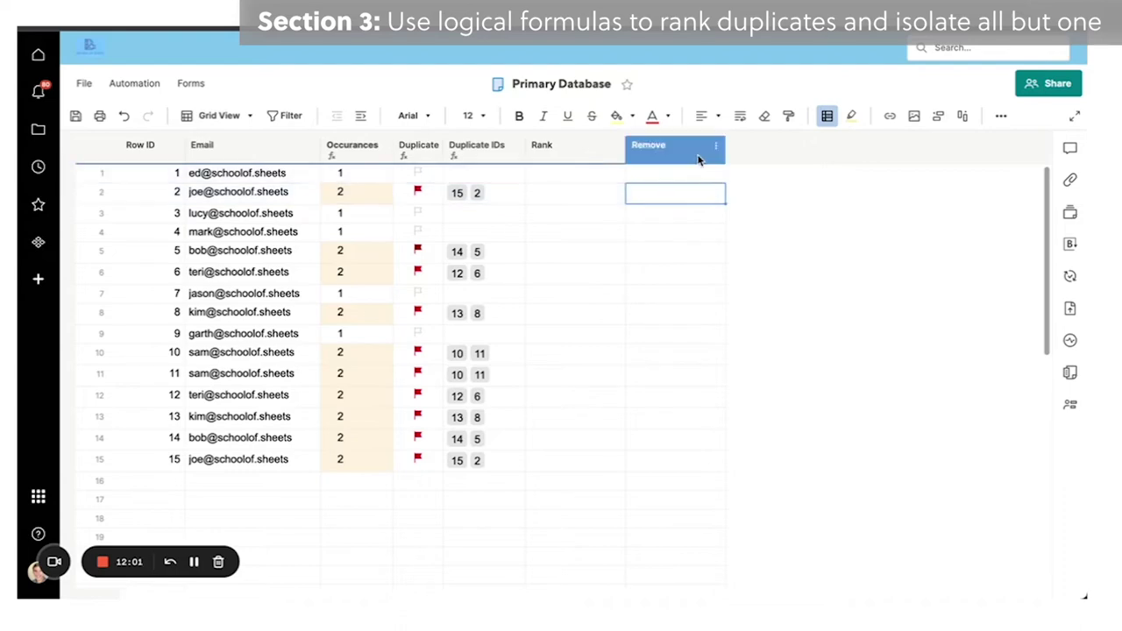
{"action": "double_click", "coordinate": [698, 159]}
{"action": "left_click", "coordinate": [525, 377]}
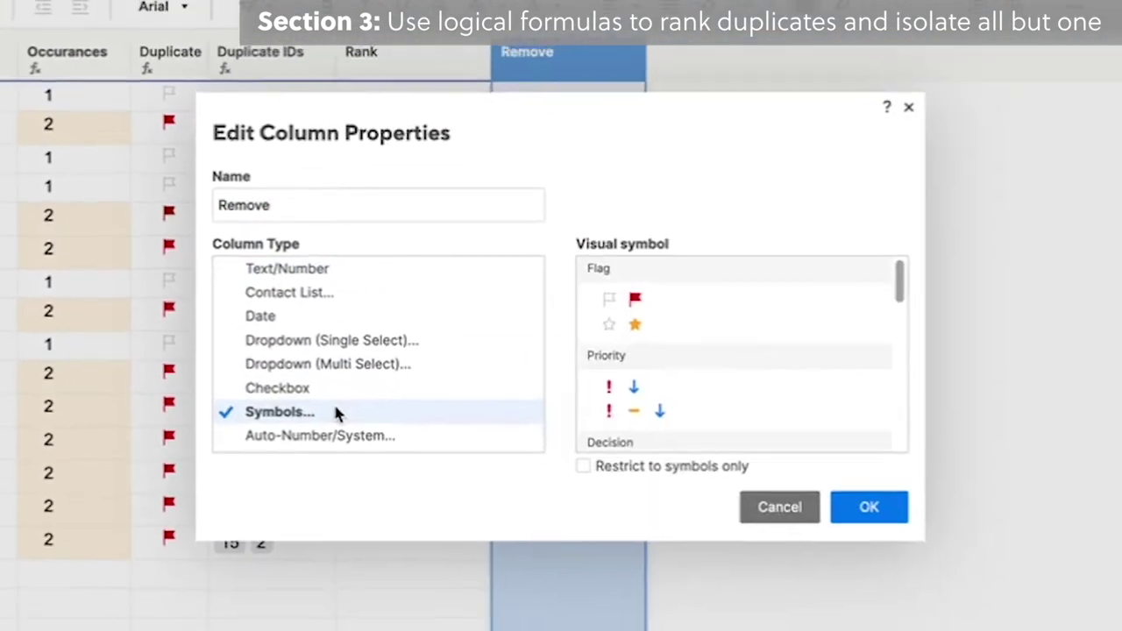
{"action": "scroll", "coordinate": [795, 377], "scroll_direction": "down", "scroll_amount": 5}
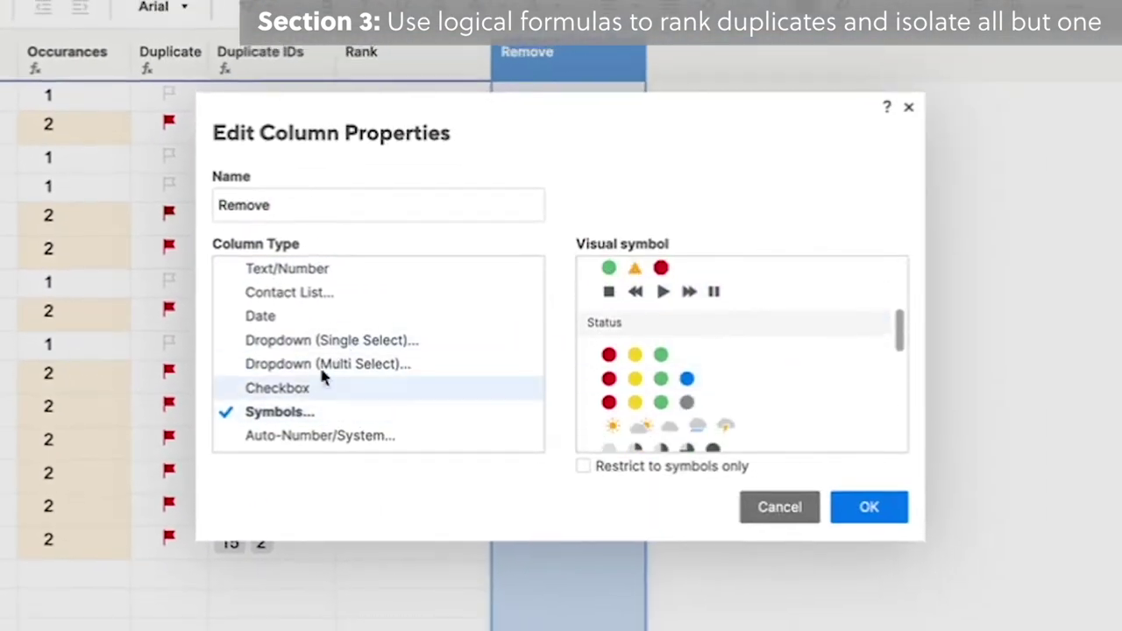
{"action": "left_click", "coordinate": [366, 389]}
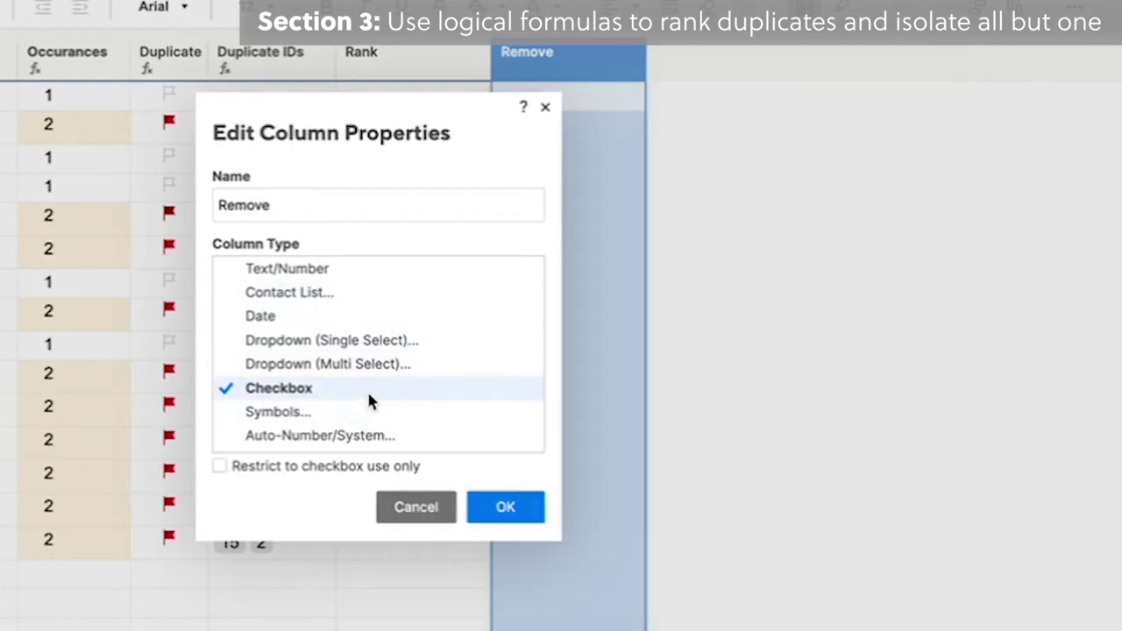
{"action": "left_click", "coordinate": [522, 518]}
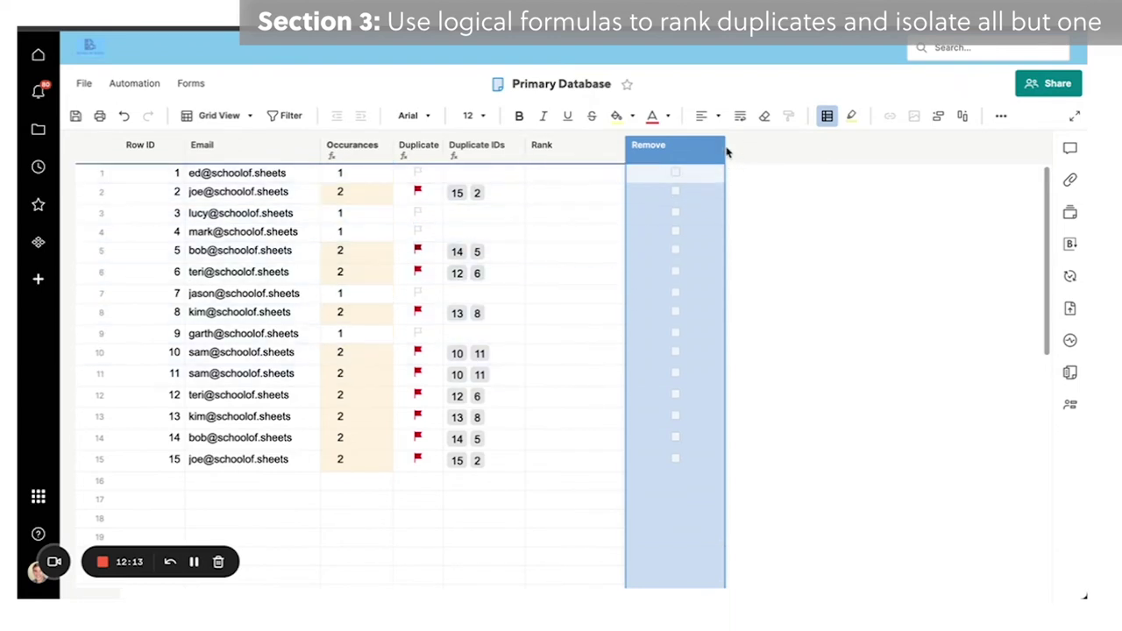
{"action": "left_click_drag", "start_coordinate": [725, 147], "coordinate": [688, 147]}
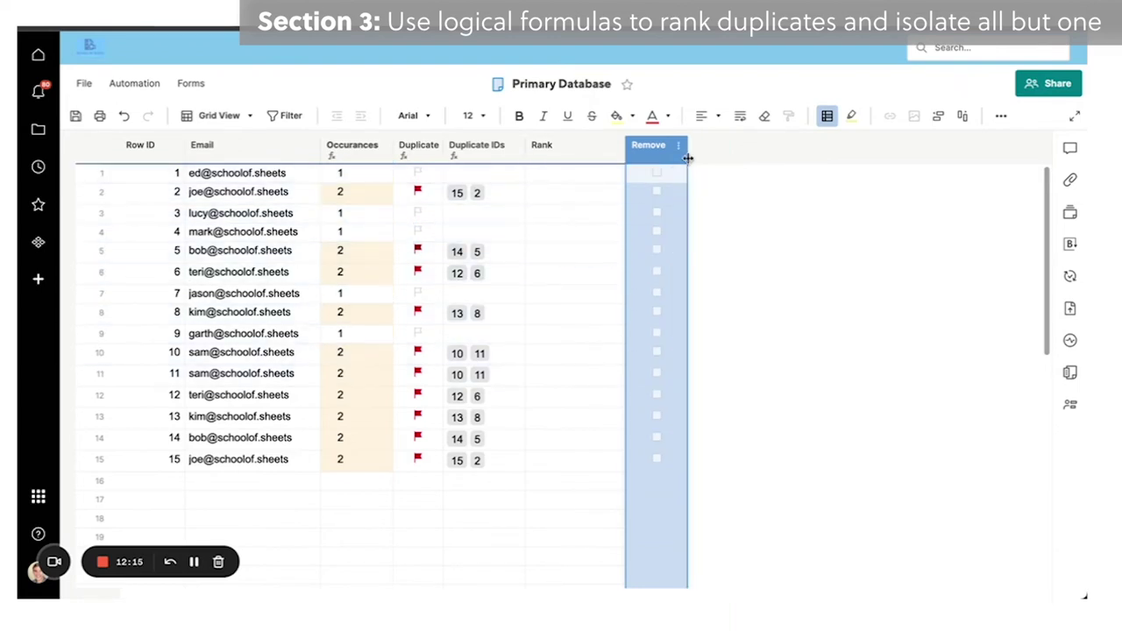
{"action": "left_click", "coordinate": [603, 198]}
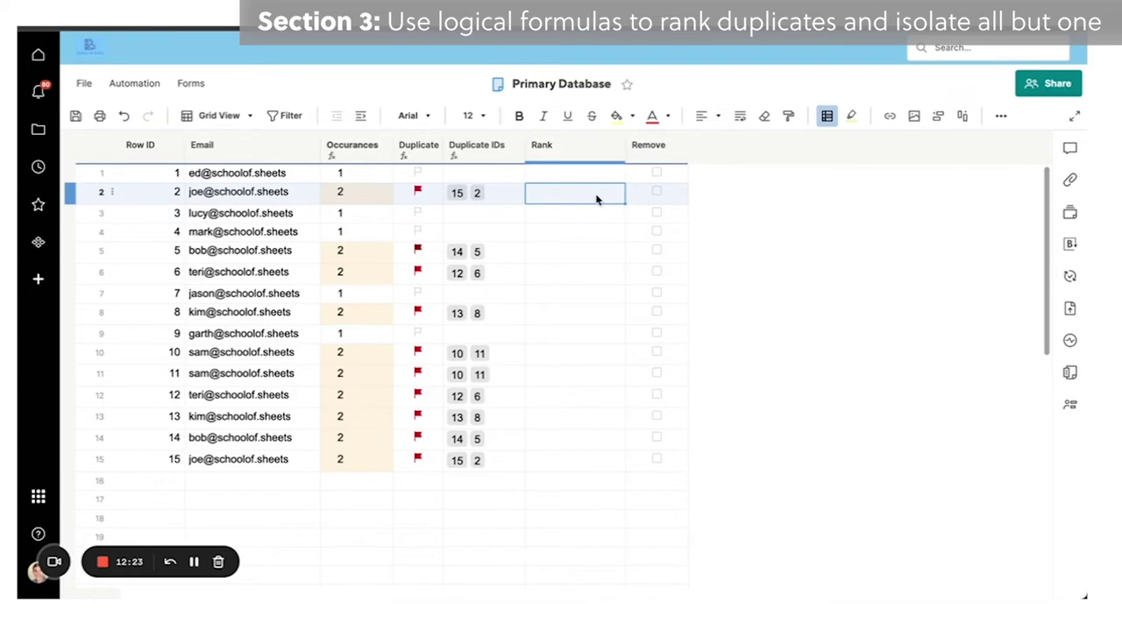
{"action": "left_click", "coordinate": [561, 178]}
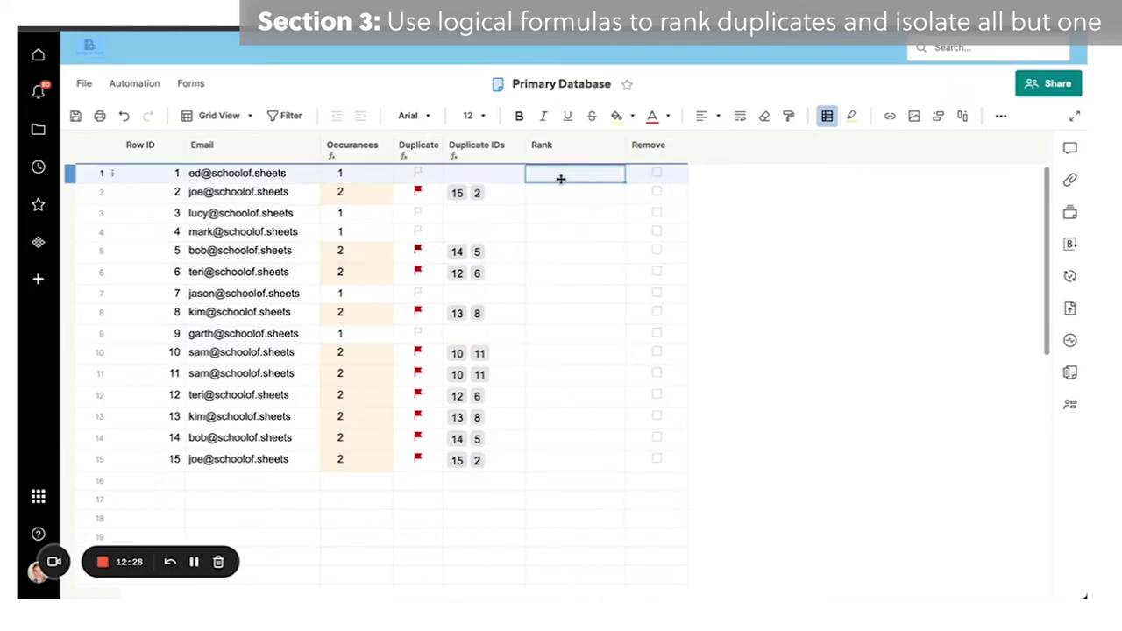
{"action": "type", "text": "=rank"}
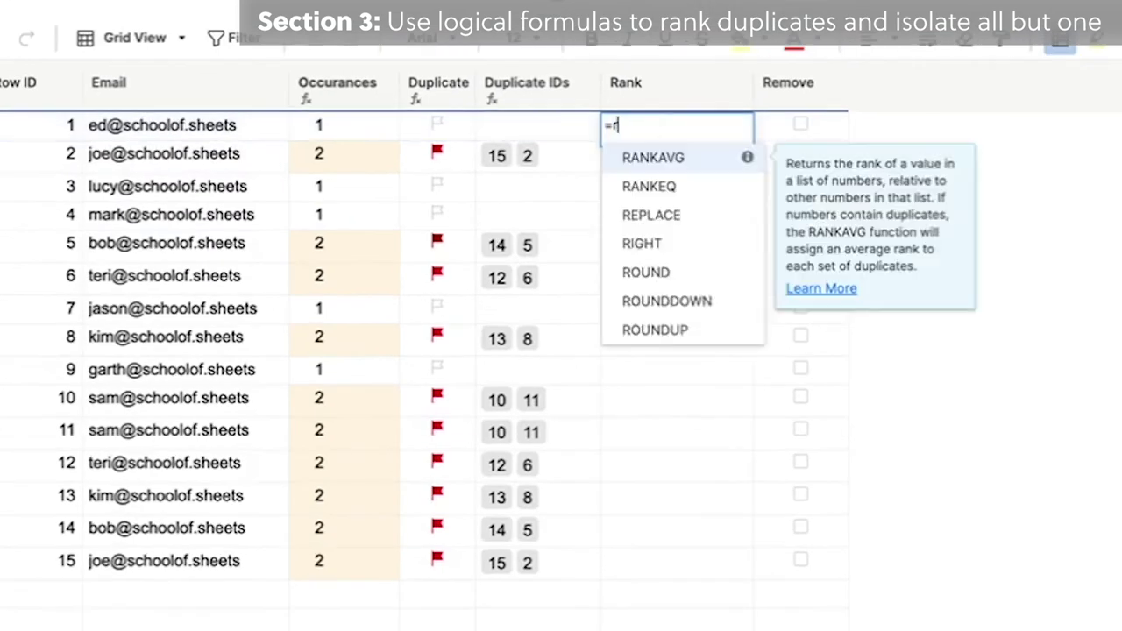
{"action": "left_click", "coordinate": [689, 175]}
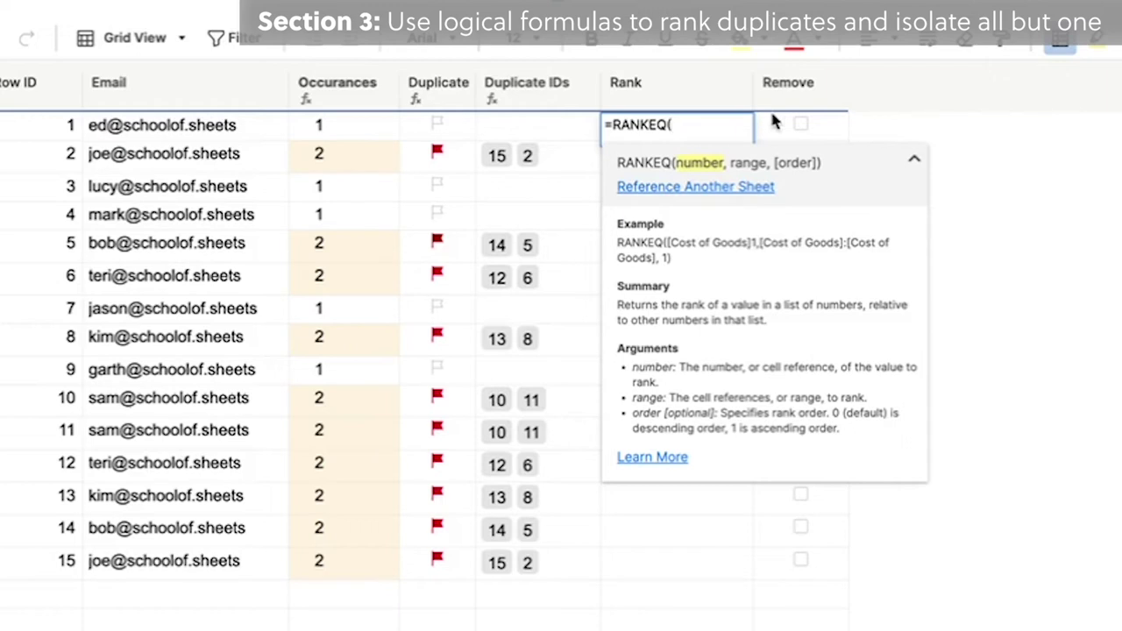
{"action": "left_click", "coordinate": [26, 129]}
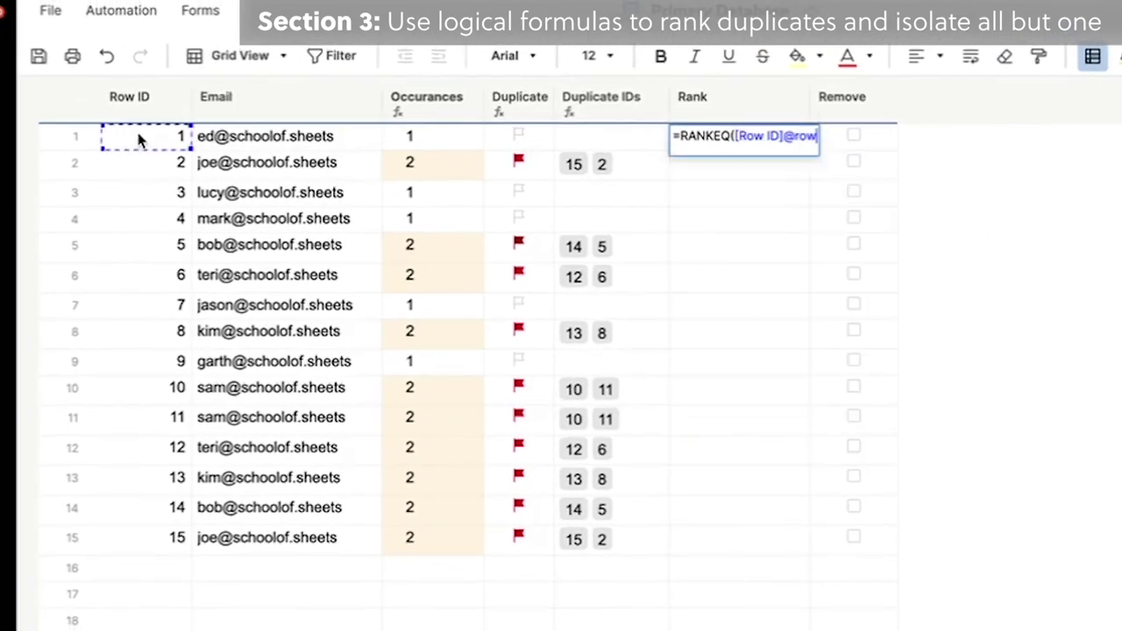
{"action": "type", "text": ","}
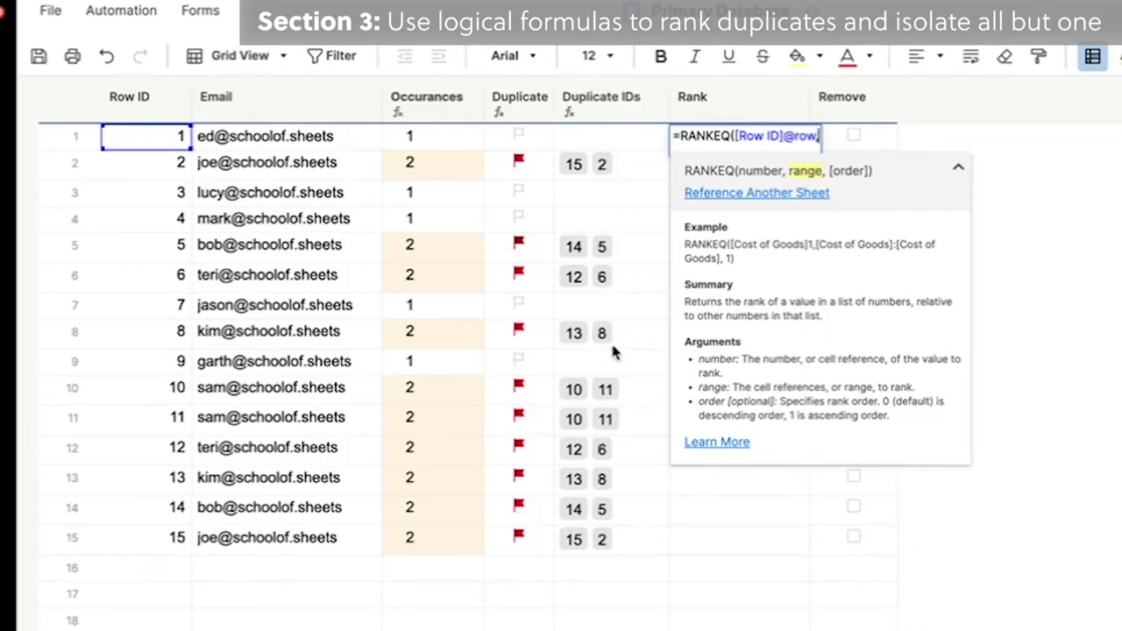
{"action": "key", "text": "Return"}
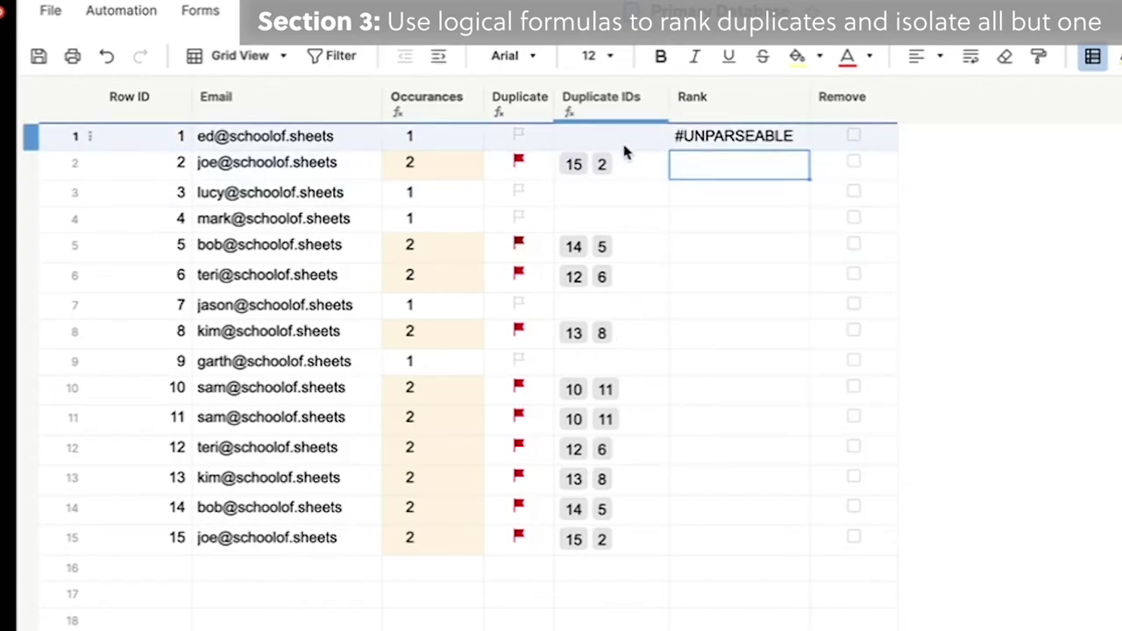
Copy the complete COLLECT function from the row 1 Duplicate IDs formula, leaving that formula unedited.
{"action": "left_click", "coordinate": [626, 140]}
{"action": "right_click", "coordinate": [626, 141]}
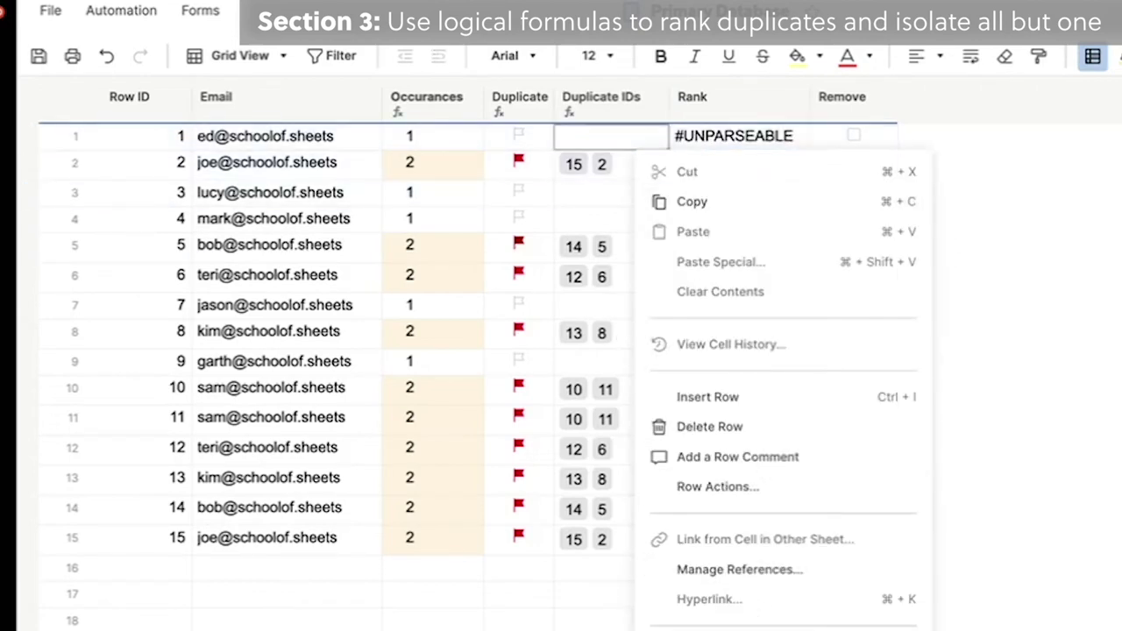
{"action": "key", "text": "Escape"}
{"action": "key", "text": "F2"}
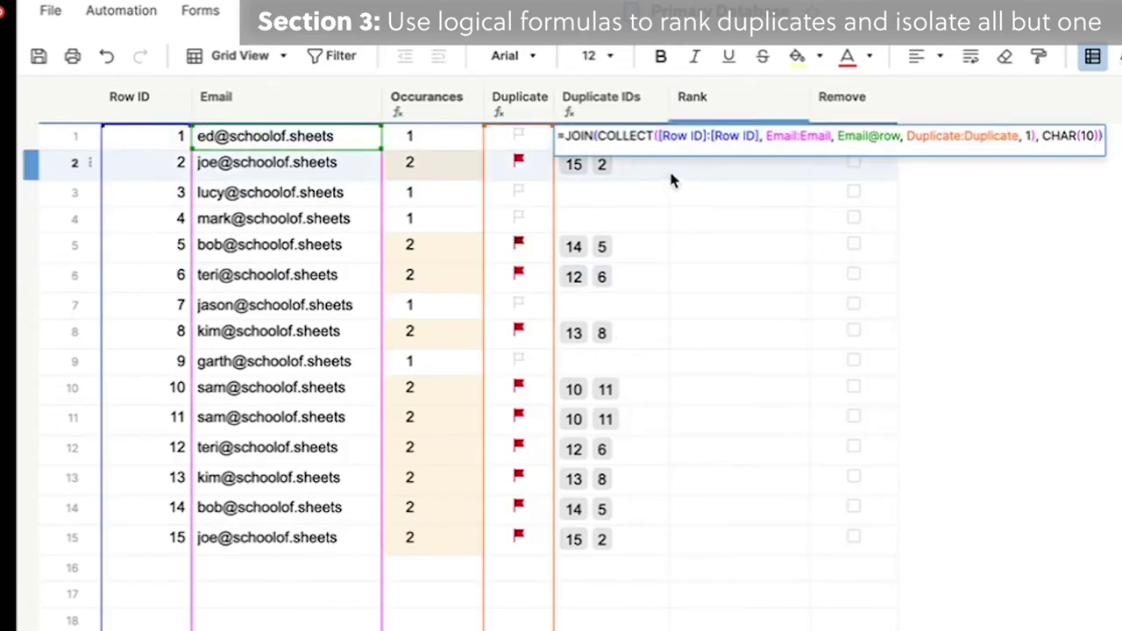
{"action": "left_click", "coordinate": [1032, 138]}
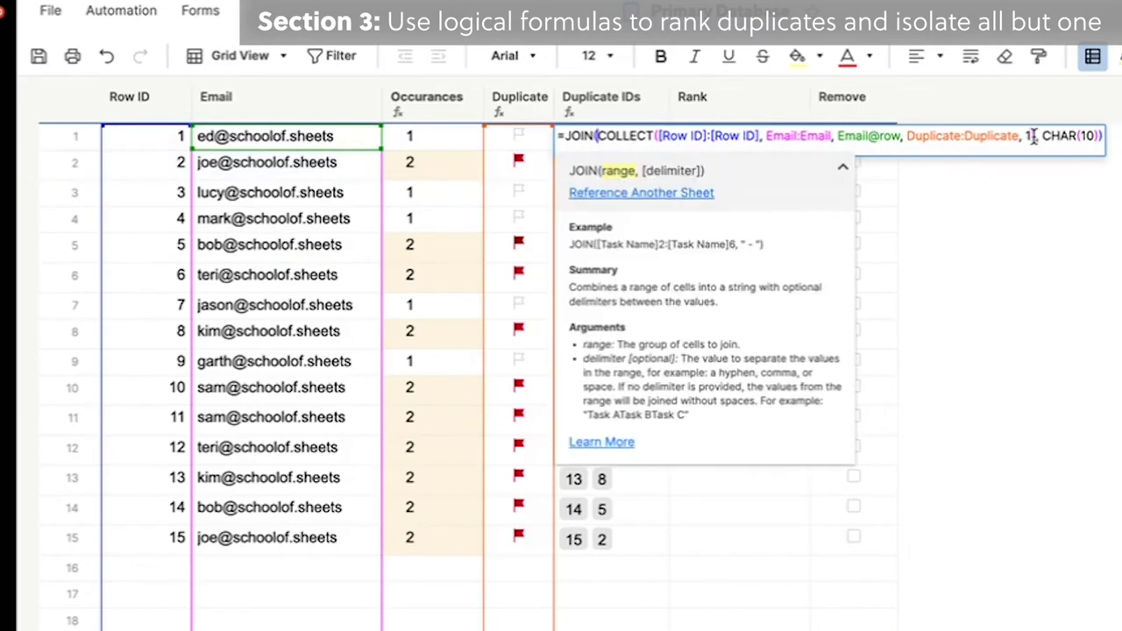
{"action": "double_click", "coordinate": [1035, 137]}
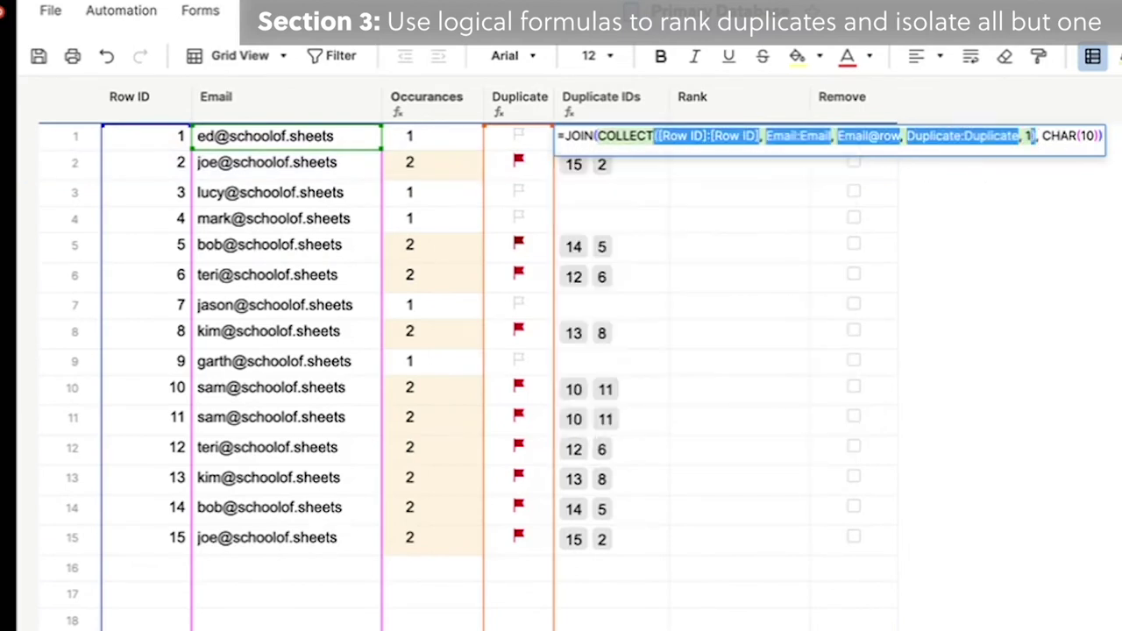
{"action": "key", "text": "Escape"}
Complete the row 1 RANKEQ formula with COLLECT([Row ID]:[Row ID], Email:Email, Email@row, Duplicate:Duplicate, 1) as range and 1 as order.
{"action": "left_click", "coordinate": [801, 138]}
{"action": "left_click", "coordinate": [801, 138]}
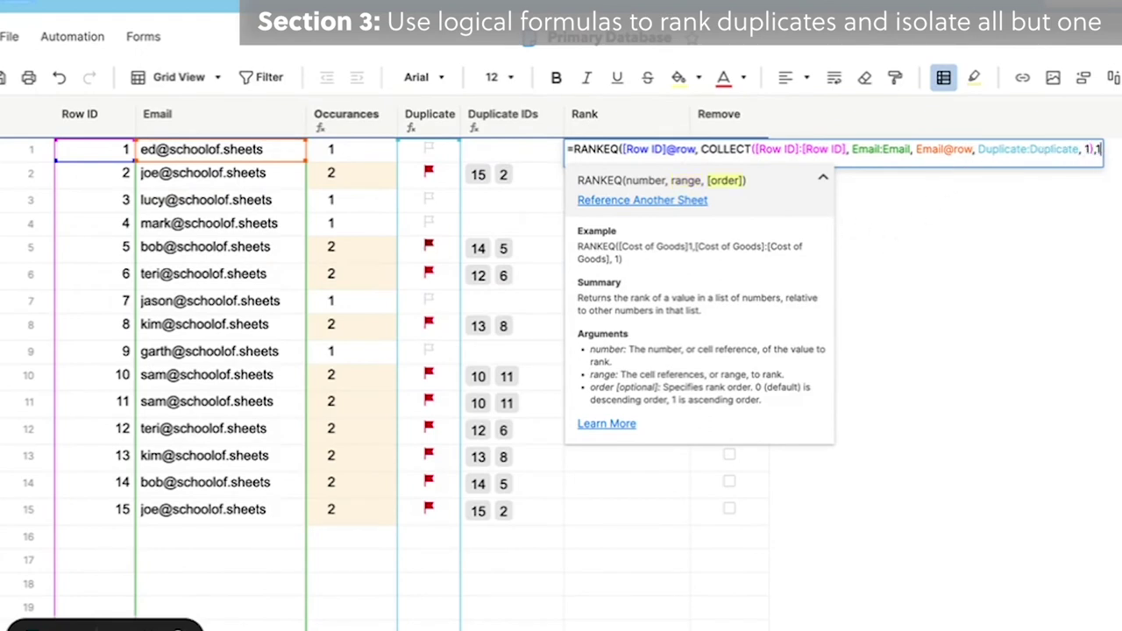
{"action": "key", "text": "Return"}
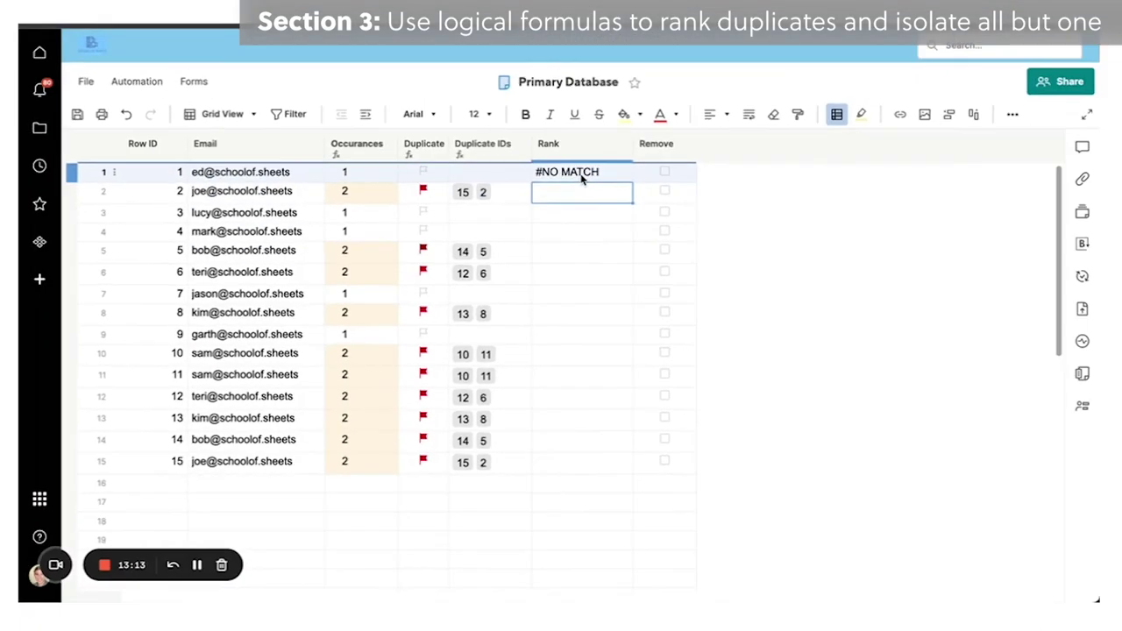
Convert the row 1 Rank formula to a column formula.
{"action": "left_click", "coordinate": [590, 176]}
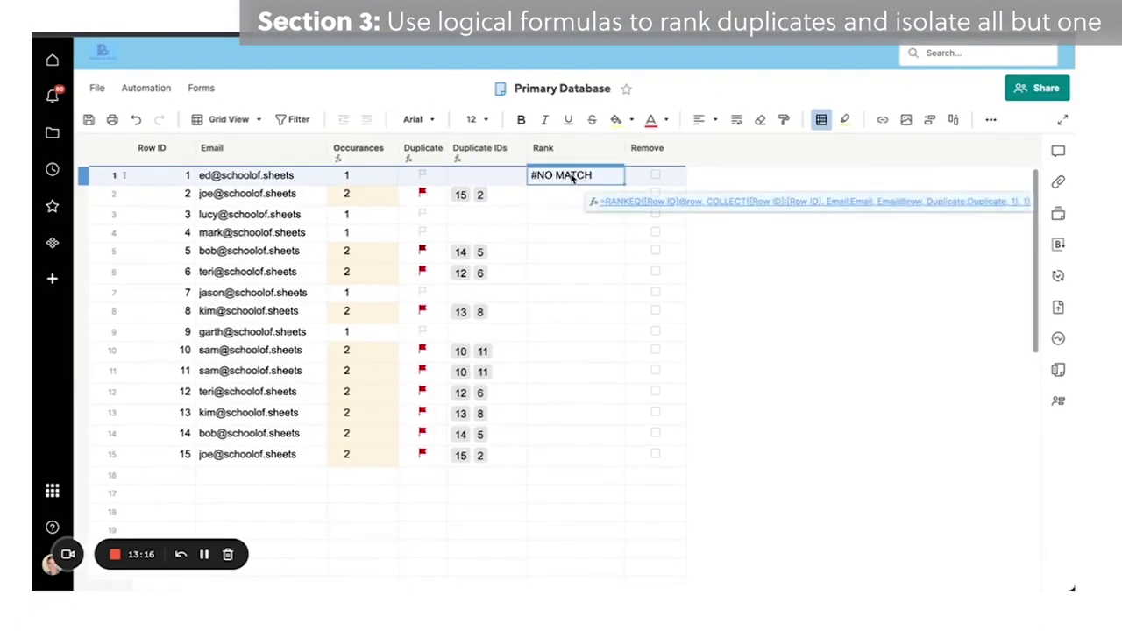
{"action": "right_click", "coordinate": [595, 181]}
{"action": "left_click", "coordinate": [677, 554]}
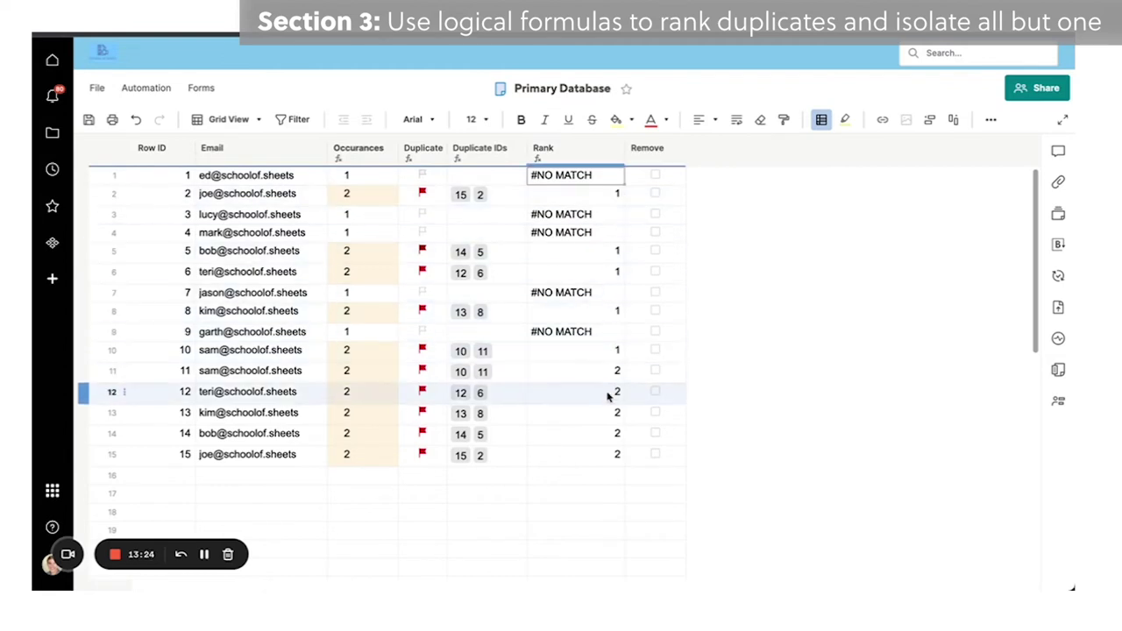
Enter the same email address as in row 15 in the Email cells of rows 16 to 19.
{"action": "left_click", "coordinate": [244, 476]}
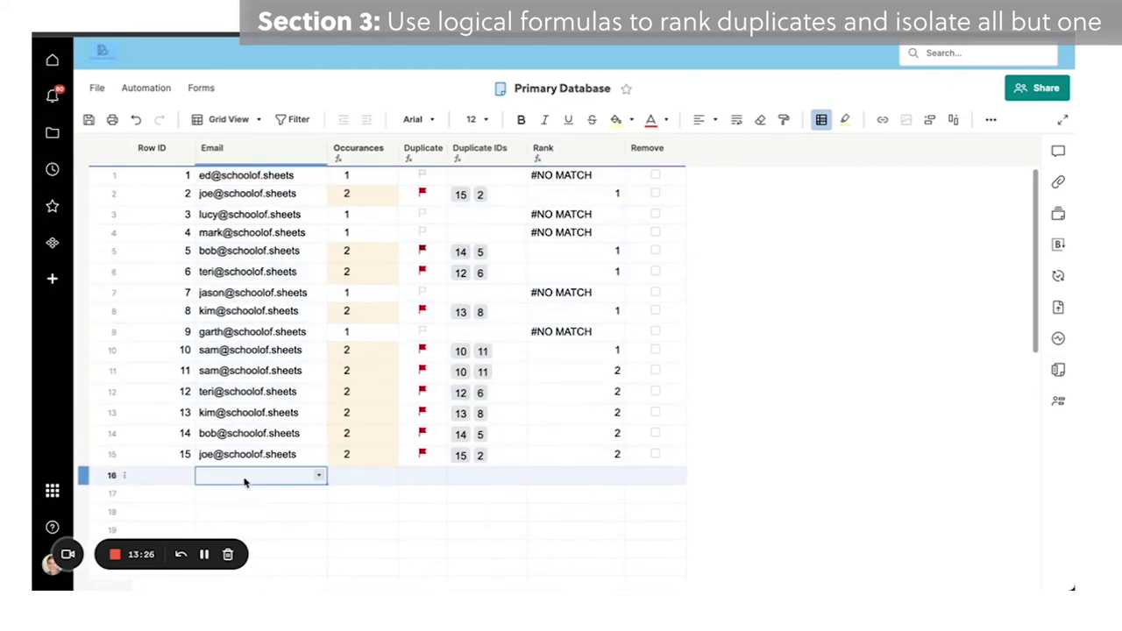
{"action": "type", "text": "j"}
{"action": "key", "text": "Return"}
{"action": "type", "text": "j"}
{"action": "key", "text": "Return"}
{"action": "type", "text": "j"}
{"action": "key", "text": "Return"}
{"action": "type", "text": "j"}
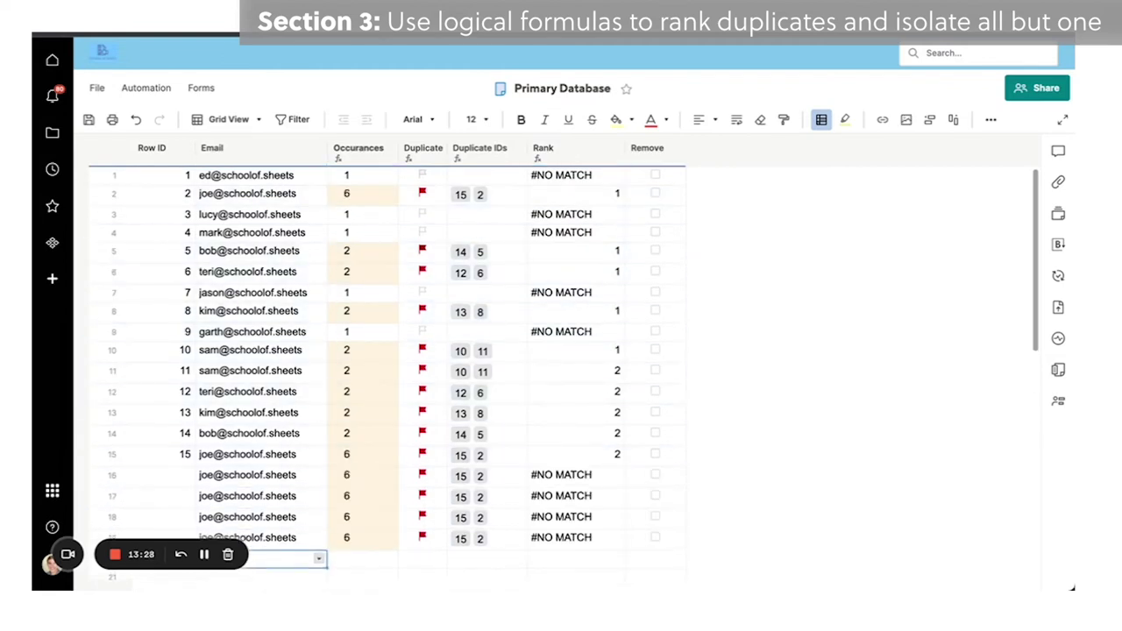
Copy the Email entries of rows 1 to 19 and paste them into the Email column starting at row 20.
{"action": "key", "text": "Return"}
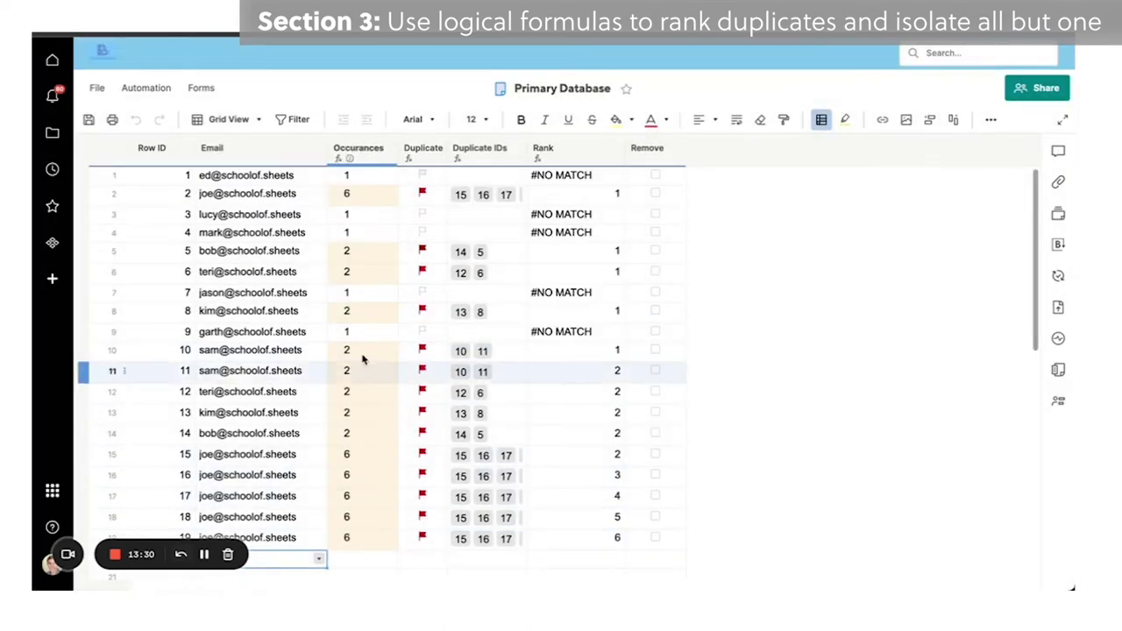
{"action": "scroll", "coordinate": [591, 392], "scroll_direction": "down", "scroll_amount": 2}
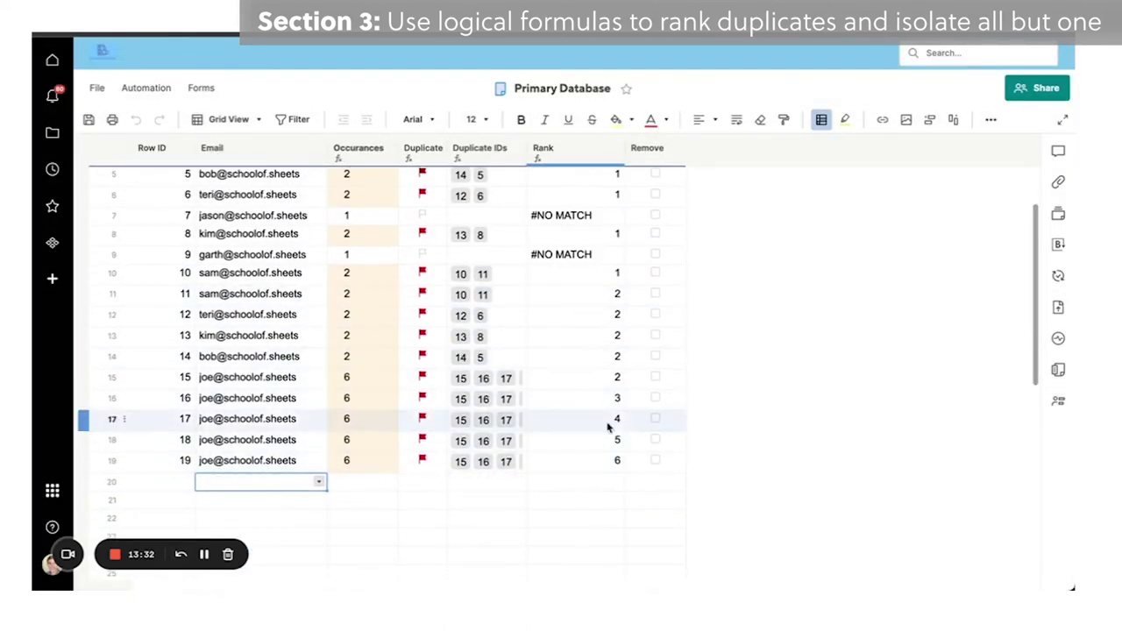
{"action": "scroll", "coordinate": [587, 352], "scroll_direction": "down", "scroll_amount": 2}
{"action": "left_click", "coordinate": [295, 371]}
{"action": "scroll", "coordinate": [296, 371], "scroll_direction": "up", "scroll_amount": 5}
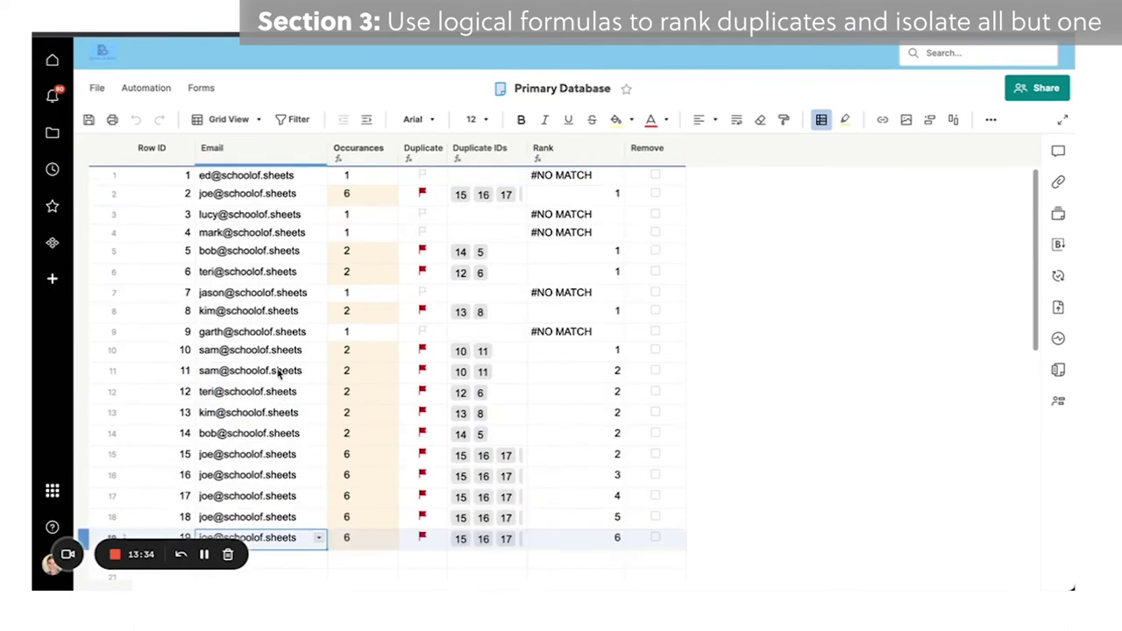
{"action": "left_click", "coordinate": [254, 175], "text": "shift"}
{"action": "key", "text": "ctrl+c"}
{"action": "scroll", "coordinate": [268, 201], "scroll_direction": "down", "scroll_amount": 5}
{"action": "left_click", "coordinate": [275, 233]}
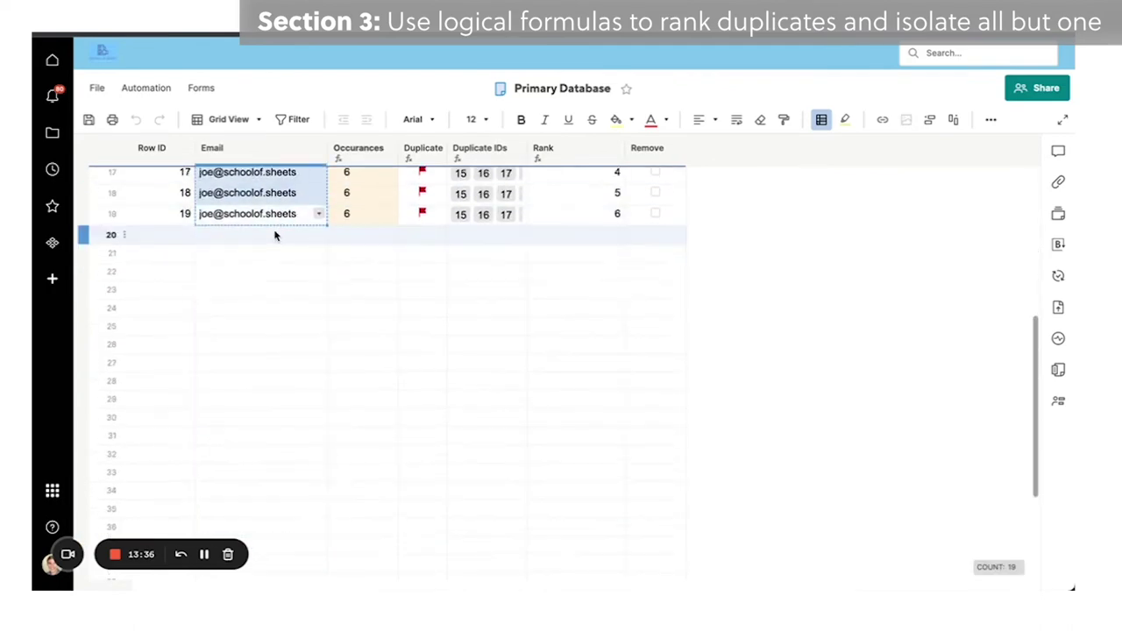
{"action": "key", "text": "ctrl+v"}
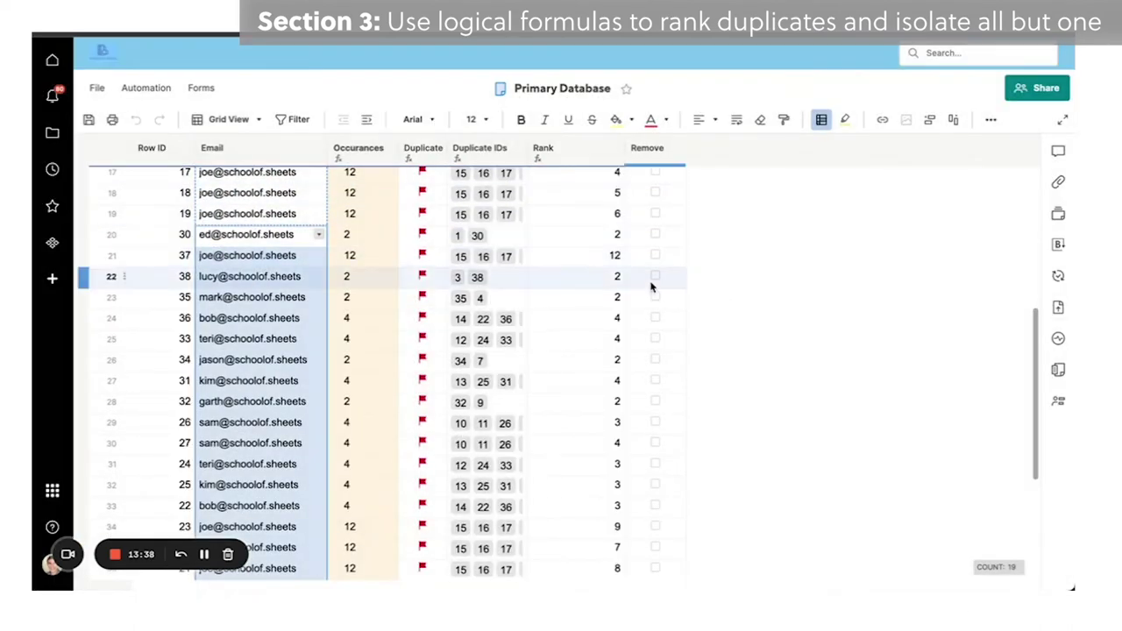
Clear the Email cell of row 1 so that row 20's address has no match left.
{"action": "scroll", "coordinate": [649, 301], "scroll_direction": "down", "scroll_amount": 1}
{"action": "scroll", "coordinate": [648, 301], "scroll_direction": "down", "scroll_amount": 5}
{"action": "scroll", "coordinate": [593, 276], "scroll_direction": "up", "scroll_amount": 10}
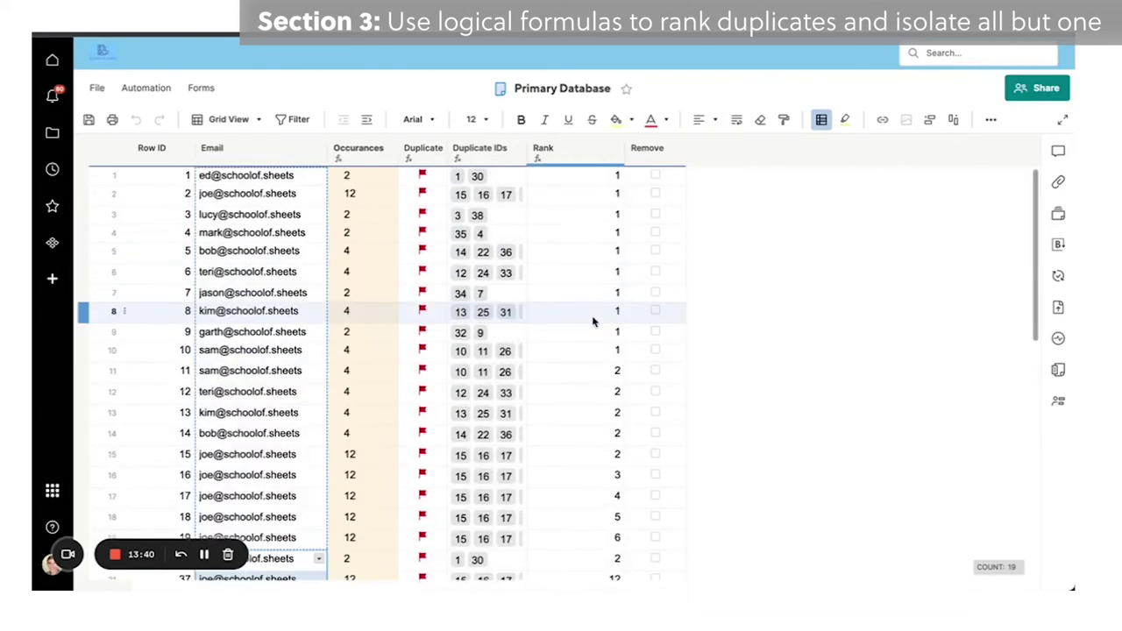
{"action": "scroll", "coordinate": [576, 238], "scroll_direction": "down", "scroll_amount": 3}
{"action": "scroll", "coordinate": [576, 238], "scroll_direction": "up", "scroll_amount": 3}
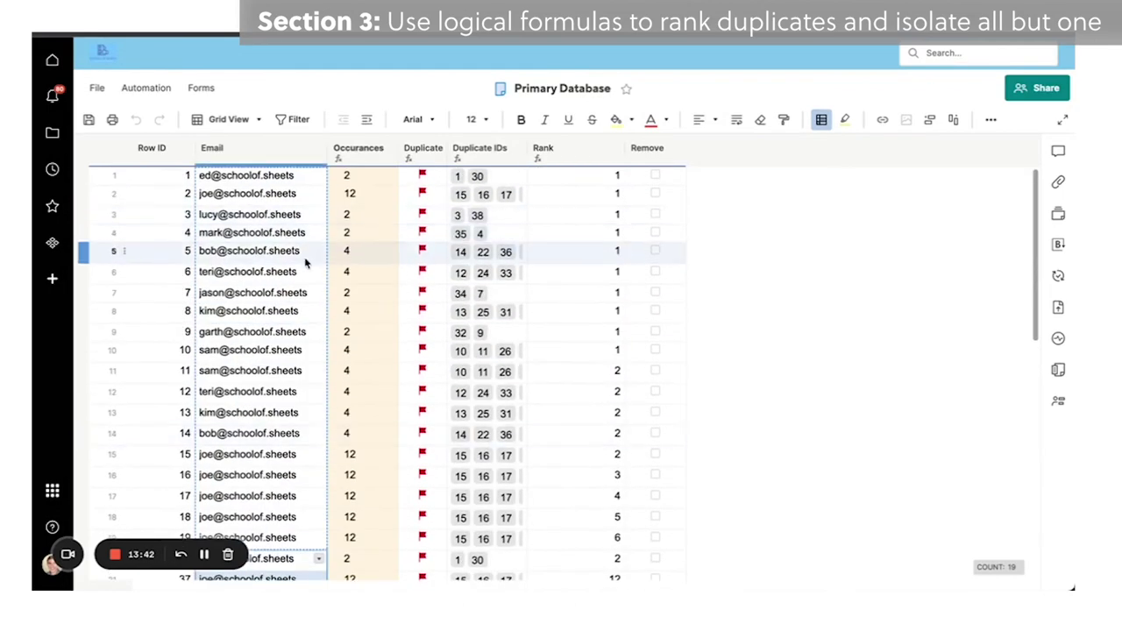
{"action": "left_click", "coordinate": [274, 265]}
{"action": "left_click", "coordinate": [244, 179]}
{"action": "key", "text": "Delete"}
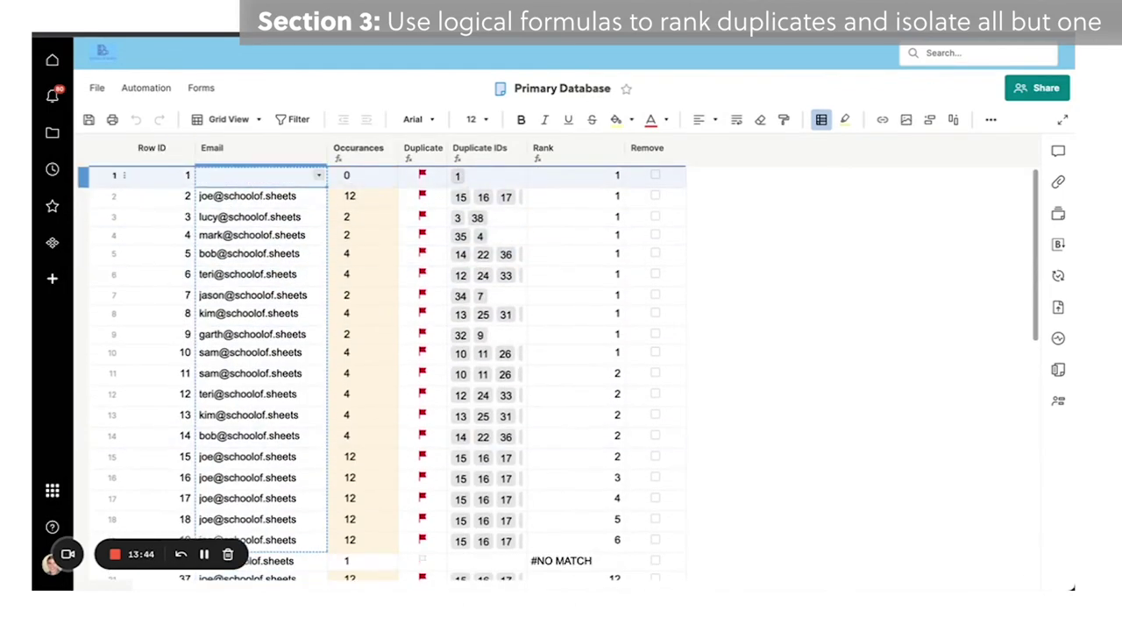
Wrap the Rank column's RANKEQ formula in IFERROR with "-" as the value if error.
{"action": "scroll", "coordinate": [368, 315], "scroll_direction": "down", "scroll_amount": 1}
{"action": "left_click", "coordinate": [561, 458]}
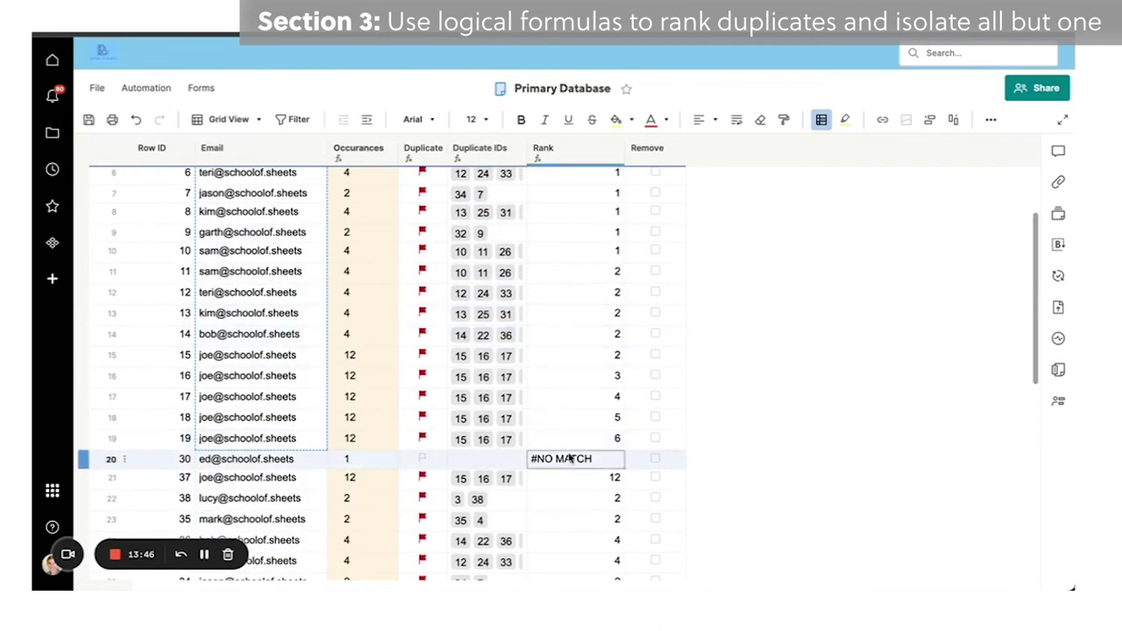
{"action": "right_click", "coordinate": [574, 458]}
{"action": "left_click", "coordinate": [635, 545]}
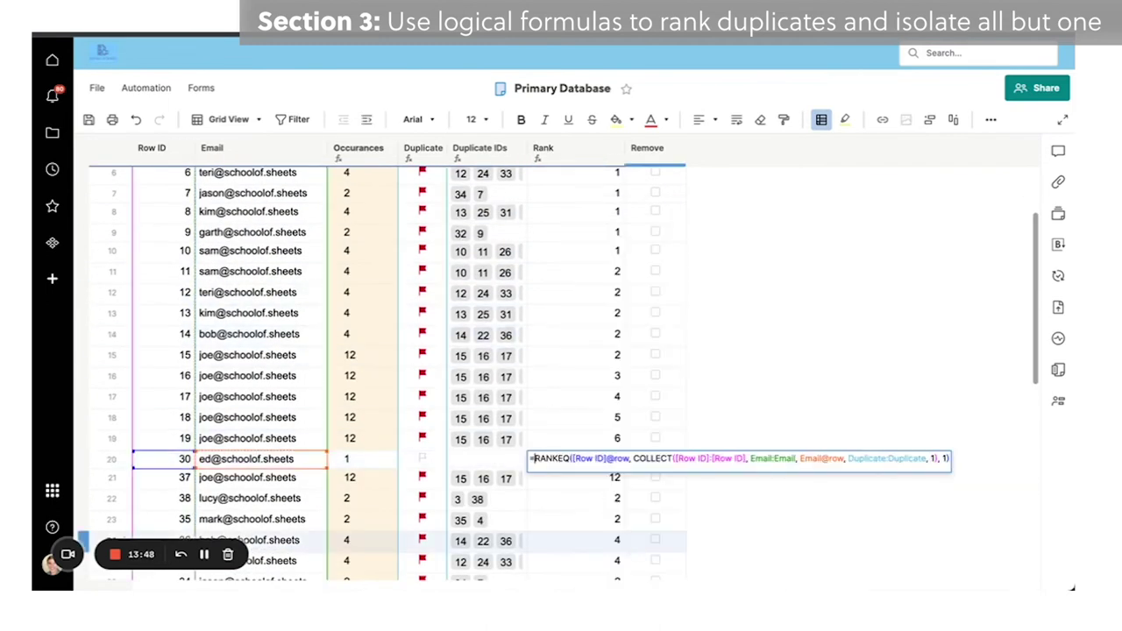
{"action": "type", "text": "IFERROR("}
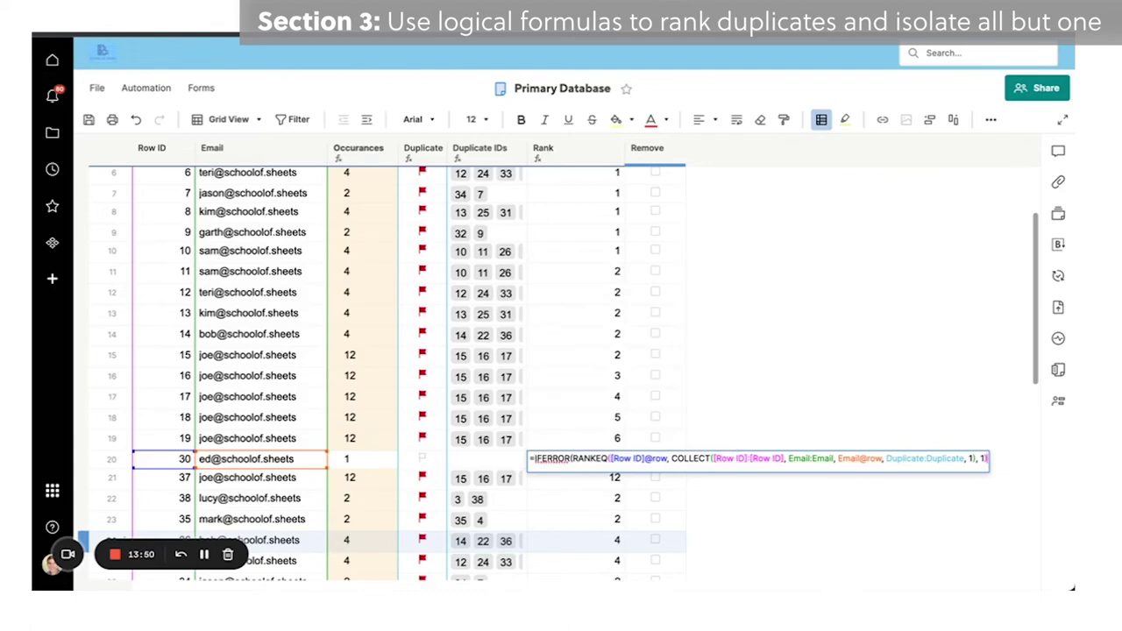
{"action": "type", "text": ",\"-\")"}
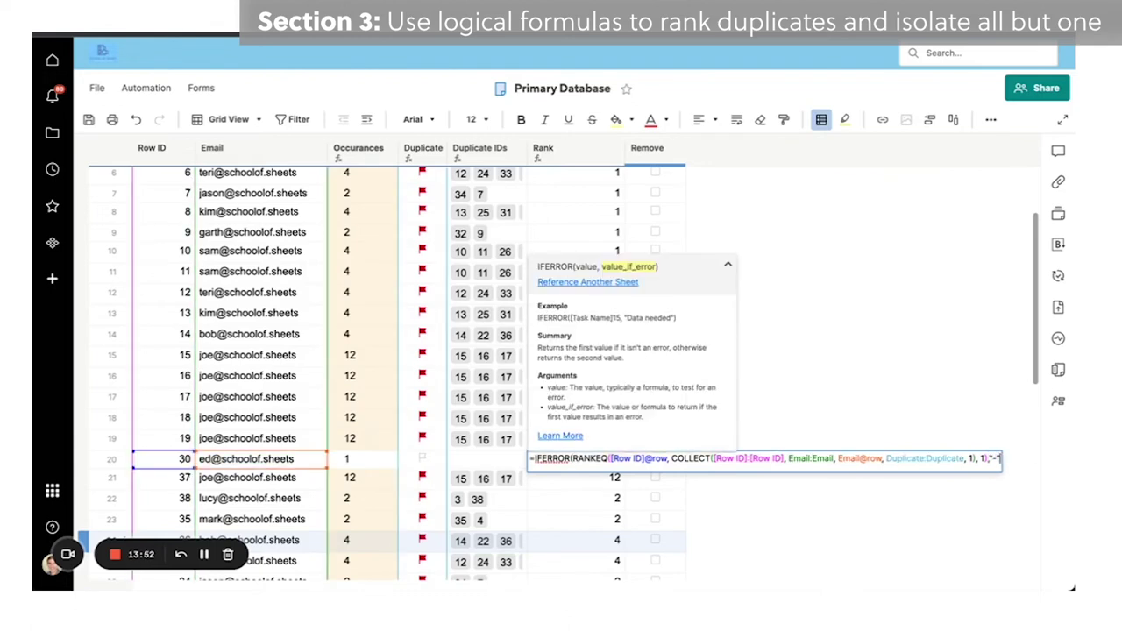
{"action": "key", "text": "Return"}
Right-align the Rank column and make it narrower, saving the sheet.
{"action": "right_click", "coordinate": [566, 150]}
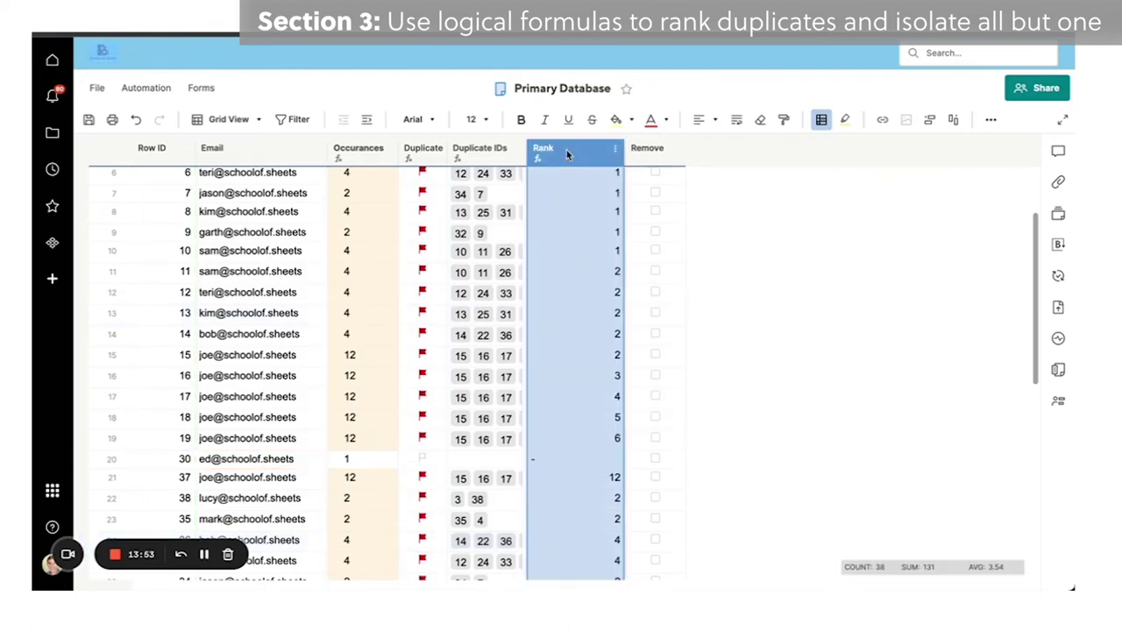
{"action": "left_click", "coordinate": [714, 120]}
{"action": "left_click", "coordinate": [729, 147]}
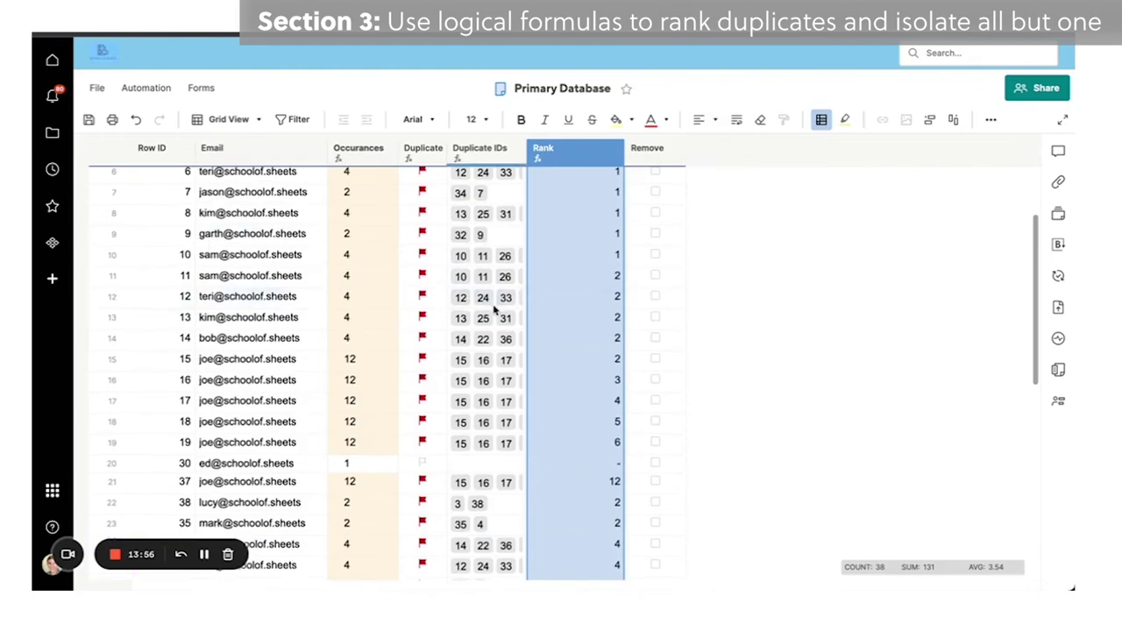
{"action": "scroll", "coordinate": [496, 316], "scroll_direction": "down", "scroll_amount": 5}
{"action": "scroll", "coordinate": [504, 322], "scroll_direction": "up", "scroll_amount": 8}
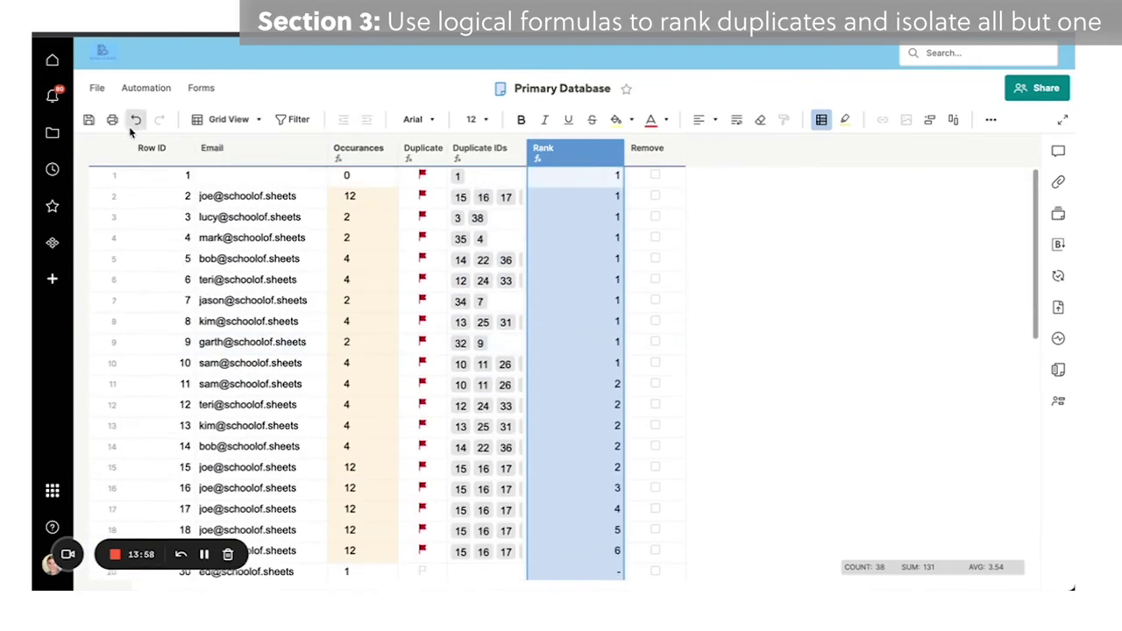
{"action": "left_click", "coordinate": [89, 119]}
{"action": "left_click_drag", "start_coordinate": [623, 156], "coordinate": [579, 156]}
Delete the Duplicate IDs column and save the sheet.
{"action": "left_click", "coordinate": [482, 151]}
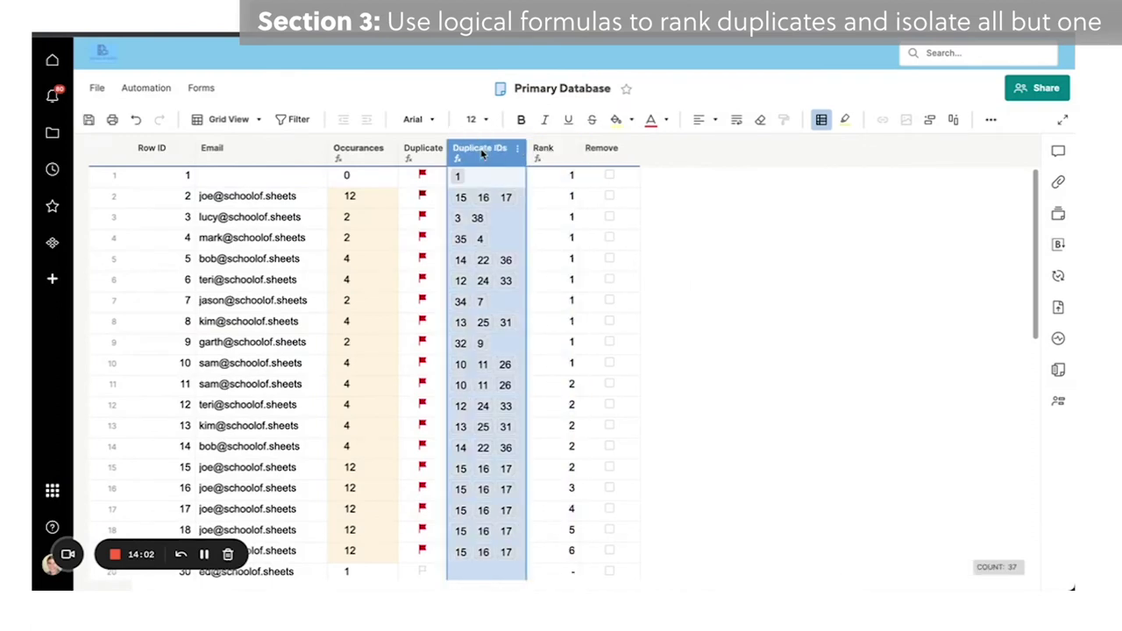
{"action": "right_click", "coordinate": [496, 160]}
{"action": "left_click", "coordinate": [541, 215]}
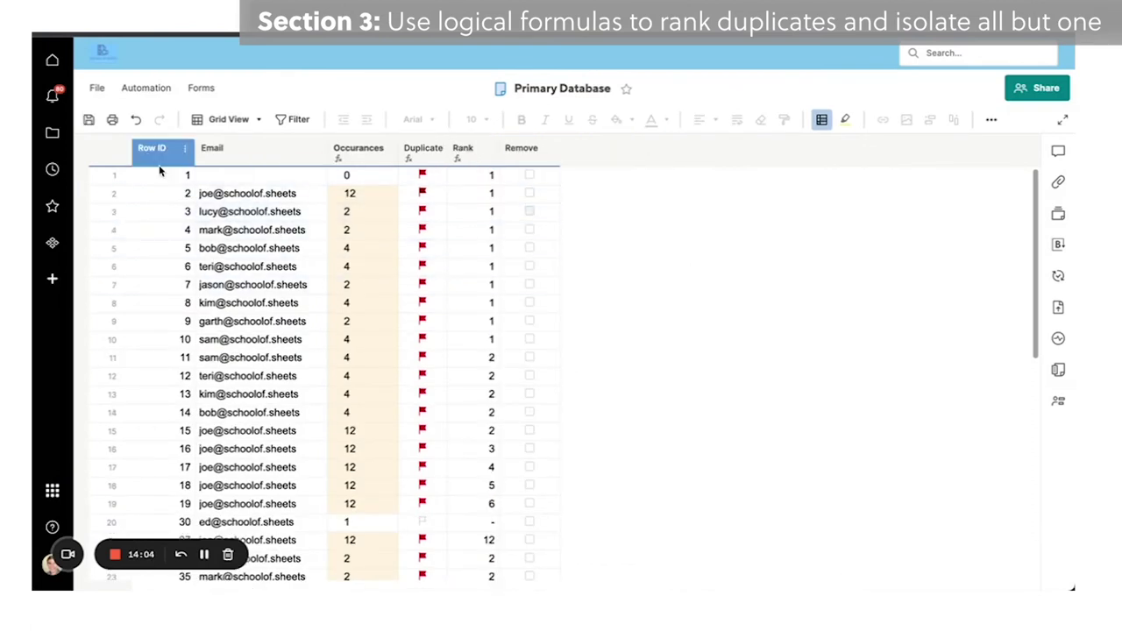
{"action": "left_click", "coordinate": [90, 120]}
Enter the formula =IF(Rank@row > 1, 1) in the Remove cell of row 1.
{"action": "left_click", "coordinate": [508, 179]}
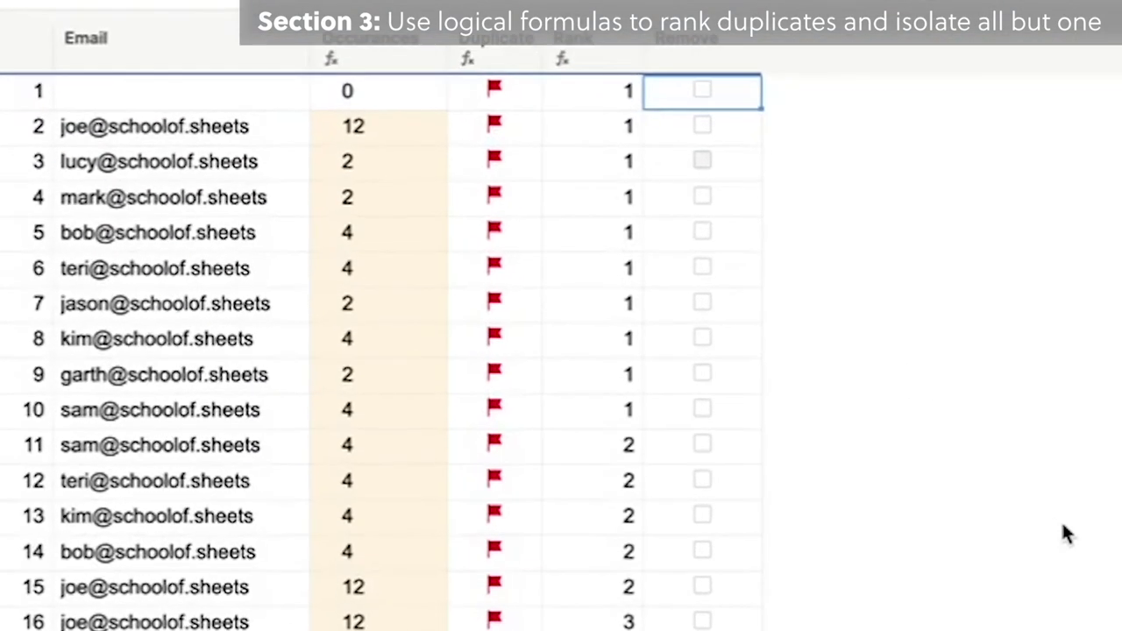
{"action": "type", "text": "=IF("}
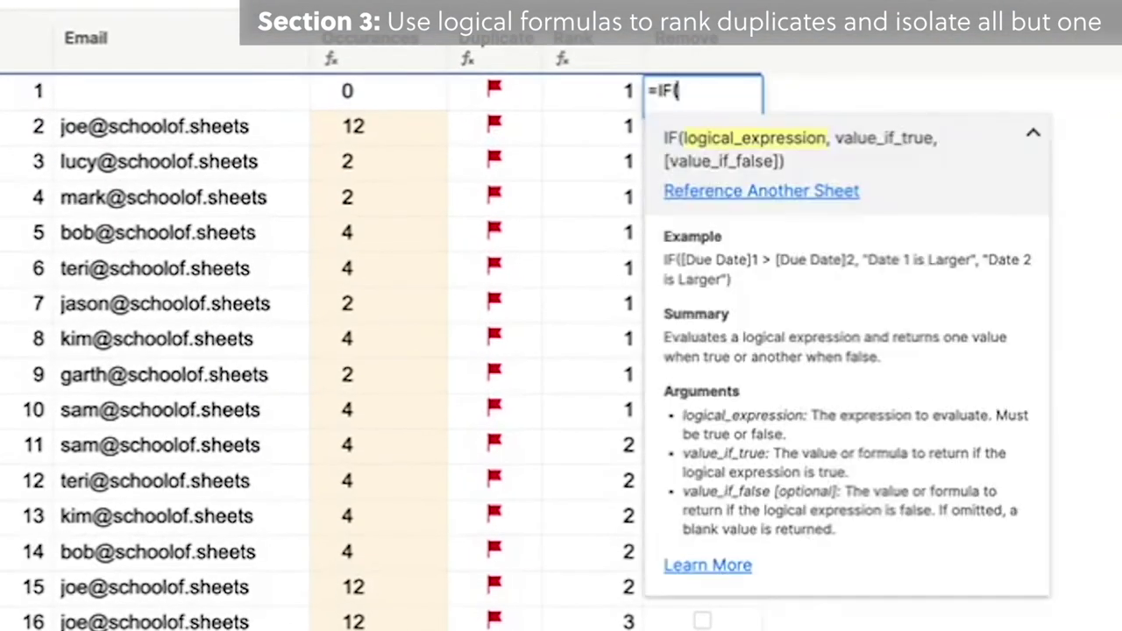
{"action": "left_click", "coordinate": [591, 90]}
{"action": "type", "text": ">"}
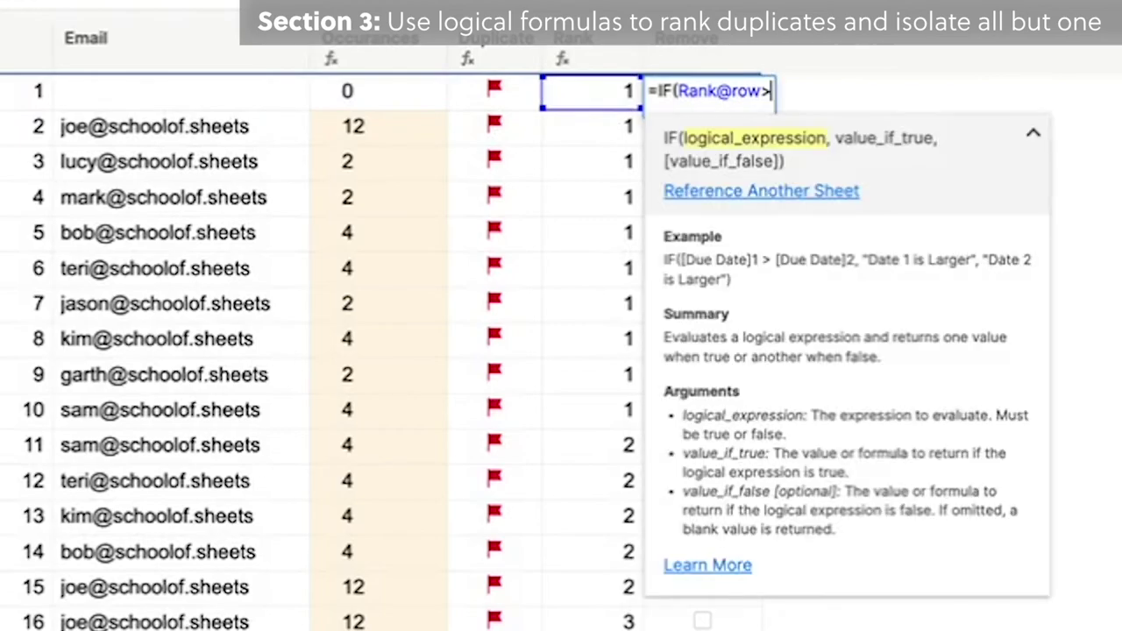
{"action": "type", "text": "1,"}
{"action": "key", "text": "Return"}
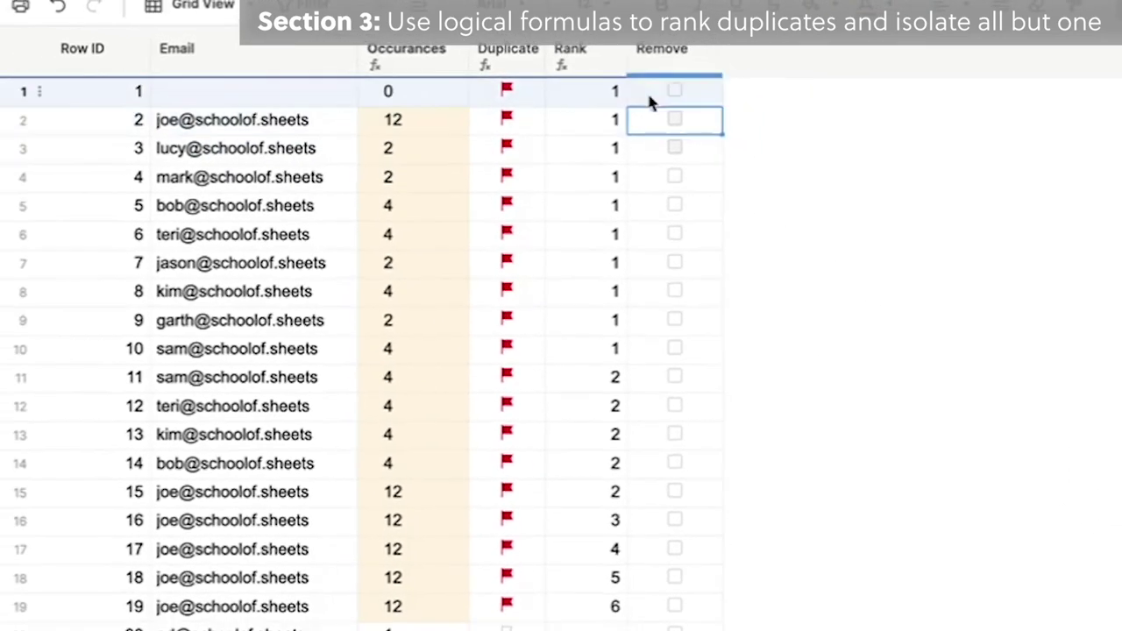
Convert the row 1 Remove formula to a column formula and save the sheet.
{"action": "right_click", "coordinate": [650, 96]}
{"action": "left_click", "coordinate": [764, 571]}
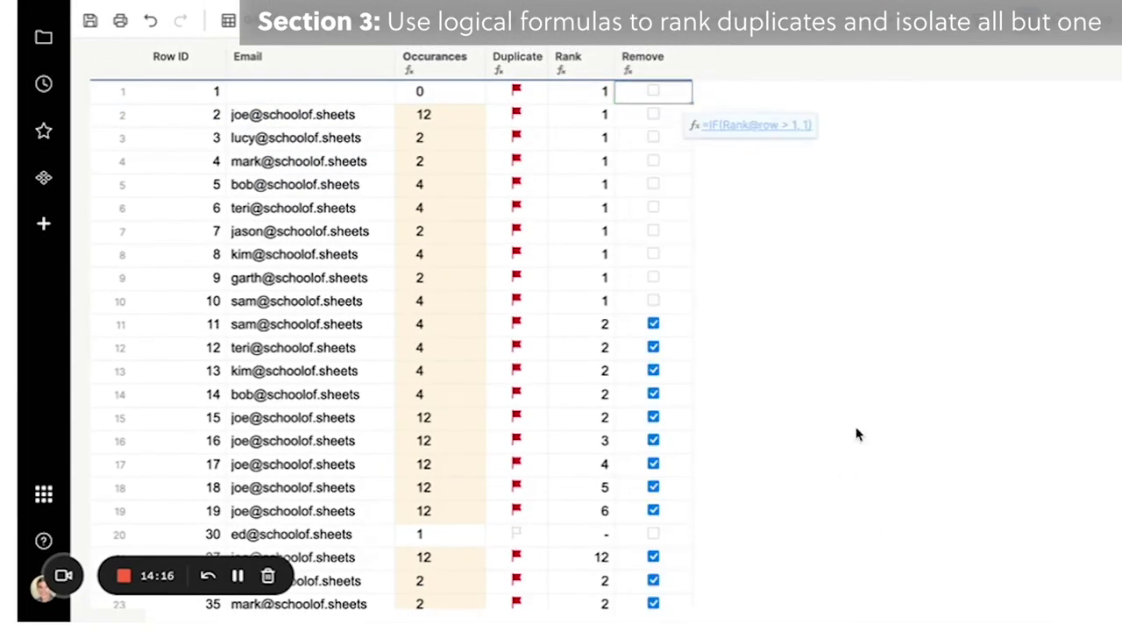
{"action": "scroll", "coordinate": [858, 435], "scroll_direction": "down", "scroll_amount": 10}
{"action": "scroll", "coordinate": [857, 434], "scroll_direction": "up", "scroll_amount": 10}
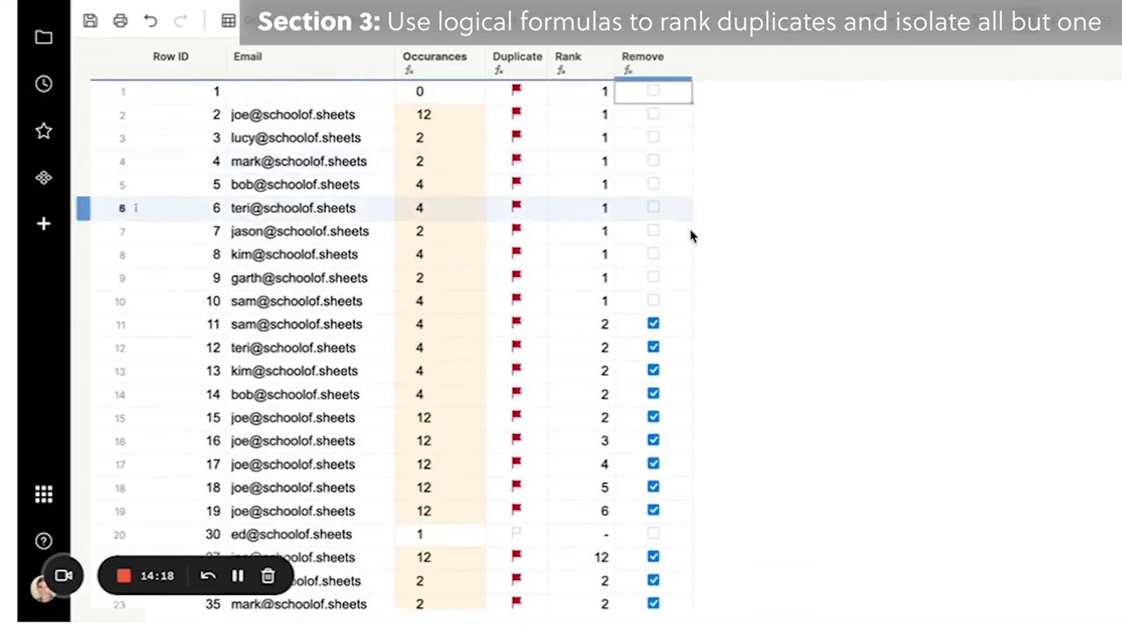
{"action": "scroll", "coordinate": [692, 263], "scroll_direction": "down", "scroll_amount": 2}
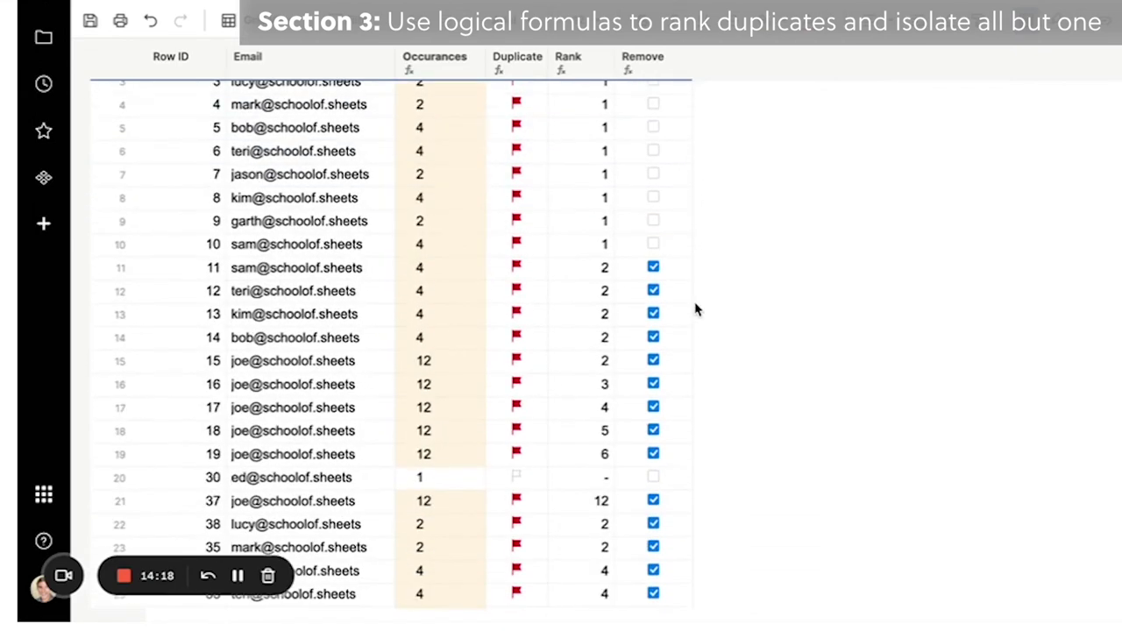
{"action": "left_click", "coordinate": [90, 25]}
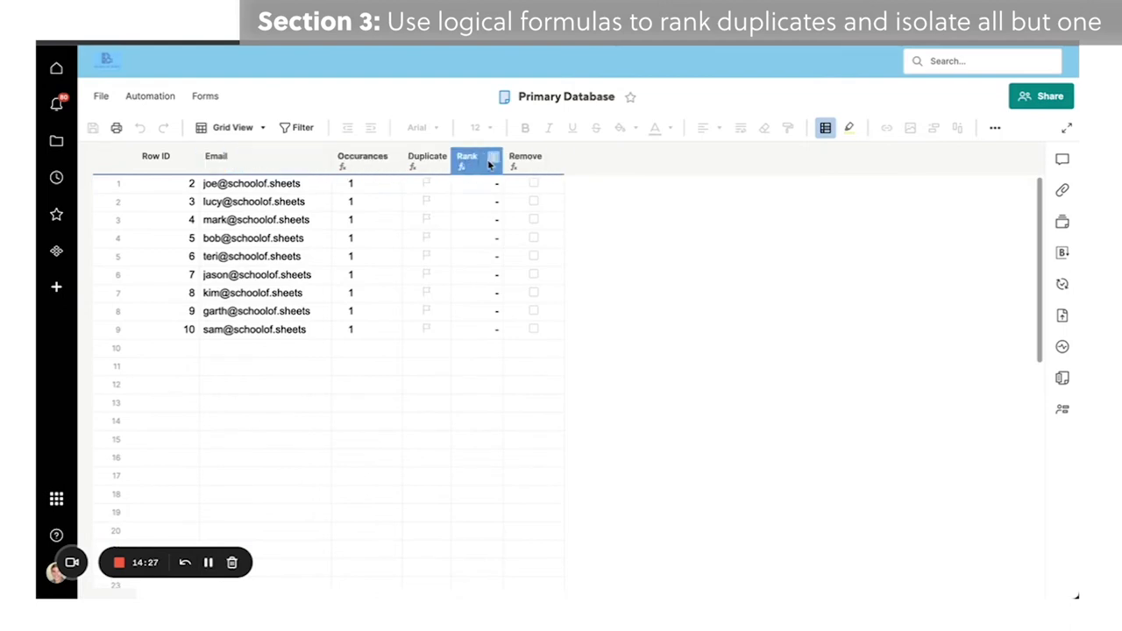
Reorder the columns so that Duplicate directly follows Email, with Row ID and Occurances after it.
{"action": "left_click", "coordinate": [530, 164]}
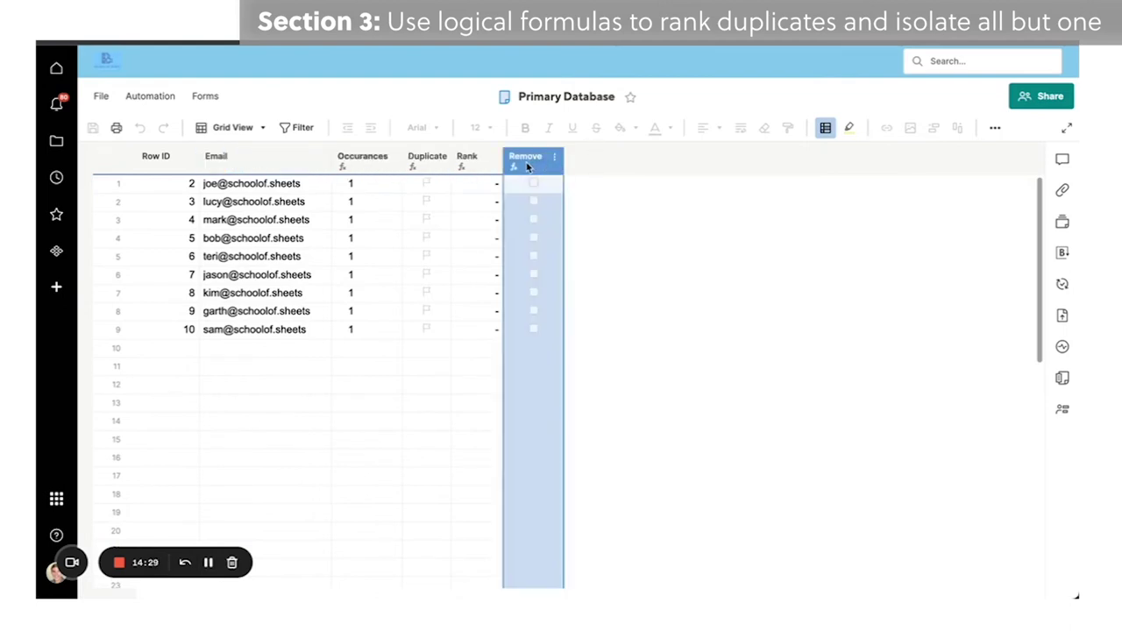
{"action": "left_click", "coordinate": [362, 157]}
{"action": "left_click_drag", "start_coordinate": [362, 157], "coordinate": [427, 158]}
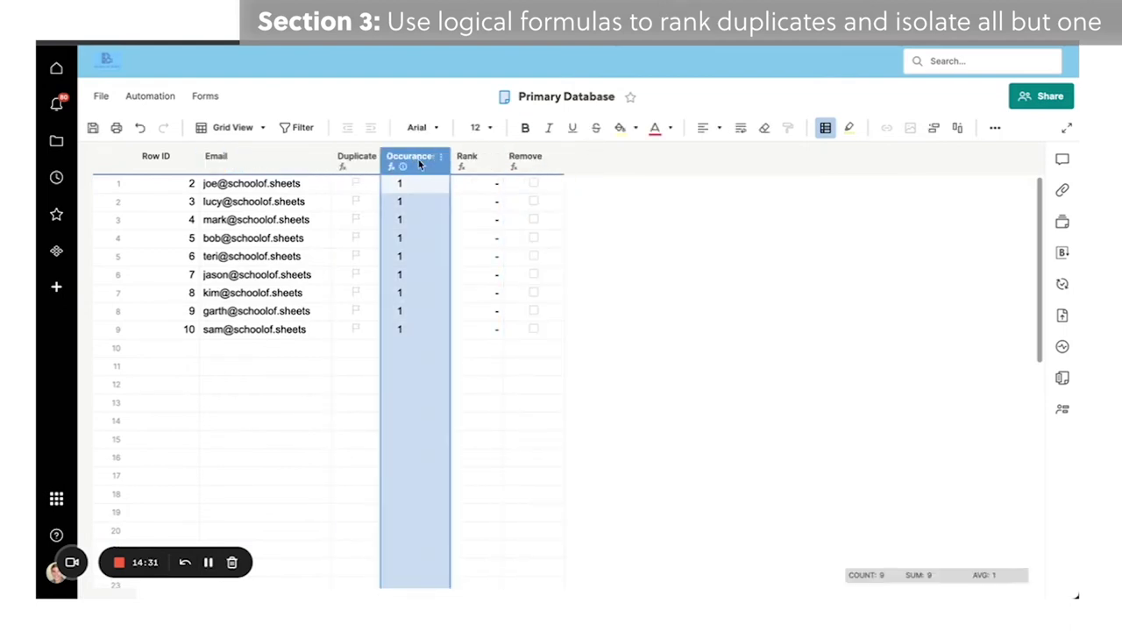
{"action": "left_click_drag", "start_coordinate": [170, 161], "coordinate": [303, 161]}
{"action": "left_click", "coordinate": [370, 158]}
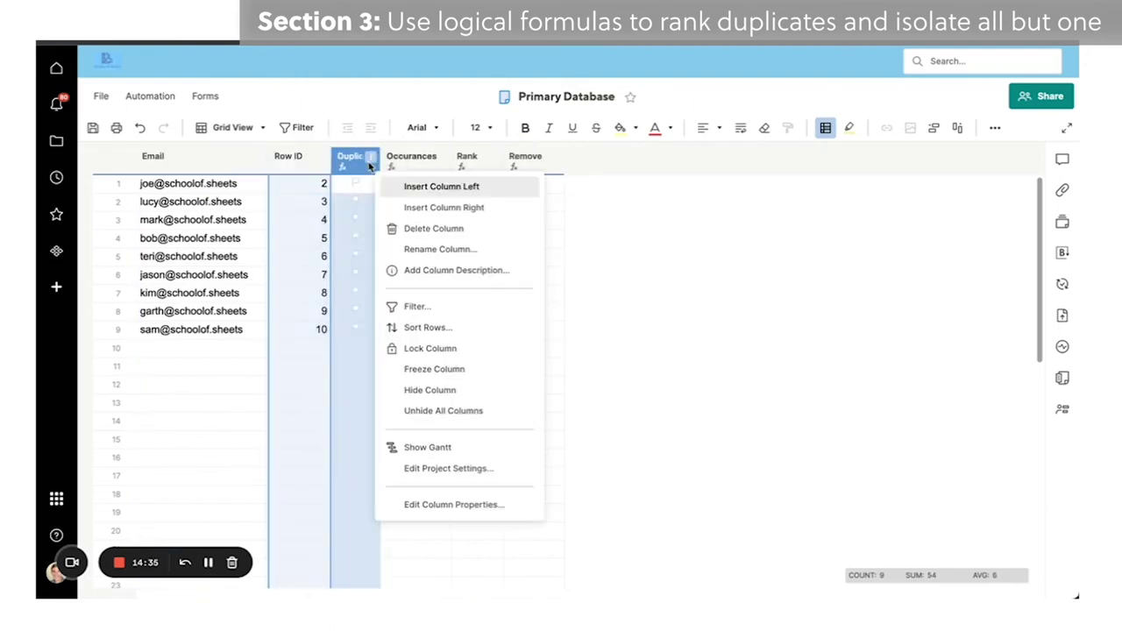
{"action": "left_click", "coordinate": [349, 164]}
{"action": "left_click_drag", "start_coordinate": [349, 164], "coordinate": [298, 162]}
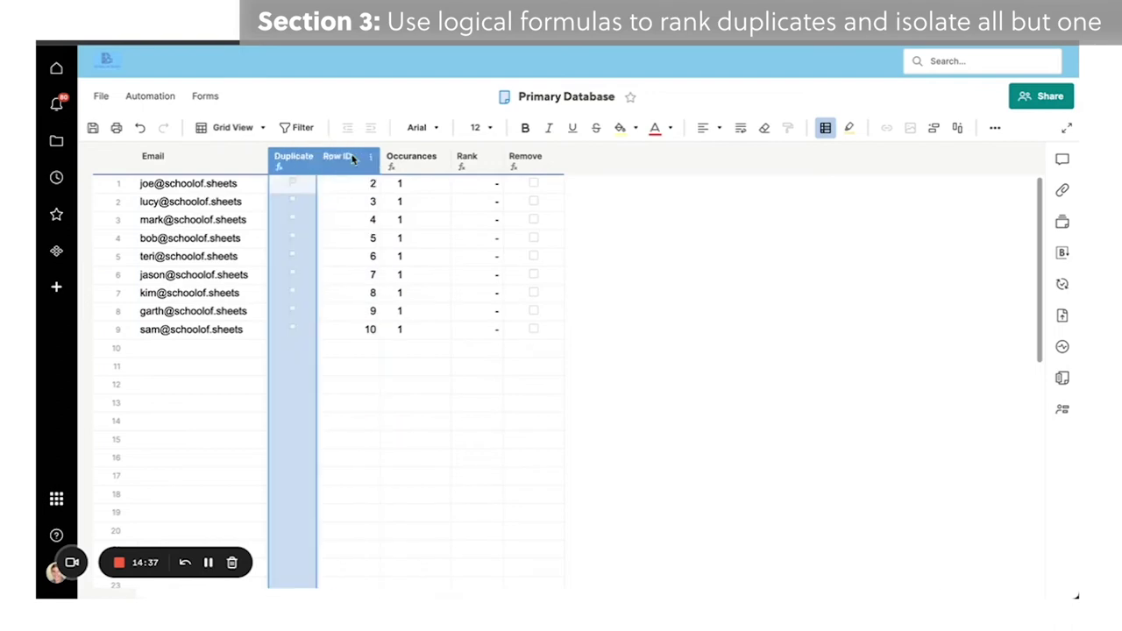
Move the Remove column directly after Duplicate and hide the Row ID, Occurances and Rank columns.
{"action": "left_click", "coordinate": [526, 158]}
{"action": "mouse_move", "coordinate": [526, 158]}
{"action": "left_mouse_down"}
{"action": "mouse_move", "coordinate": [375, 151]}
{"action": "mouse_move", "coordinate": [530, 158]}
{"action": "left_mouse_up"}
{"action": "right_click", "coordinate": [412, 166]}
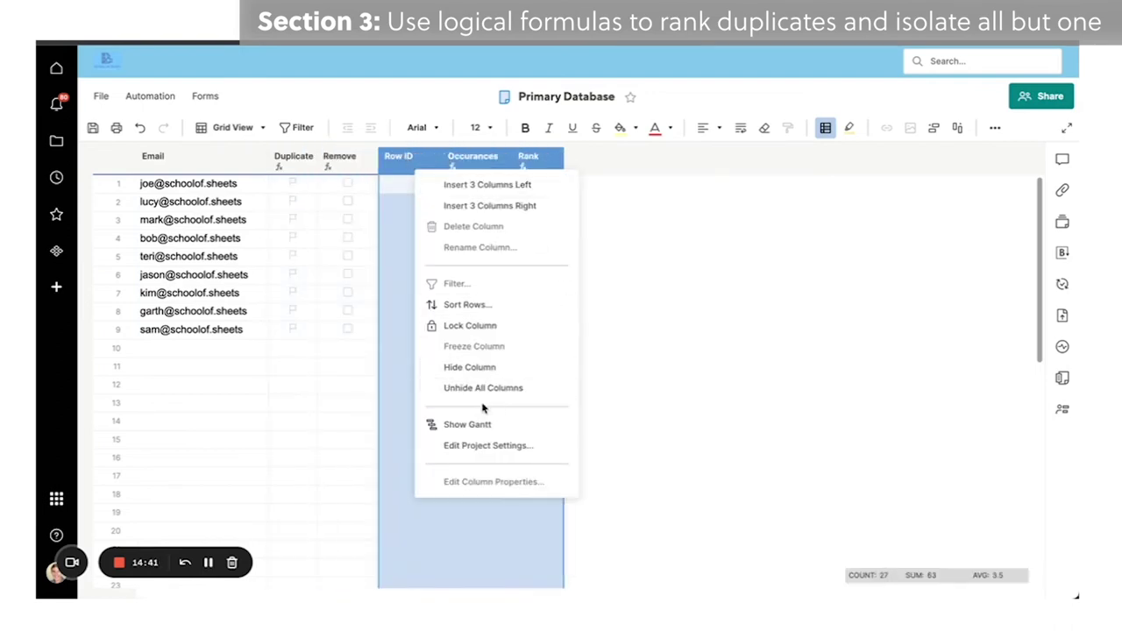
{"action": "left_click", "coordinate": [490, 375]}
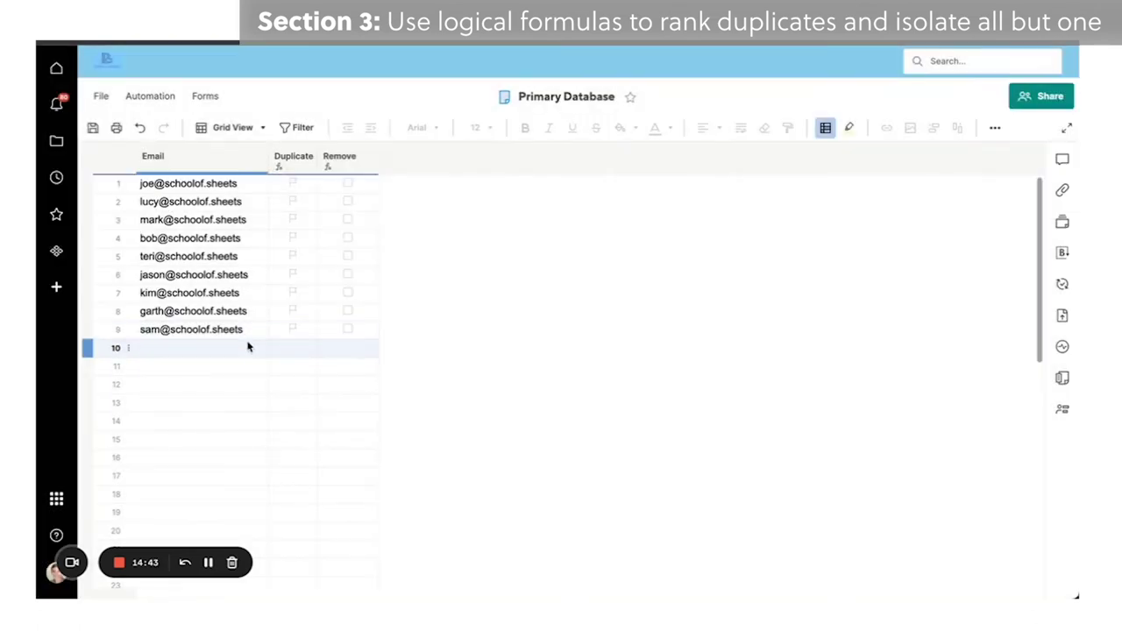
Fill the Email cells of rows 10, 11 and 12 with the same addresses as rows 1, 5 and 8.
{"action": "left_click", "coordinate": [248, 347]}
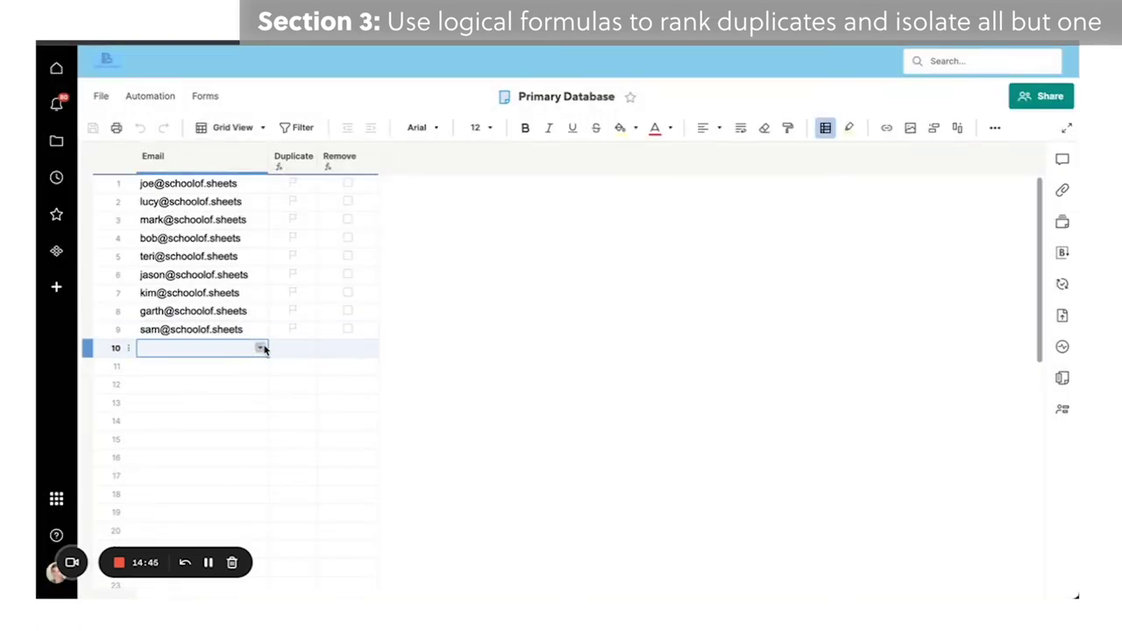
{"action": "left_click", "coordinate": [261, 348]}
{"action": "left_click", "coordinate": [225, 376]}
{"action": "left_click", "coordinate": [261, 369]}
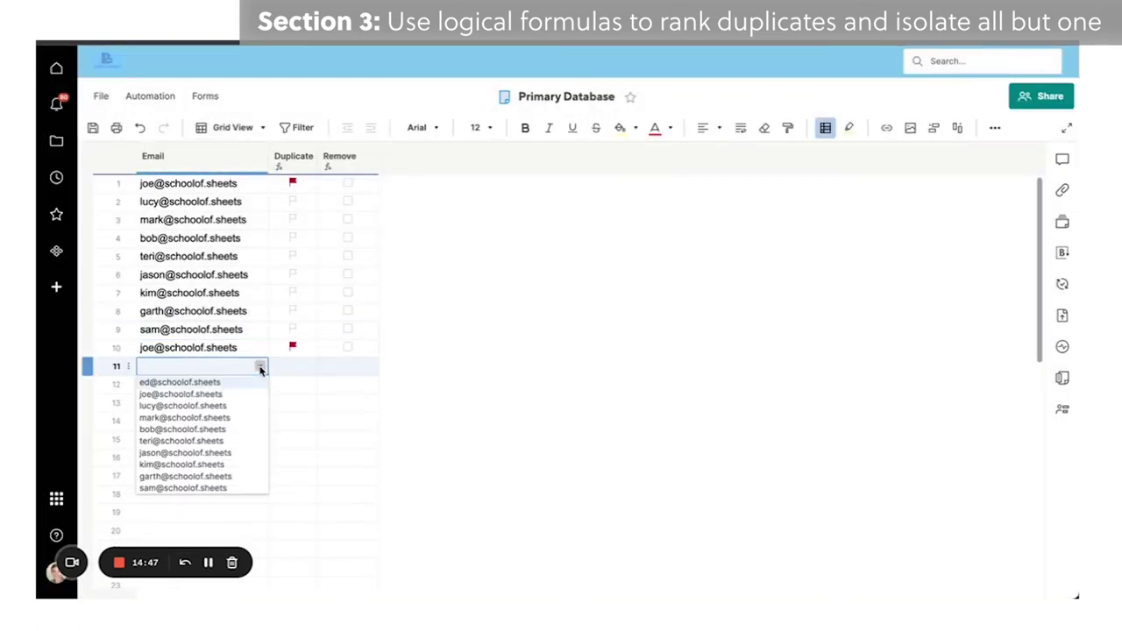
{"action": "left_click", "coordinate": [225, 441]}
{"action": "left_click", "coordinate": [261, 385]}
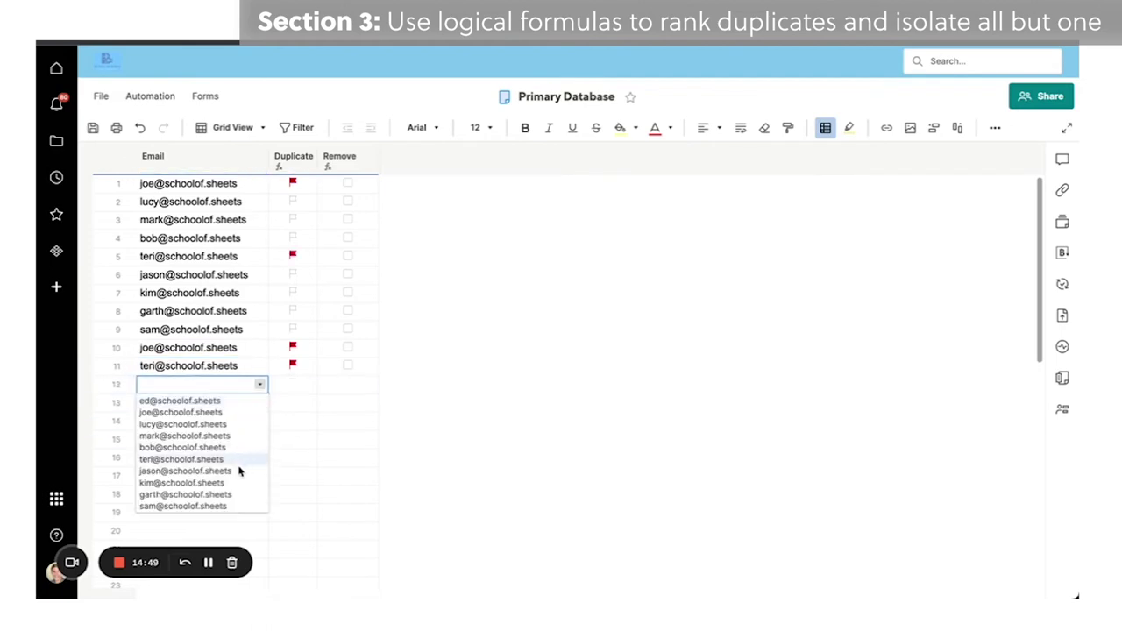
{"action": "left_click", "coordinate": [226, 495]}
{"action": "left_click", "coordinate": [360, 498]}
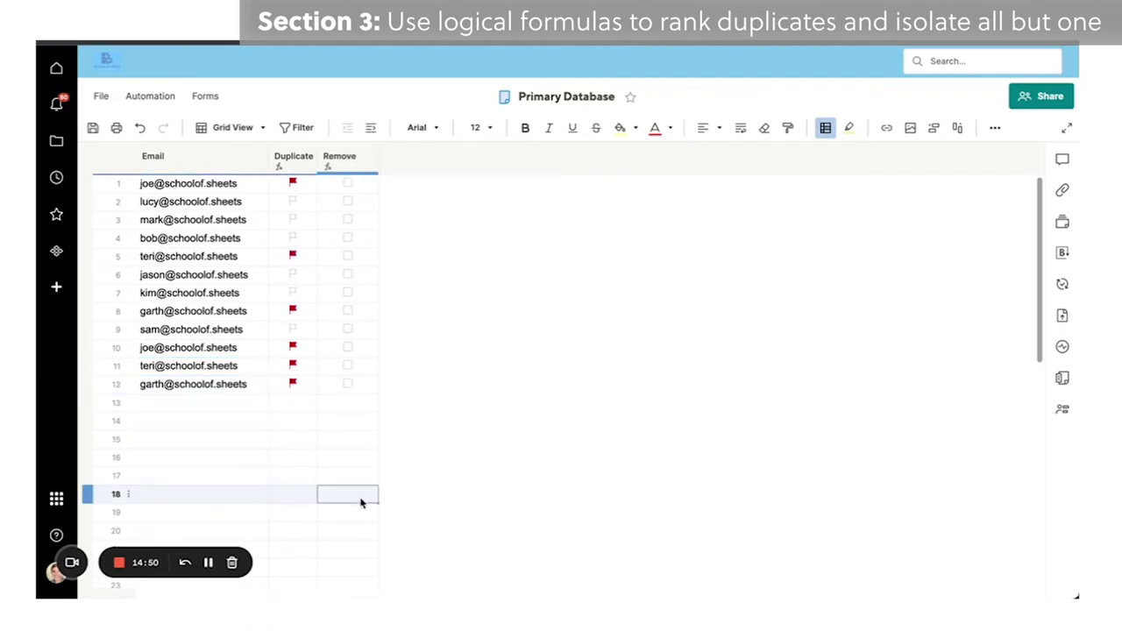
Save the Primary Database sheet with the newly filled duplicate rows.
{"action": "left_click", "coordinate": [93, 128]}
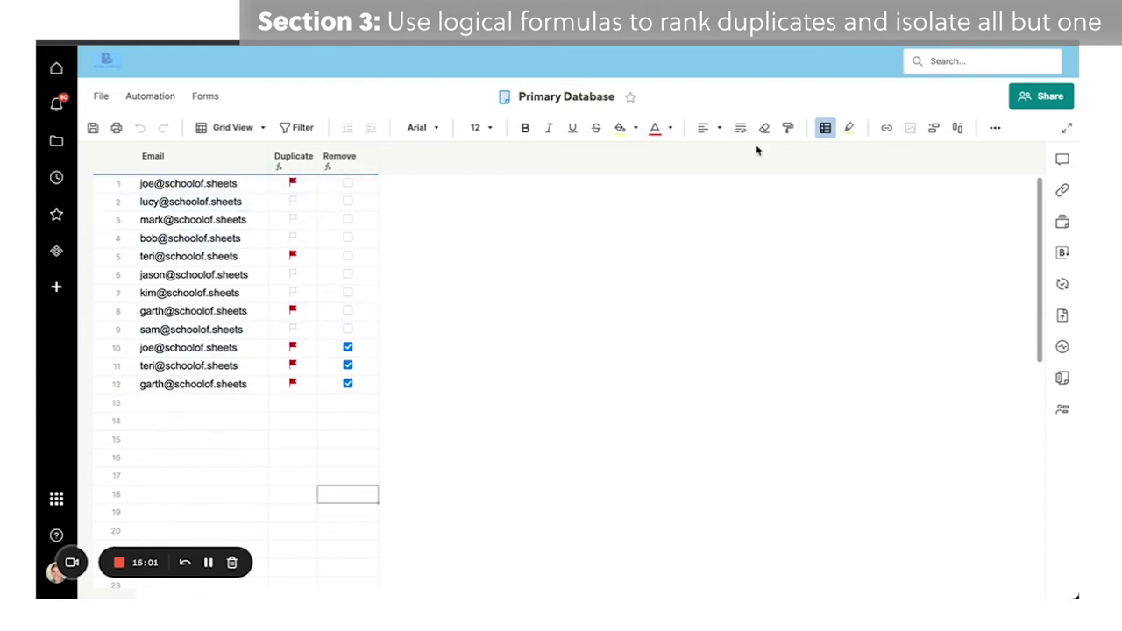
{"action": "left_click", "coordinate": [92, 127]}
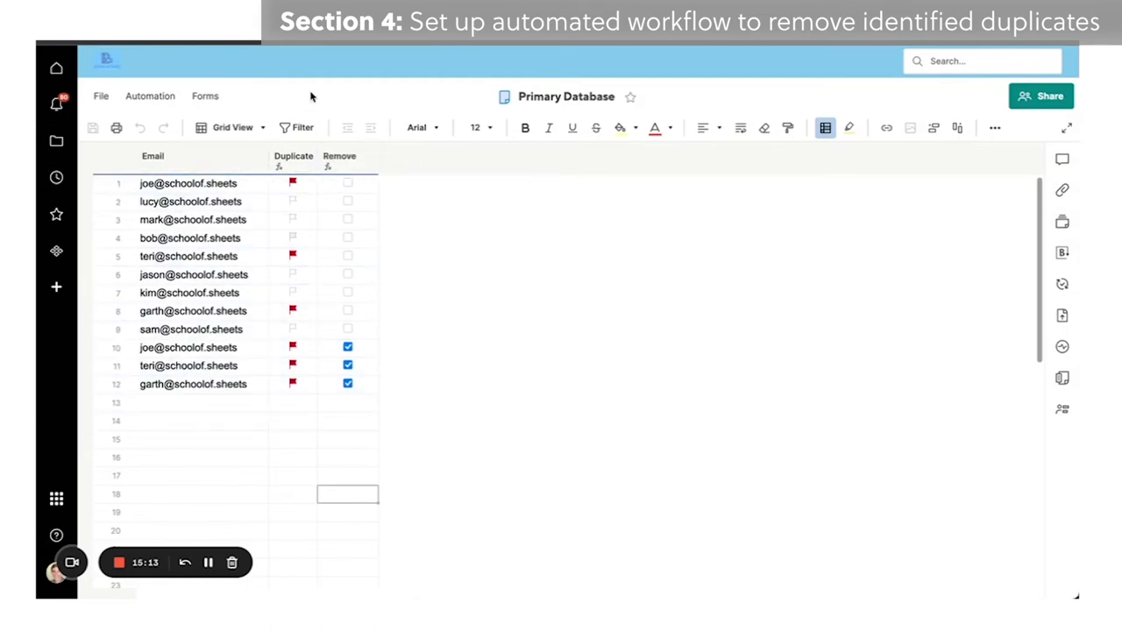
{"action": "left_click", "coordinate": [503, 258]}
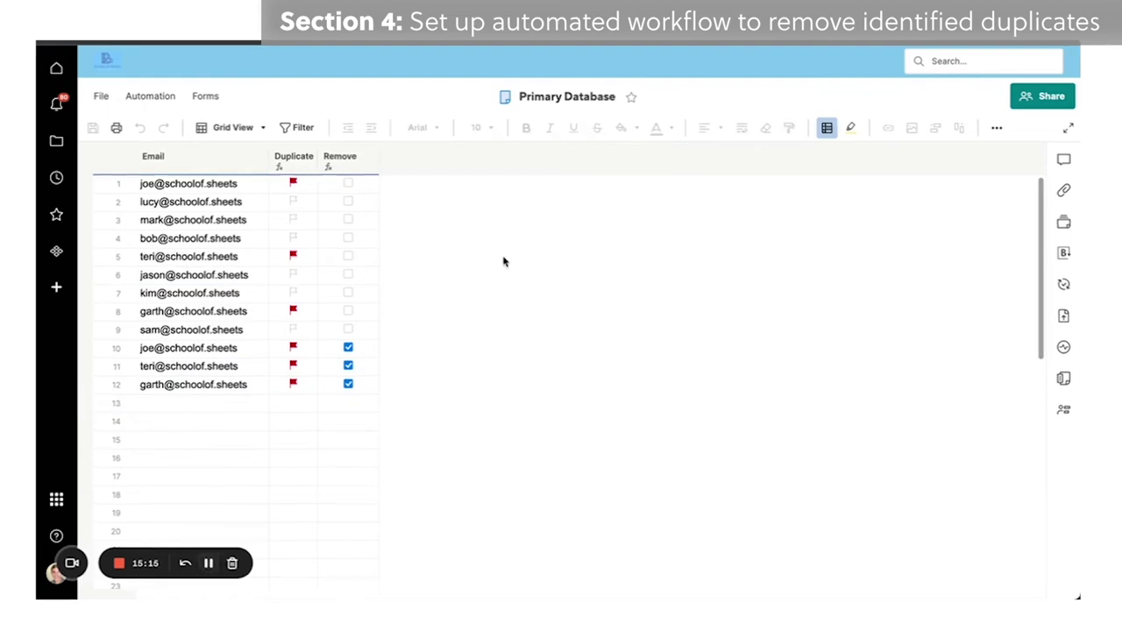
Create an automation workflow from scratch and name it Remove Duplicates.
{"action": "left_click", "coordinate": [175, 102]}
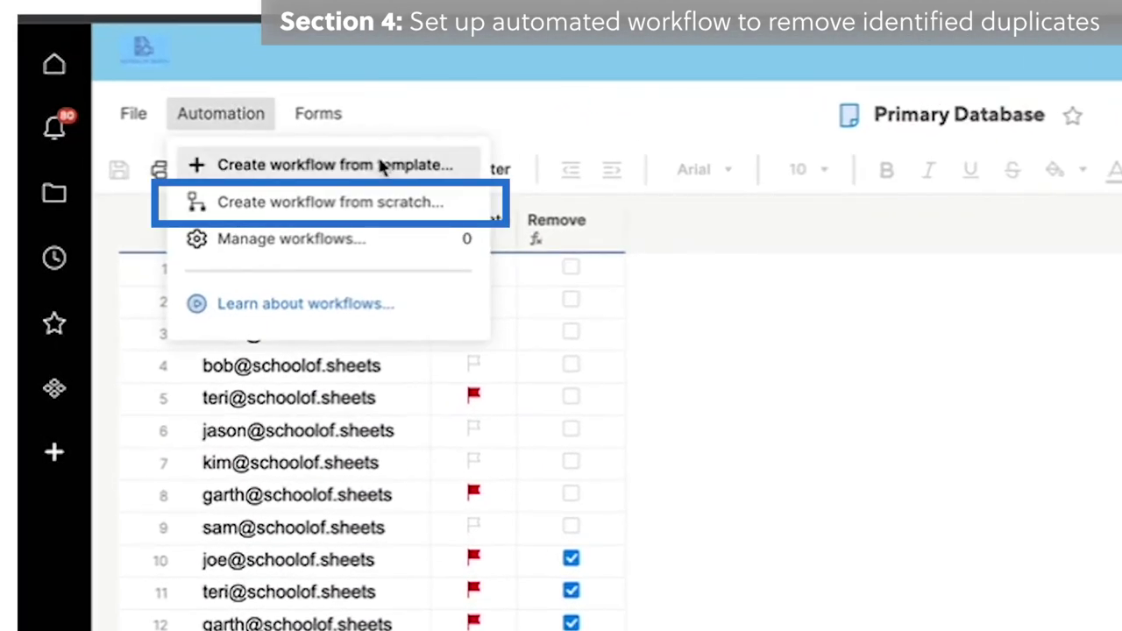
{"action": "left_click", "coordinate": [322, 208]}
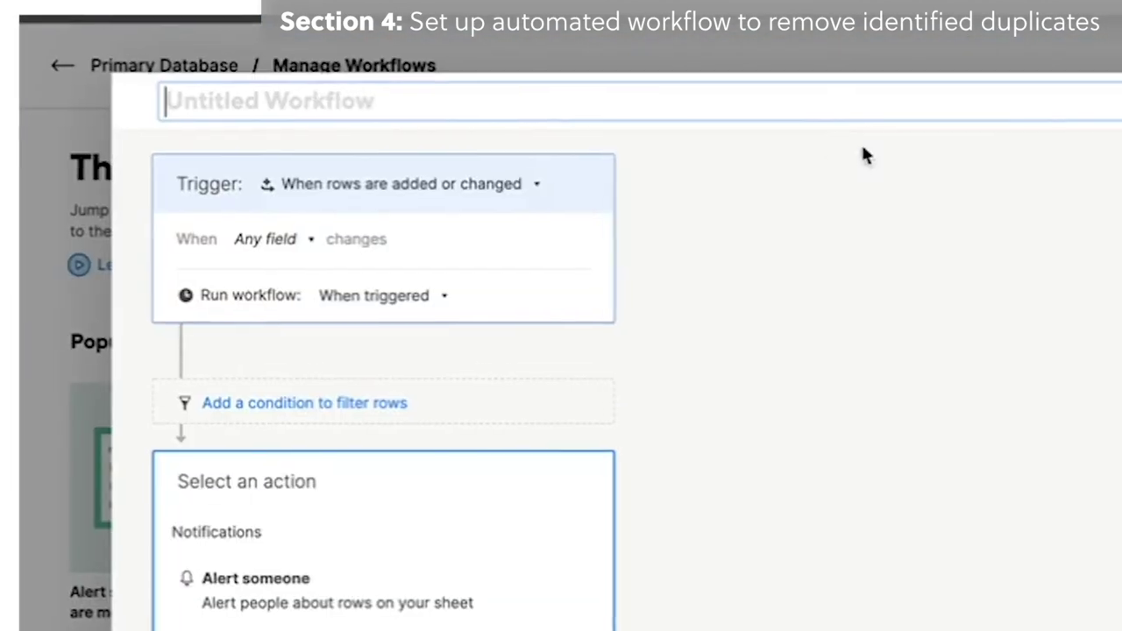
{"action": "type", "text": "Remove "}
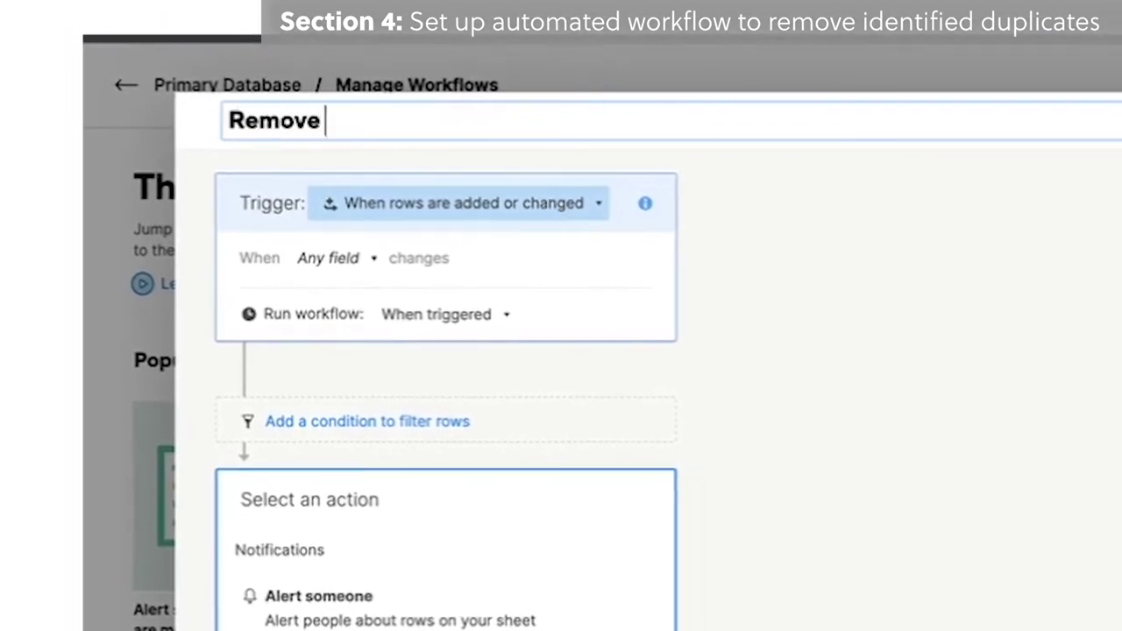
{"action": "type", "text": "Duplicates"}
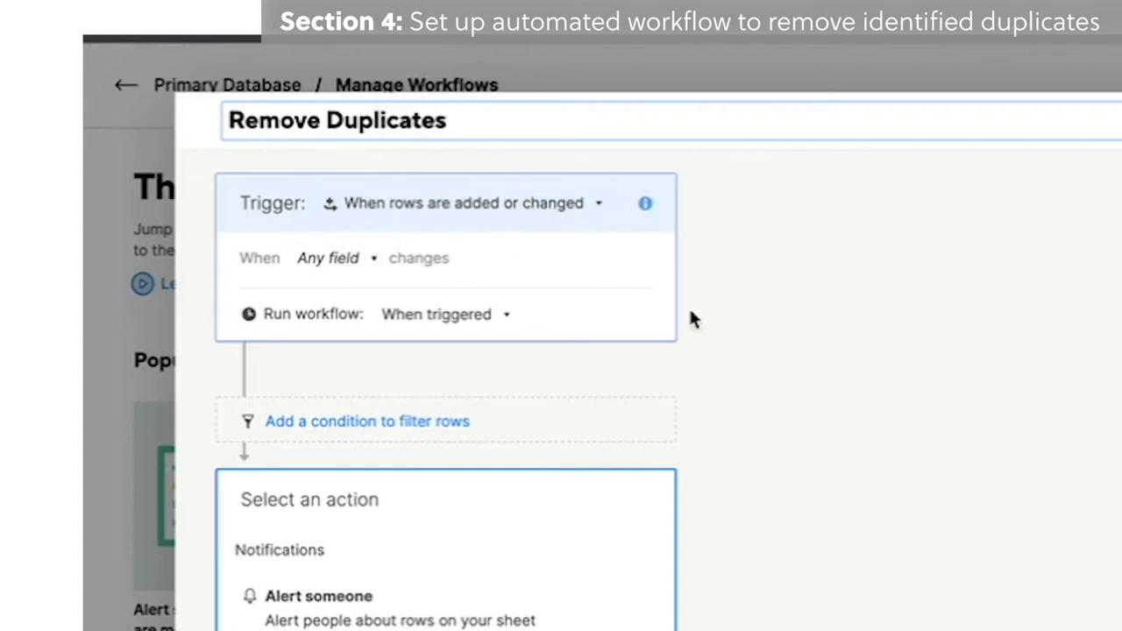
Set the workflow trigger to run when the Remove field changes to Checked.
{"action": "scroll", "coordinate": [692, 311], "scroll_direction": "down", "scroll_amount": 3}
{"action": "scroll", "coordinate": [701, 298], "scroll_direction": "up", "scroll_amount": 3}
{"action": "left_click", "coordinate": [331, 261]}
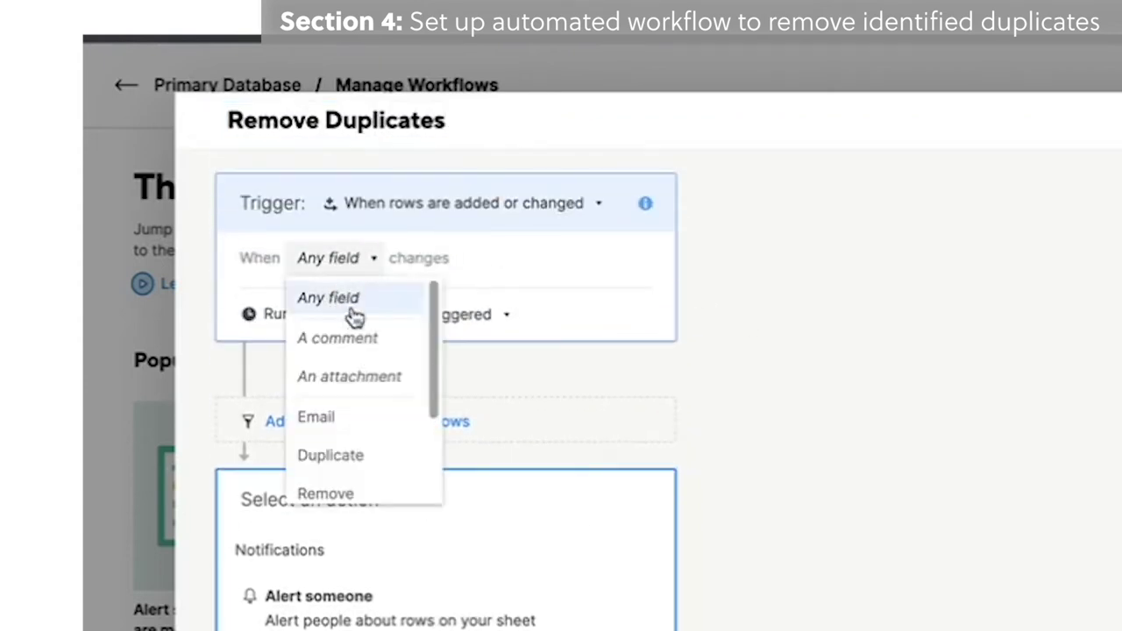
{"action": "scroll", "coordinate": [346, 368], "scroll_direction": "down", "scroll_amount": 1}
{"action": "left_click", "coordinate": [338, 433]}
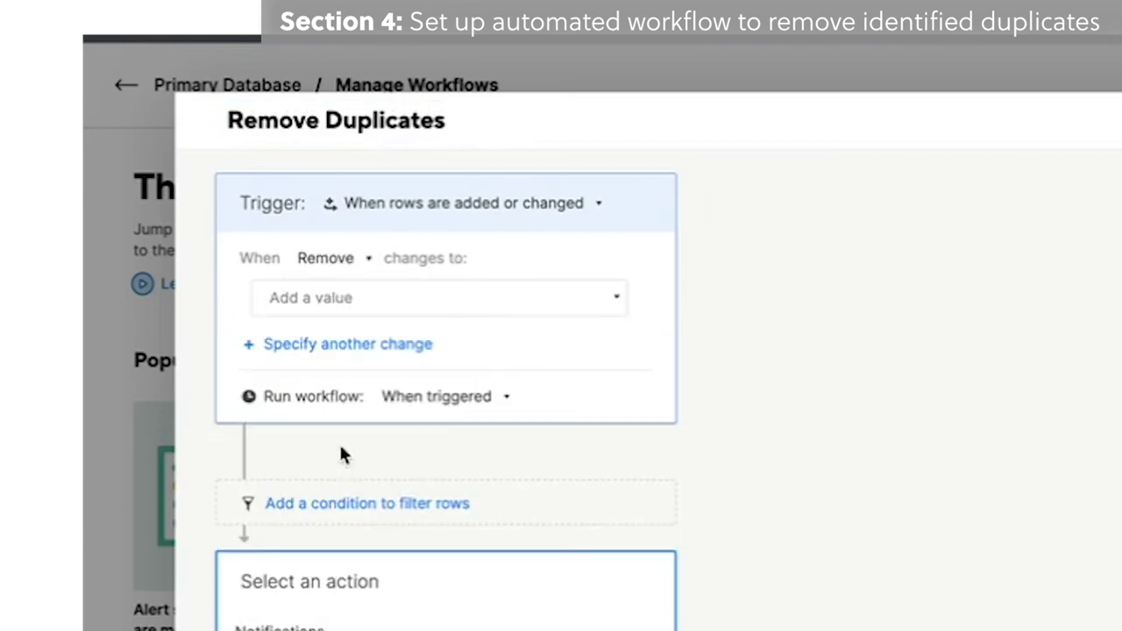
{"action": "left_click", "coordinate": [462, 302]}
{"action": "left_click", "coordinate": [388, 378]}
{"action": "left_click", "coordinate": [915, 541]}
Add a Move rows action with the __Duplicate Emails sheet as its destination and save the workflow.
{"action": "scroll", "coordinate": [930, 412], "scroll_direction": "down", "scroll_amount": 3}
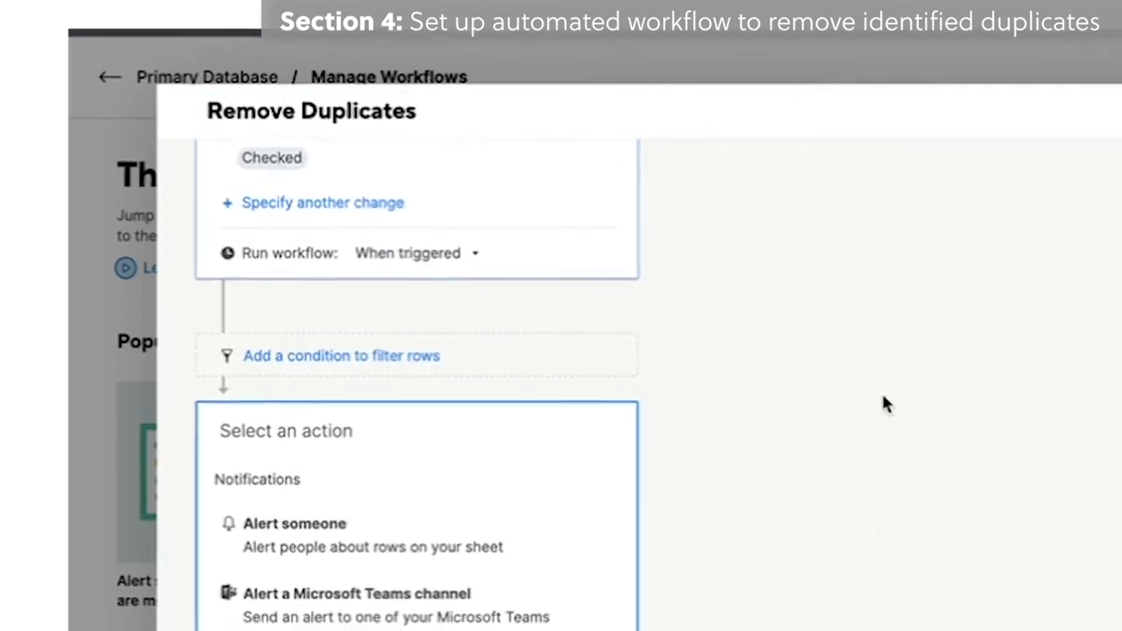
{"action": "scroll", "coordinate": [731, 458], "scroll_direction": "down", "scroll_amount": 5}
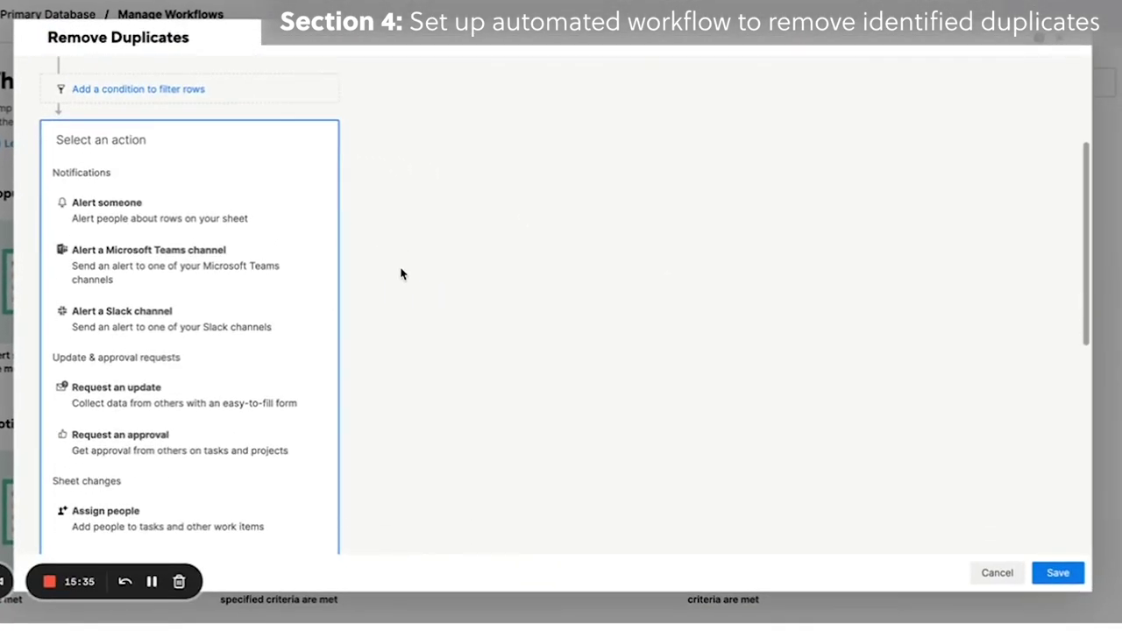
{"action": "scroll", "coordinate": [400, 273], "scroll_direction": "down", "scroll_amount": 5}
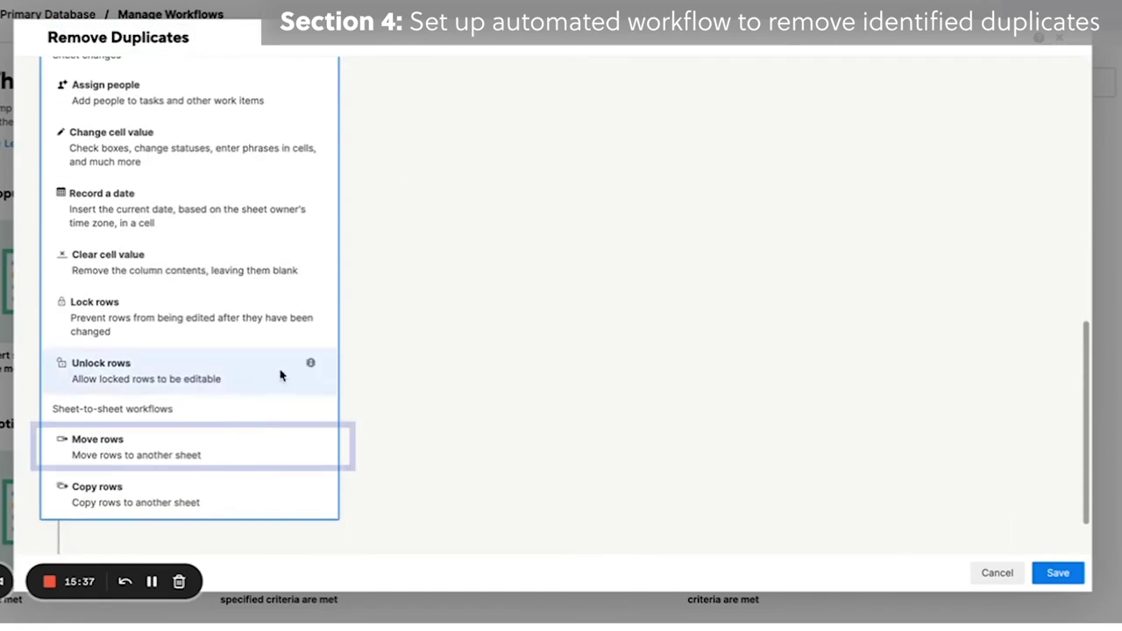
{"action": "left_click", "coordinate": [183, 447]}
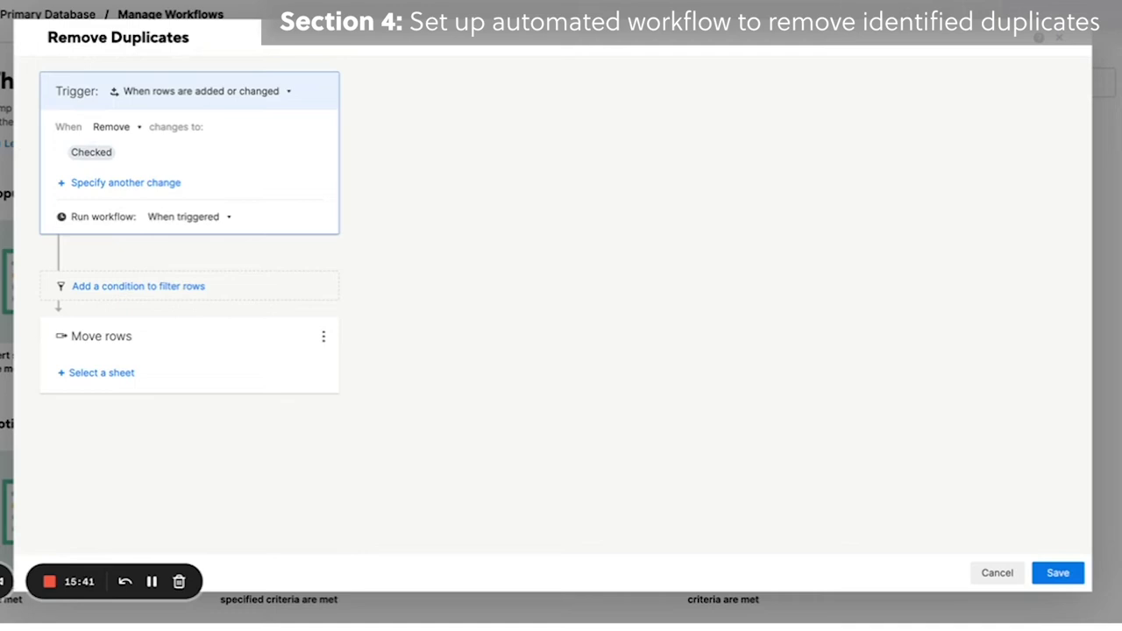
{"action": "left_click", "coordinate": [86, 374]}
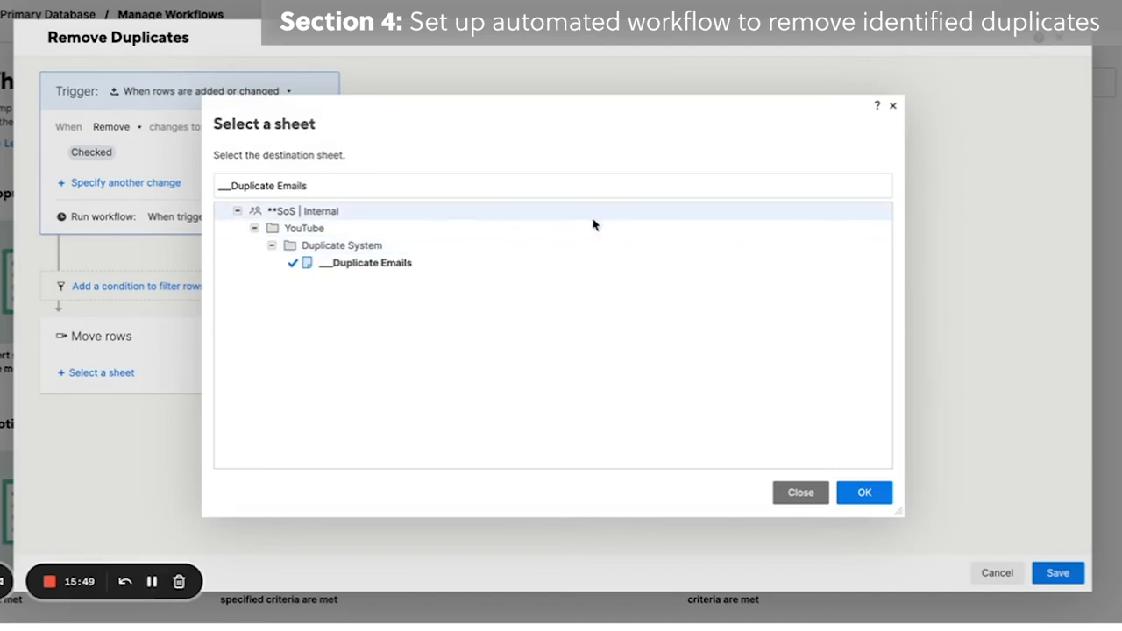
{"action": "left_click", "coordinate": [874, 495]}
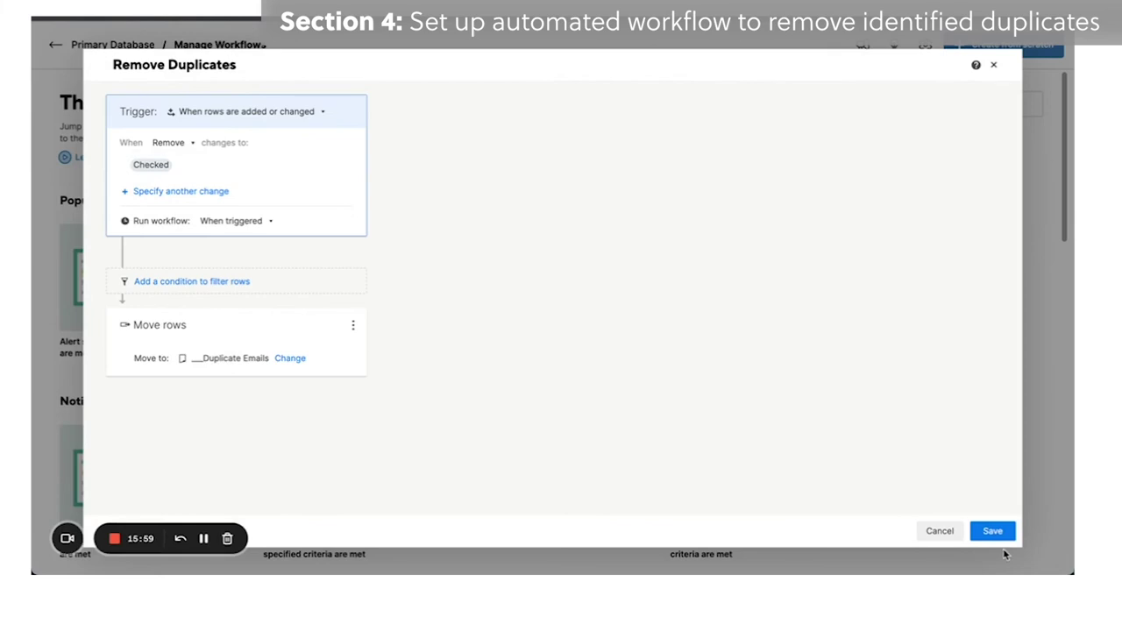
{"action": "left_click", "coordinate": [993, 532]}
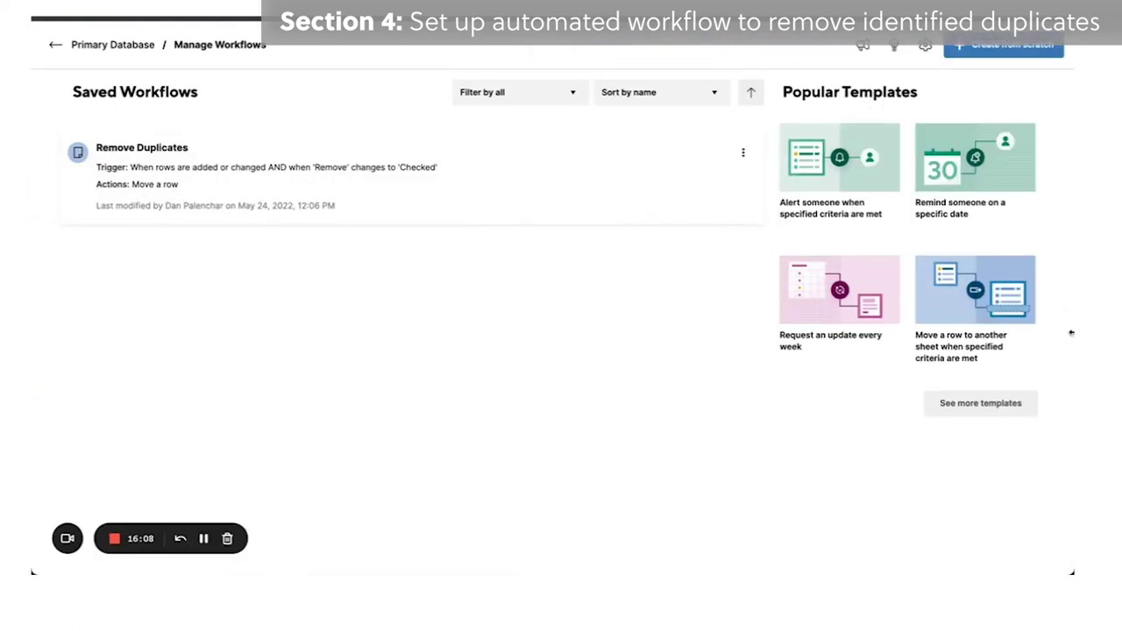
Return to the Primary Database sheet and delete rows 10 to 12.
{"action": "left_click_drag", "start_coordinate": [1071, 333], "coordinate": [562, 344]}
{"action": "left_click", "coordinate": [52, 50]}
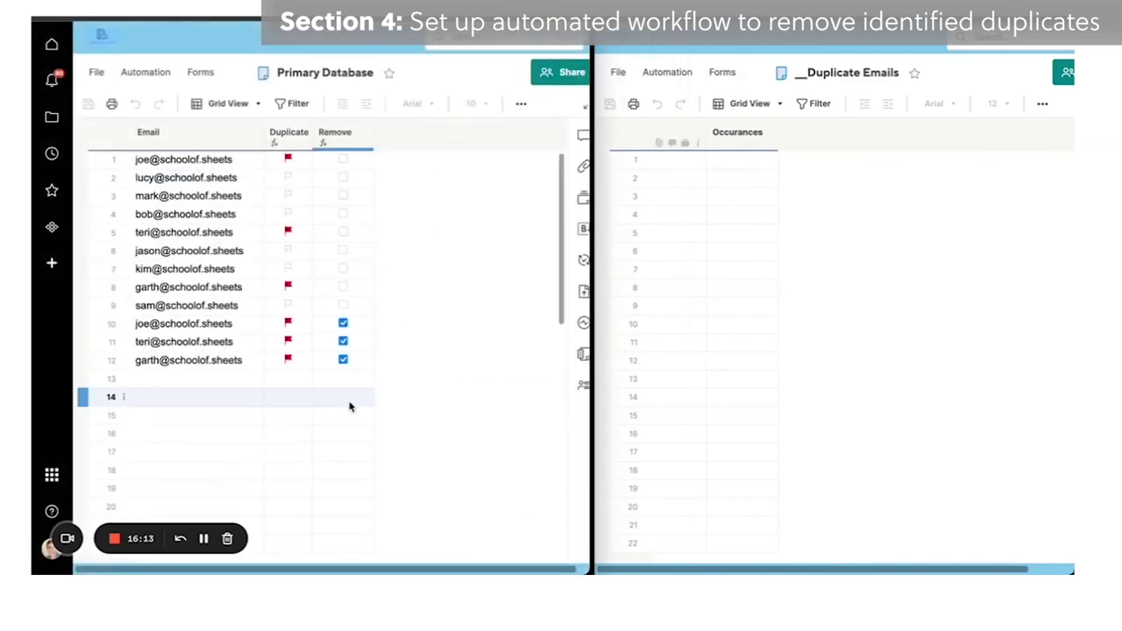
{"action": "left_click", "coordinate": [93, 358]}
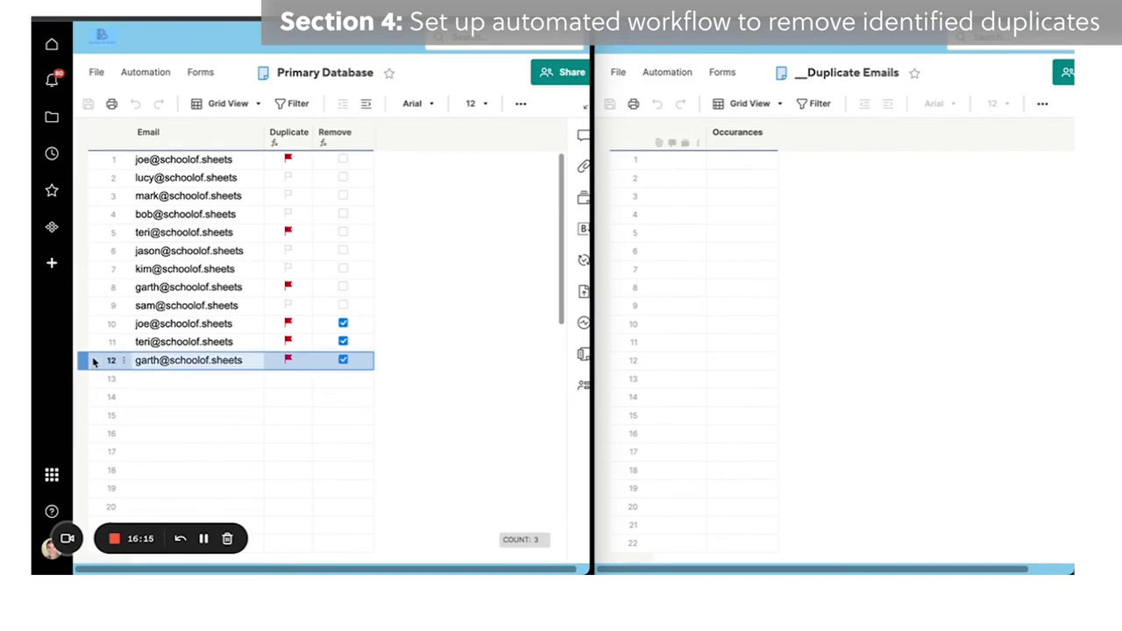
{"action": "left_click", "coordinate": [92, 324], "text": "shift"}
{"action": "right_click", "coordinate": [116, 362]}
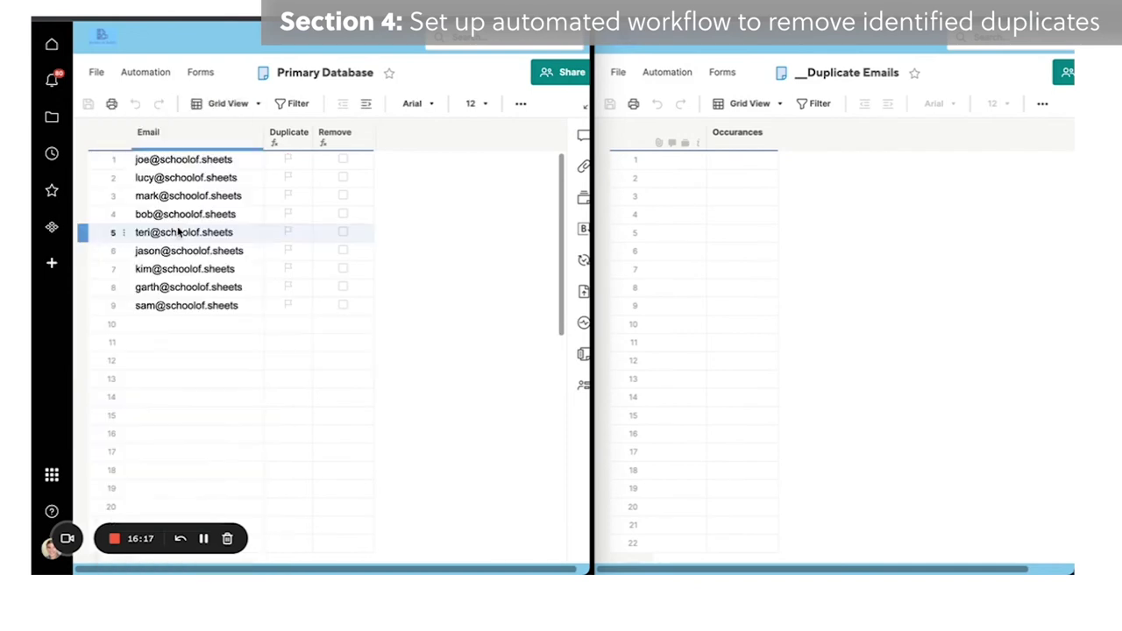
{"action": "left_click", "coordinate": [162, 234]}
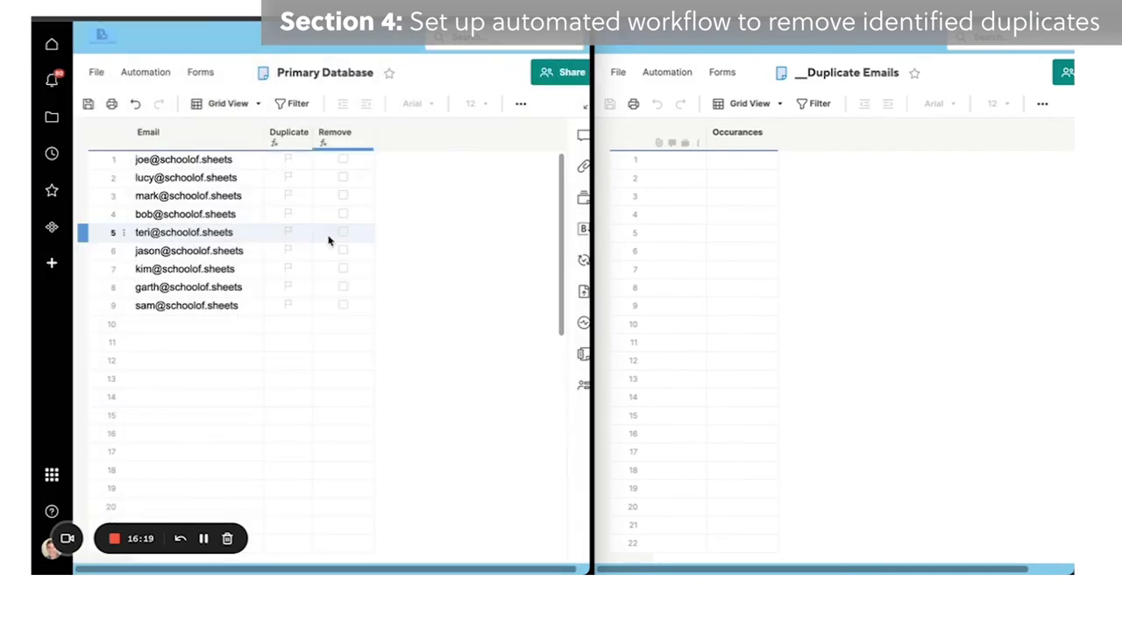
Set the Email of row 10 to the same address as row 4 and save the sheet.
{"action": "left_click", "coordinate": [215, 330]}
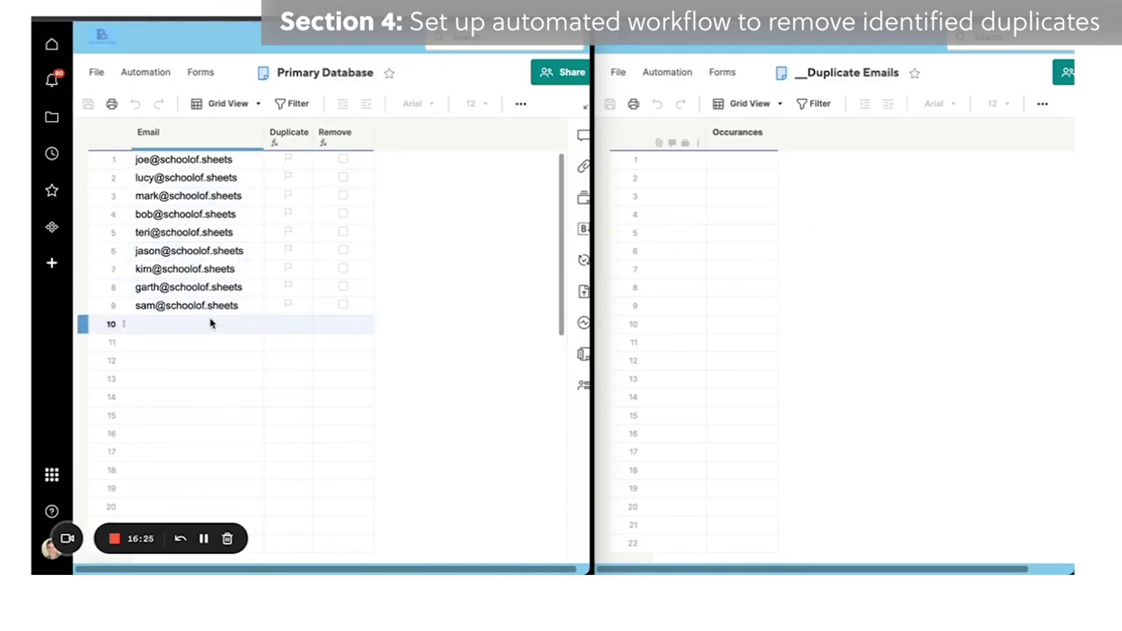
{"action": "left_click", "coordinate": [247, 328]}
{"action": "left_click", "coordinate": [254, 327]}
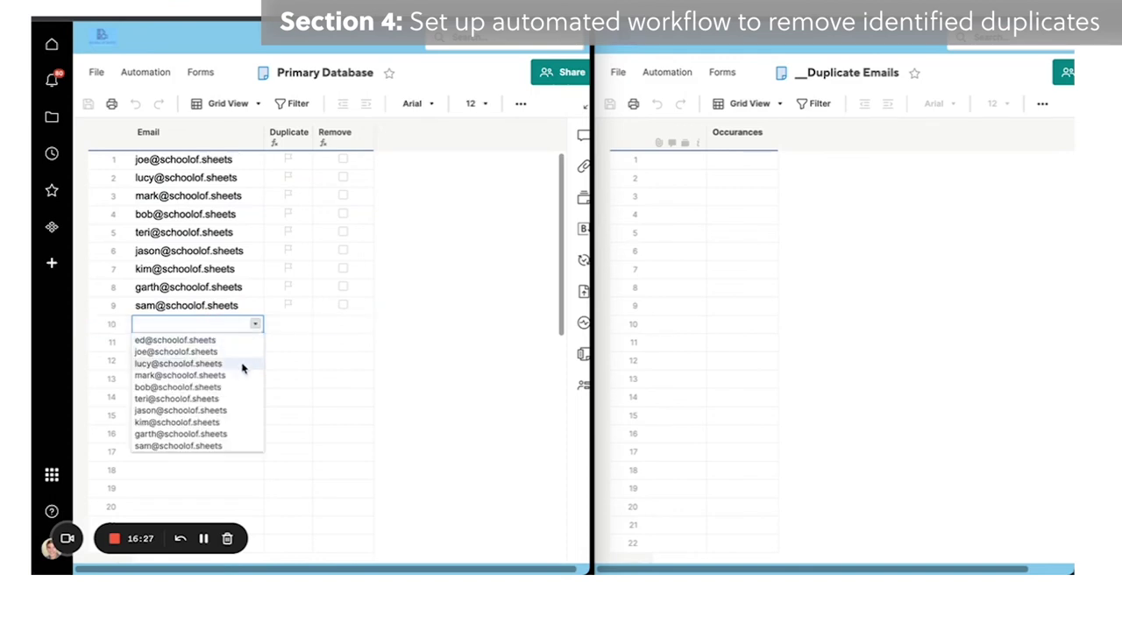
{"action": "left_click", "coordinate": [233, 394]}
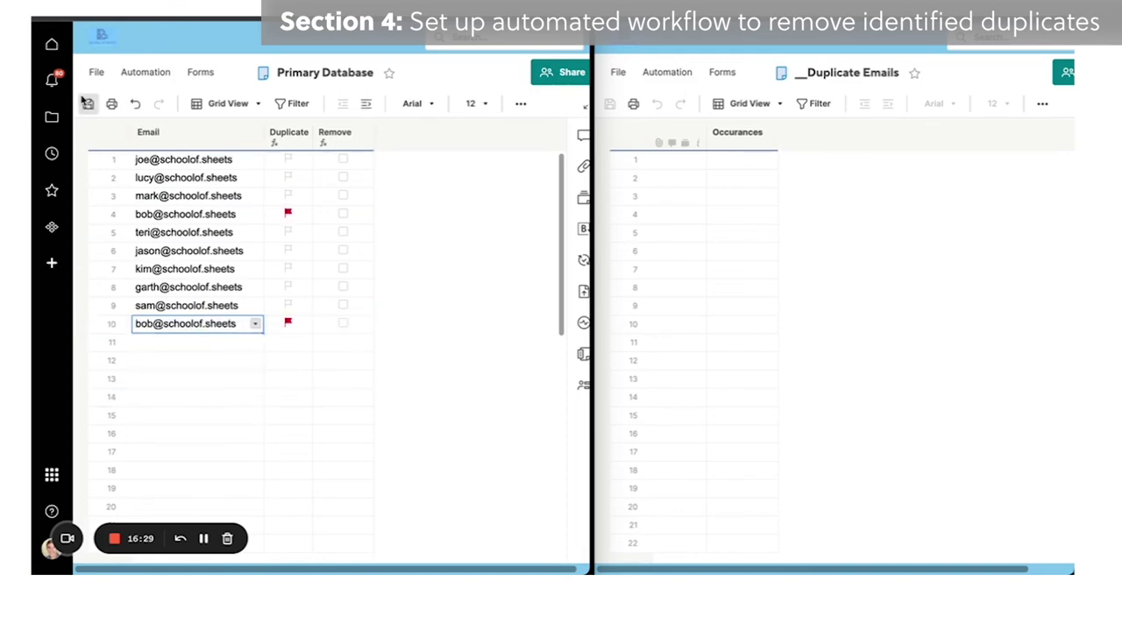
{"action": "left_click", "coordinate": [88, 105]}
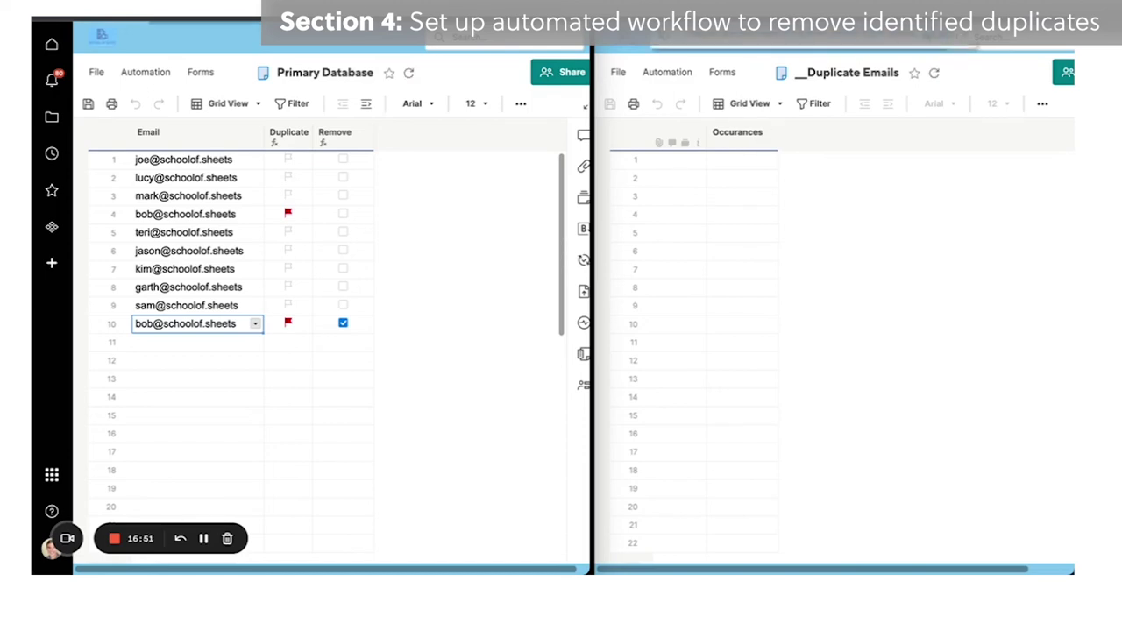
Refresh the __Duplicate Emails and Primary Database sheets, saving the pending changes in Primary Database.
{"action": "left_click", "coordinate": [943, 41]}
{"action": "left_click", "coordinate": [934, 73]}
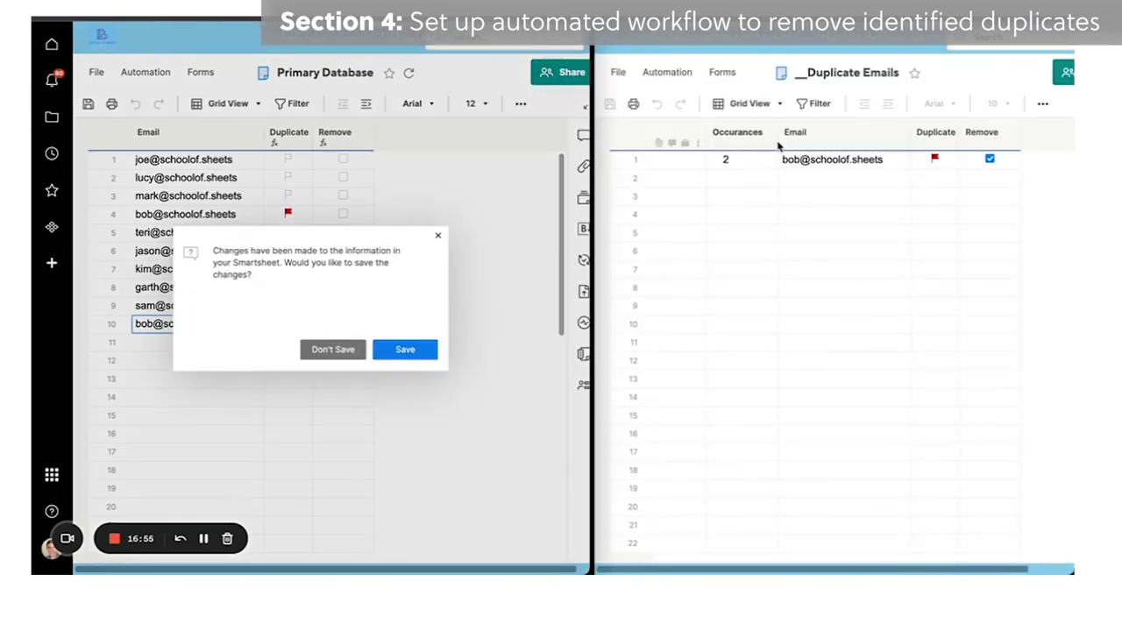
{"action": "left_click", "coordinate": [405, 350]}
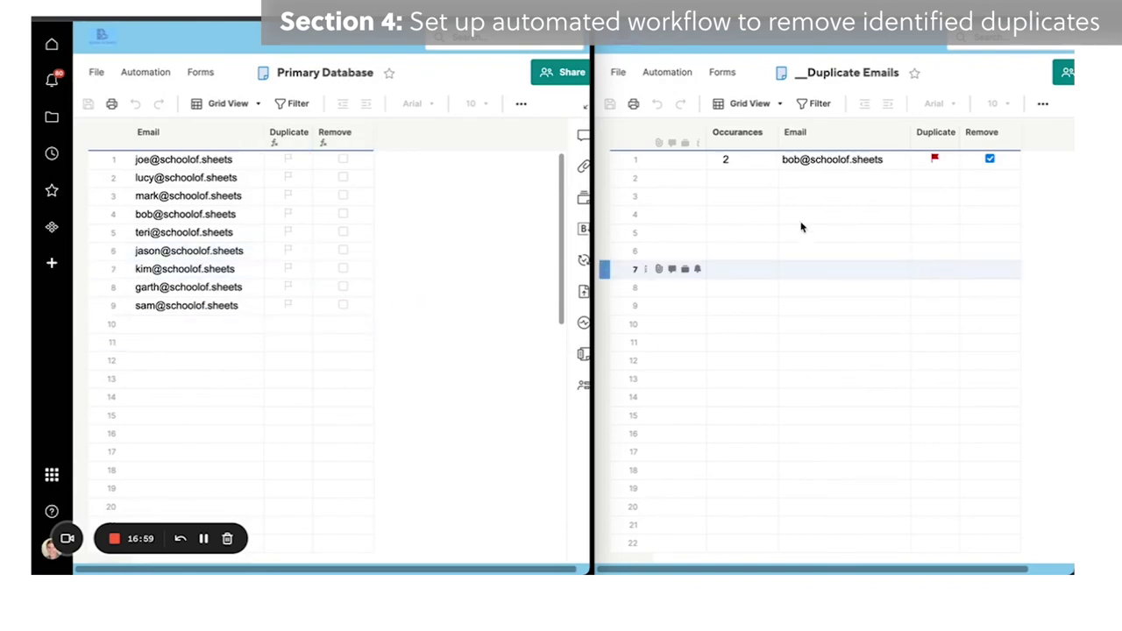
{"action": "left_click", "coordinate": [746, 125]}
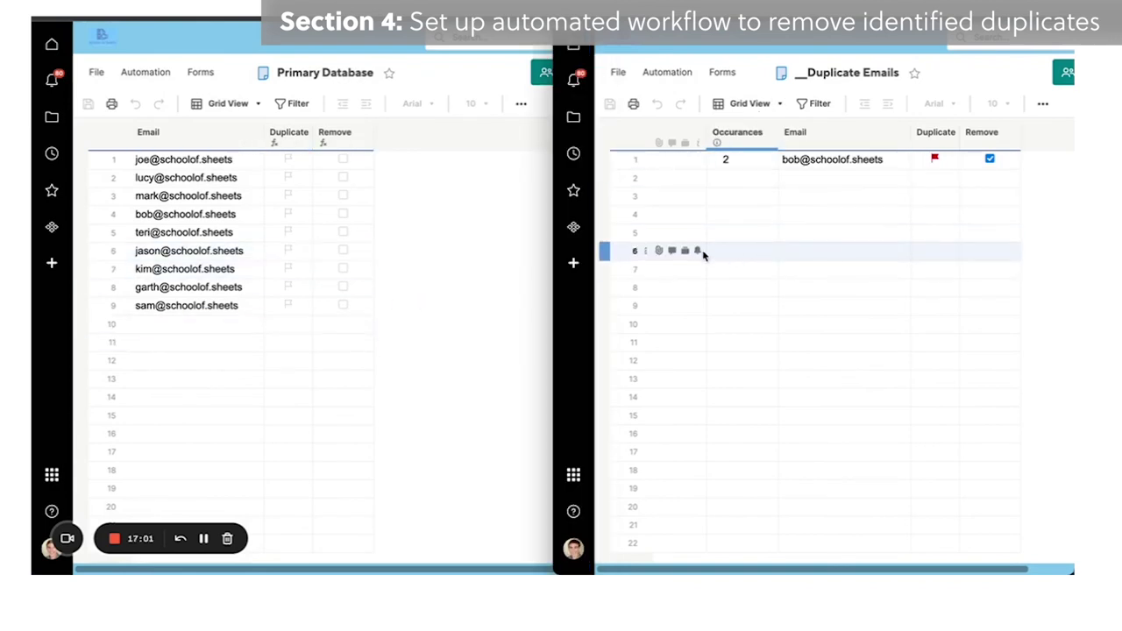
{"action": "left_click", "coordinate": [447, 277]}
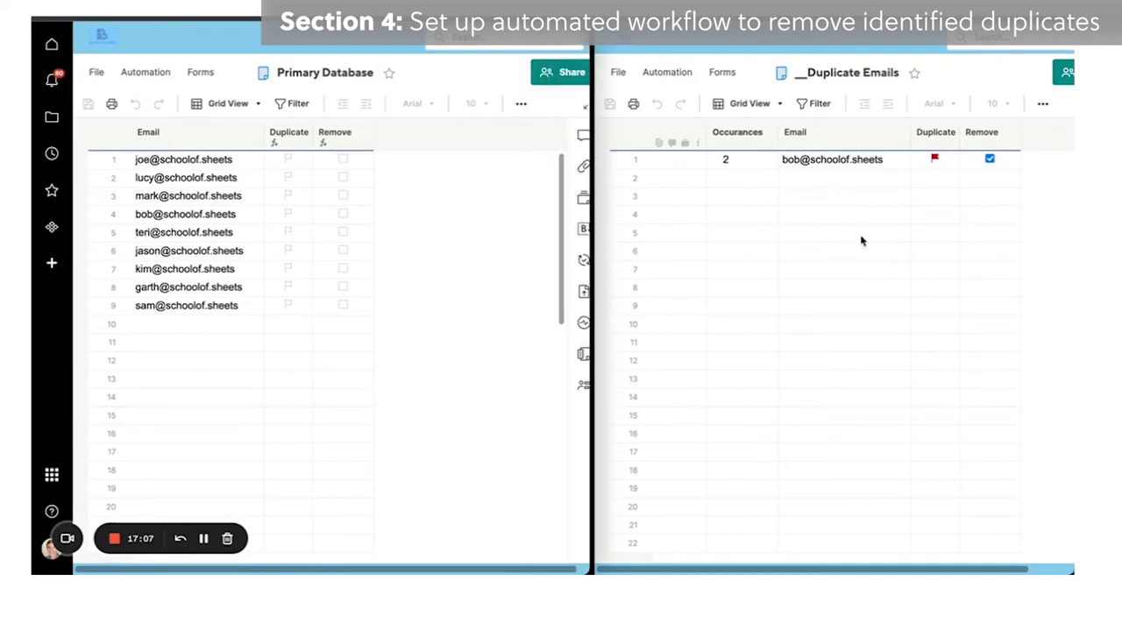
{"action": "left_click", "coordinate": [736, 133]}
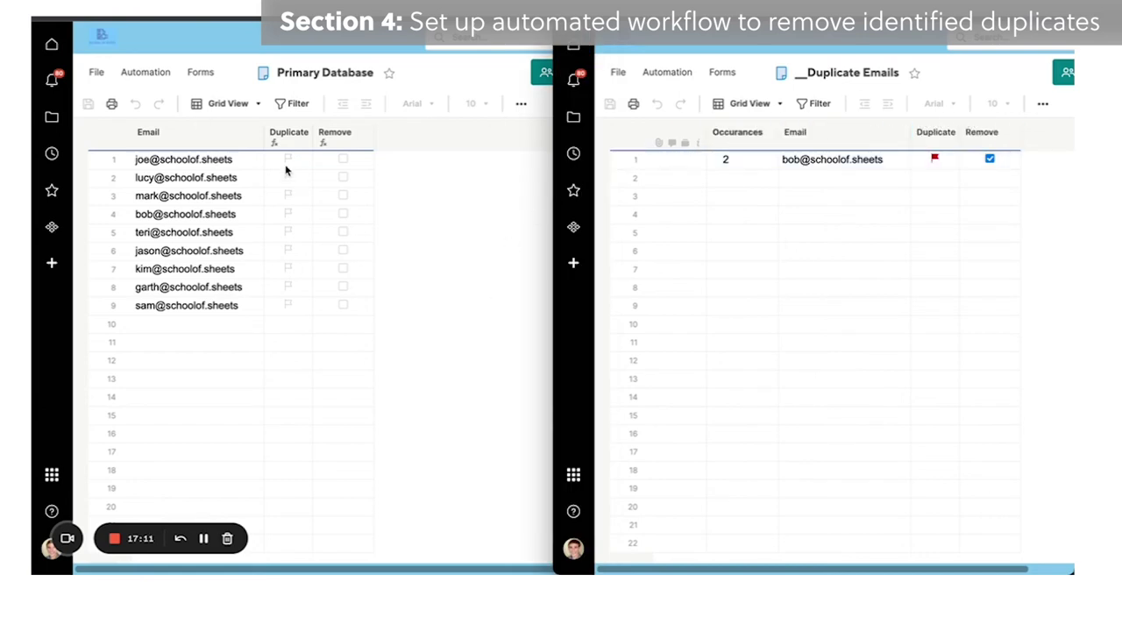
{"action": "left_click", "coordinate": [796, 265]}
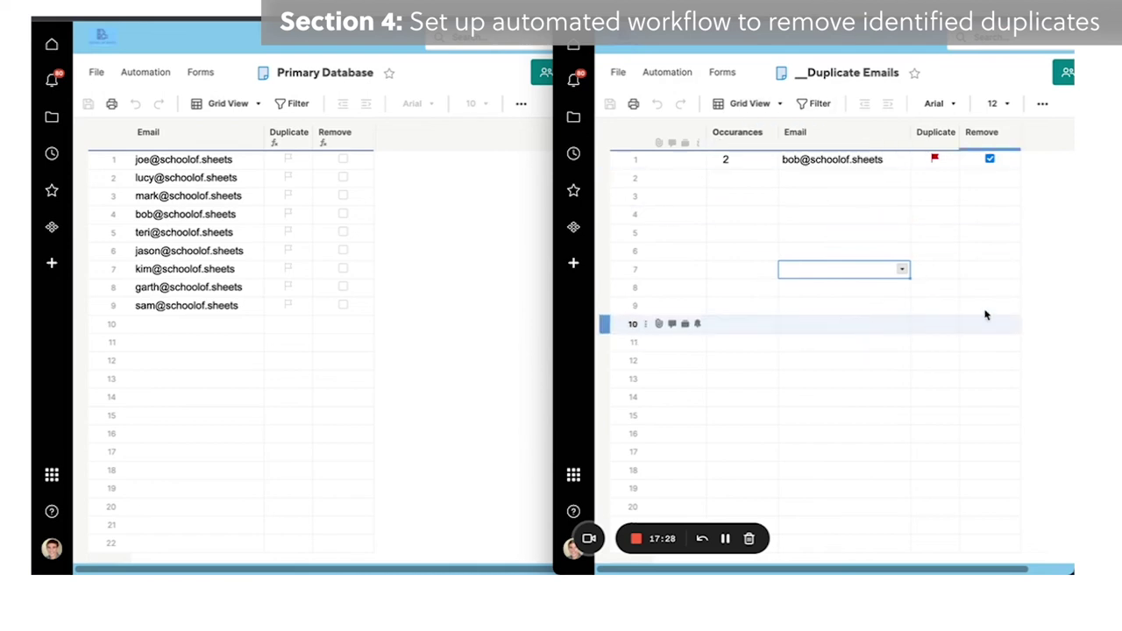
{"action": "left_click", "coordinate": [453, 385]}
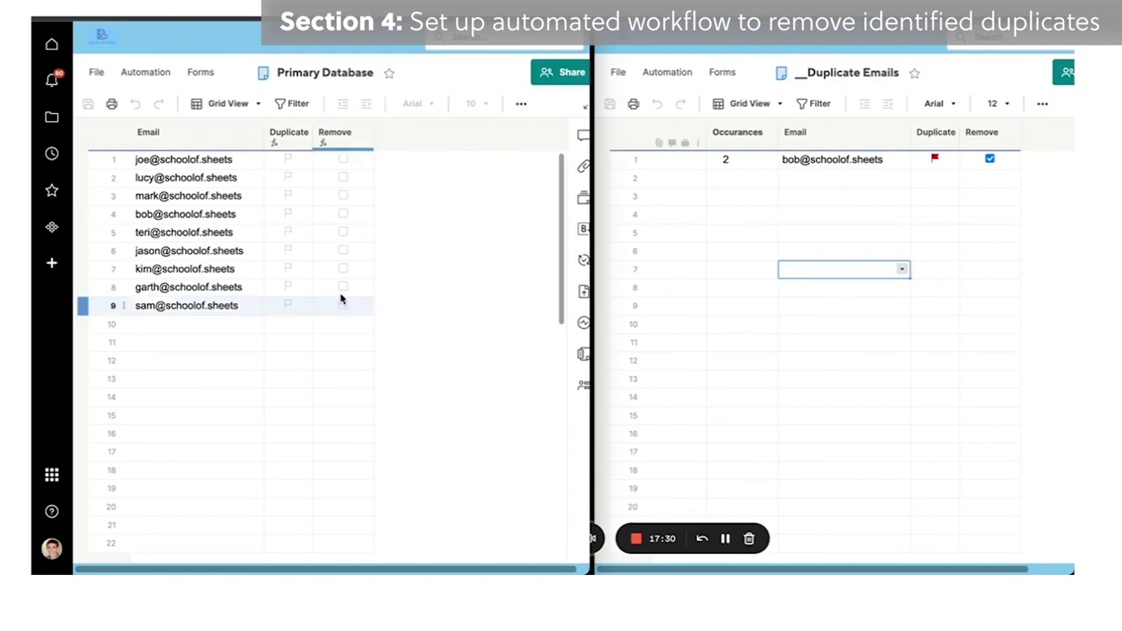
Copy the Email cells of rows 1 to 9 into rows 10 to 18 of Primary Database.
{"action": "left_click", "coordinate": [224, 305]}
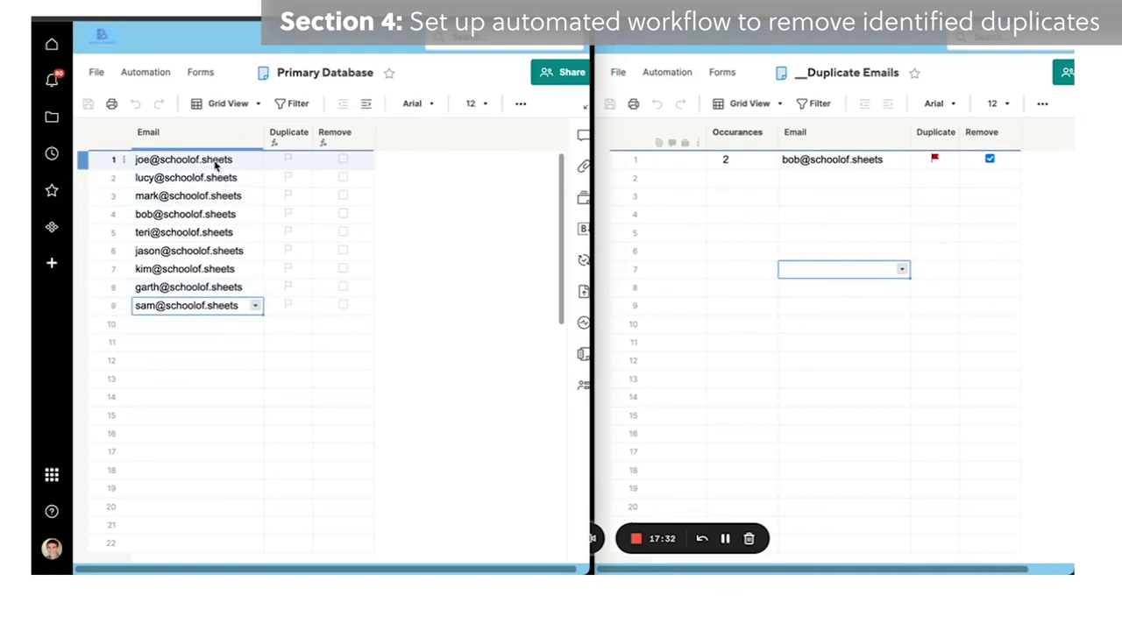
{"action": "left_click", "coordinate": [216, 160], "text": "shift"}
{"action": "key", "text": "ctrl+c"}
{"action": "left_click", "coordinate": [213, 323]}
{"action": "key", "text": "ctrl+v"}
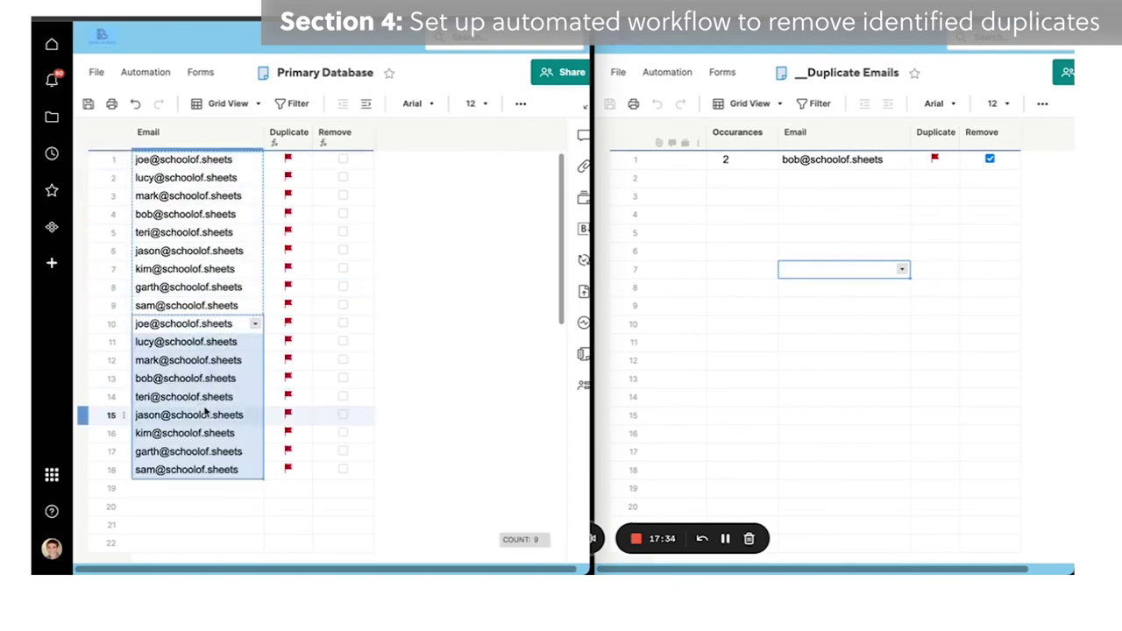
Copy the Email address of row 14 into row 19.
{"action": "left_click", "coordinate": [189, 397]}
{"action": "left_click", "coordinate": [201, 494]}
{"action": "scroll", "coordinate": [200, 493], "scroll_direction": "down", "scroll_amount": 5}
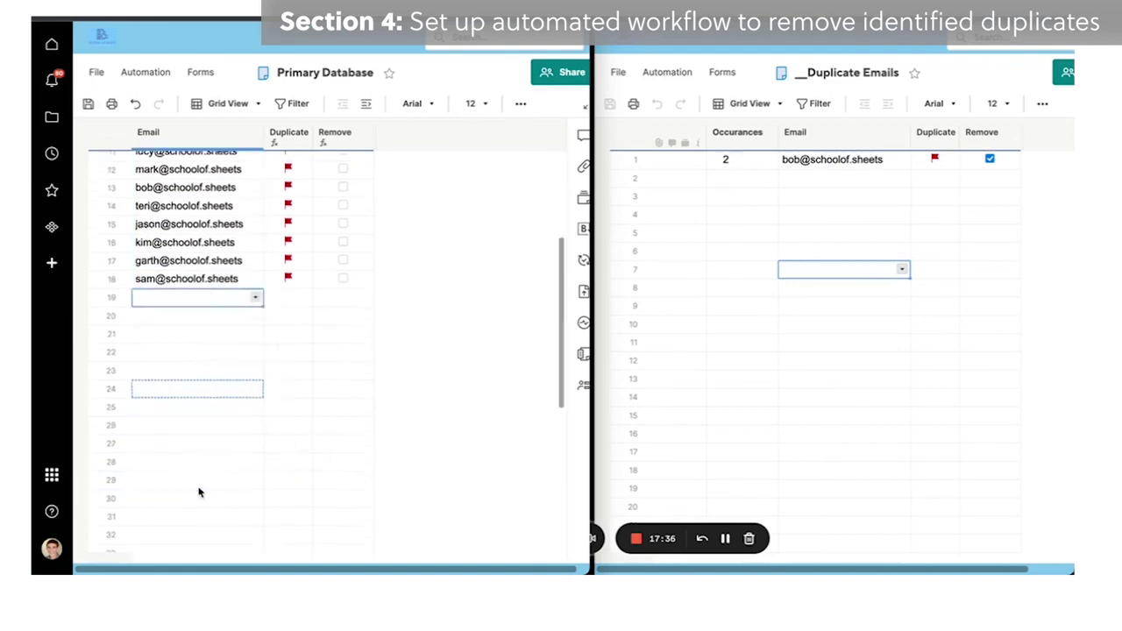
{"action": "key", "text": "ctrl+v"}
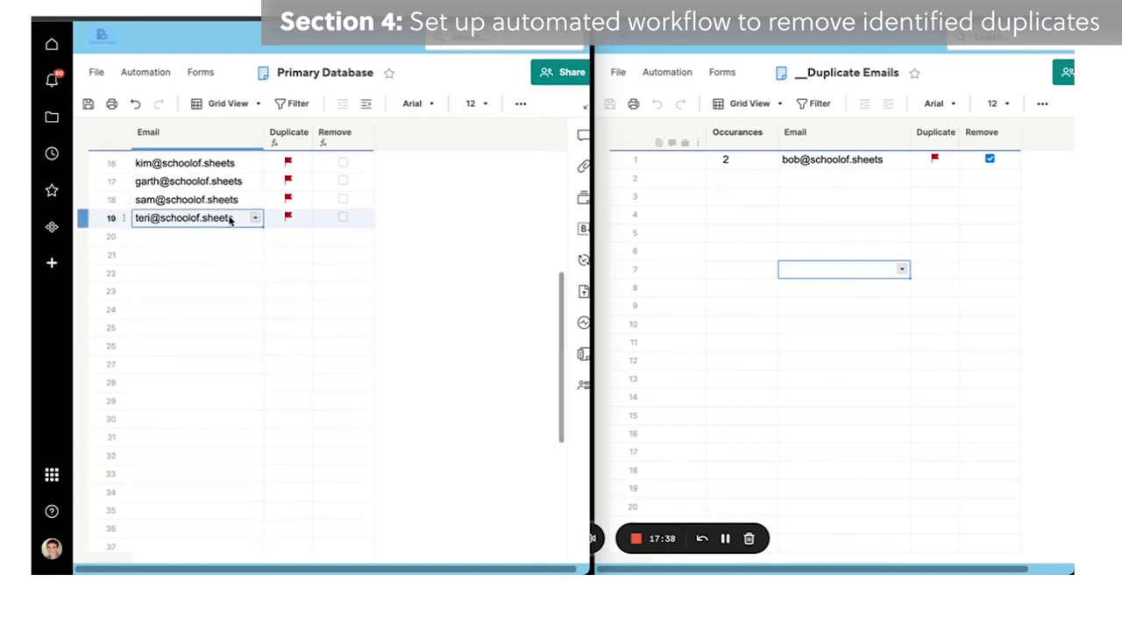
Set the Email of row 20 to the same address as row 18 and fill it down through row 24.
{"action": "key", "text": "Down"}
{"action": "left_click", "coordinate": [413, 215]}
{"action": "type", "text": "s"}
{"action": "key", "text": "Return"}
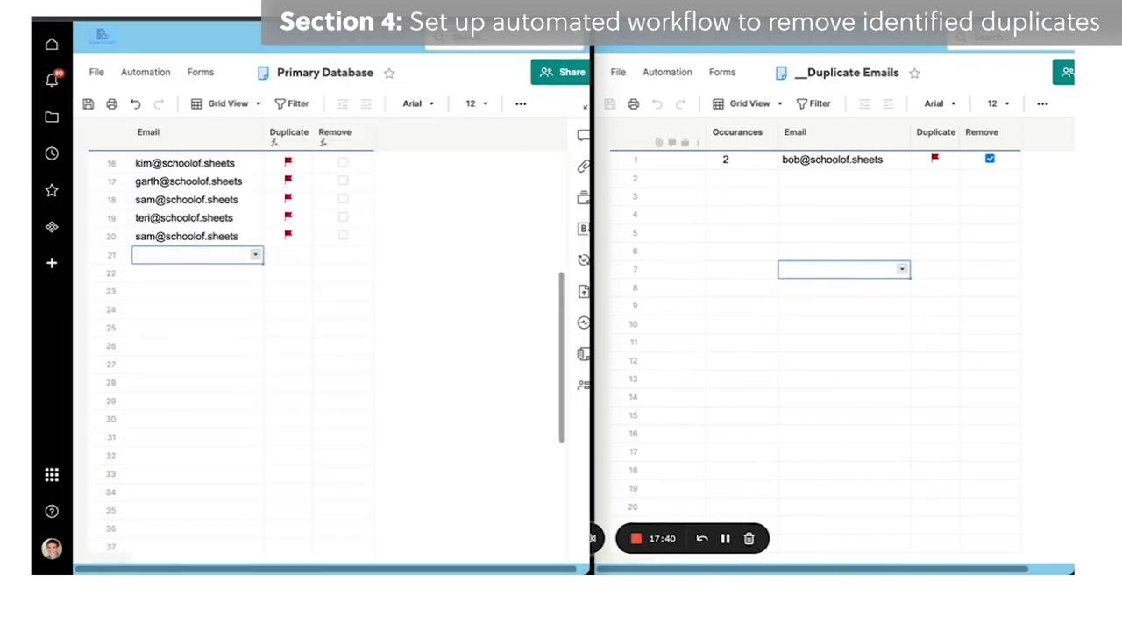
{"action": "left_click", "coordinate": [186, 236]}
{"action": "left_click_drag", "start_coordinate": [262, 245], "coordinate": [208, 156]}
Copy the Email cells of rows 5 to 12 into the empty rows starting at row 25 of Primary Database.
{"action": "key", "text": "ctrl+c"}
{"action": "scroll", "coordinate": [228, 303], "scroll_direction": "up", "scroll_amount": 4}
{"action": "left_click", "coordinate": [211, 291]}
{"action": "scroll", "coordinate": [207, 193], "scroll_direction": "down", "scroll_amount": 5}
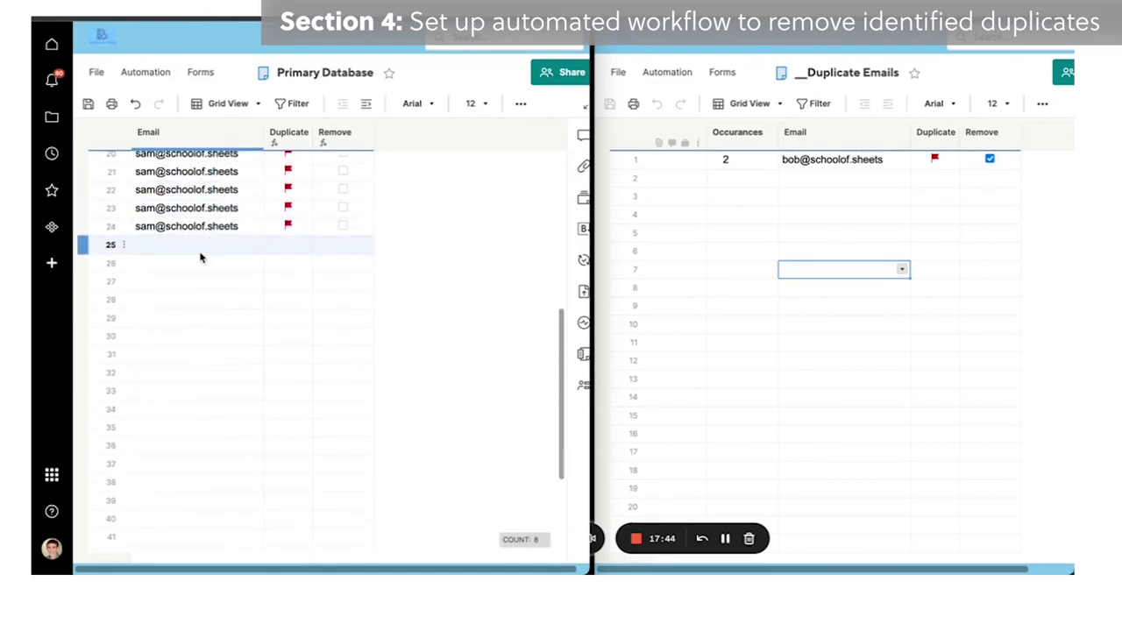
{"action": "left_click", "coordinate": [200, 251]}
{"action": "key", "text": "ctrl+v"}
{"action": "scroll", "coordinate": [213, 342], "scroll_direction": "up", "scroll_amount": 4}
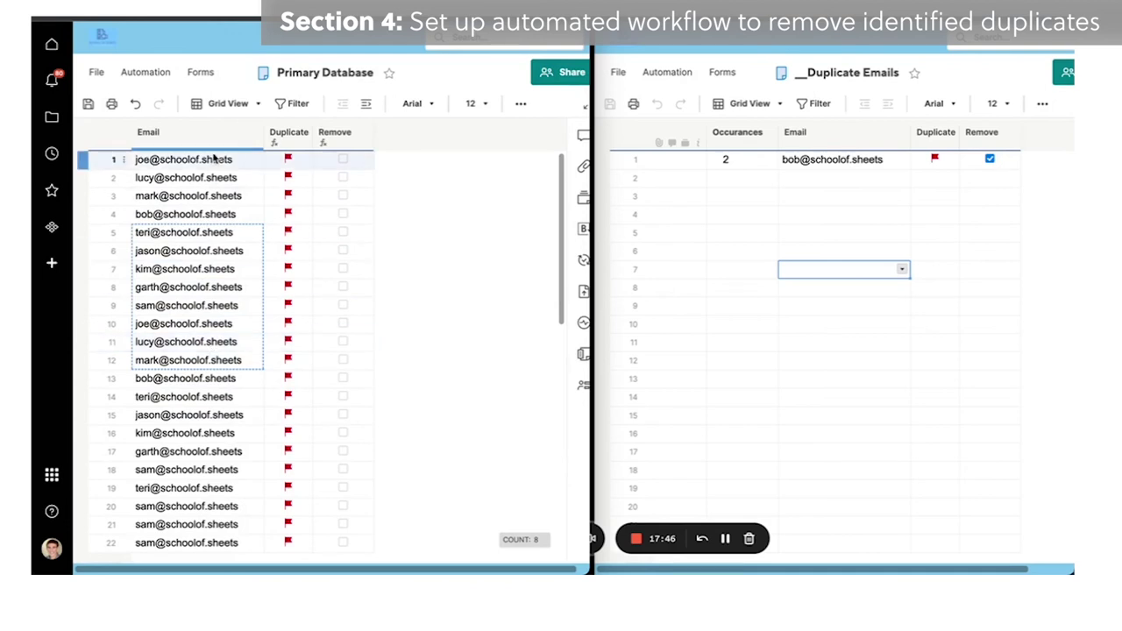
Copy the Email cells of rows 1 to 32 into the rows from 33 down, and move a block of rows to mix the order.
{"action": "scroll", "coordinate": [213, 245], "scroll_direction": "down", "scroll_amount": 3}
{"action": "left_click", "coordinate": [226, 396]}
{"action": "left_click", "coordinate": [192, 413]}
{"action": "key", "text": "ctrl+shift+Up"}
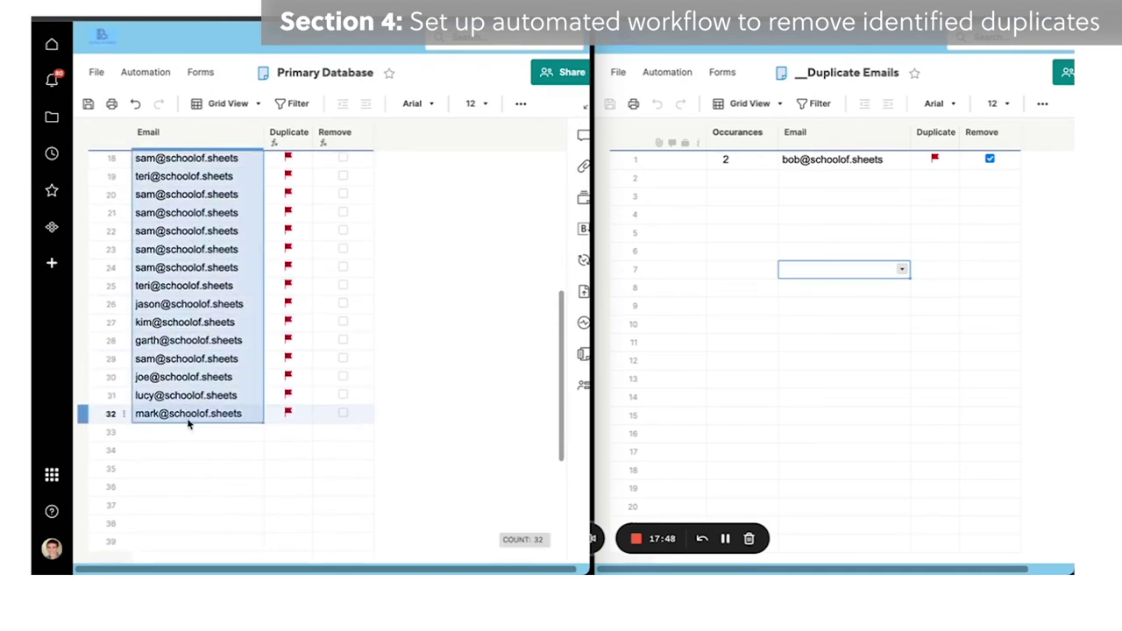
{"action": "key", "text": "ctrl+c"}
{"action": "left_click", "coordinate": [187, 432]}
{"action": "left_click_drag", "start_coordinate": [111, 432], "coordinate": [82, 342]}
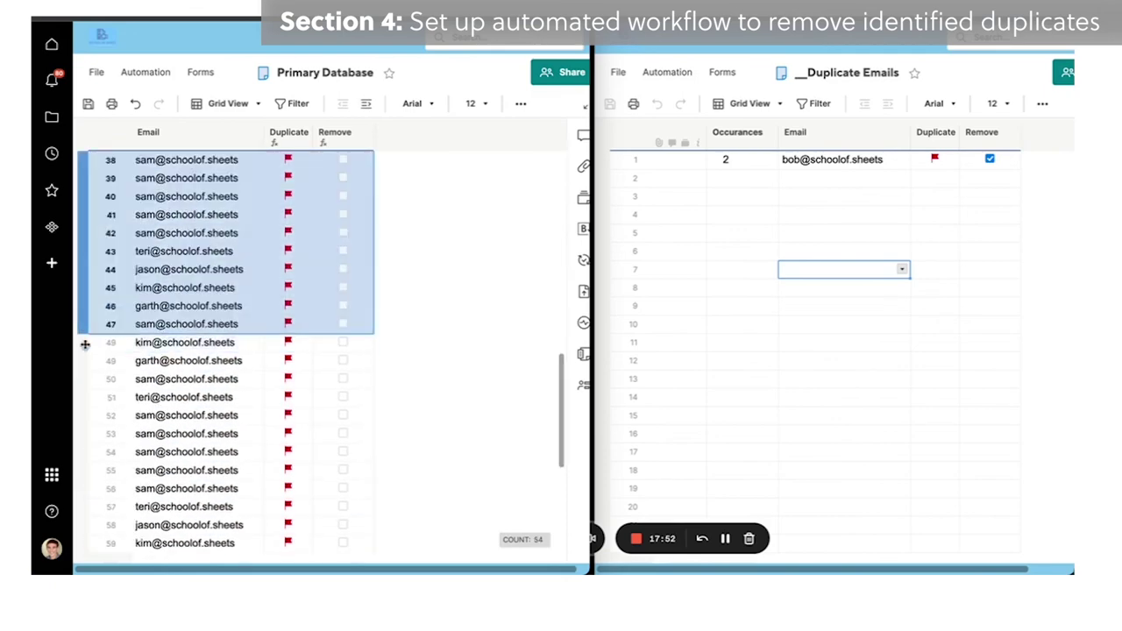
Check the Remove column throughout Primary Database and refresh the sheet, saving the pending changes.
{"action": "scroll", "coordinate": [190, 378], "scroll_direction": "up", "scroll_amount": 7}
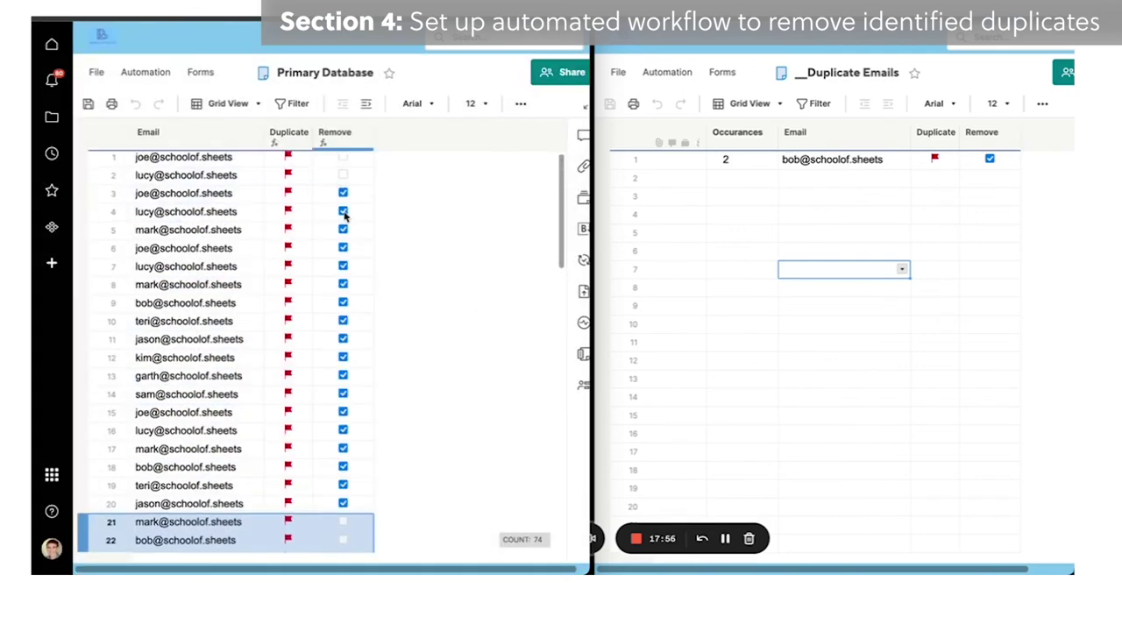
{"action": "scroll", "coordinate": [342, 213], "scroll_direction": "down", "scroll_amount": 10}
{"action": "scroll", "coordinate": [344, 217], "scroll_direction": "up", "scroll_amount": 10}
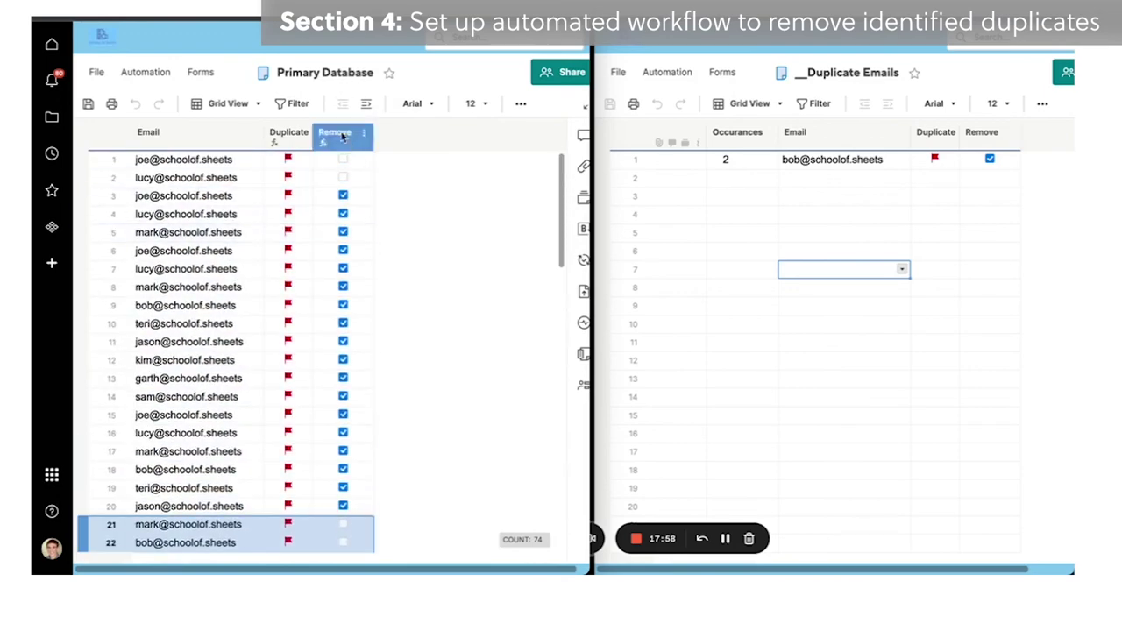
{"action": "scroll", "coordinate": [328, 419], "scroll_direction": "down", "scroll_amount": 3}
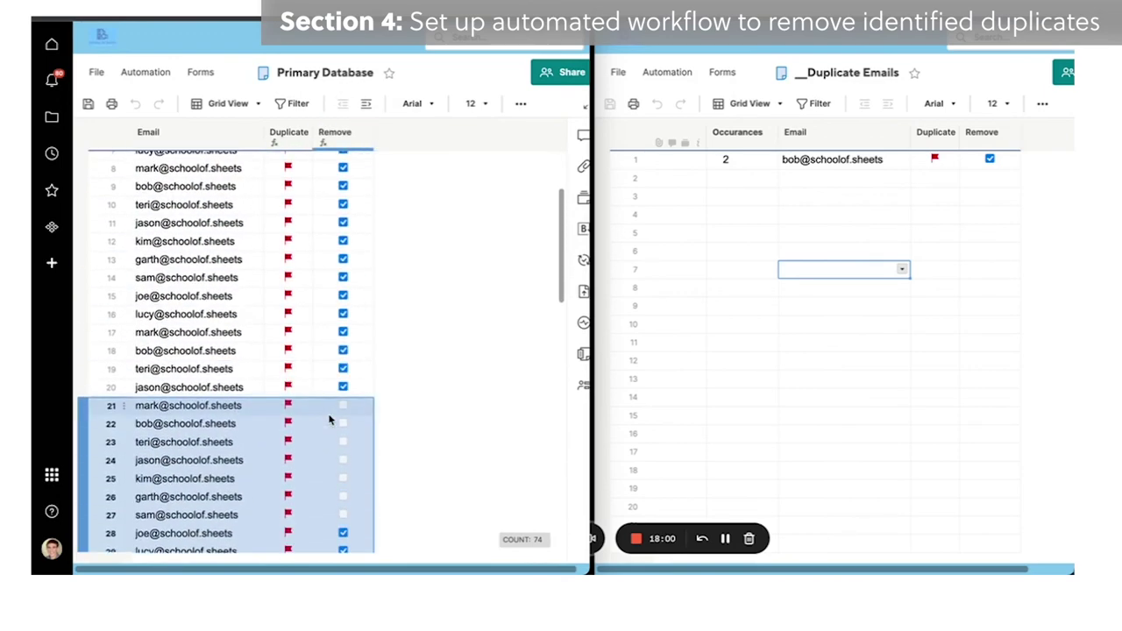
{"action": "left_click", "coordinate": [411, 325]}
{"action": "scroll", "coordinate": [408, 325], "scroll_direction": "up", "scroll_amount": 3}
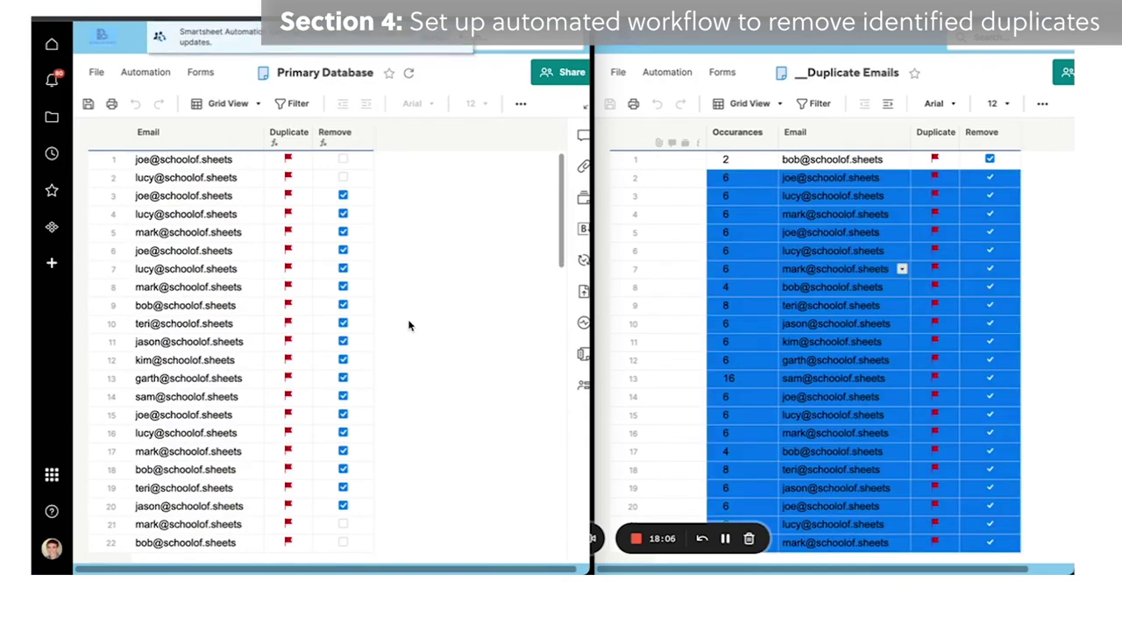
{"action": "left_click", "coordinate": [428, 41]}
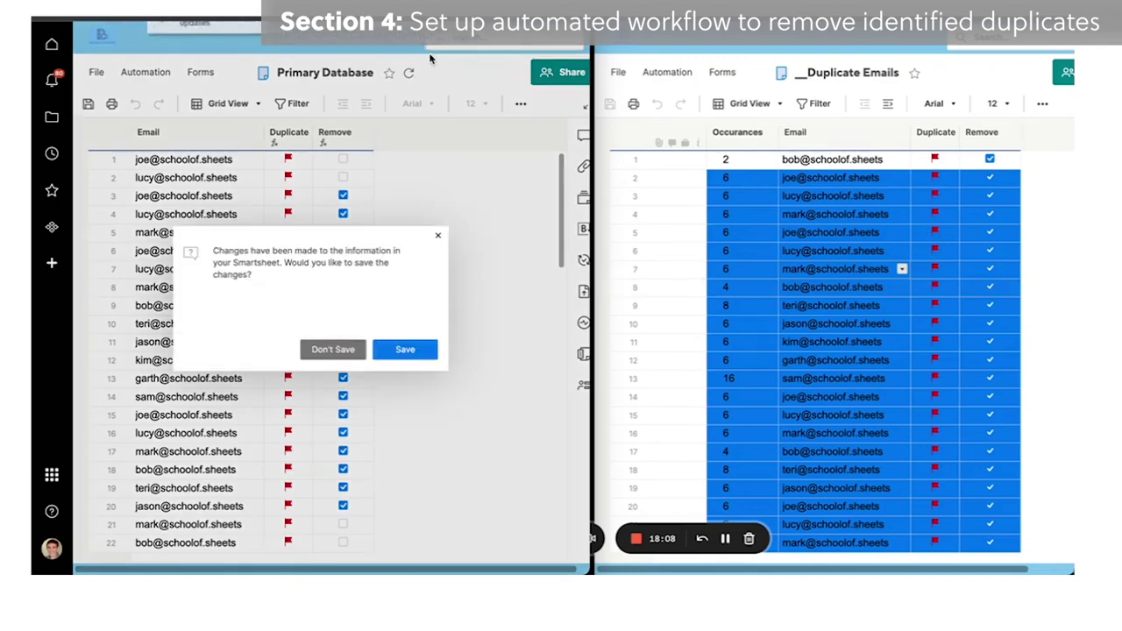
{"action": "left_click", "coordinate": [410, 349]}
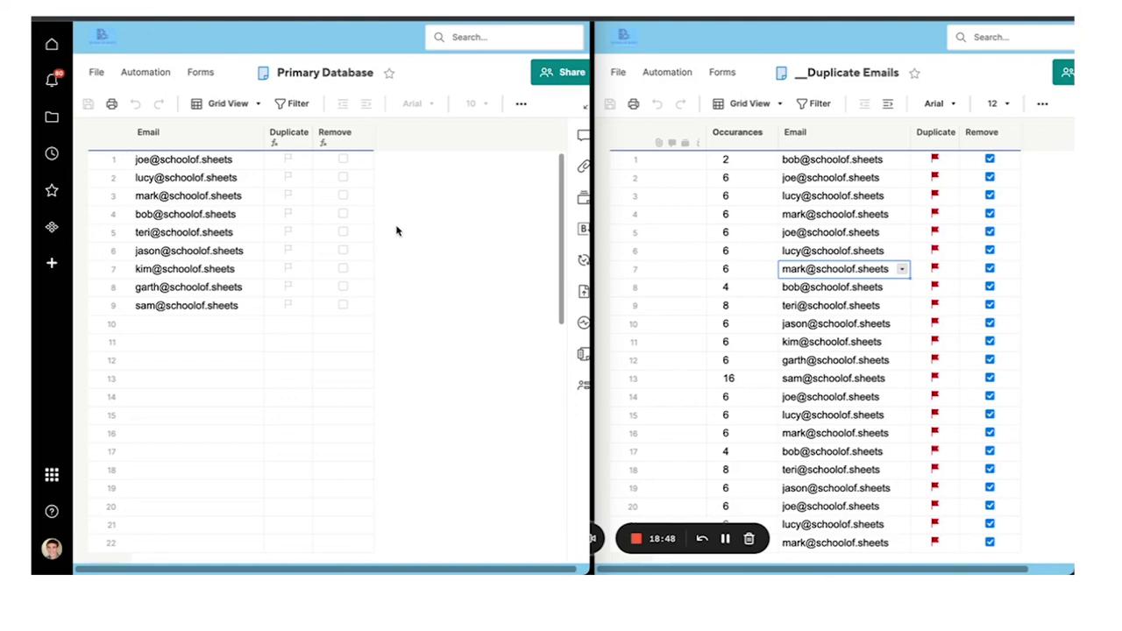
Unhide all columns of Primary Database.
{"action": "left_click", "coordinate": [324, 167]}
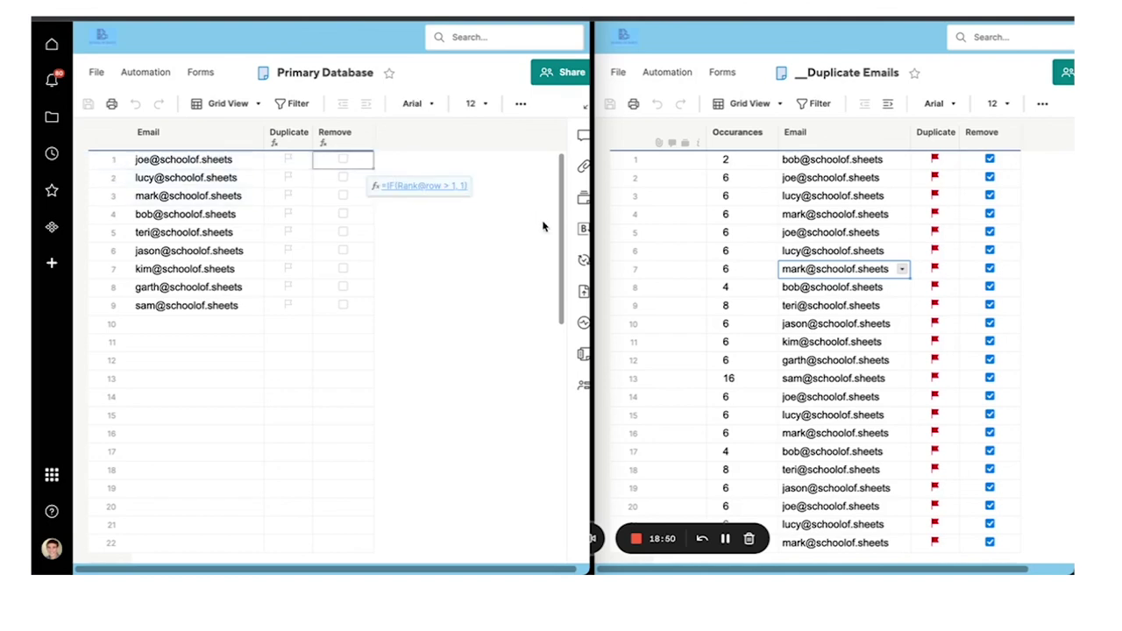
{"action": "left_click", "coordinate": [499, 230]}
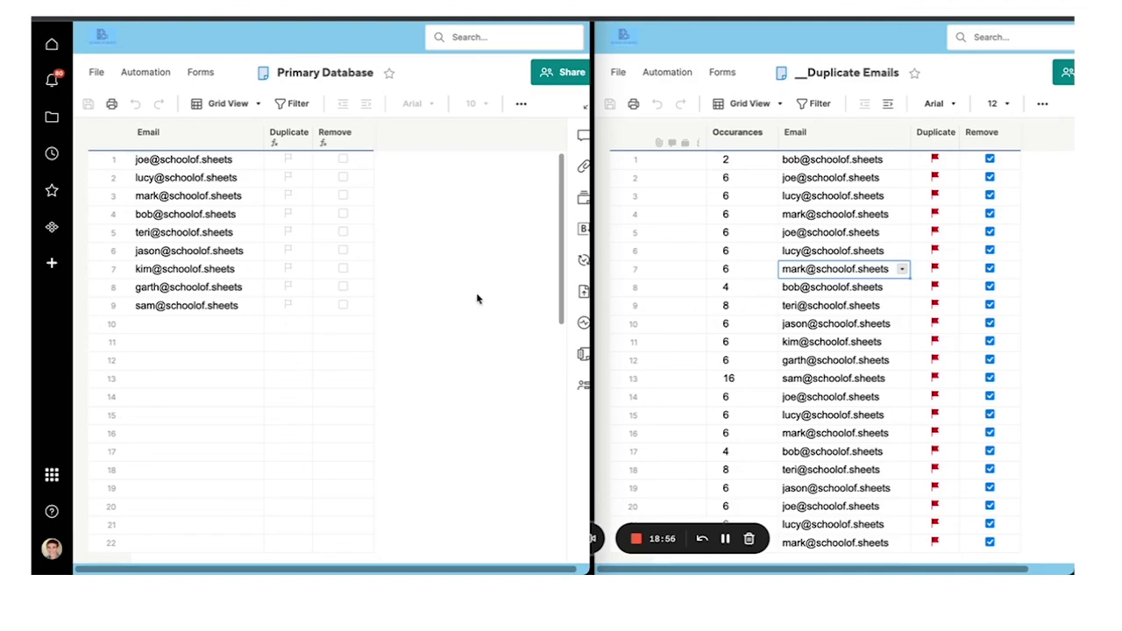
{"action": "right_click", "coordinate": [338, 132]}
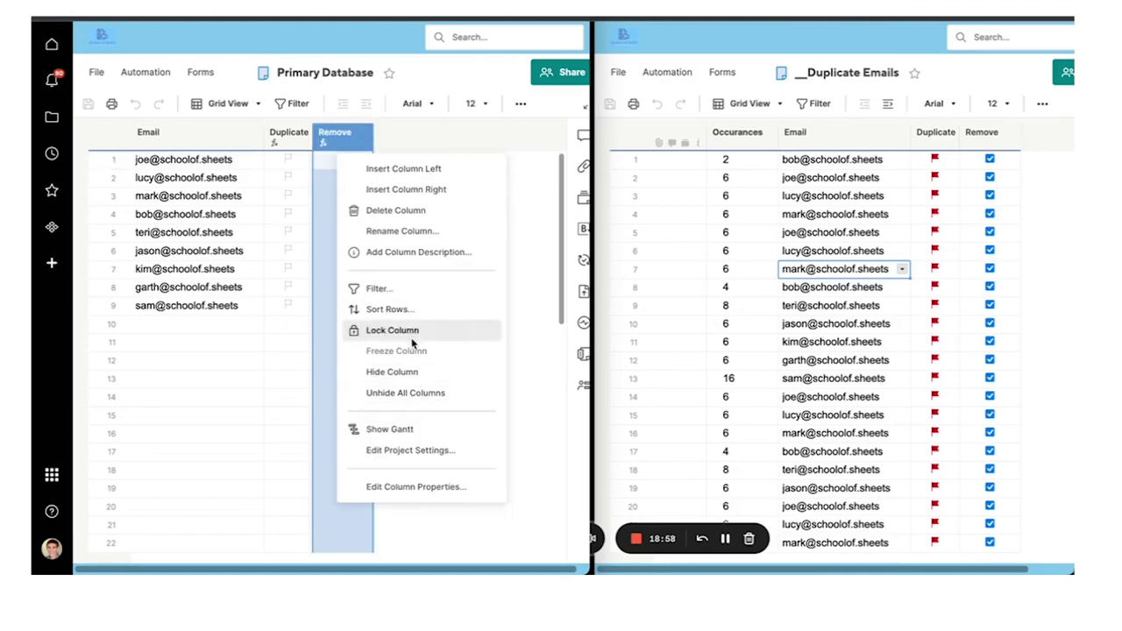
{"action": "left_click", "coordinate": [405, 393]}
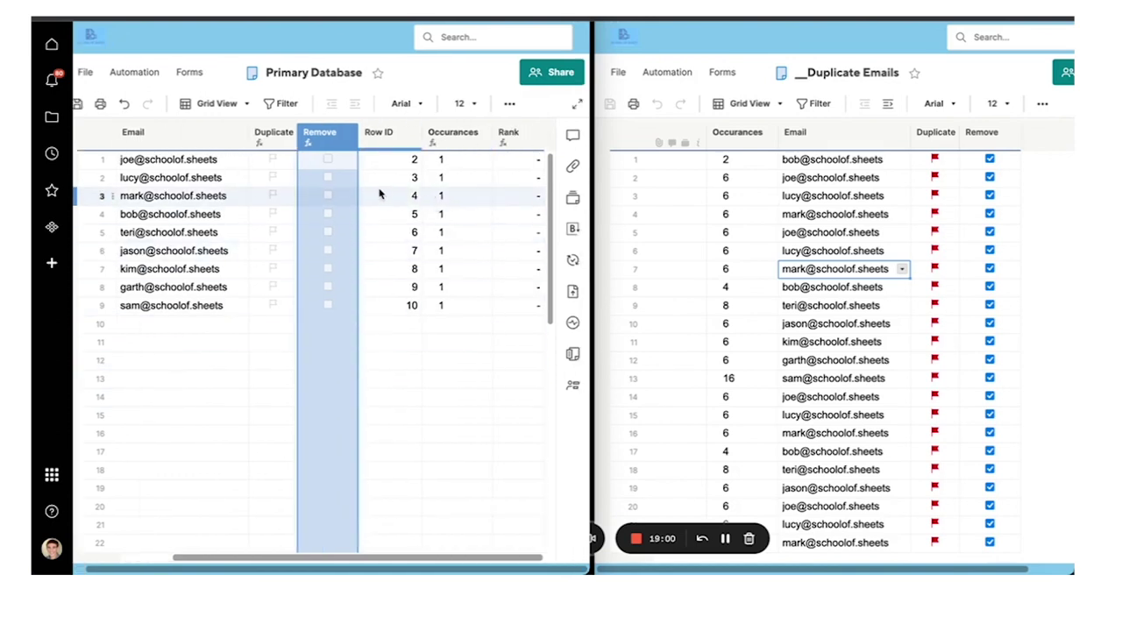
{"action": "left_click", "coordinate": [526, 217]}
{"action": "right_click", "coordinate": [526, 217]}
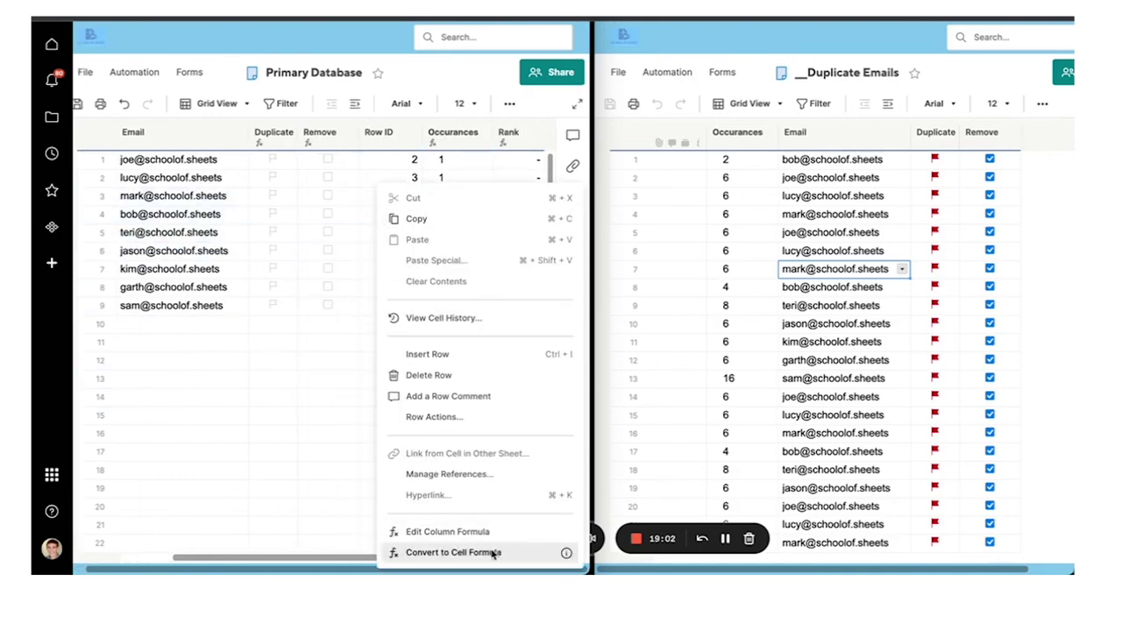
{"action": "left_click", "coordinate": [464, 533]}
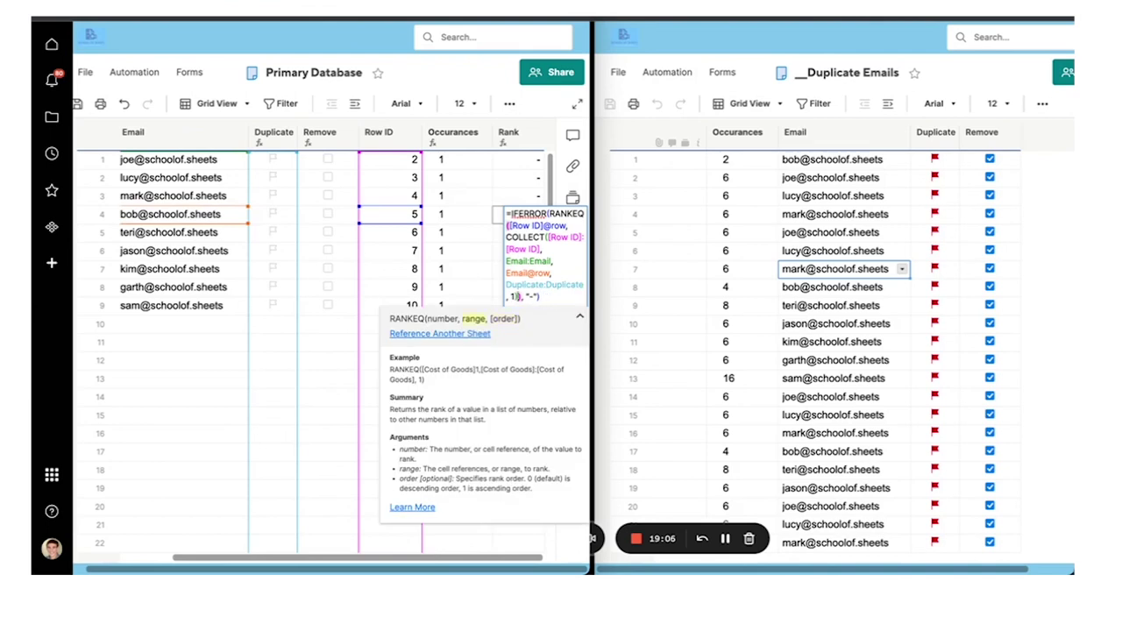
{"action": "key", "text": "Escape"}
Copy the Email cells of rows 1 to 9 into rows 10 to 18 of Primary Database.
{"action": "left_click", "coordinate": [187, 160]}
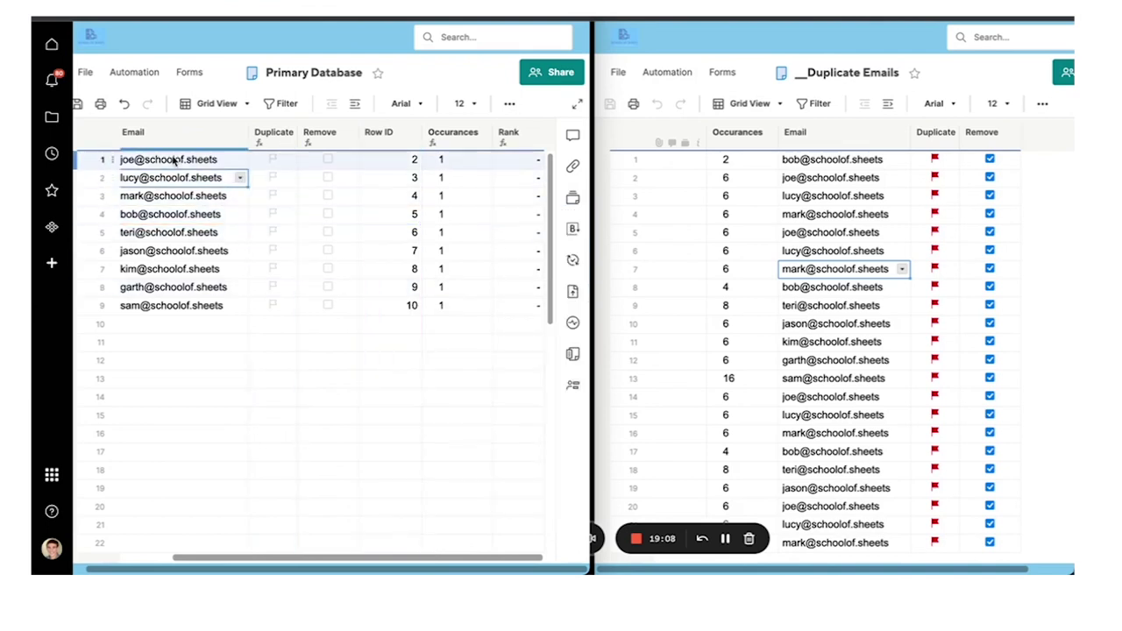
{"action": "left_click", "coordinate": [185, 305], "text": "shift"}
{"action": "key", "text": "ctrl+c"}
{"action": "left_click", "coordinate": [179, 323]}
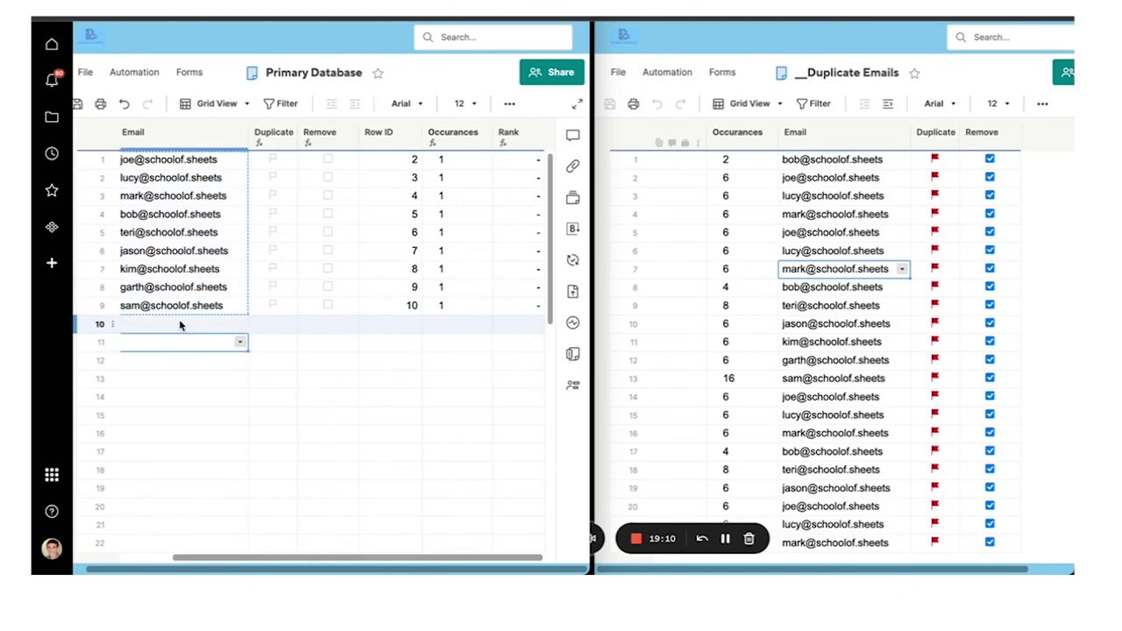
{"action": "key", "text": "ctrl+v"}
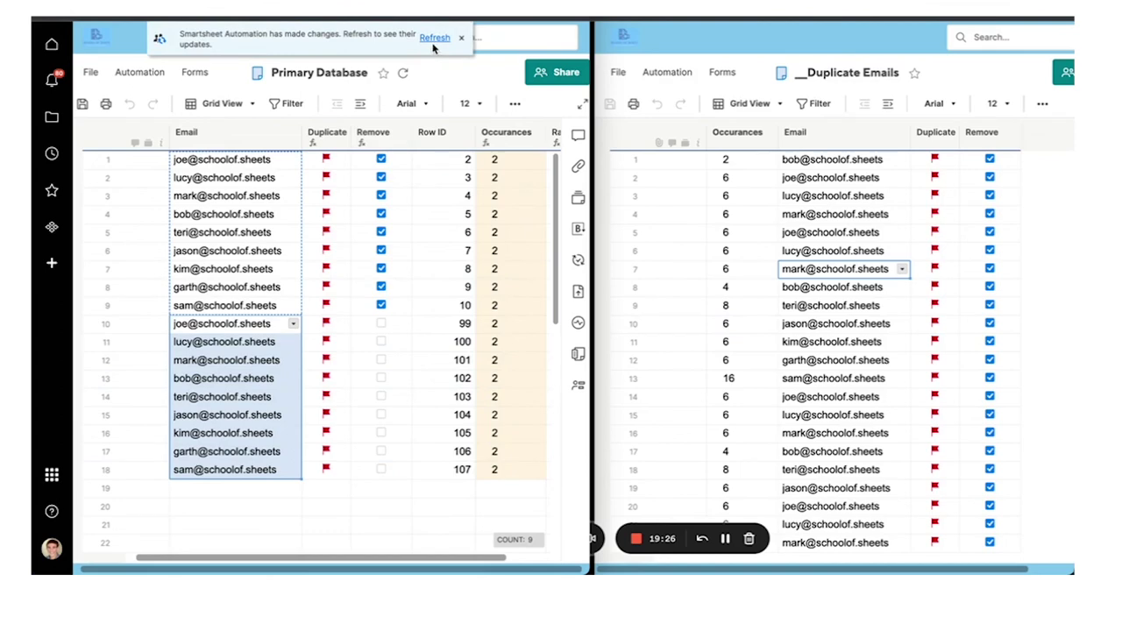
Refresh Primary Database, saving the pasted email rows, and look through the __Duplicate Emails sheet.
{"action": "left_click", "coordinate": [429, 39]}
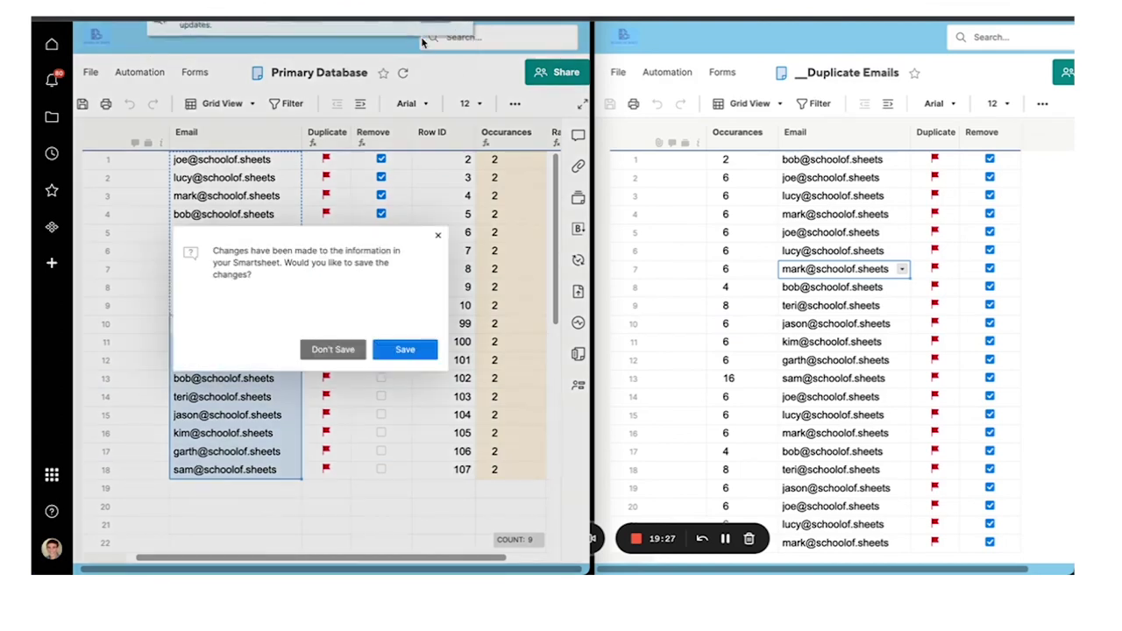
{"action": "left_click", "coordinate": [405, 350]}
{"action": "scroll", "coordinate": [806, 294], "scroll_direction": "down", "scroll_amount": 1}
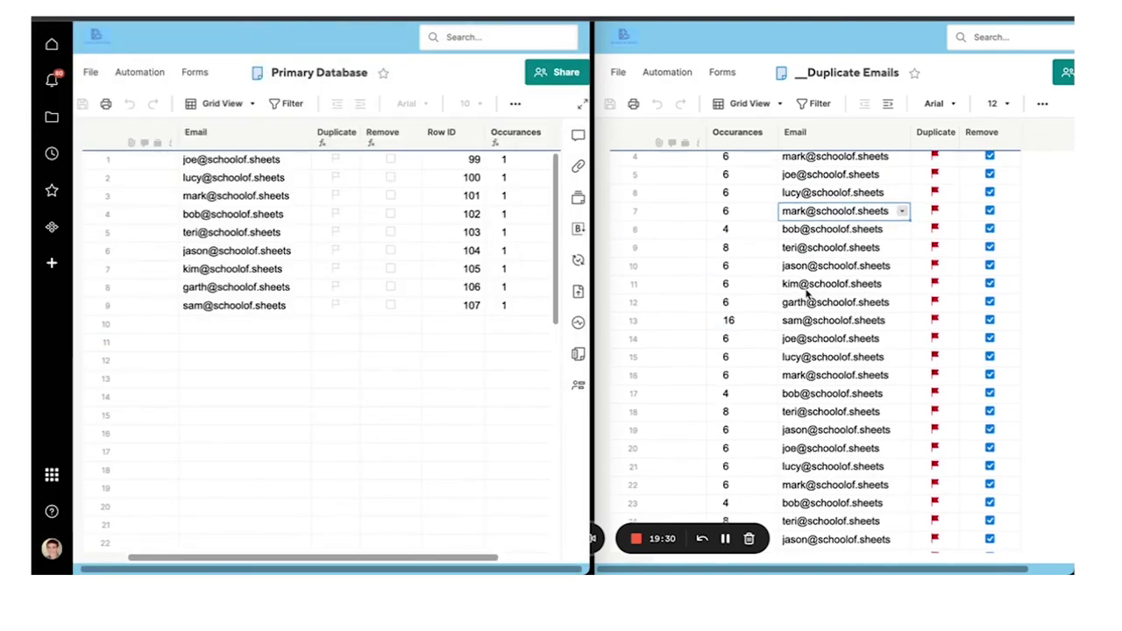
{"action": "scroll", "coordinate": [806, 294], "scroll_direction": "up", "scroll_amount": 1}
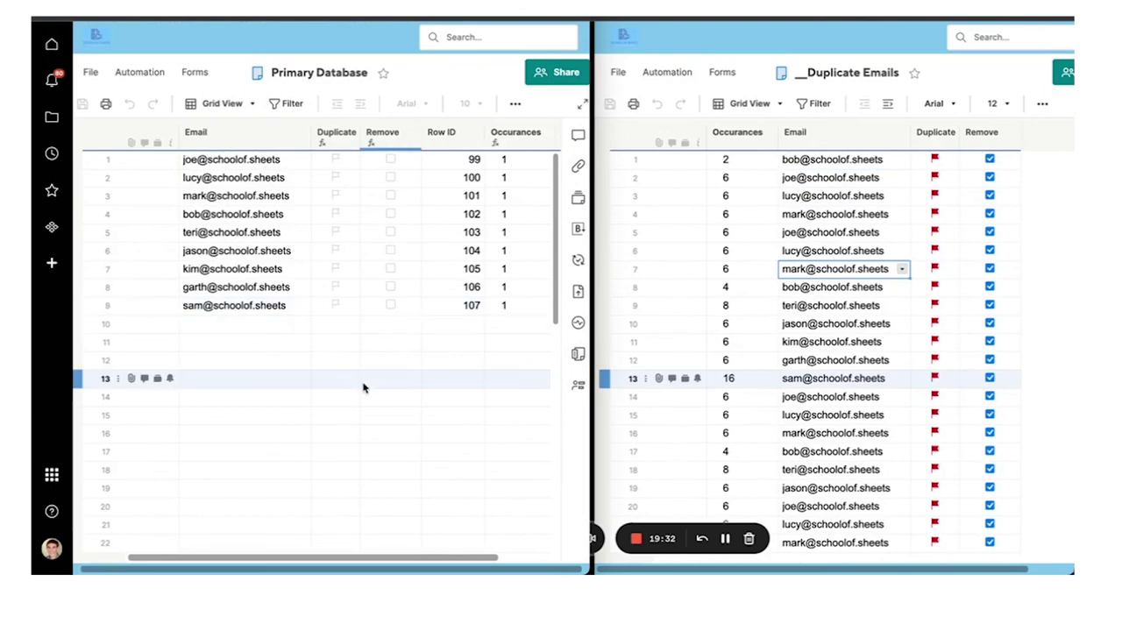